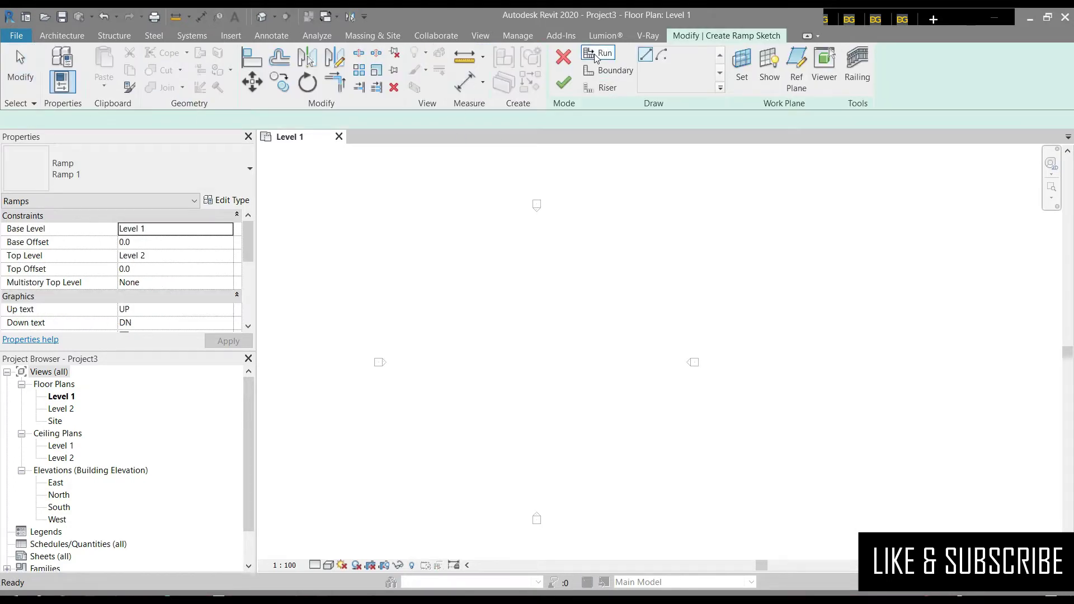
Step: Draw three parallel 12000-long switchback ramp runs on Level 1
left_click(707, 292)
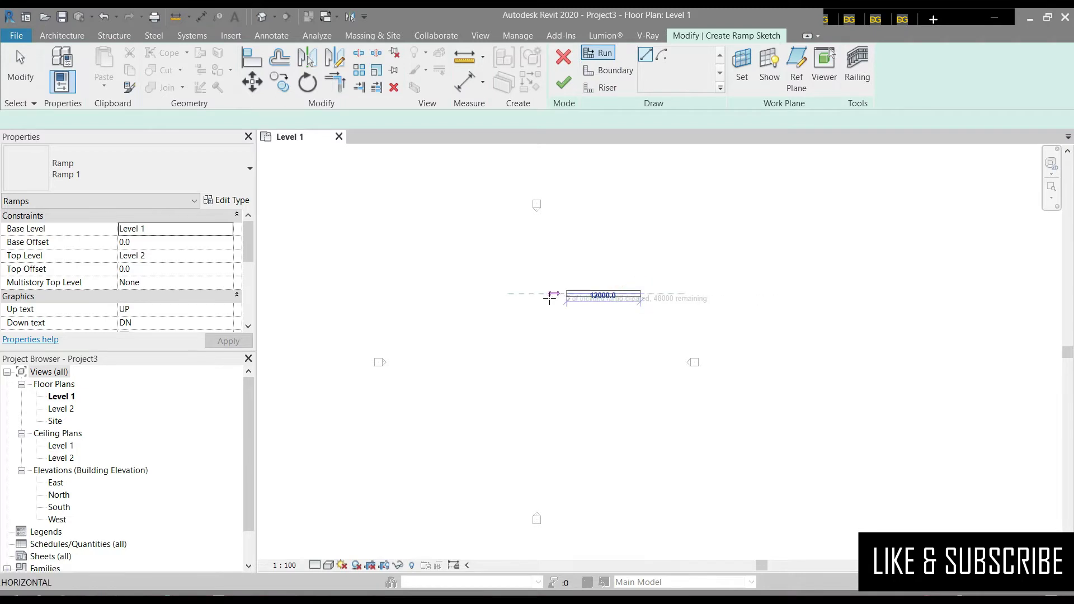
left_click(550, 292)
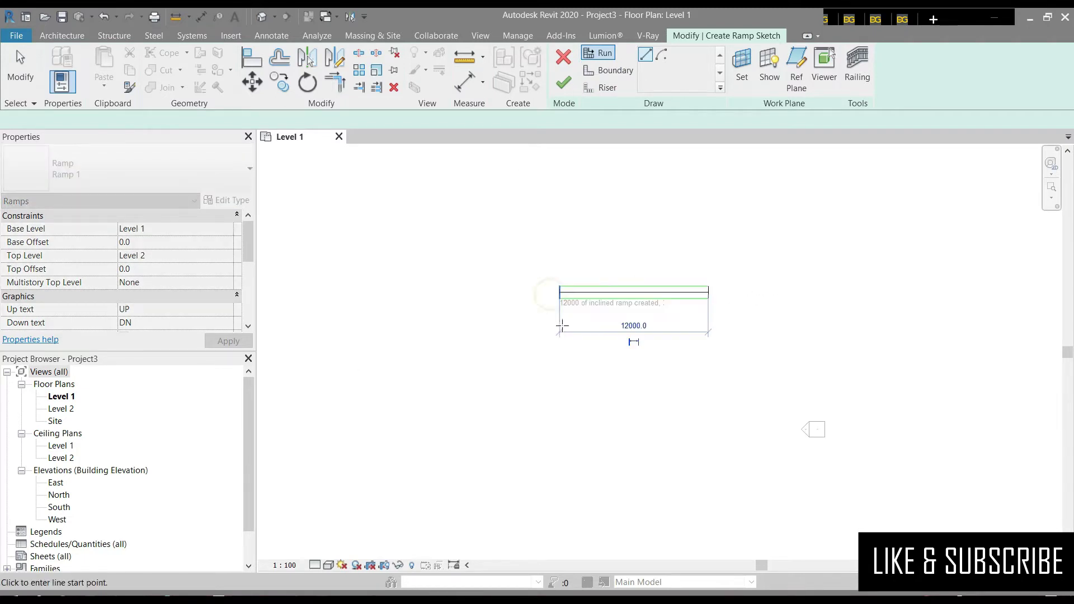
left_click(561, 315)
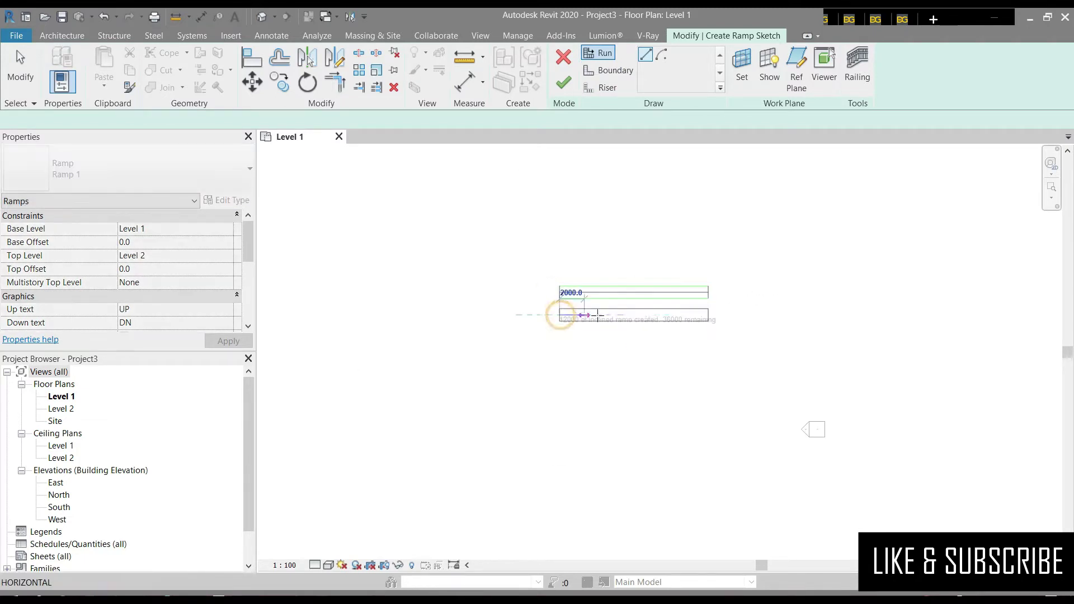
left_click(707, 315)
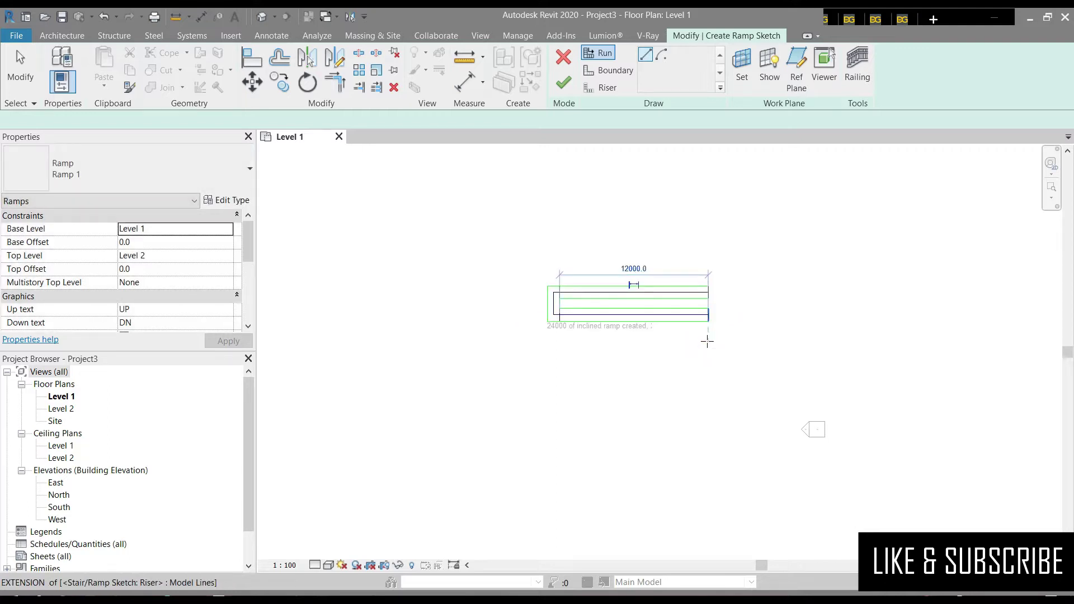
left_click(707, 341)
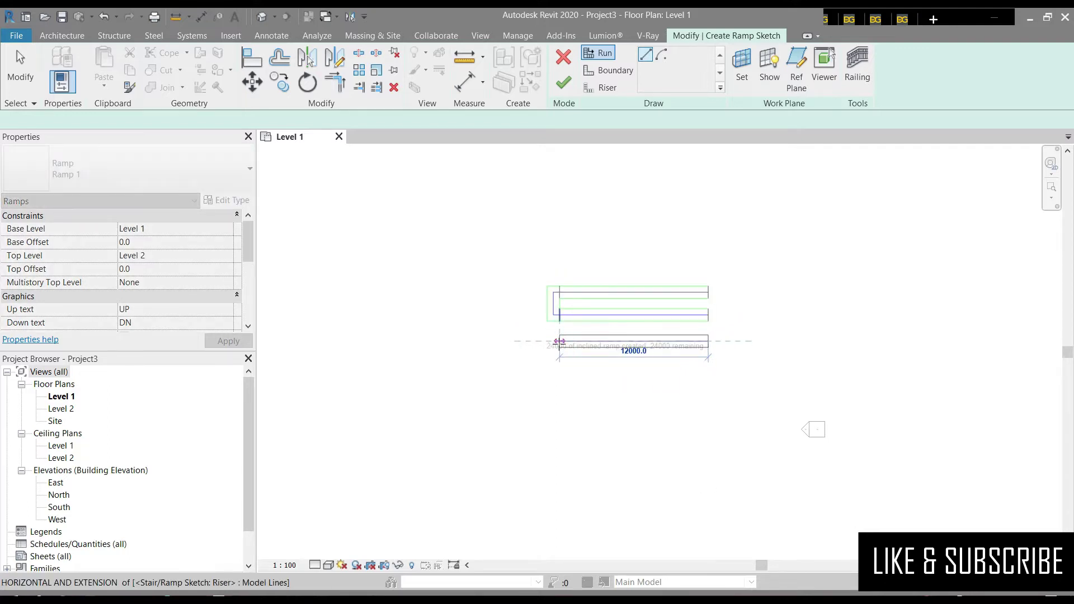
left_click(559, 342)
Step: Check the 1000.0 landing dimension and stop sketching ramp runs
scroll(581, 366, "up", 2)
scroll(581, 366, "up", 1)
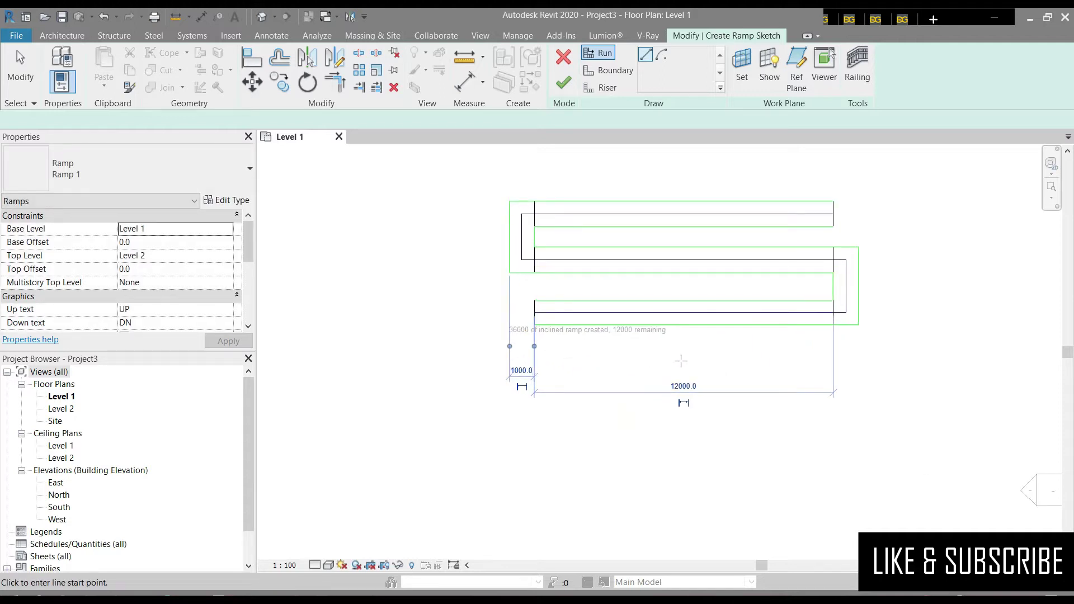
left_click(535, 361)
left_click(600, 364)
key("Escape")
key("Escape")
scroll(605, 344, "down", 1)
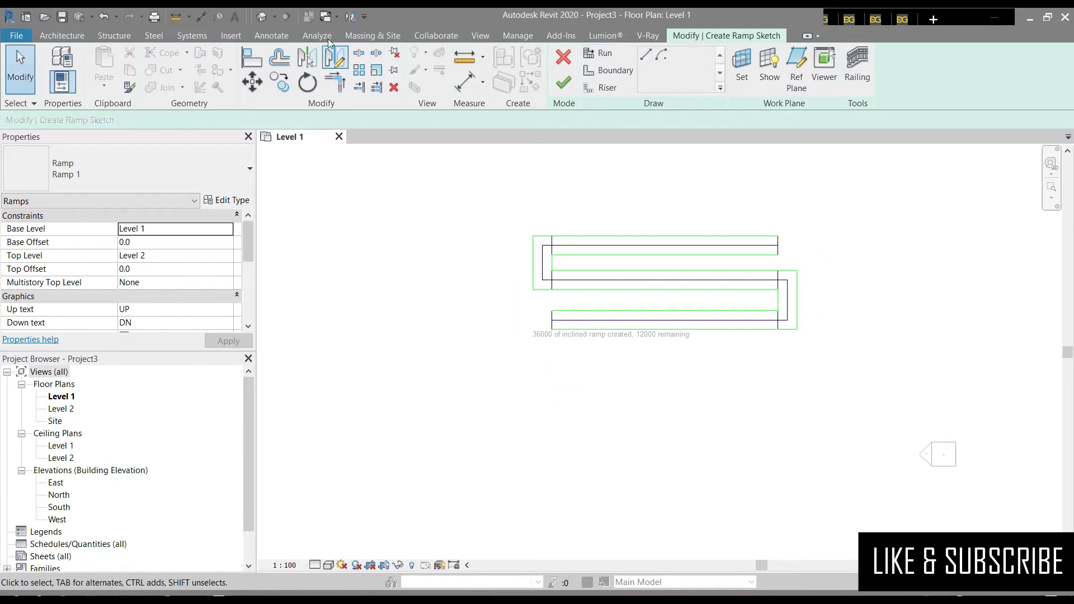
Step: View the finished switchback ramp in Default 3D View and dismiss the length warning
left_click(262, 17)
scroll(703, 290, "up", 2)
scroll(507, 320, "up", 3)
scroll(507, 321, "down", 2)
scroll(772, 426, "up", 1)
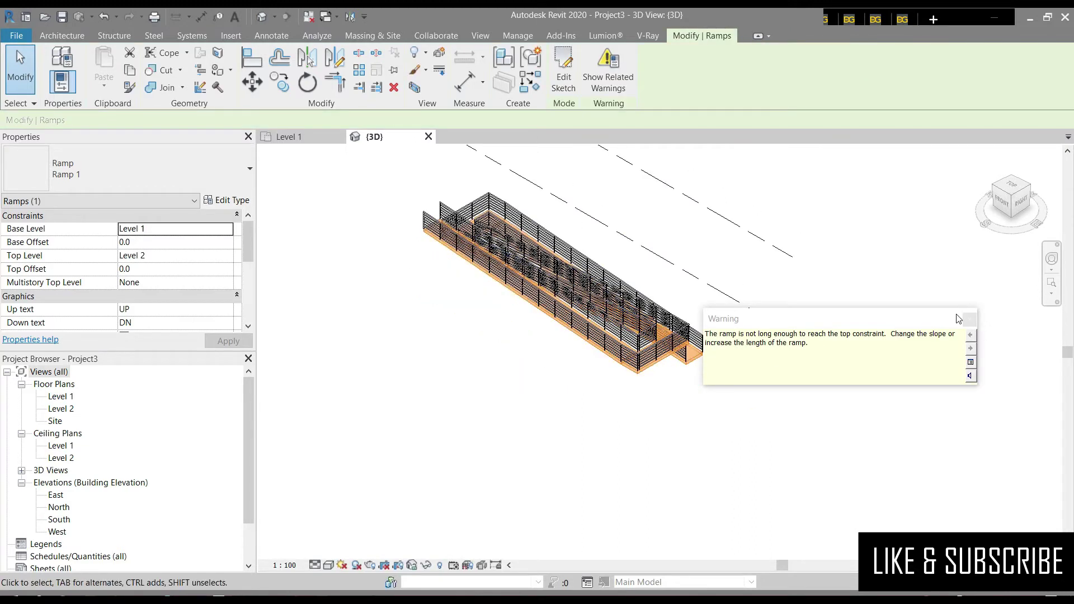
left_click(969, 320)
left_click(674, 489)
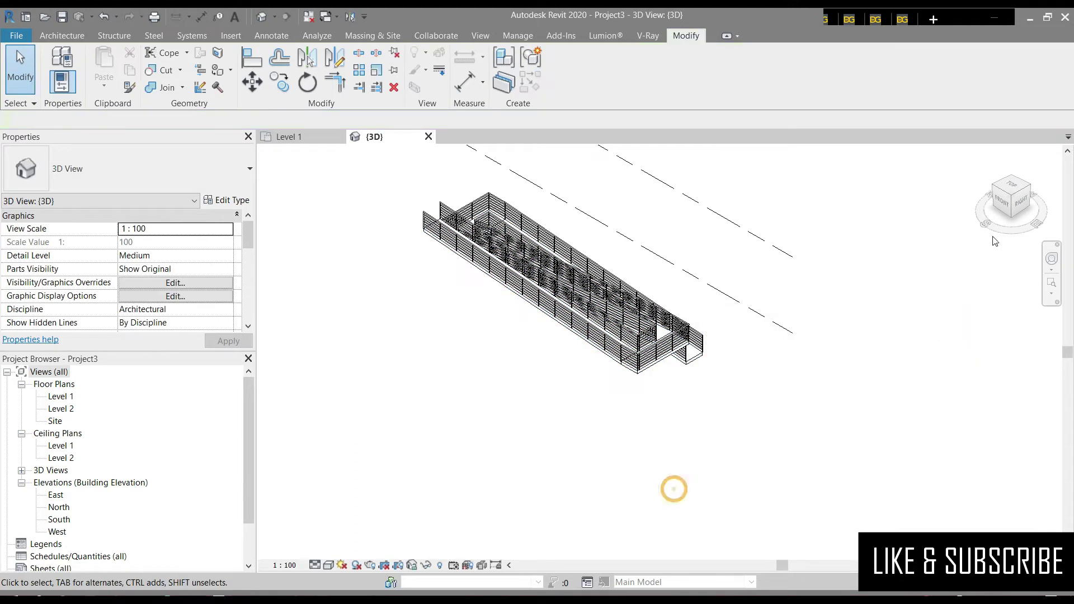
Step: Delete the ramp's railing and the ramp, then return to the Level 1 plan
left_click(1021, 201)
mouse_move(616, 336)
middle_mouse_down("shift")
mouse_move(649, 313)
mouse_move(649, 325)
mouse_move(705, 316)
mouse_move(755, 337)
mouse_move(835, 339)
middle_mouse_up("shift")
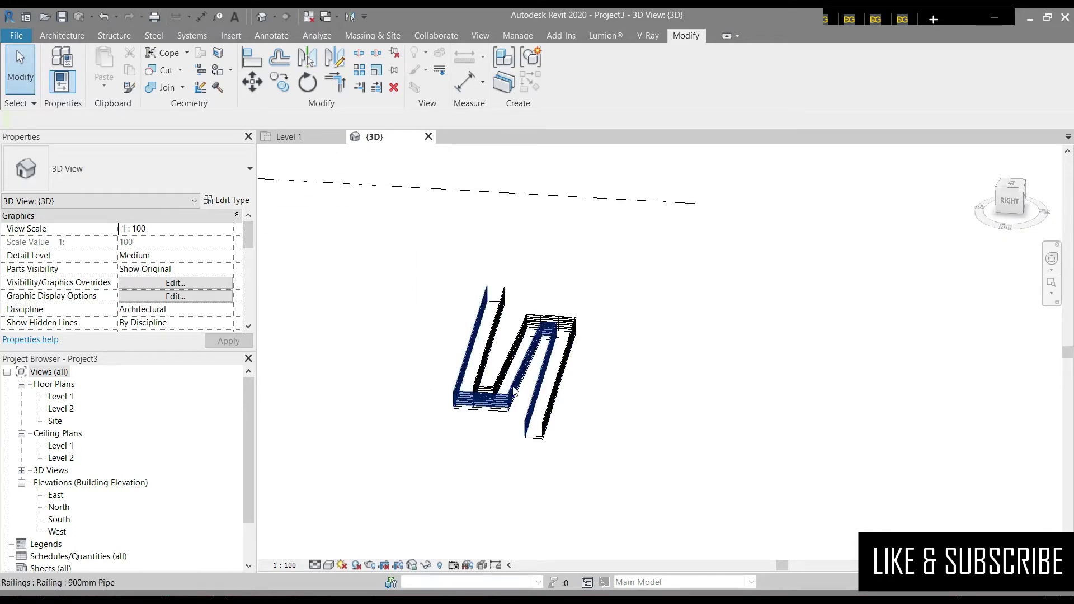
left_click(520, 381)
key("Escape")
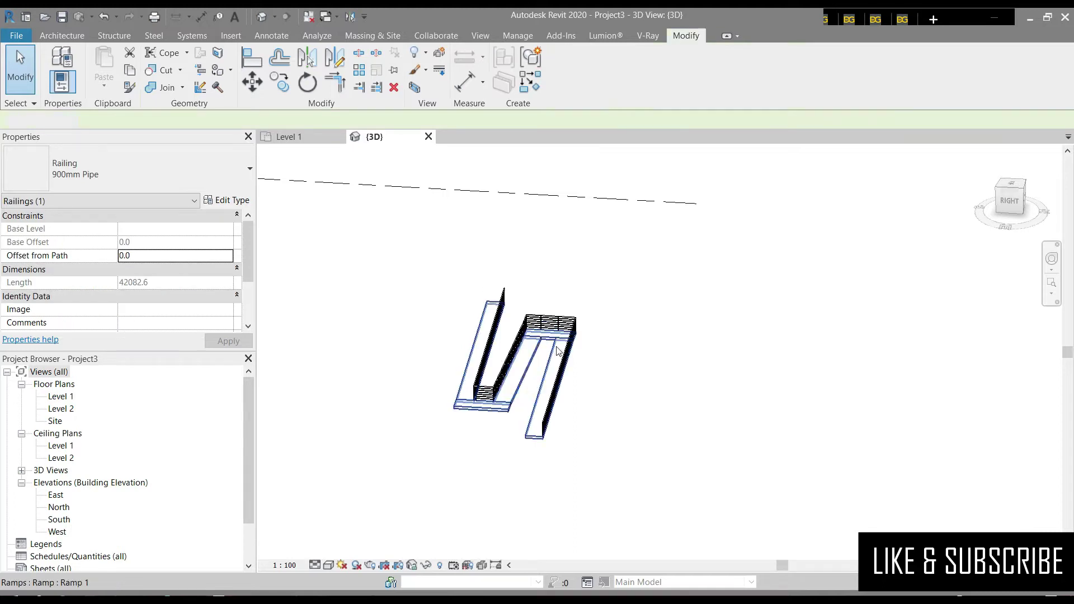
left_click(521, 372)
key("Delete")
left_click(300, 139)
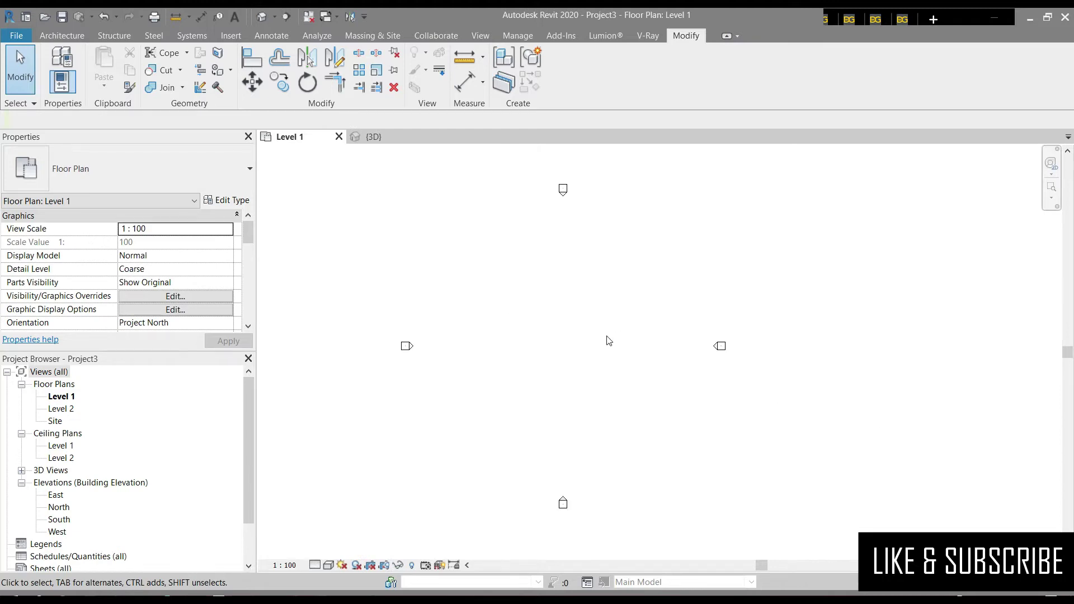
left_click(62, 36)
Step: Sketch a new ramp with one Center-ends Arc run of 10972.8 on Level 1
left_click(488, 73)
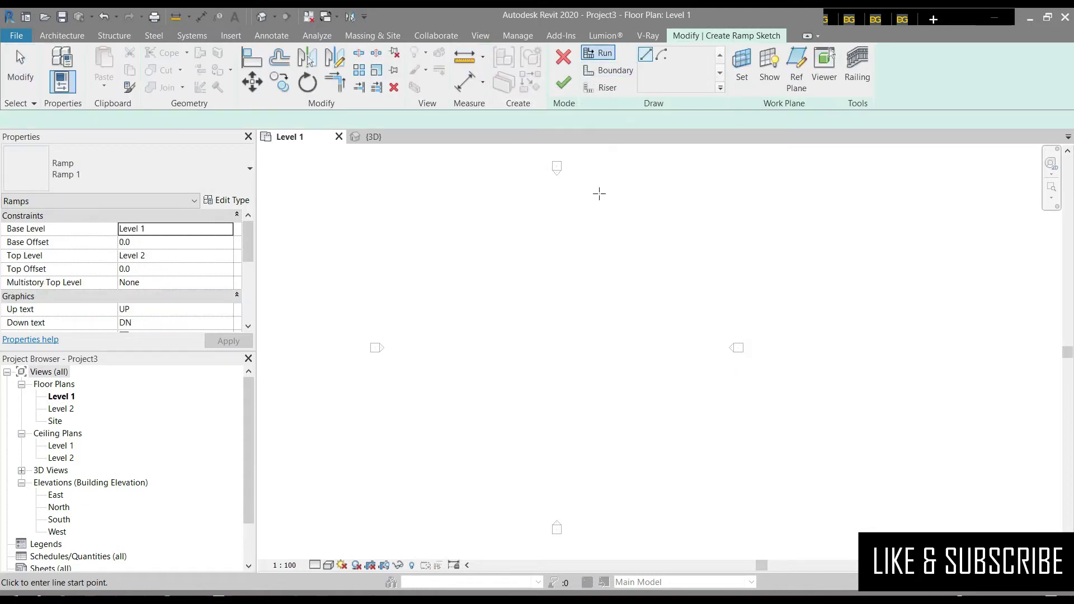
left_click(491, 320)
left_click(566, 324)
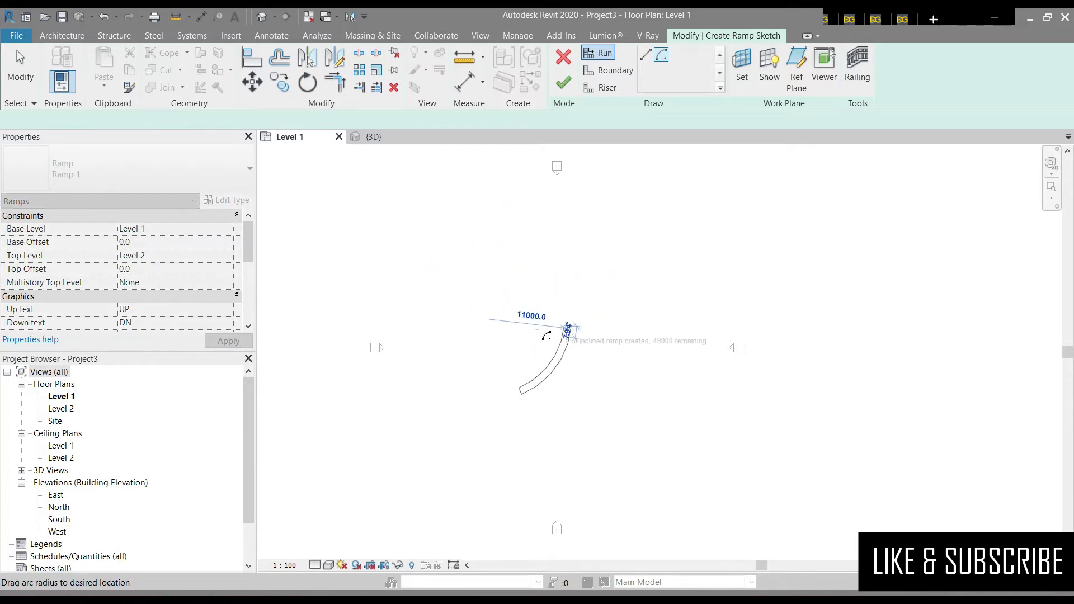
left_click(548, 242)
scroll(514, 282, "up", 3)
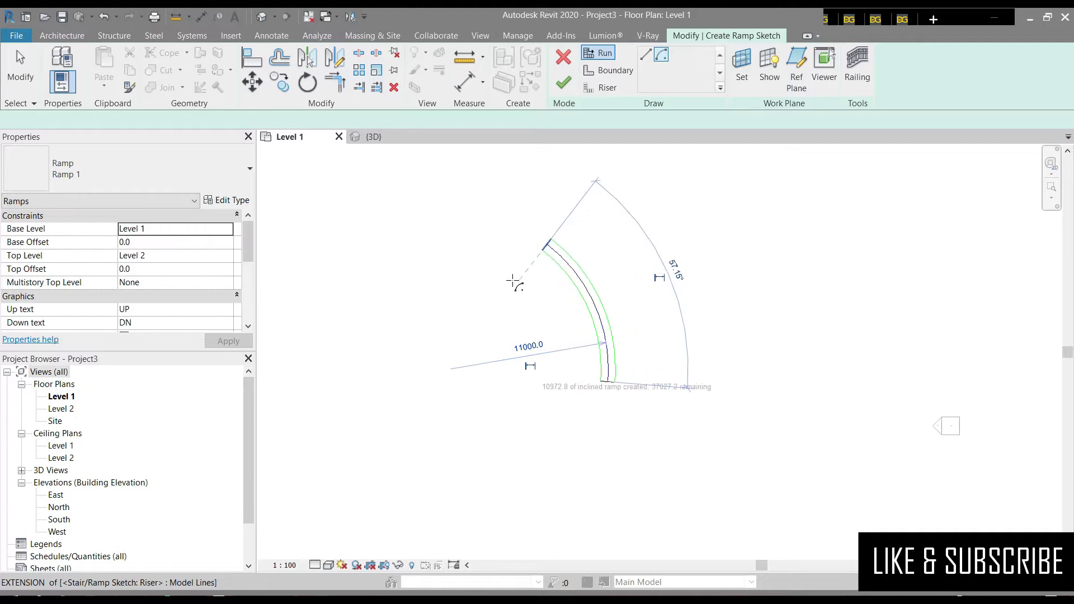
Step: Add a second 1160.9-radius arc run, then undo it to keep a single curve
left_click(510, 282)
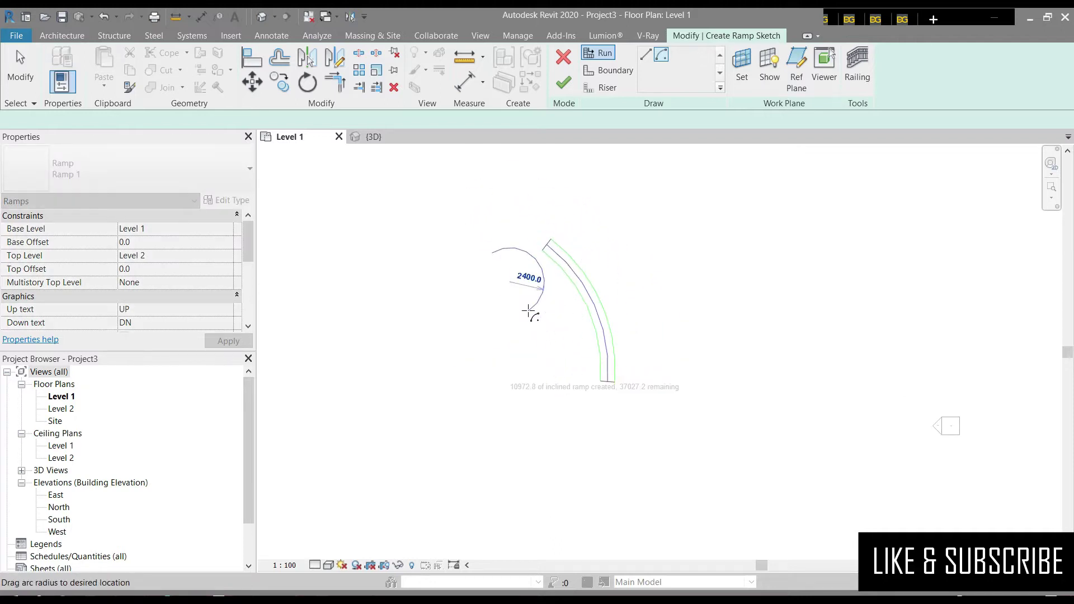
left_click(506, 298)
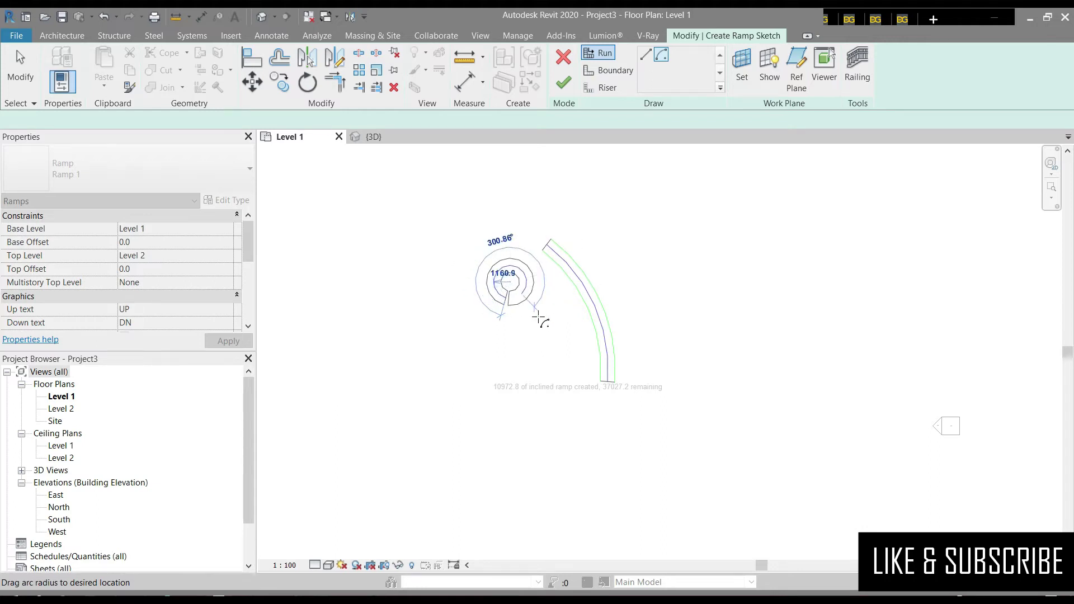
left_click(539, 318)
scroll(517, 317, "up", 2)
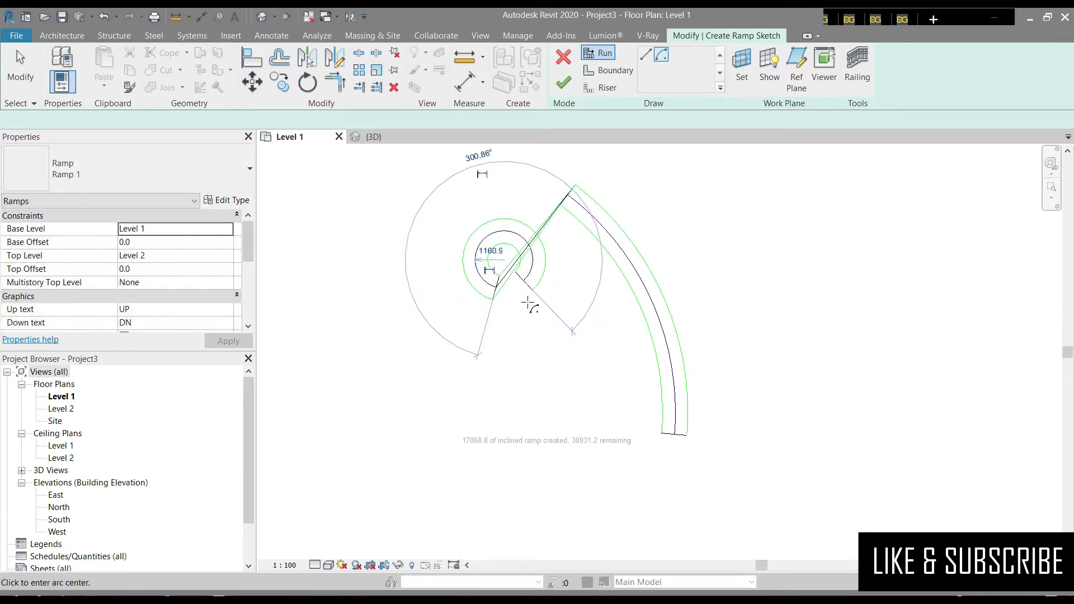
key("Escape")
key("Escape")
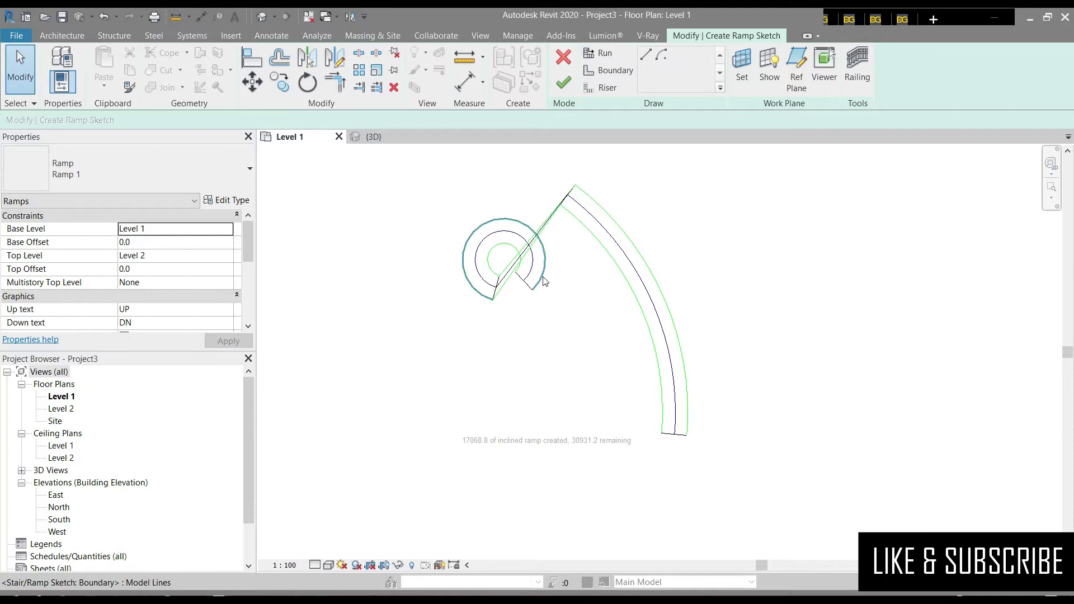
key("ctrl+z")
scroll(528, 247, "down", 2)
scroll(627, 302, "up", 2)
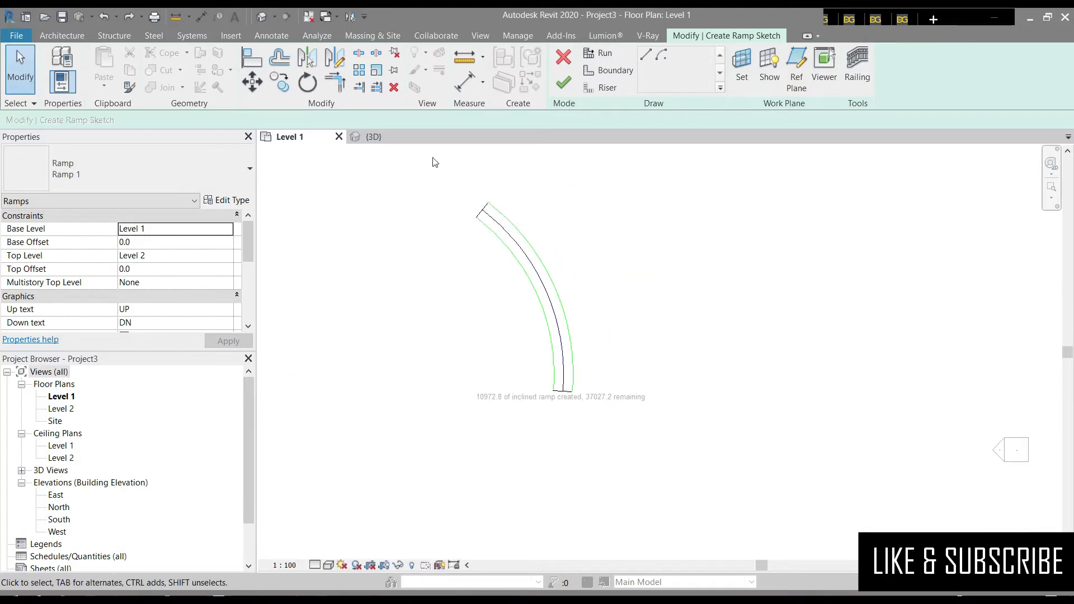
Step: Select the curved ramp in 3D, keep Level 2 as its top level, and accept the warning
left_click(374, 137)
left_click(528, 420)
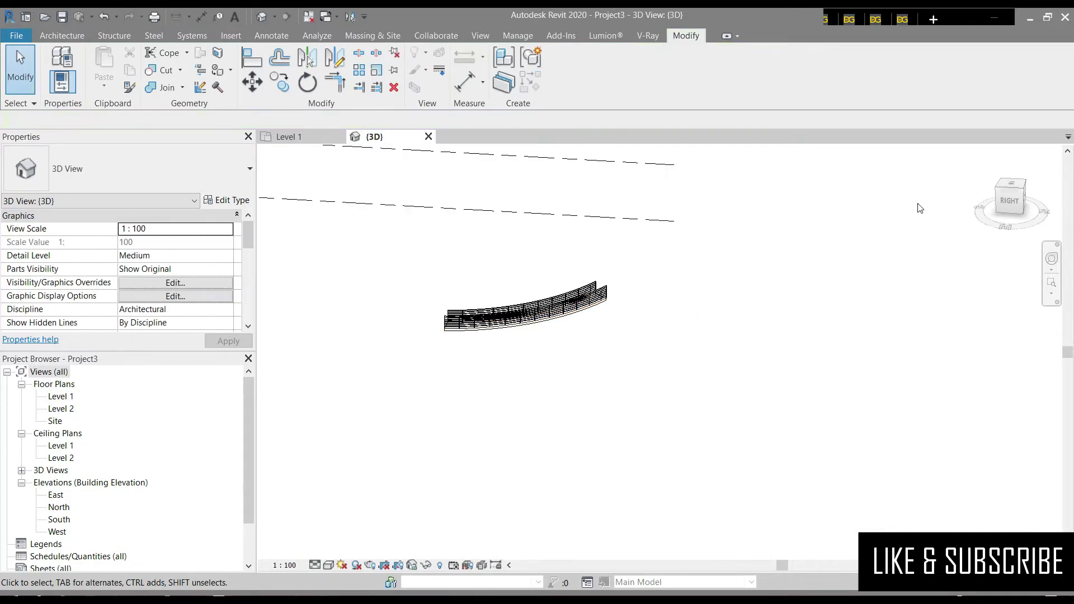
left_click_drag(1009, 204, 1007, 208)
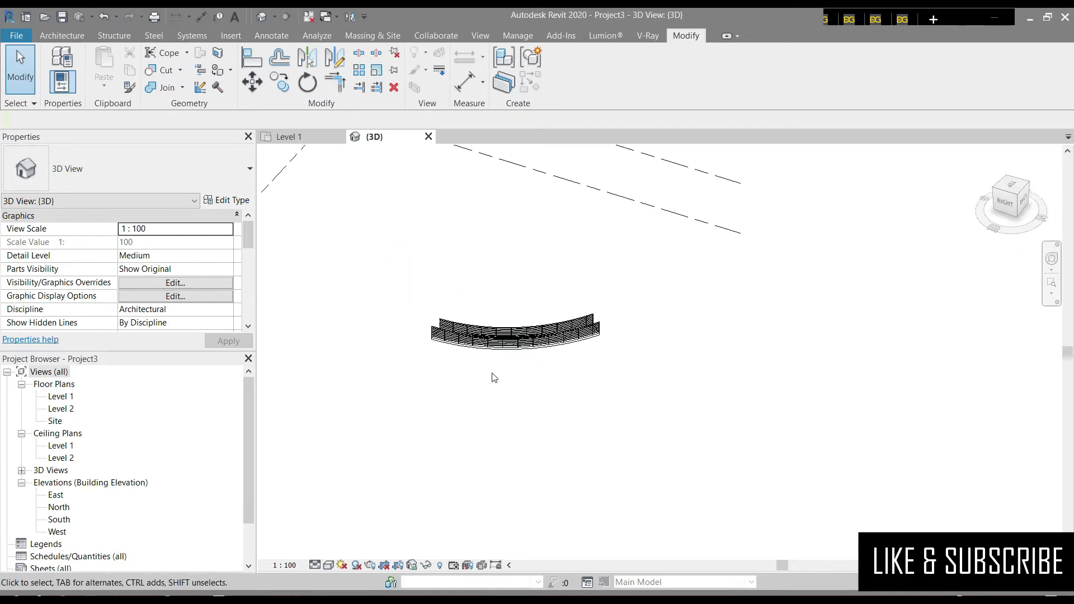
left_click(489, 350)
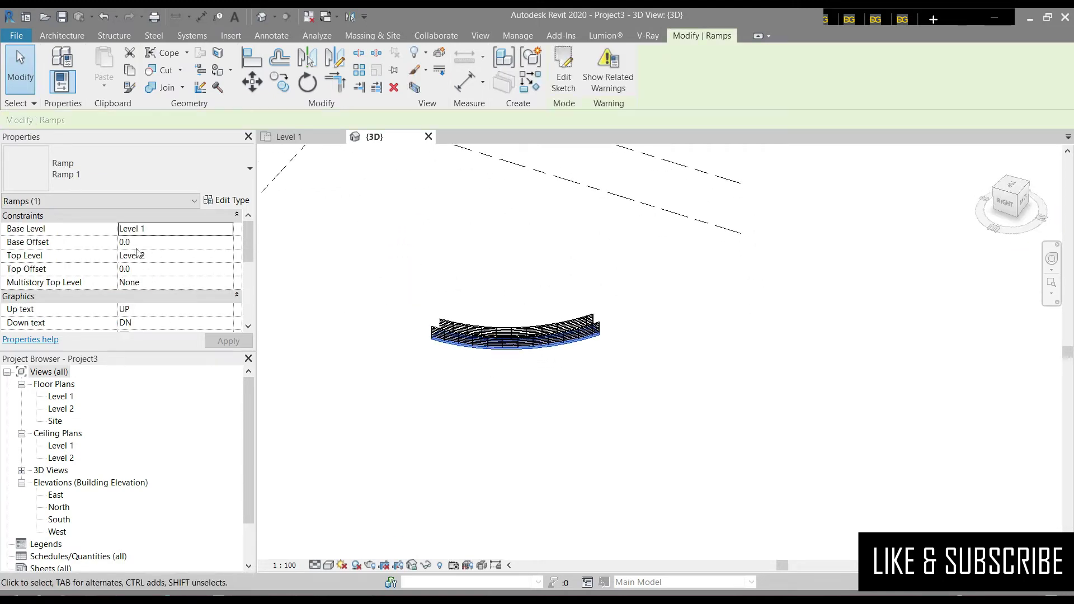
left_click(227, 254)
left_click(171, 253)
type("3000")
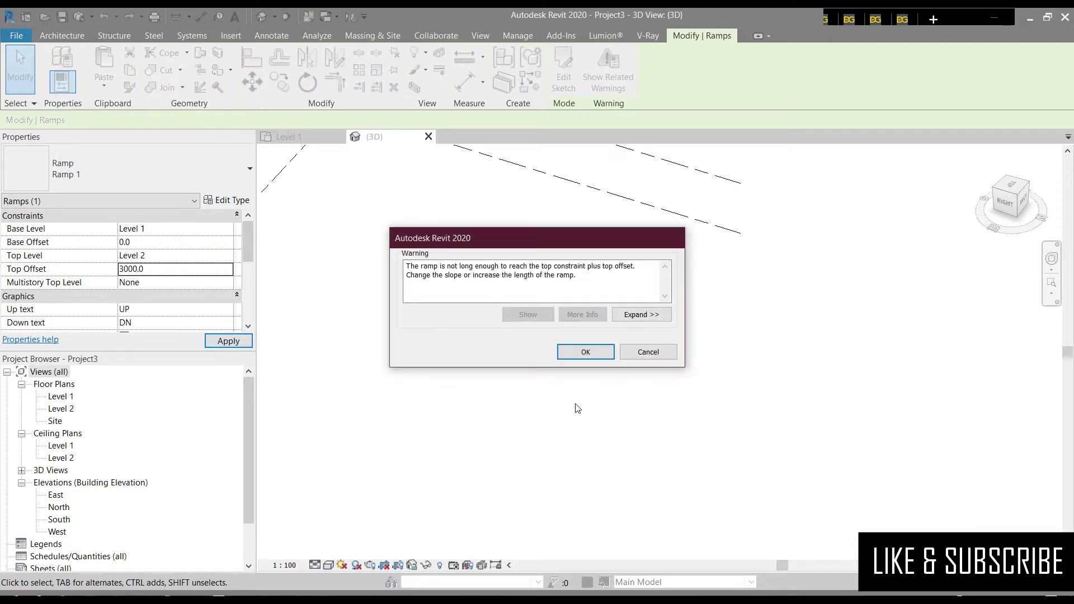
left_click(574, 354)
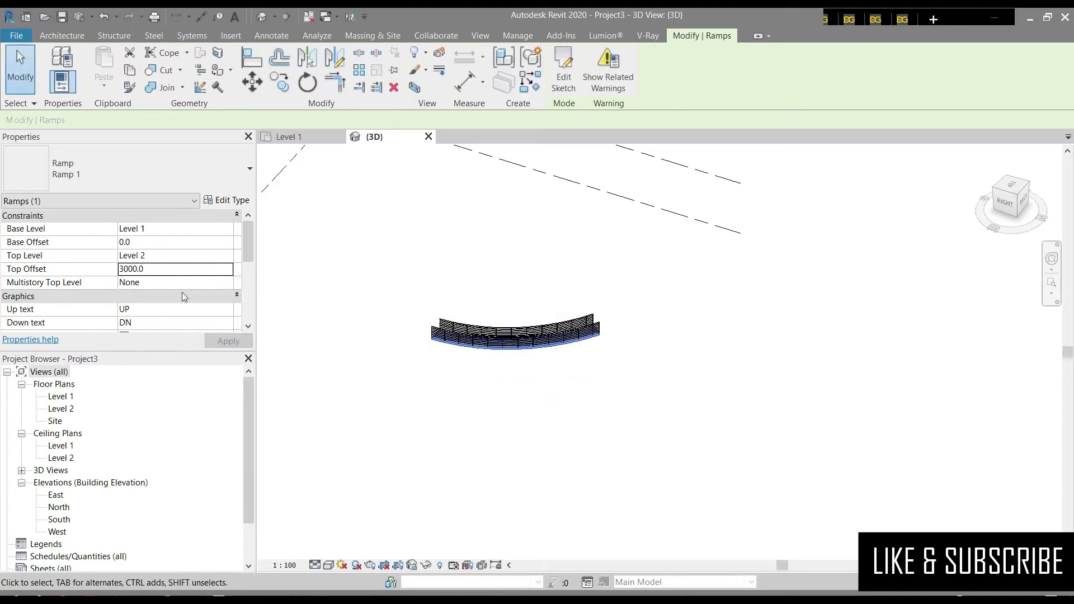
Step: Set the curved ramp's Top Offset to 4000.0 in Properties
left_click_drag(1006, 202, 1004, 162)
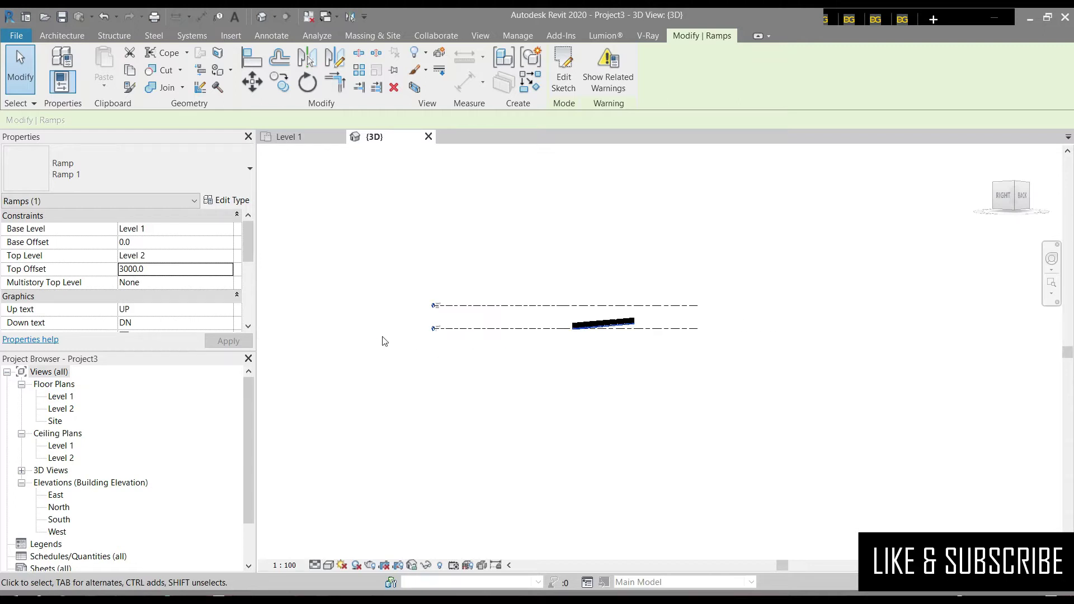
scroll(414, 319, "up", 5)
scroll(429, 287, "up", 1)
scroll(385, 307, "down", 3)
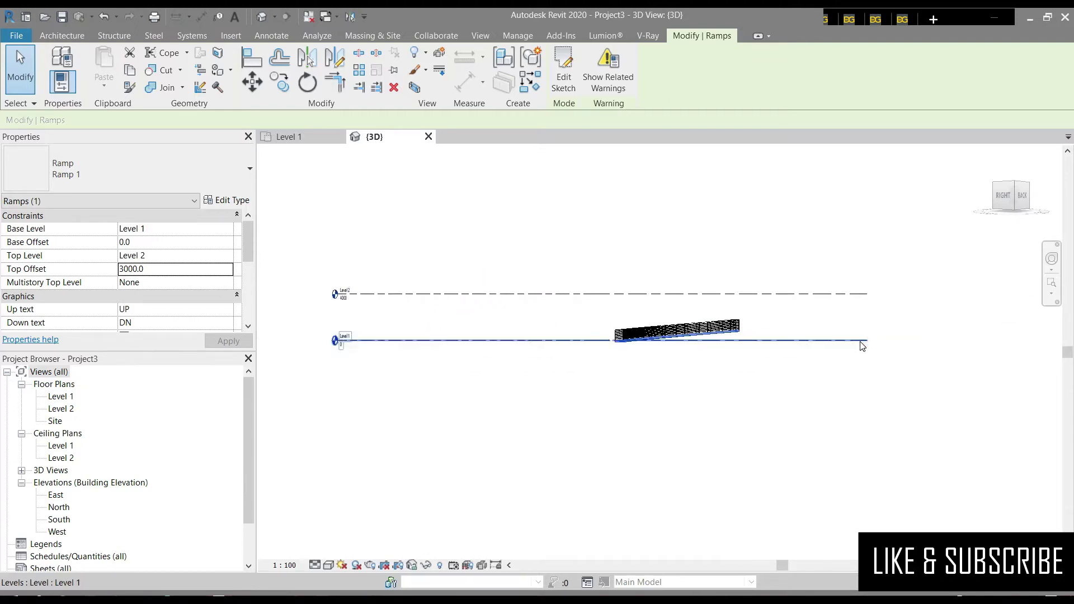
scroll(859, 341, "up", 3)
left_click(132, 269)
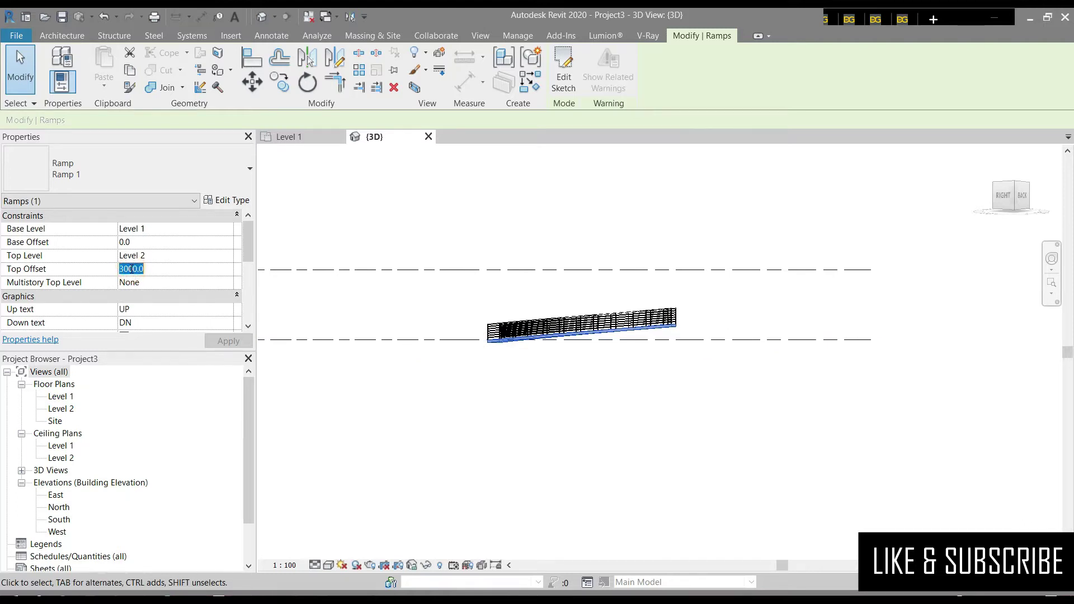
type("400")
key("Return")
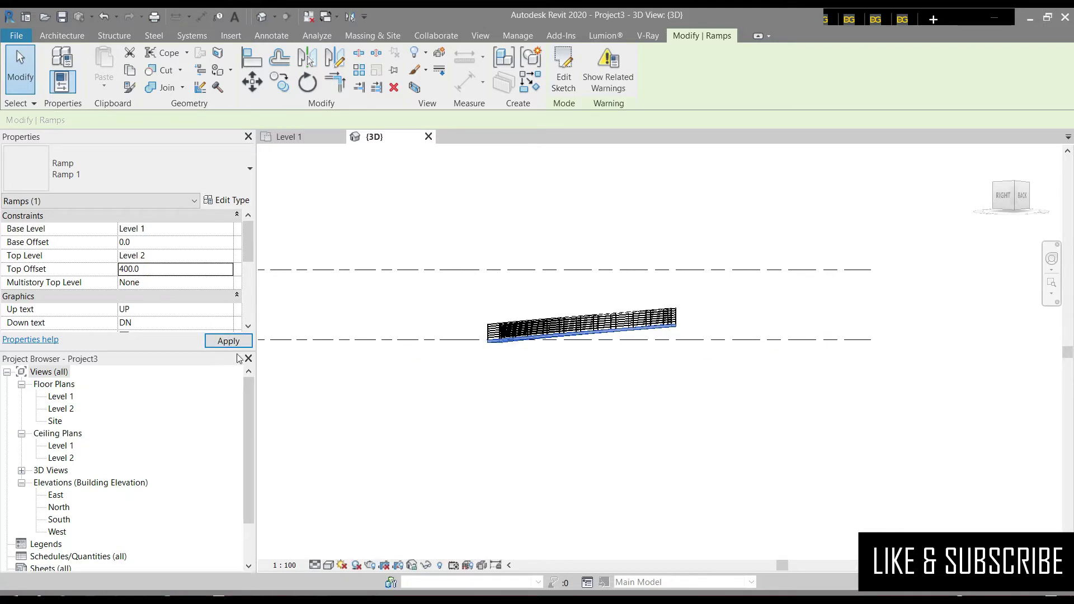
left_click(132, 269)
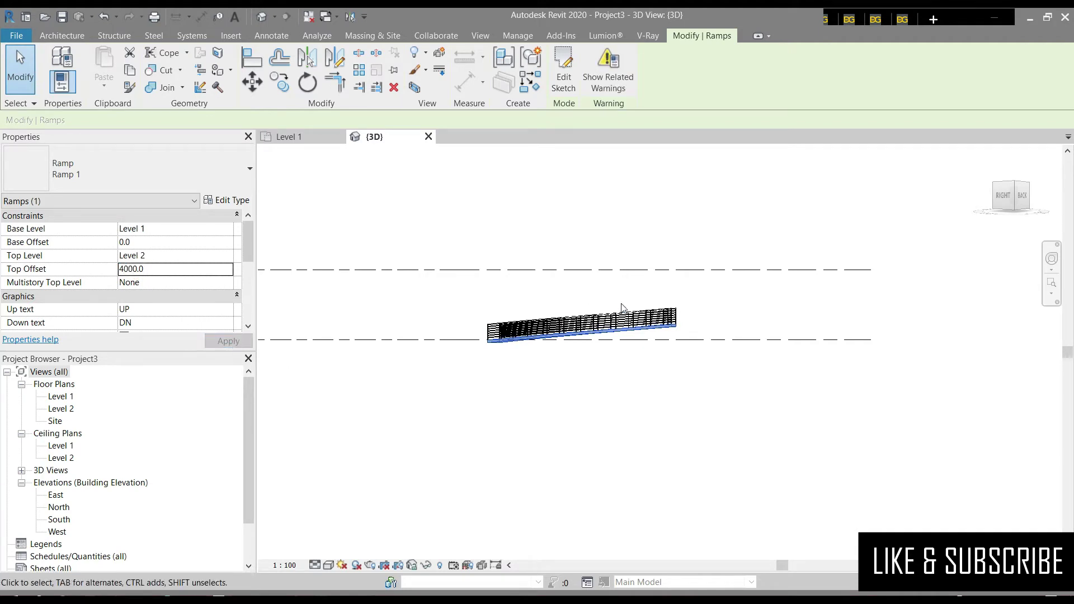
Step: Review the ramp properties and return to the Level 1 floor plan
scroll(736, 344, "down", 2)
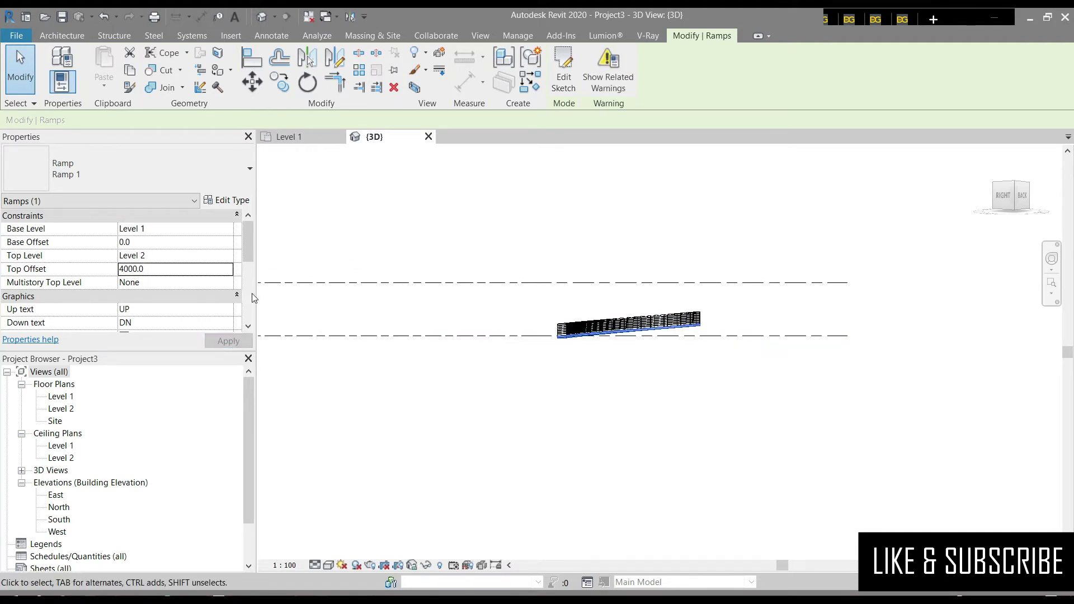
scroll(134, 252, "down", 2)
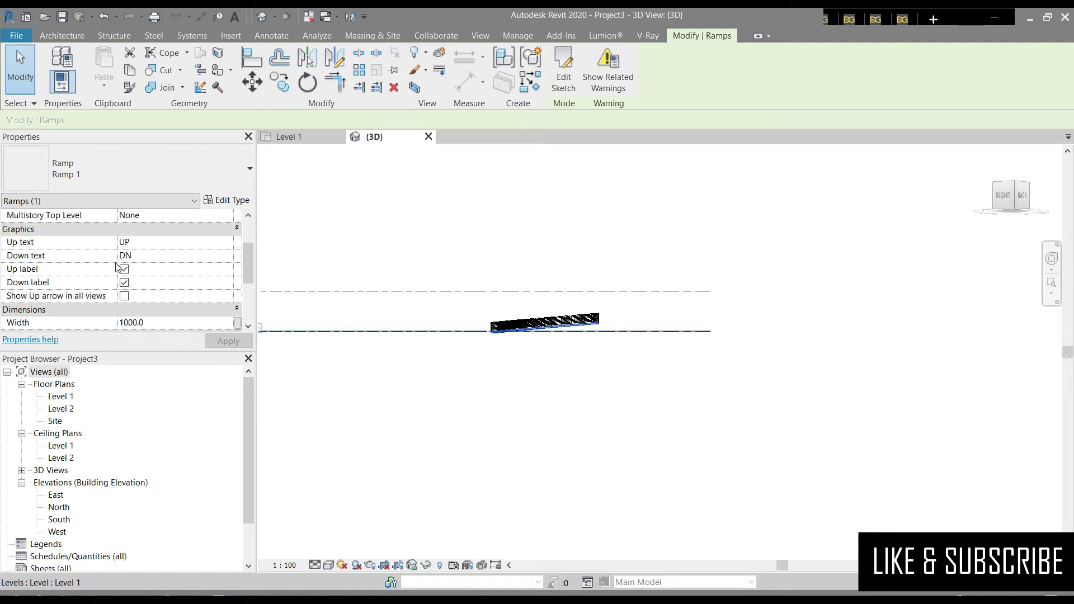
scroll(127, 307, "down", 1)
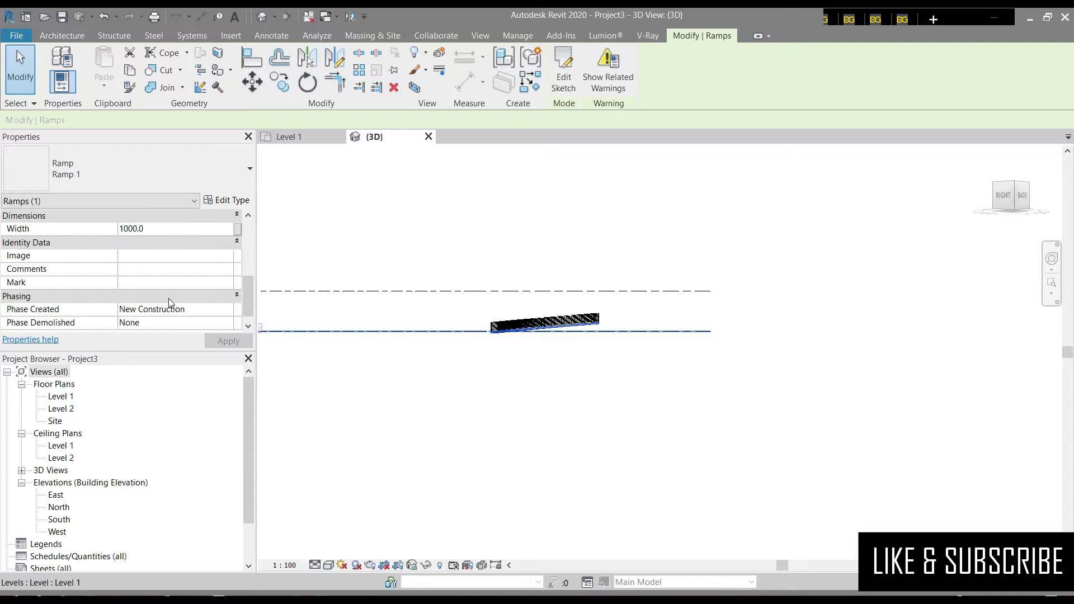
scroll(140, 302, "down", 2)
scroll(170, 280, "up", 1)
left_click(312, 139)
type("2000")
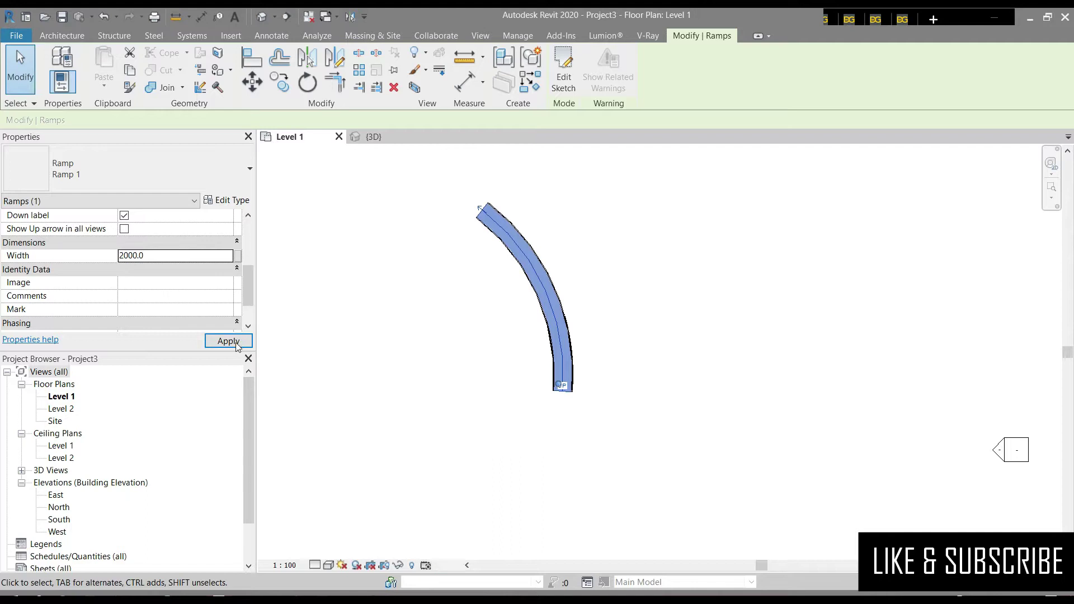
Step: Apply a 2000.0 ramp width and view the widened ramp from above in 3D
left_click(236, 343)
left_click(706, 289)
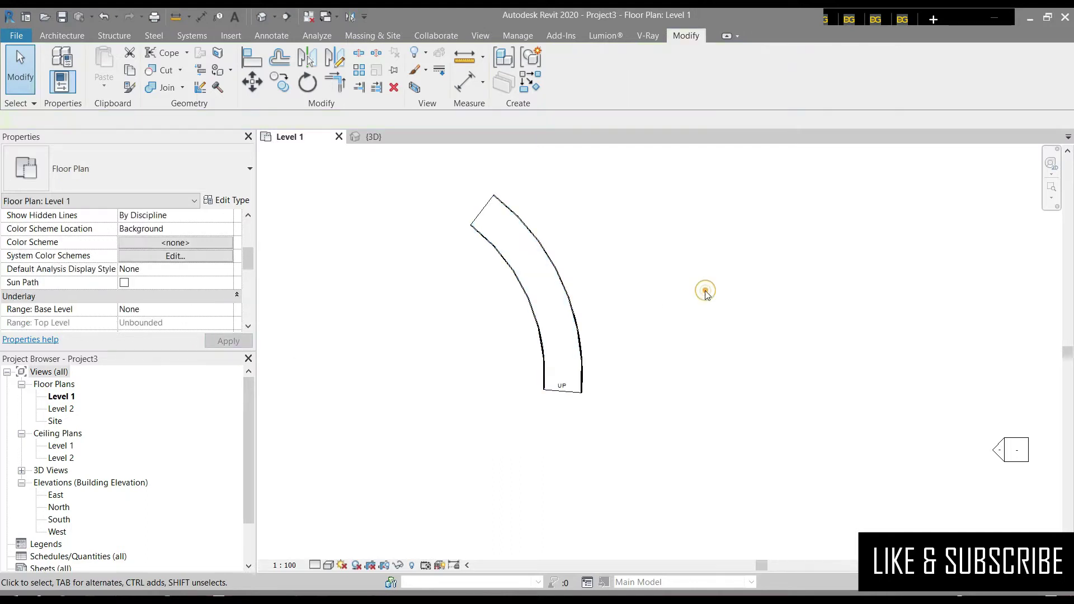
left_click(544, 340)
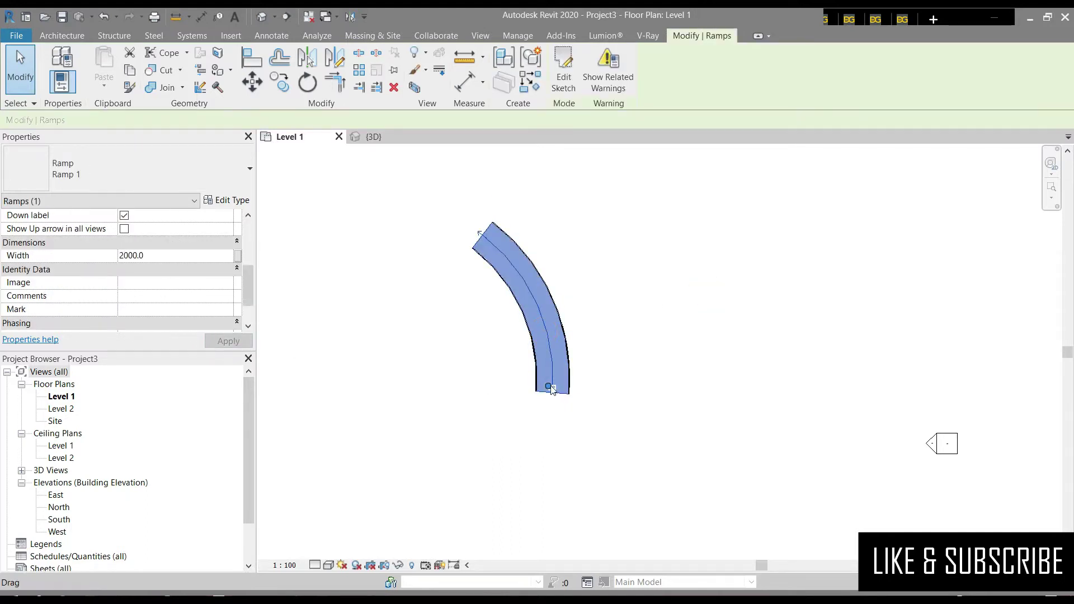
left_click(662, 422)
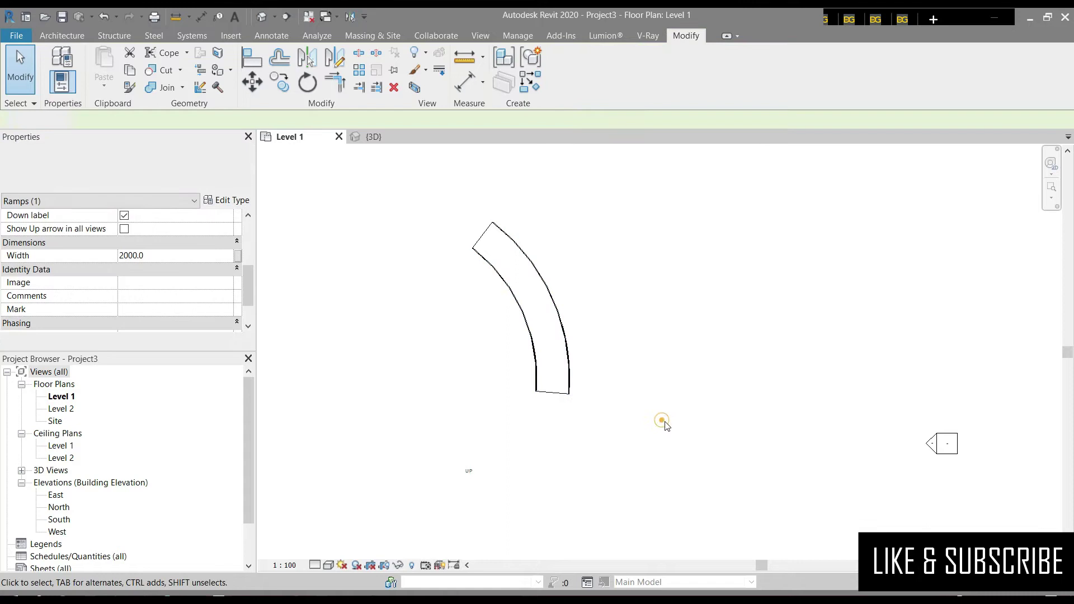
left_click(531, 300)
left_click(376, 137)
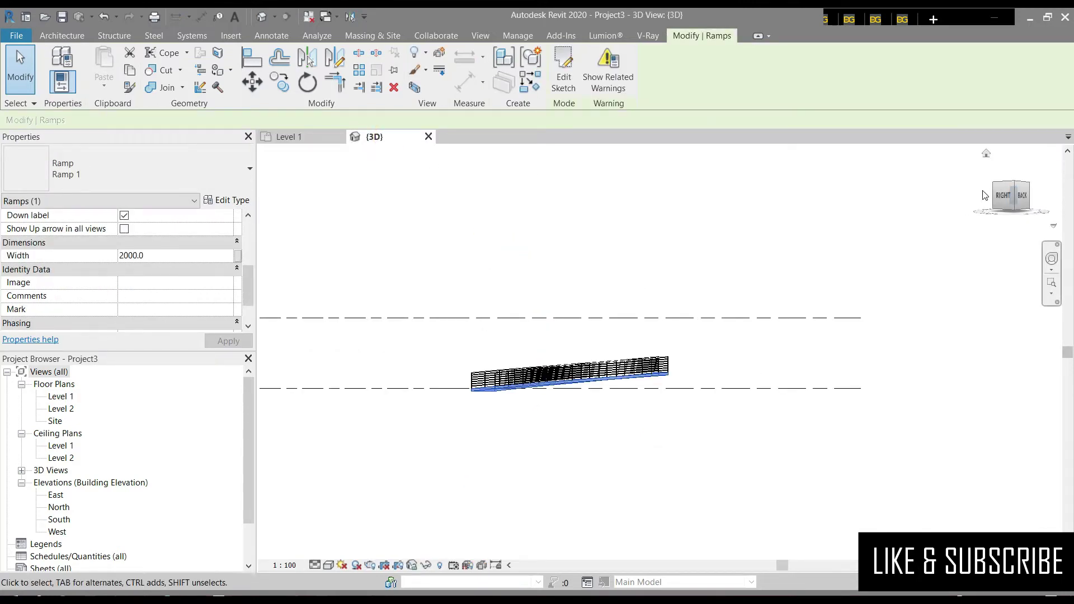
middle_click_drag(1063, 168, 1063, 251, "shift")
middle_click_drag(772, 313, 758, 323, "shift")
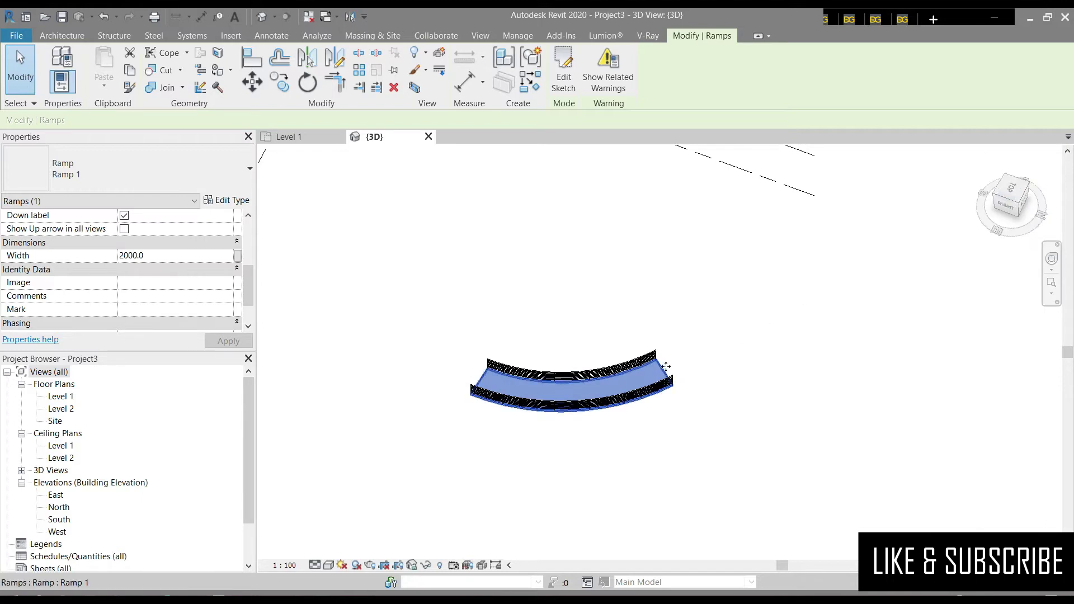
Step: Extend the ramp's riser and run arc to about 120.69° in its sketch and finish
double_click(649, 386)
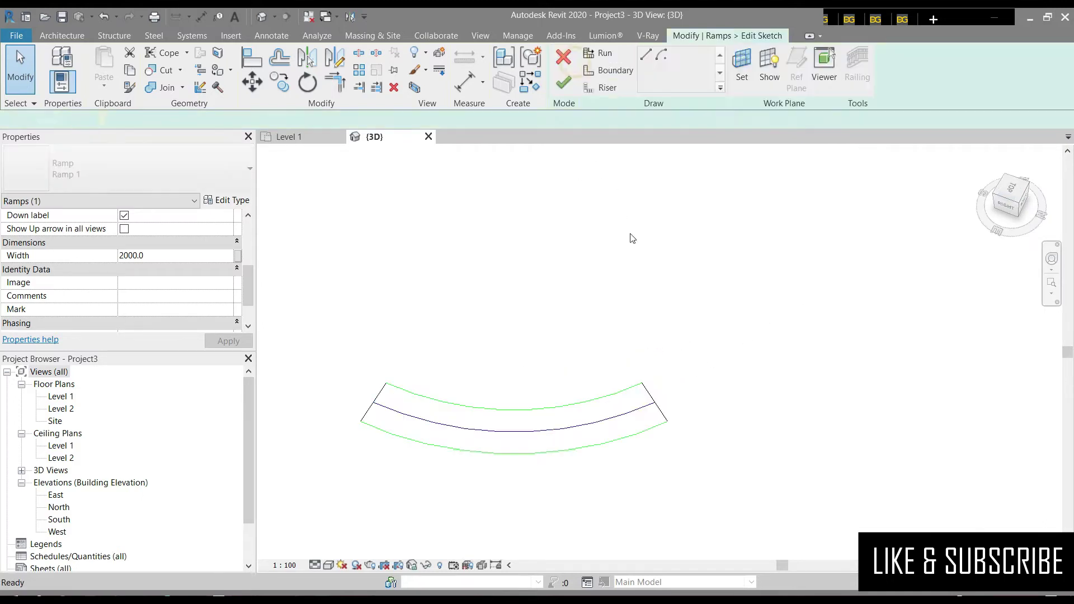
left_click(656, 405)
left_click_drag(656, 401, 738, 278)
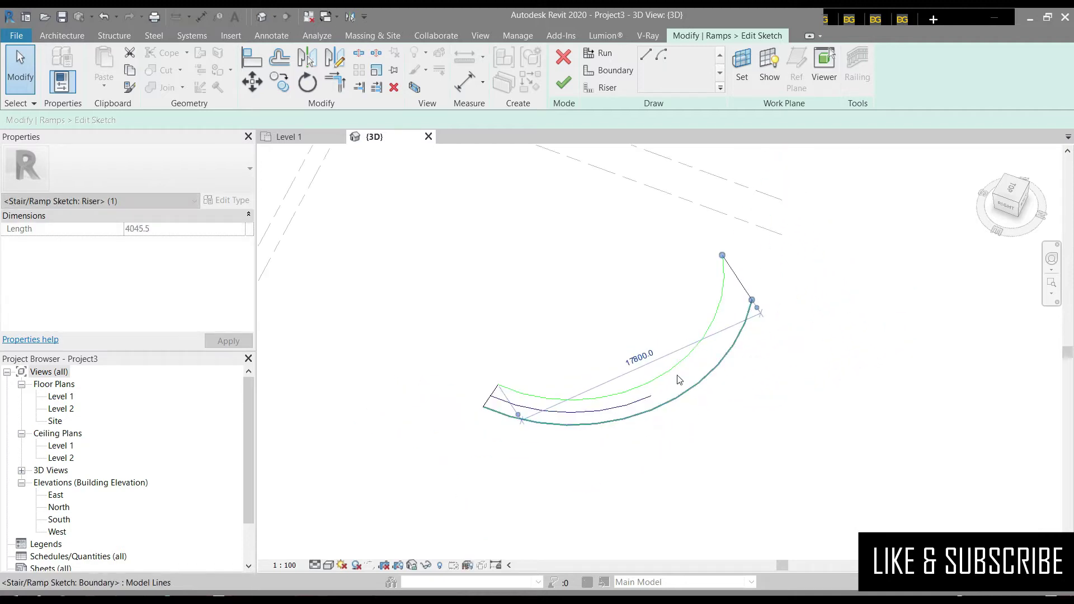
left_click_drag(742, 280, 747, 288)
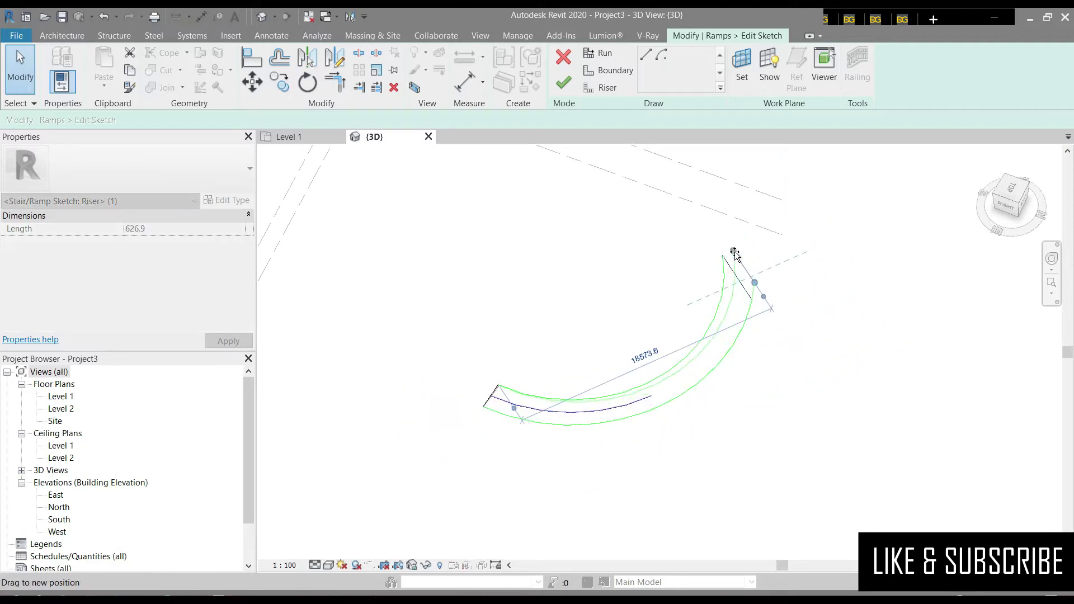
left_click(611, 336)
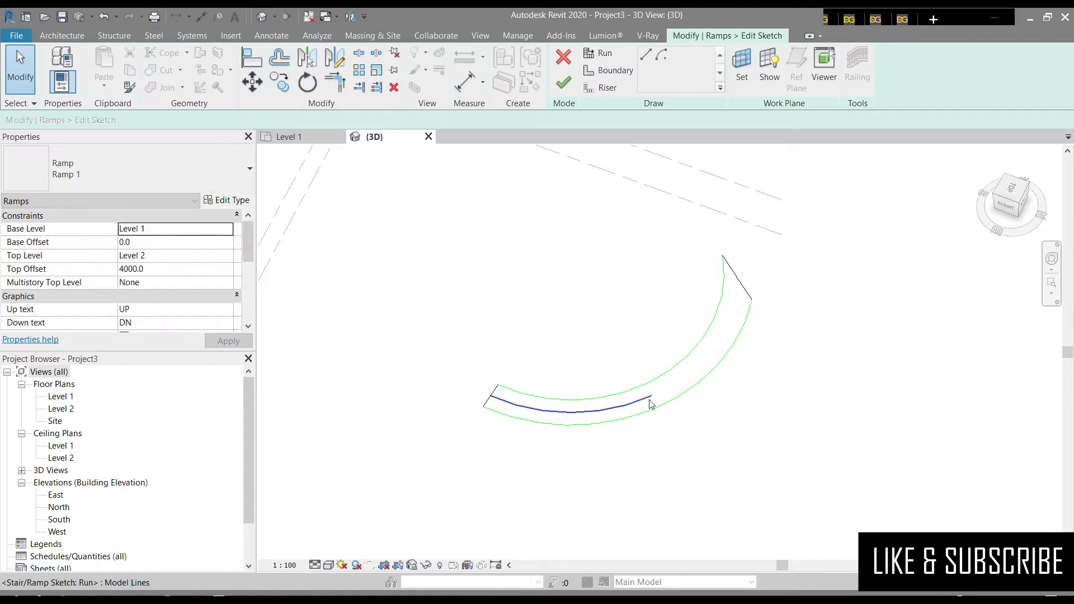
left_click(588, 411)
left_click_drag(720, 312, 740, 283)
left_click(585, 241)
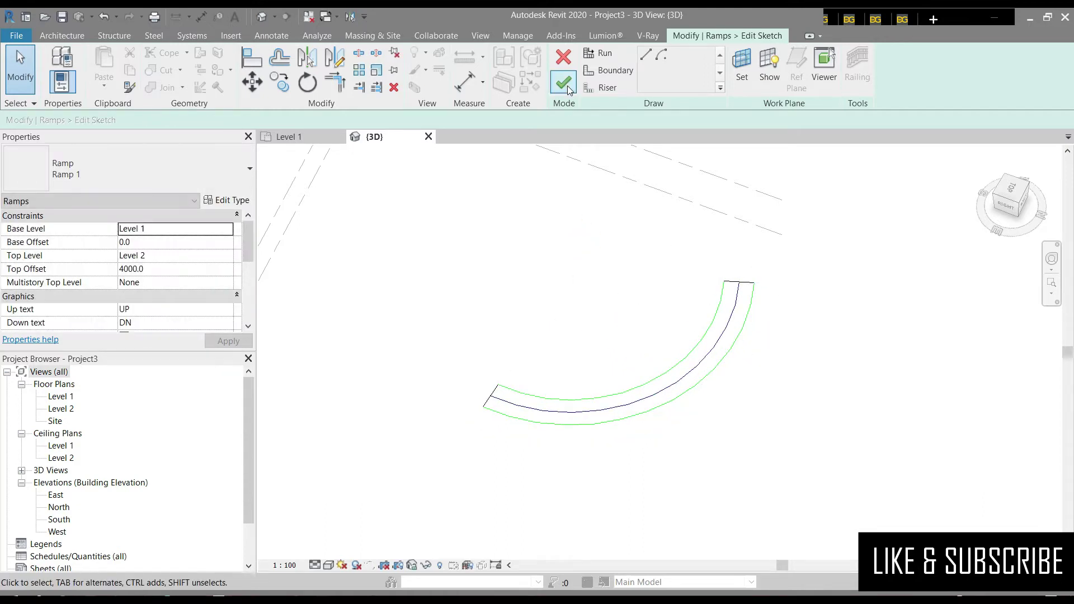
left_click(563, 83)
Step: Orbit to look down on the lengthened curved ramp in 3D
left_click(860, 350)
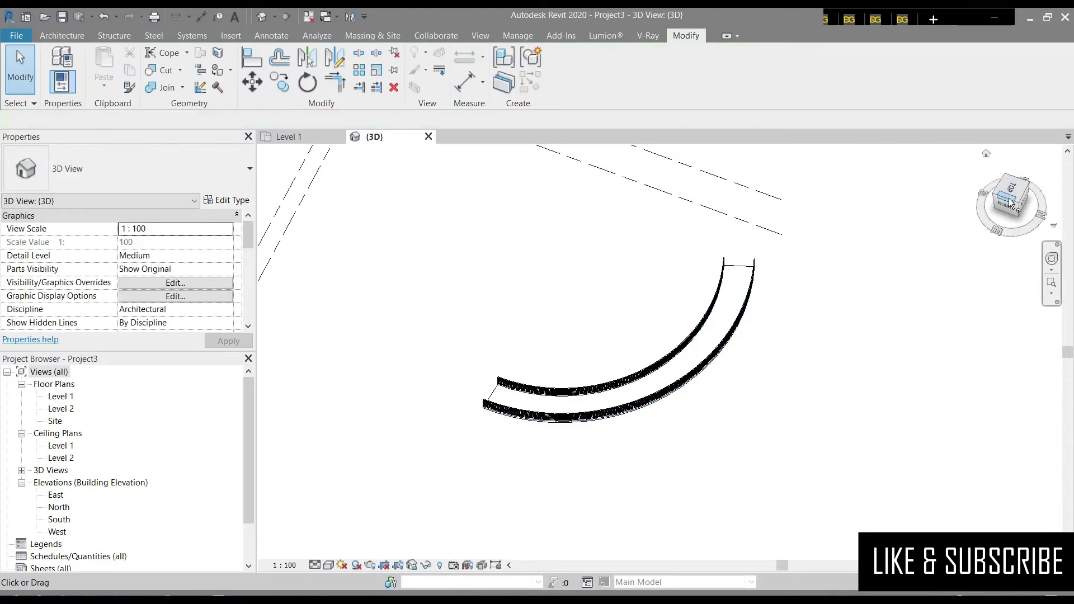
left_click_drag(1010, 199, 990, 235)
mouse_move(575, 397)
middle_mouse_down("shift")
mouse_move(628, 336)
mouse_move(620, 286)
middle_mouse_up("shift")
Step: Change the inner ramp railing to Glass Panel - Bottom Fill
left_click(658, 350)
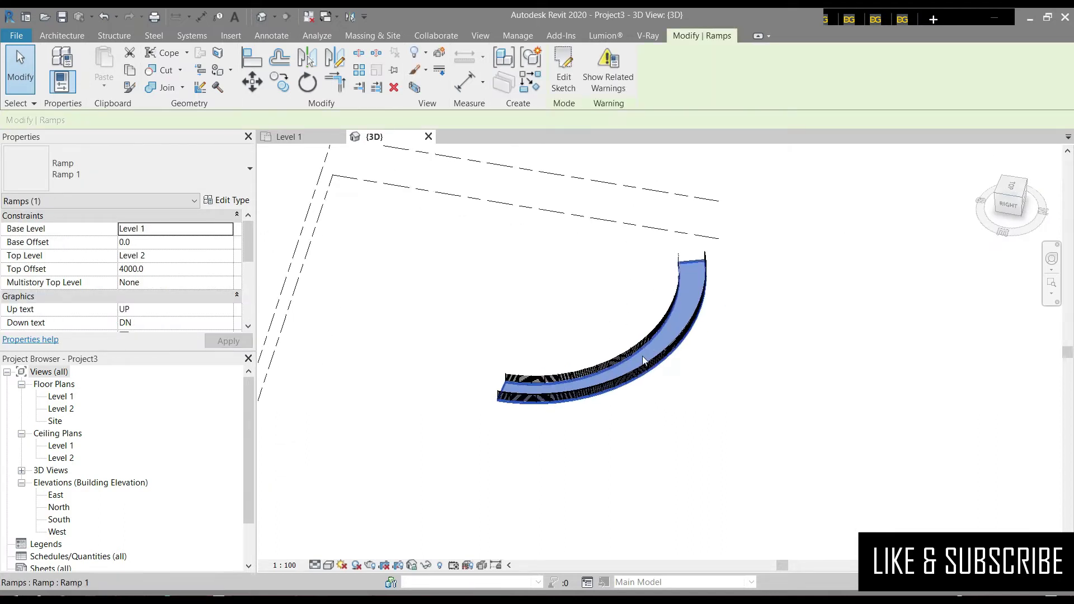
left_click(471, 468)
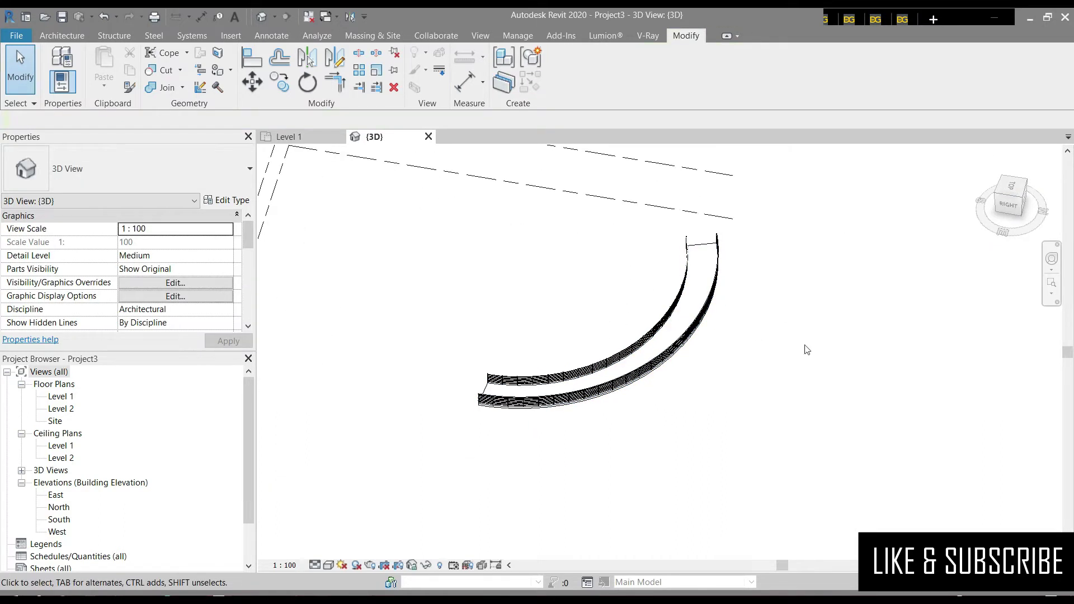
left_click_drag(1010, 193, 1019, 196)
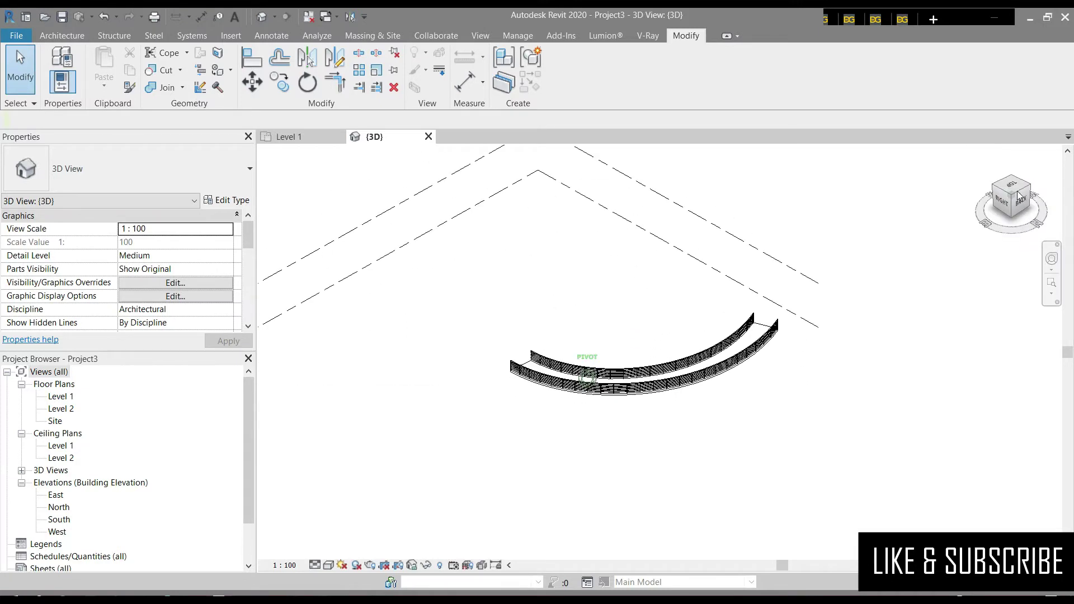
left_click(643, 366)
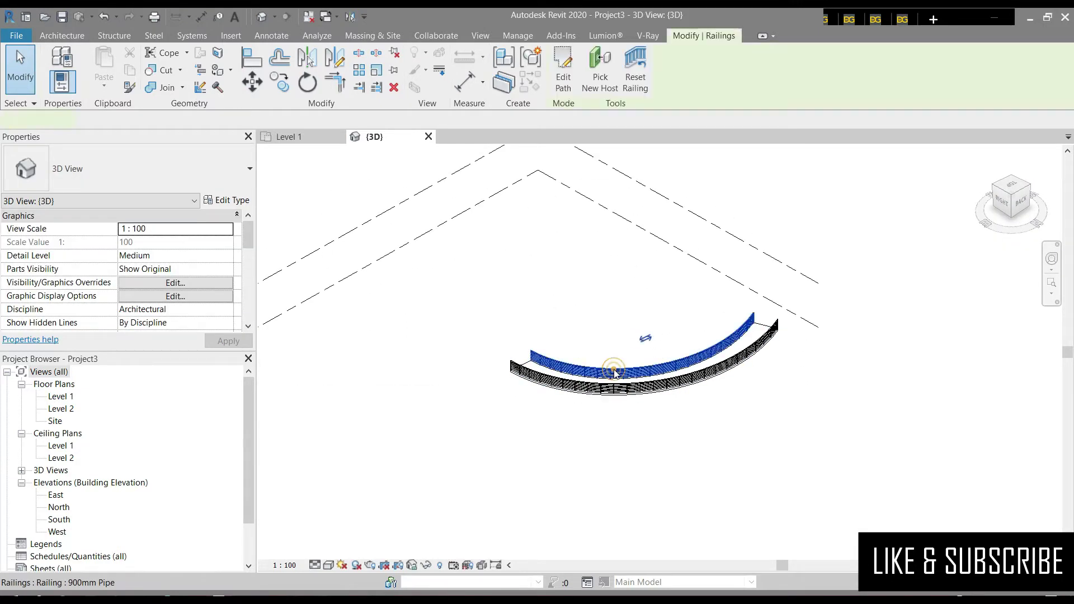
left_click(99, 162)
left_click(67, 269)
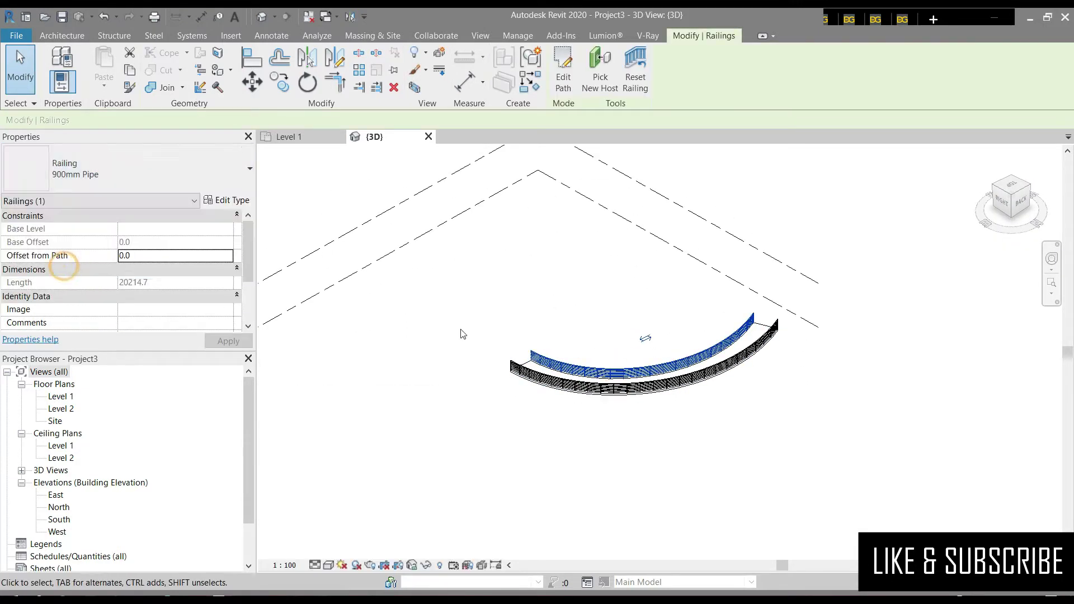
left_click(604, 308)
Step: Change the outer 900mm Pipe railing to Glass Panel - Bottom Fill and select the ramp for removal
scroll(654, 381, "up", 2)
left_click(728, 372)
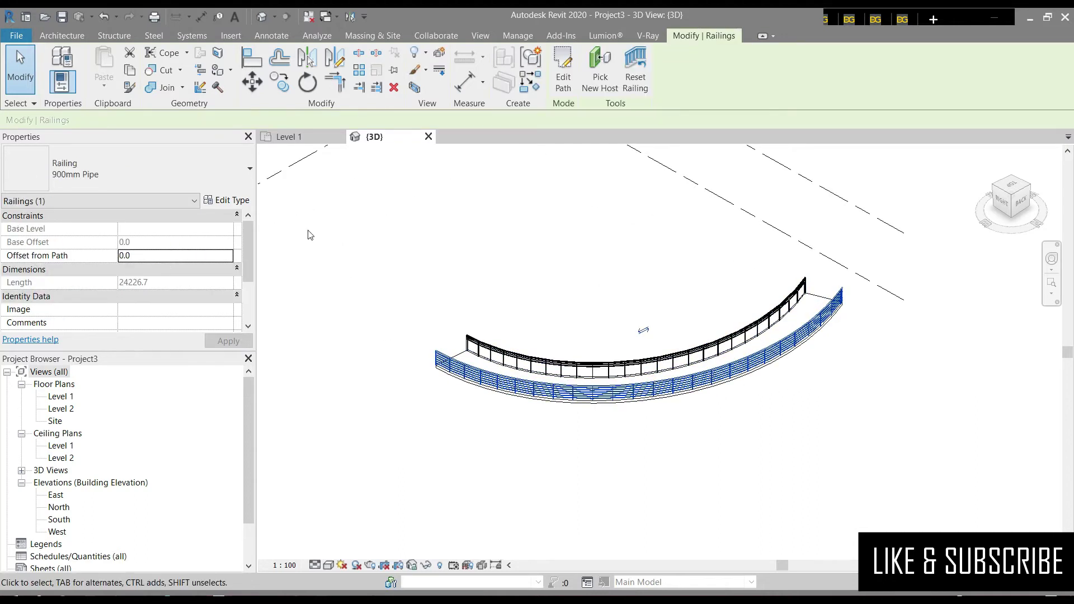
left_click(150, 162)
left_click(84, 271)
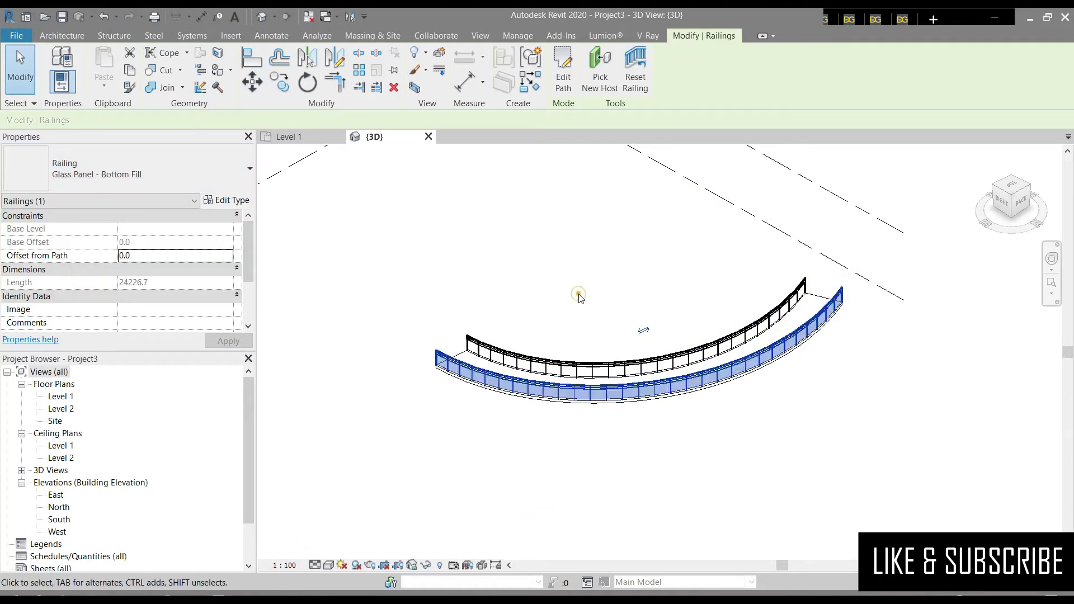
left_click(580, 296)
mouse_move(580, 297)
middle_mouse_down("shift")
mouse_move(556, 369)
mouse_move(1012, 190)
middle_mouse_up("shift")
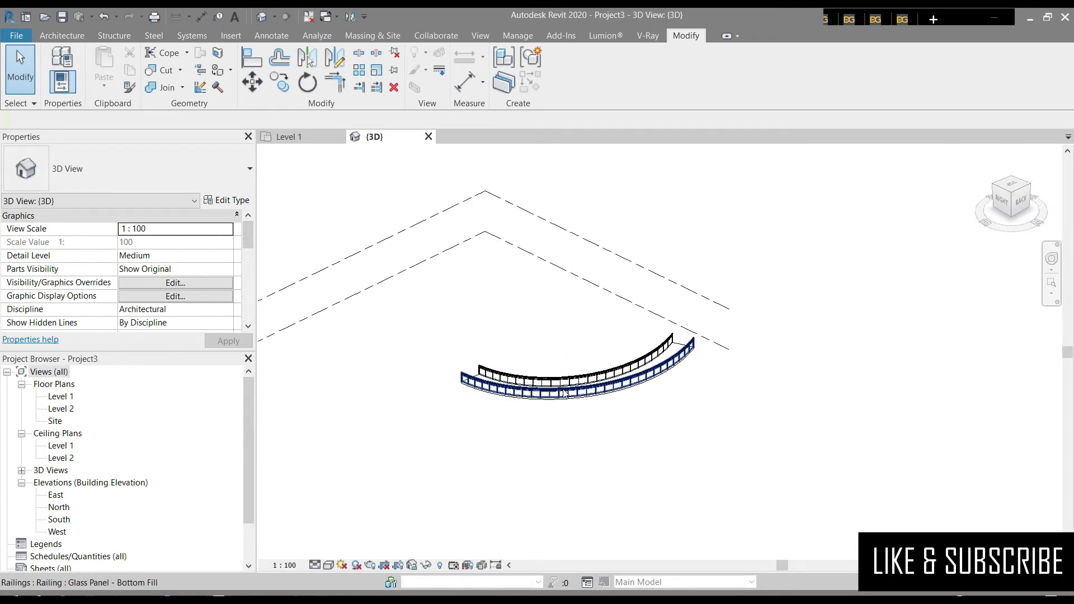
left_click(558, 396)
left_click(561, 341)
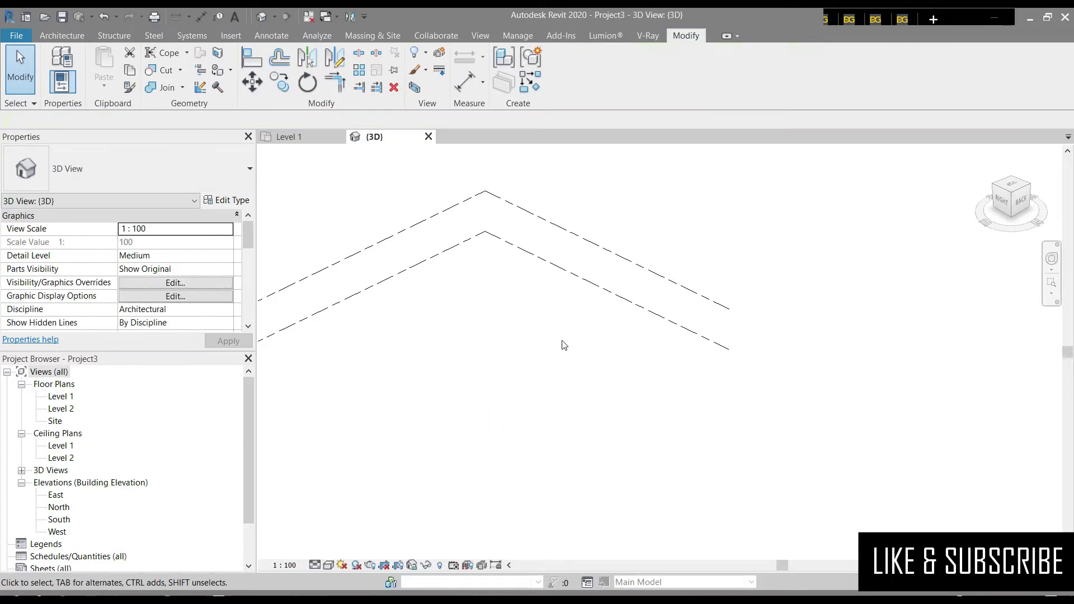
Step: Start a new ramp on Level 1 and draw its first arc run
left_click(296, 137)
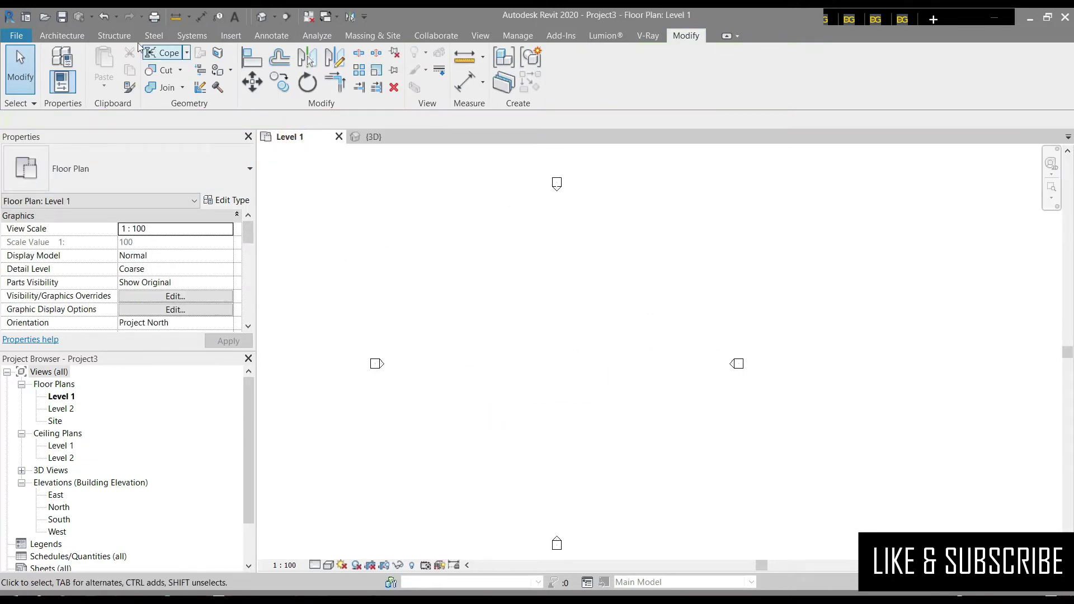
left_click(63, 37)
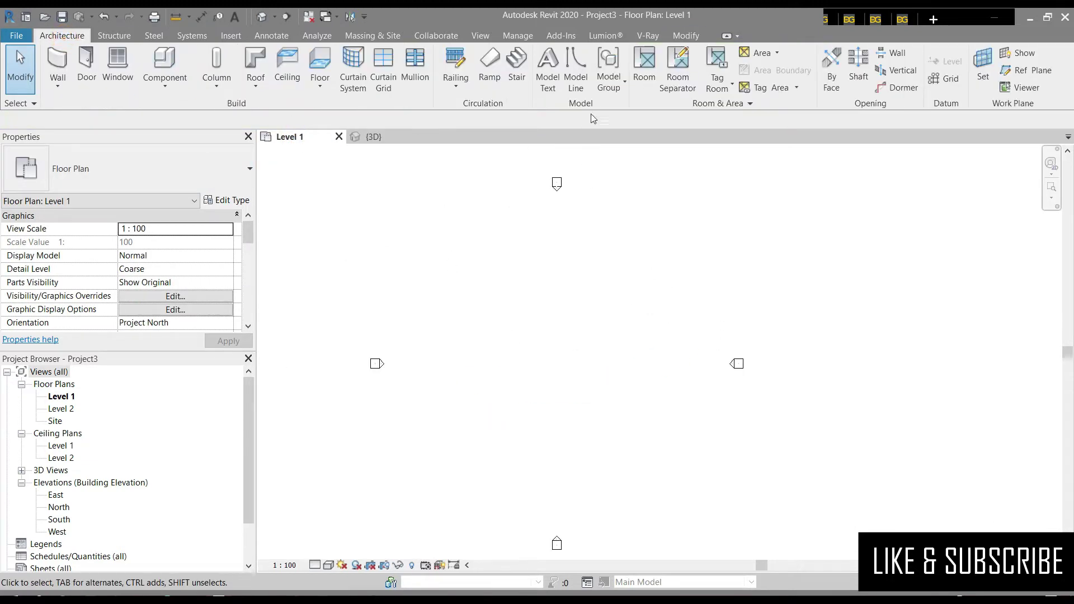
left_click(490, 66)
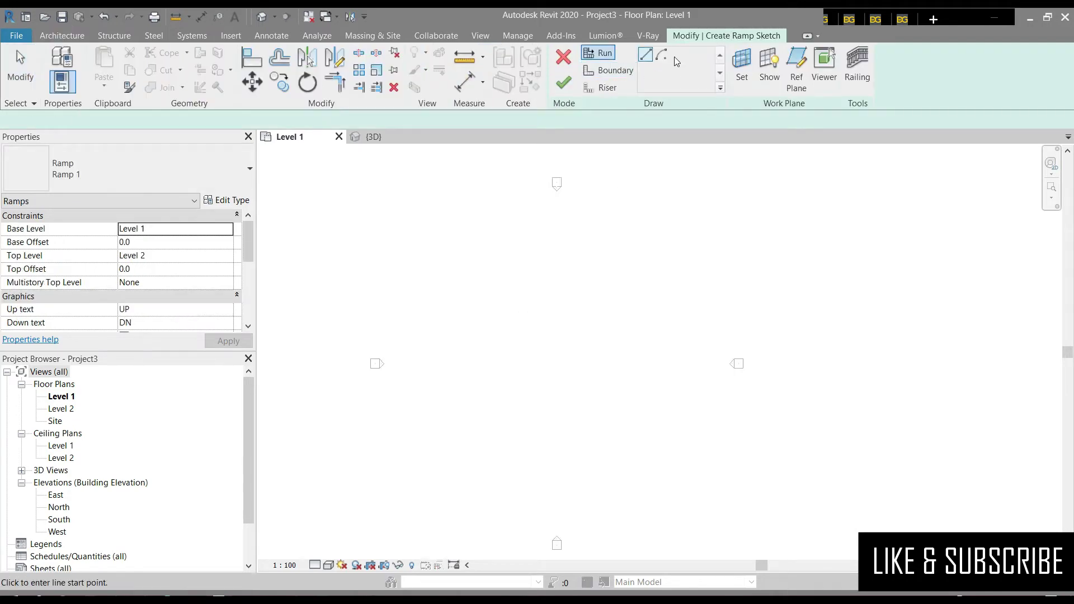
left_click(554, 328)
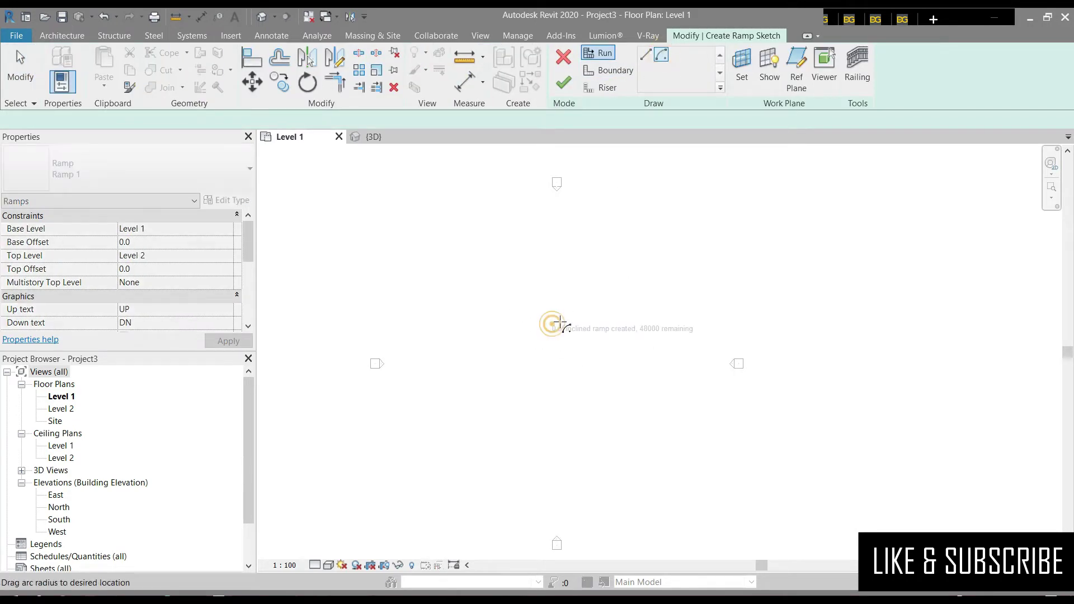
left_click(539, 295)
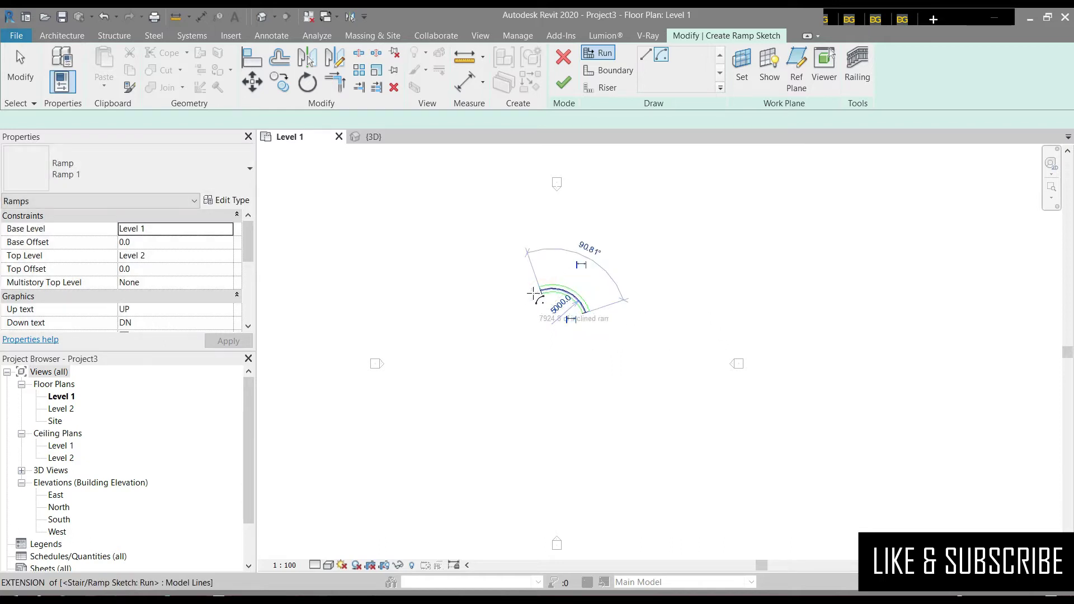
scroll(531, 295, "up", 2)
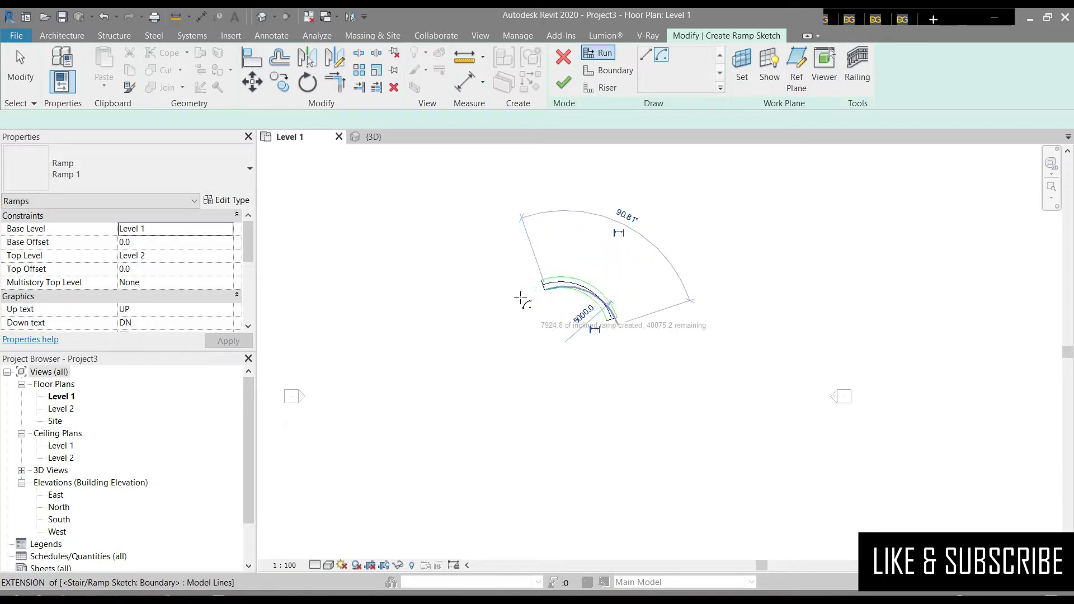
Step: Add a second 5000-radius arc run, finish the ramp, and view it in 3D
left_click(564, 341)
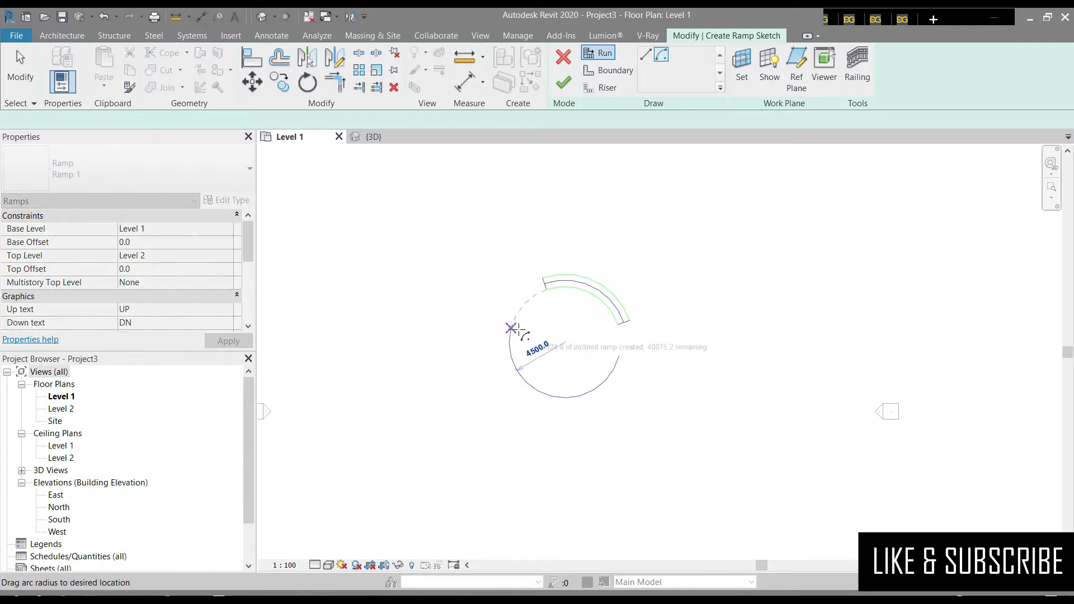
left_click(502, 337)
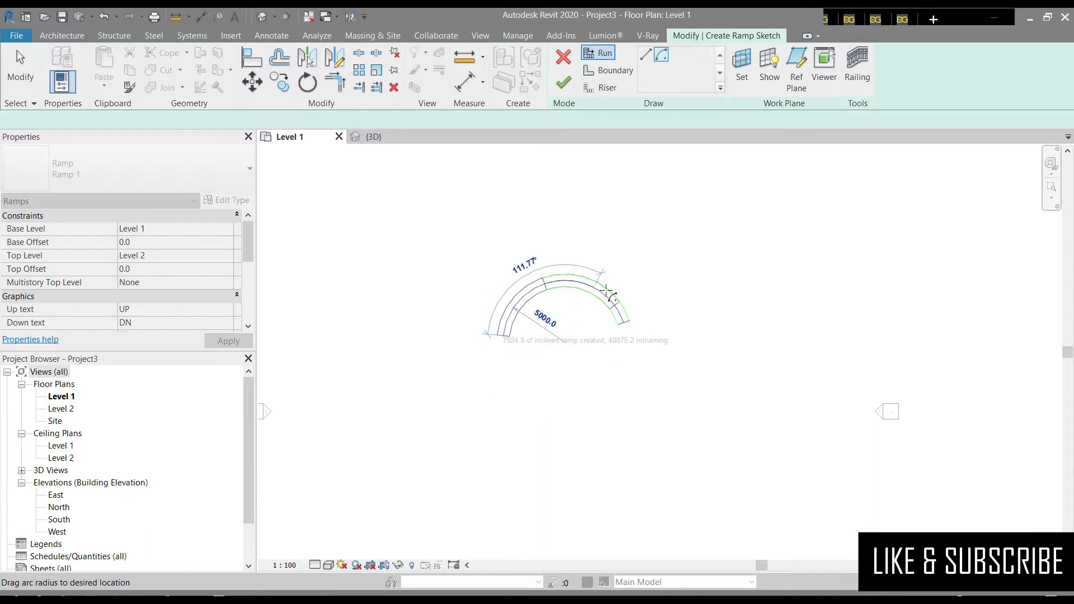
left_click(554, 469)
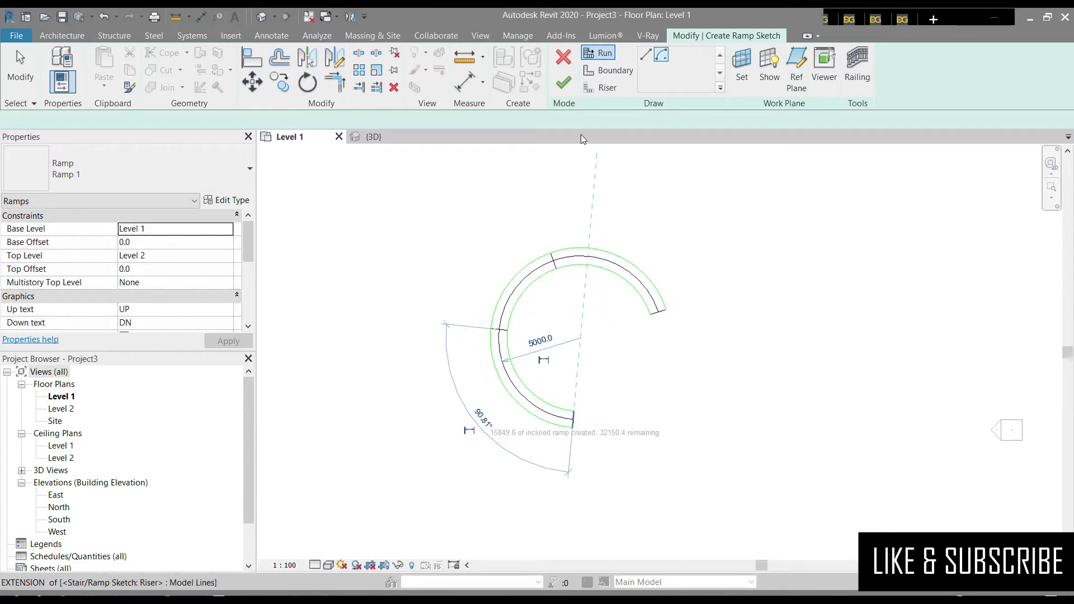
left_click(564, 84)
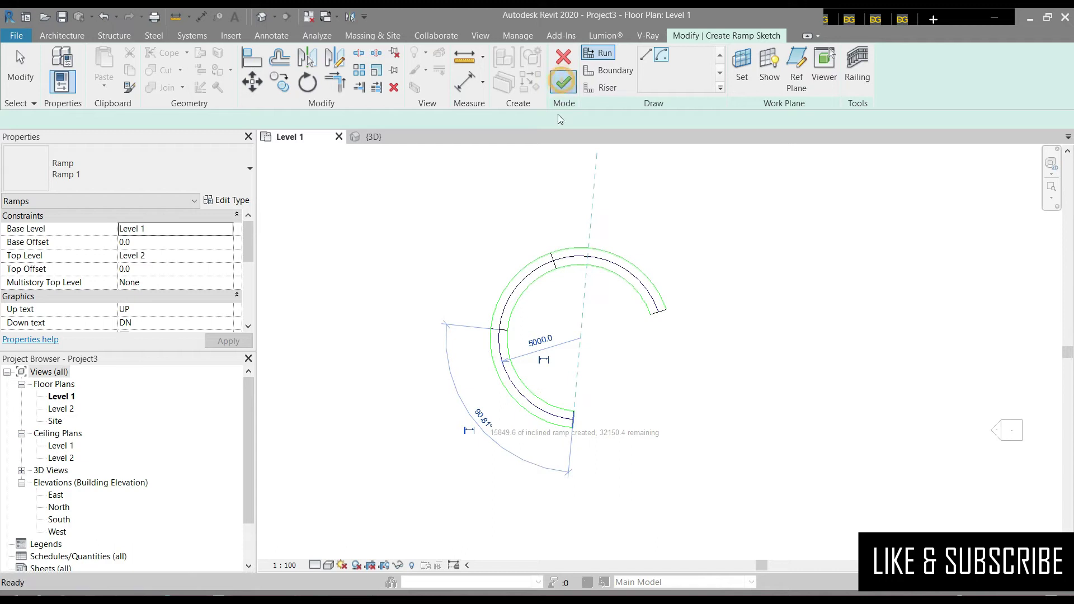
left_click(374, 136)
Step: Orbit the 3D view to a level side view of the two-run curved ramp
left_click(595, 413)
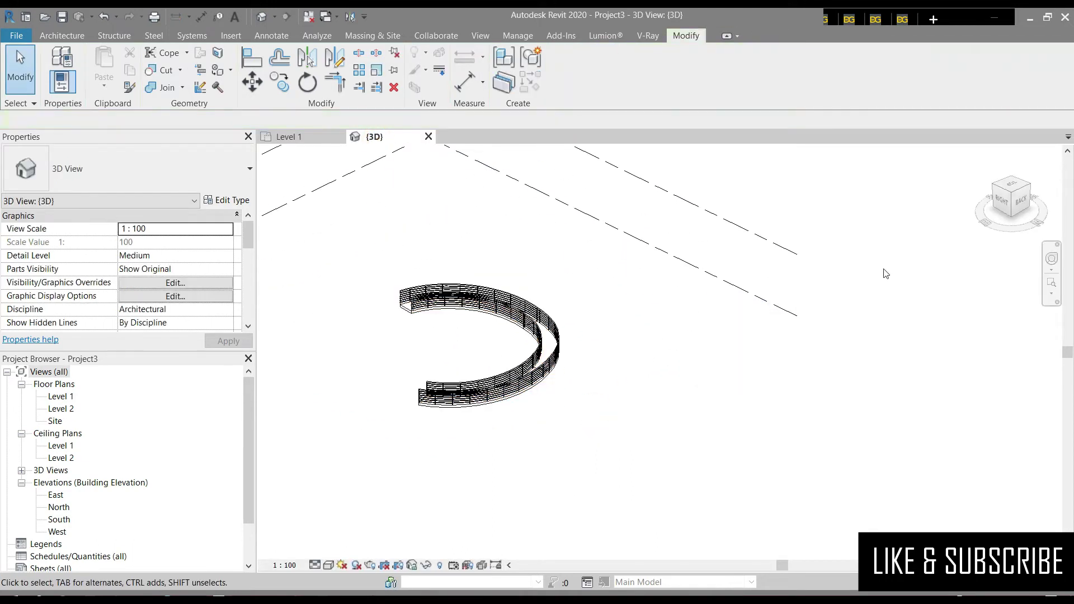
mouse_move(1019, 204)
left_mouse_down()
mouse_move(984, 202)
mouse_move(1002, 235)
left_mouse_up()
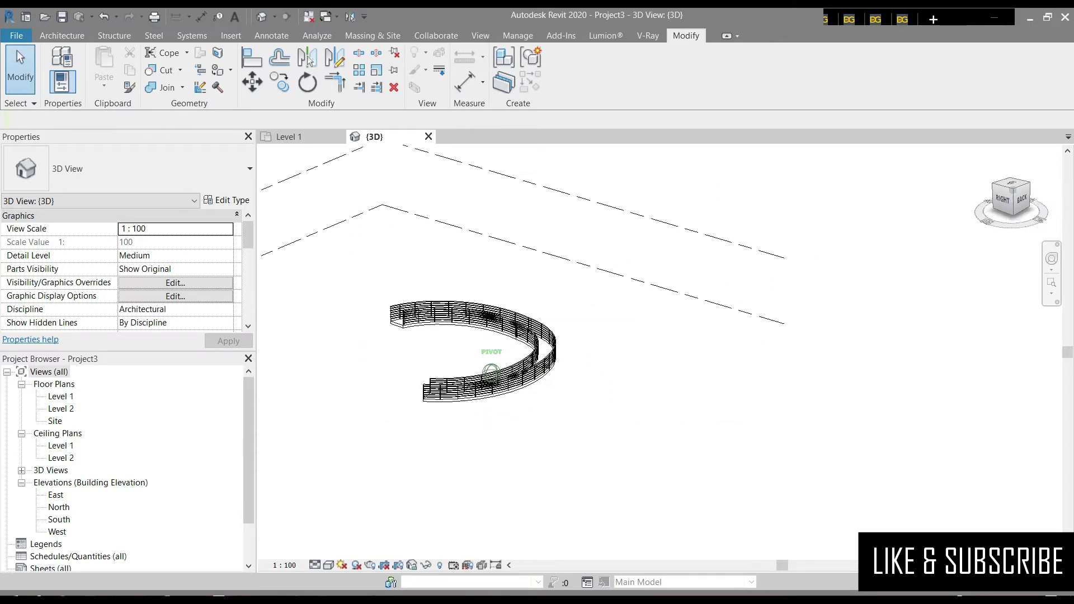
left_click_drag(1001, 235, 1011, 205)
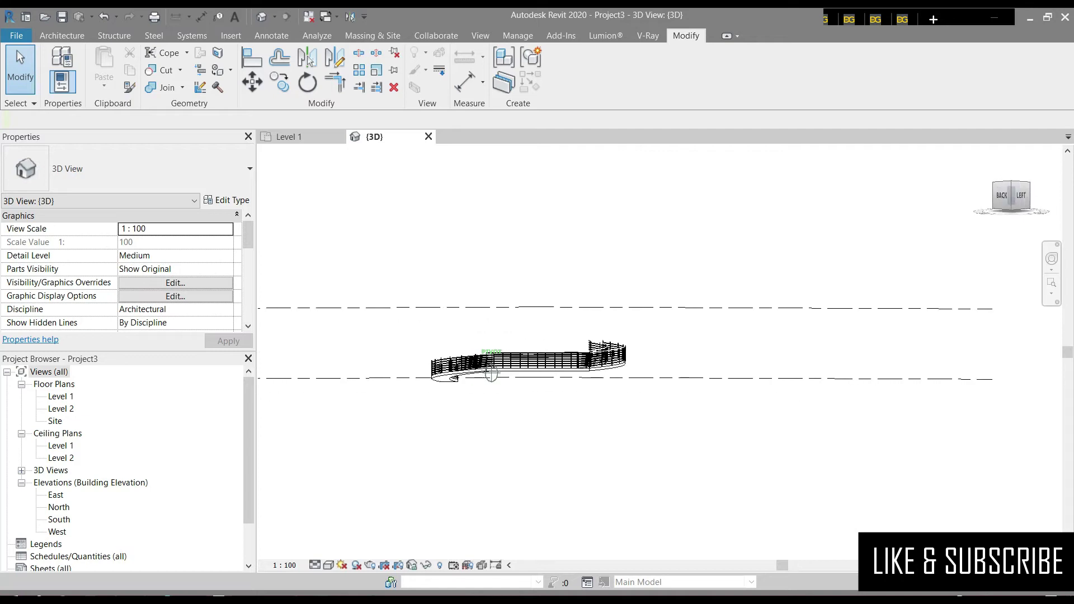
middle_click_drag(482, 386, 482, 411, "shift")
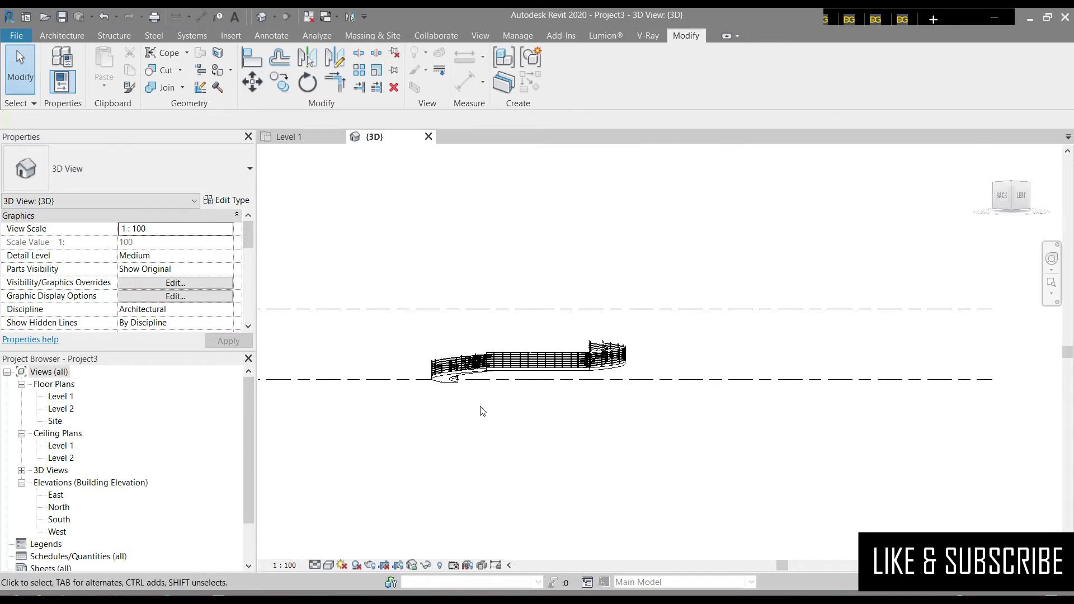
Step: Crossing-select the ramp and its railing in the Level 1 plan and delete them
left_click(540, 367)
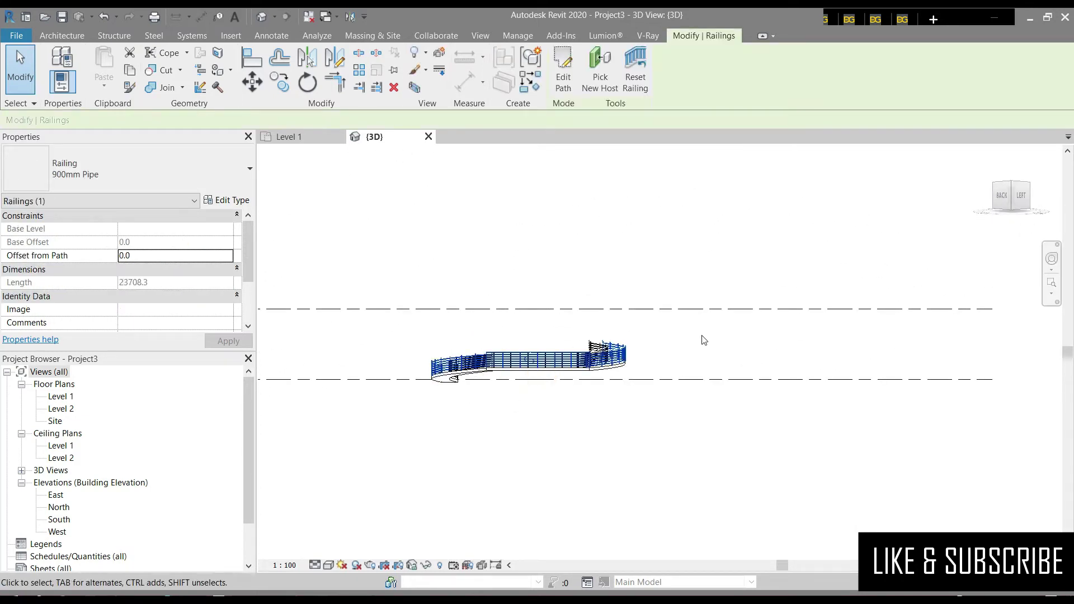
left_click(671, 333)
left_click(289, 138)
left_click_drag(677, 245, 420, 465)
key("Delete")
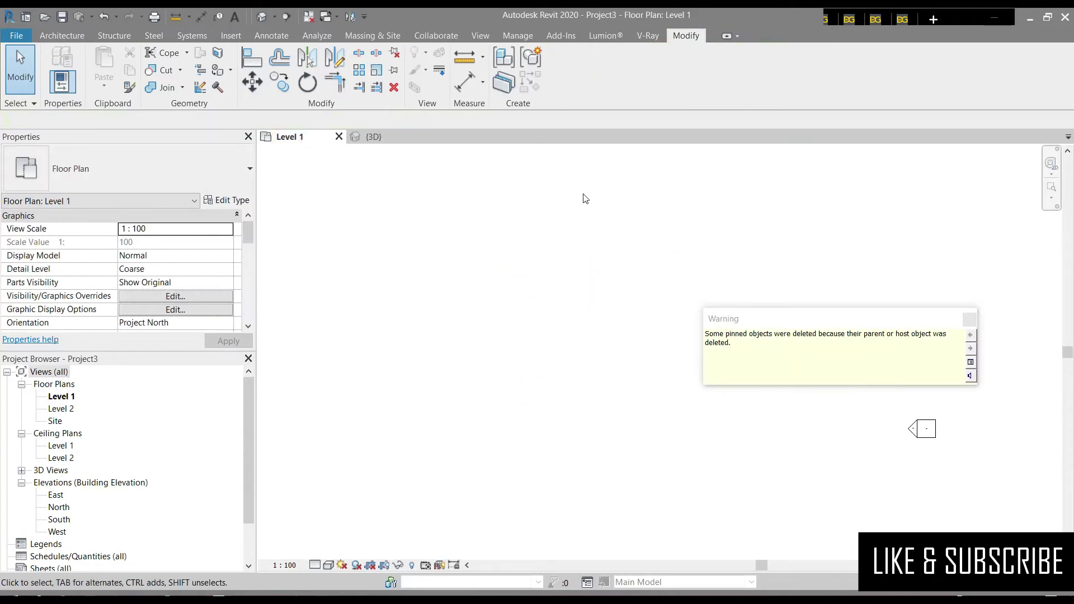
Step: Start a new ramp and draw a 4200-radius center-ends arc run
left_click(973, 321)
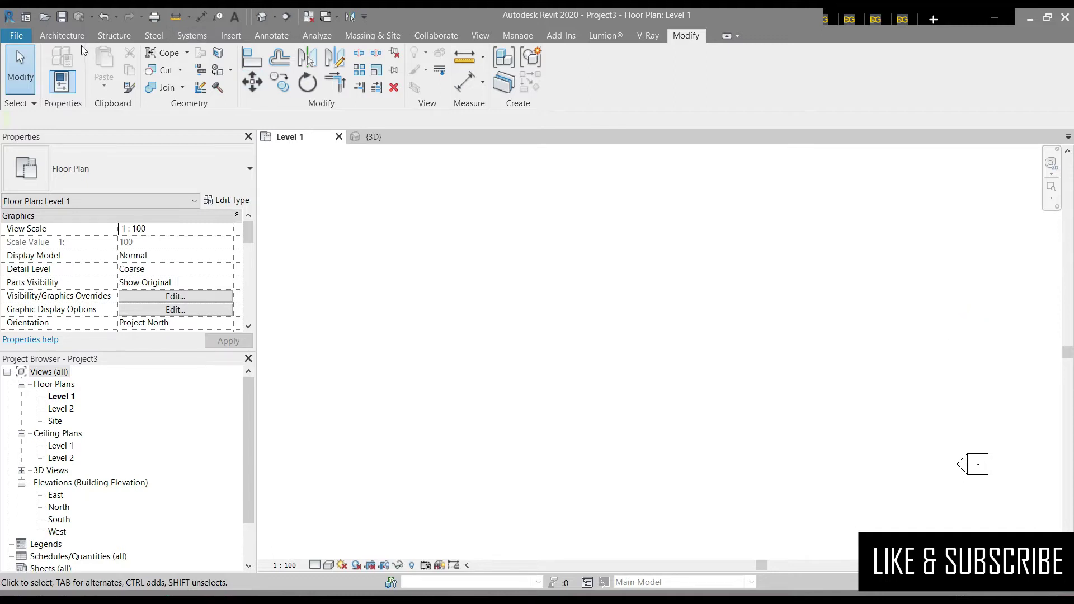
left_click(62, 36)
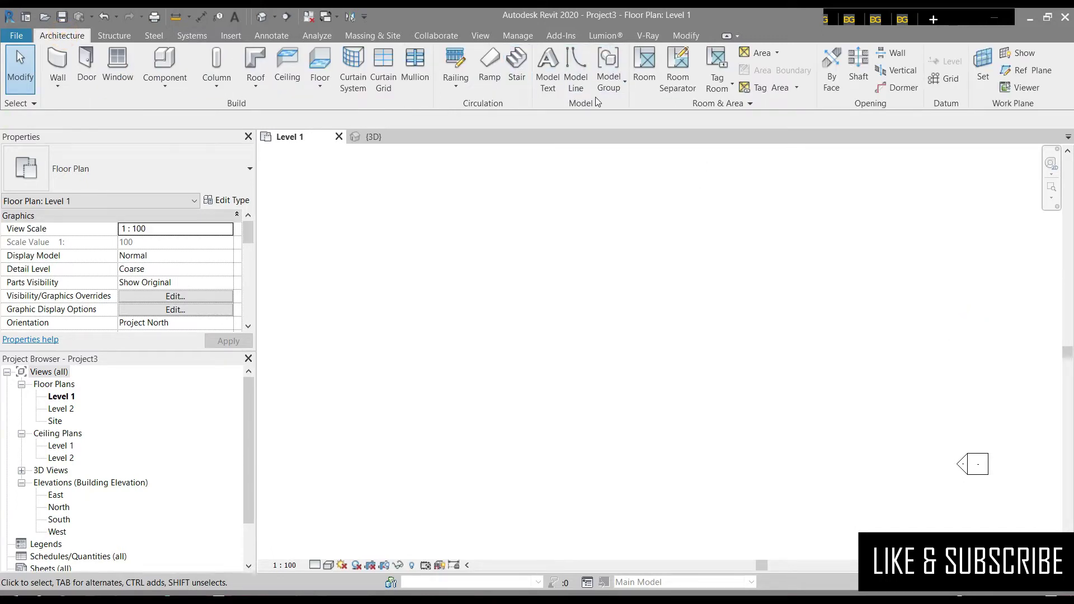
left_click(488, 77)
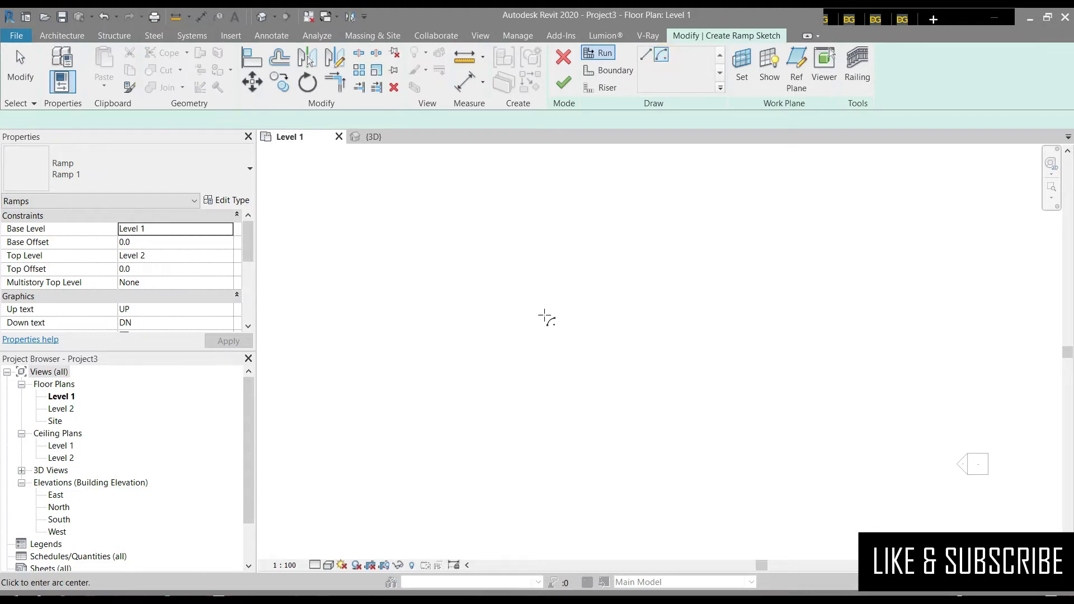
left_click(576, 339)
left_click(603, 273)
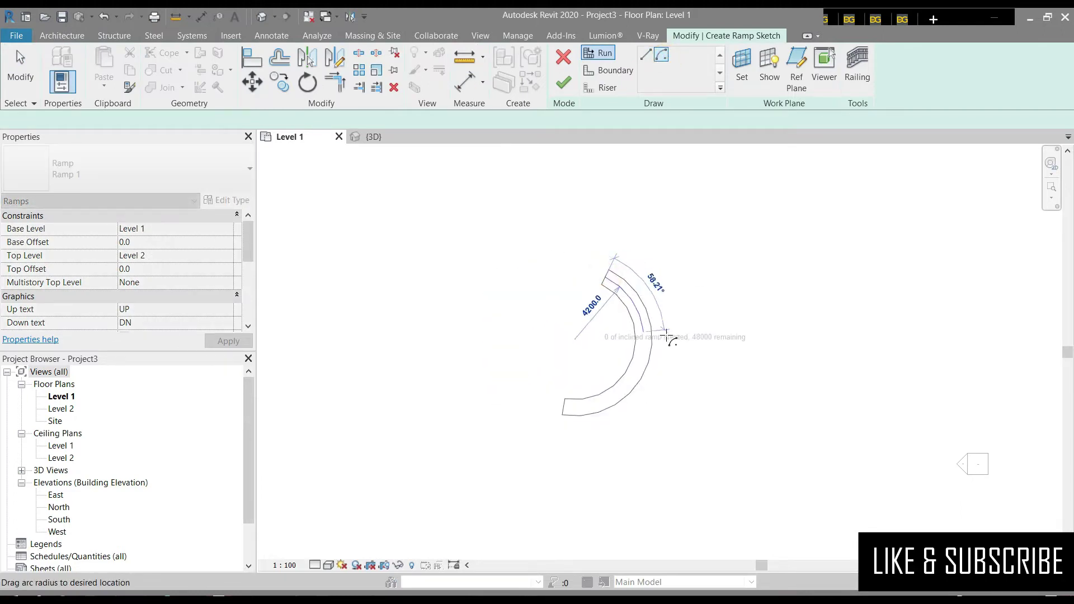
left_click(563, 419)
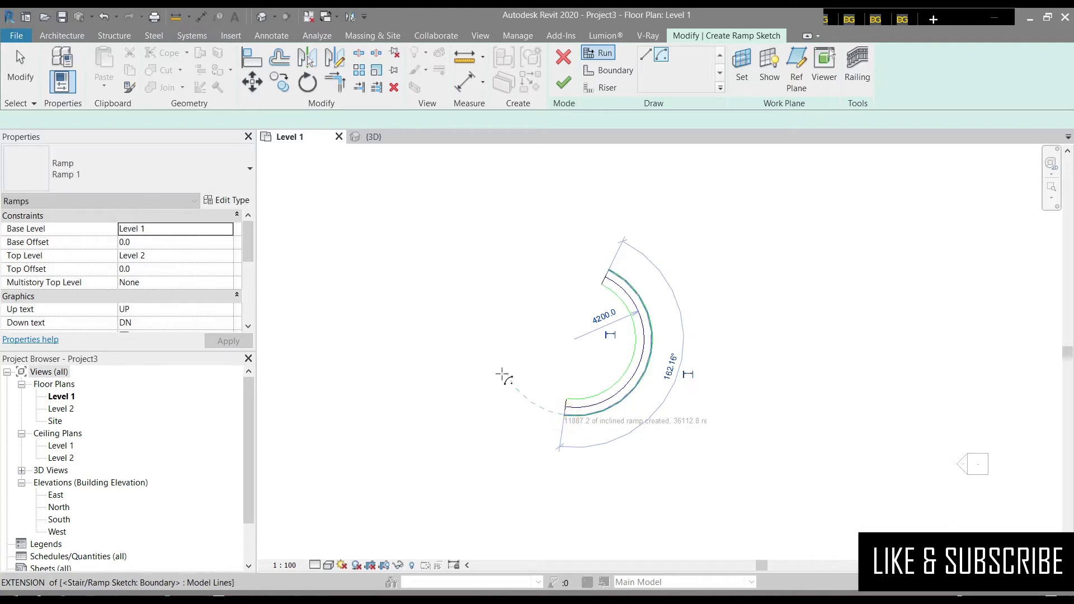
Step: Attempt a second arc run, then cancel it after the error
left_click(573, 338)
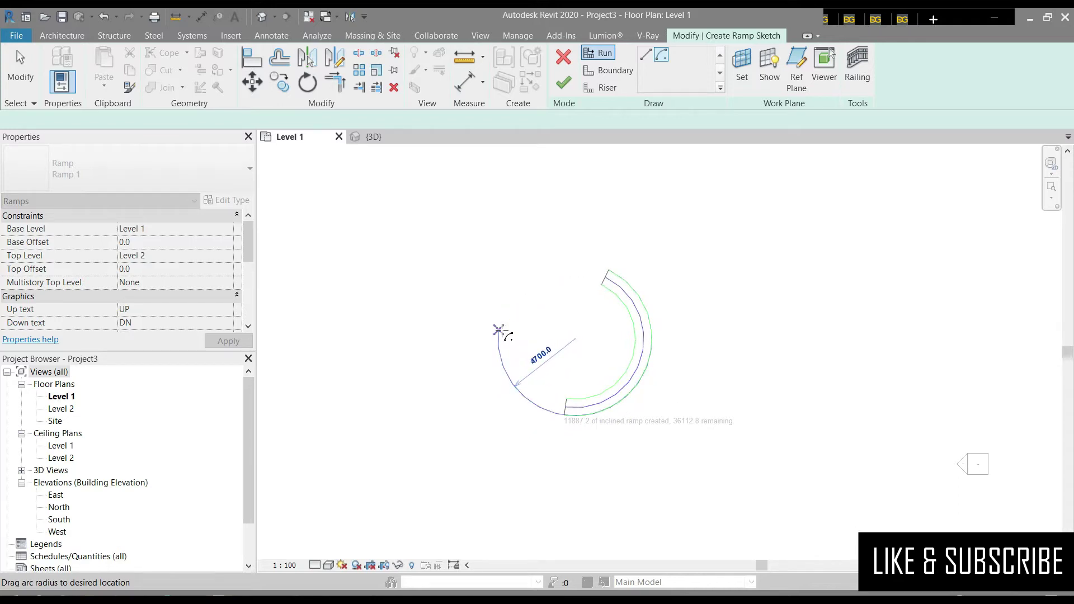
left_click(506, 328)
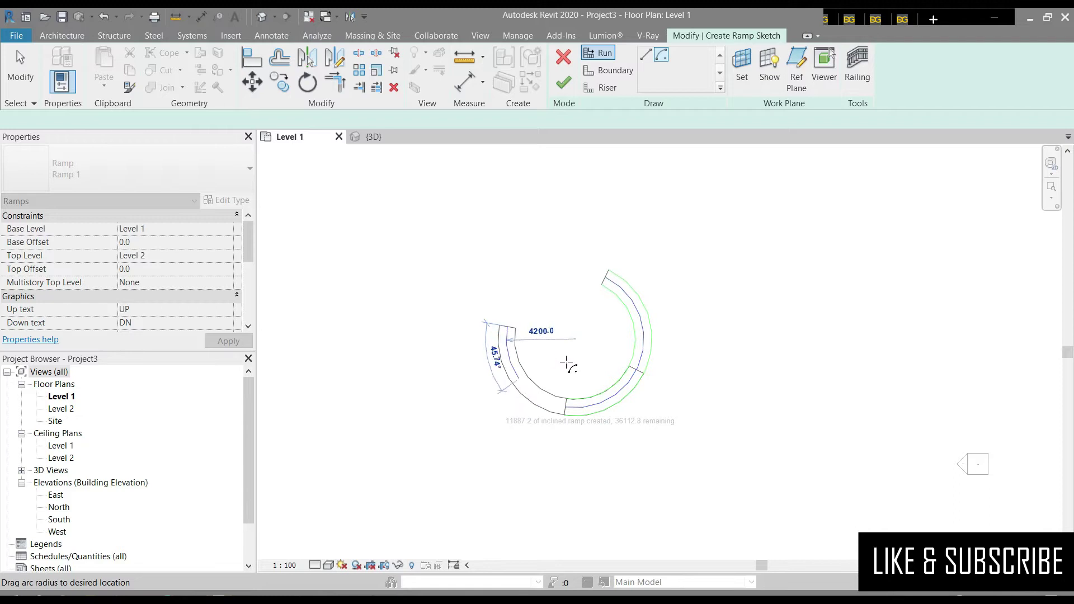
left_click(642, 367)
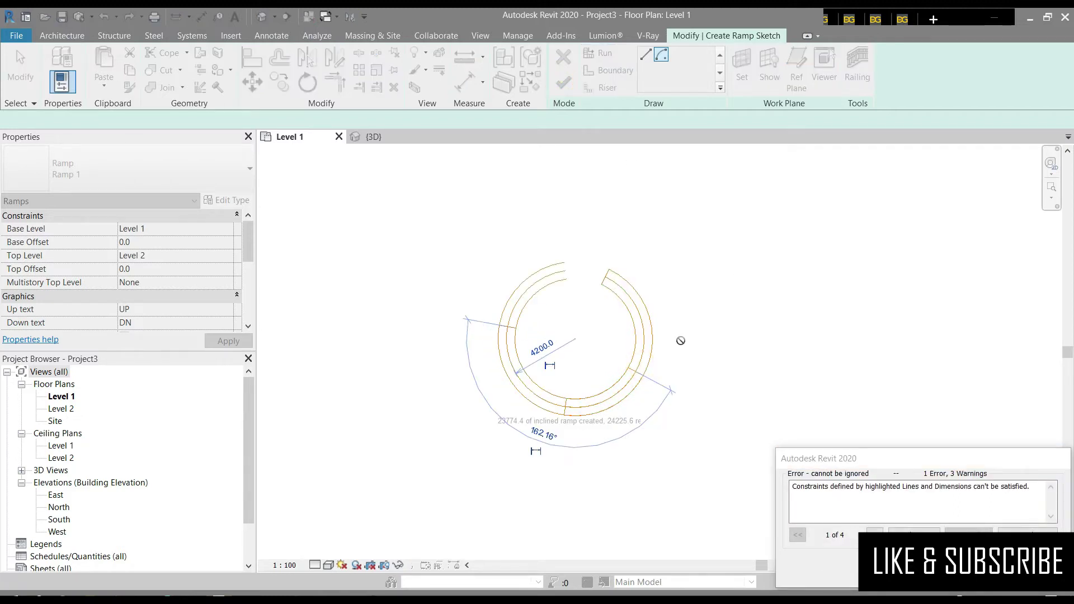
scroll(680, 341, "down", 2)
left_click_drag(848, 462, 791, 265)
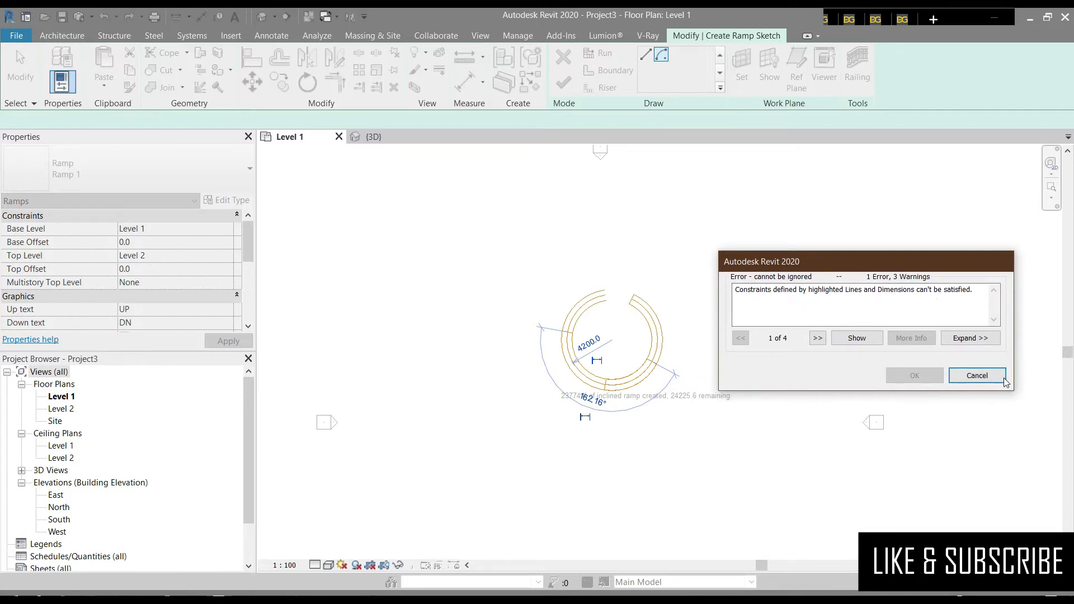
left_click(978, 375)
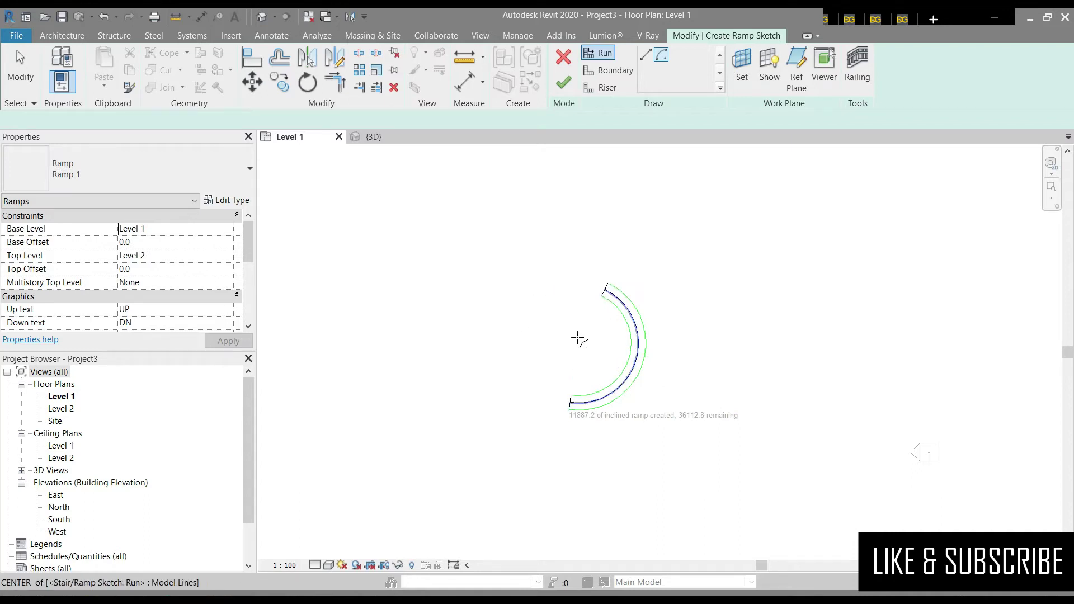
Step: Finish the single-arc ramp, then select and delete it
left_click(567, 87)
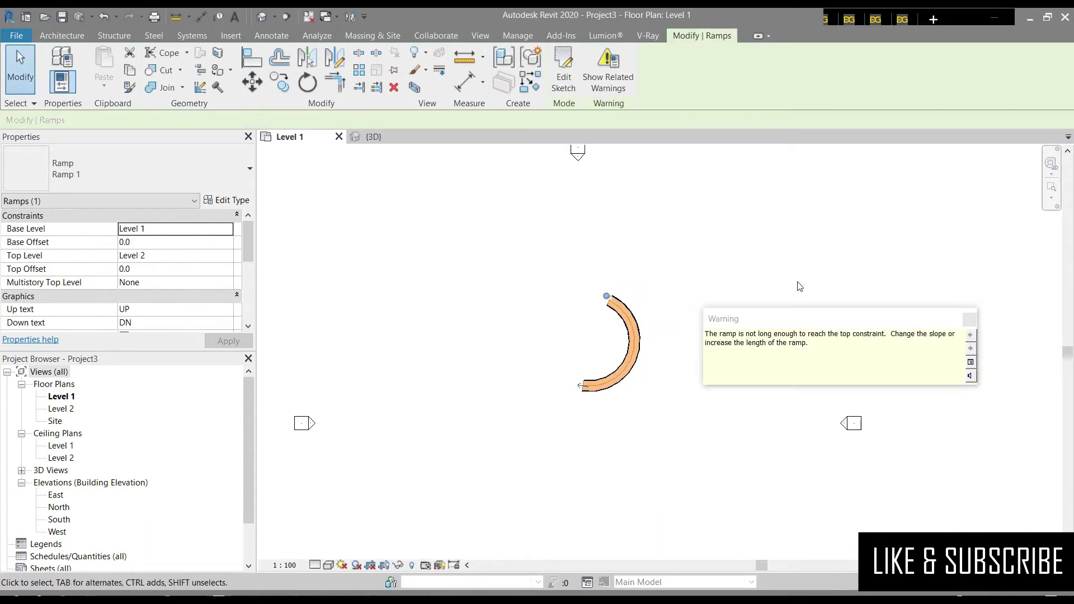
left_click(773, 332)
left_click_drag(691, 306, 537, 446)
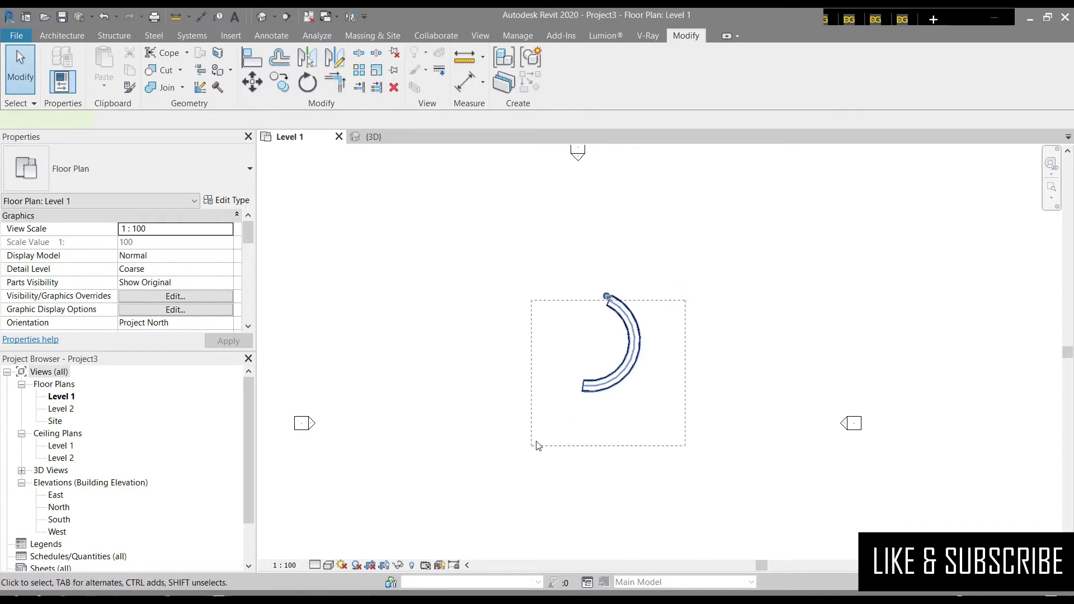
key("Delete")
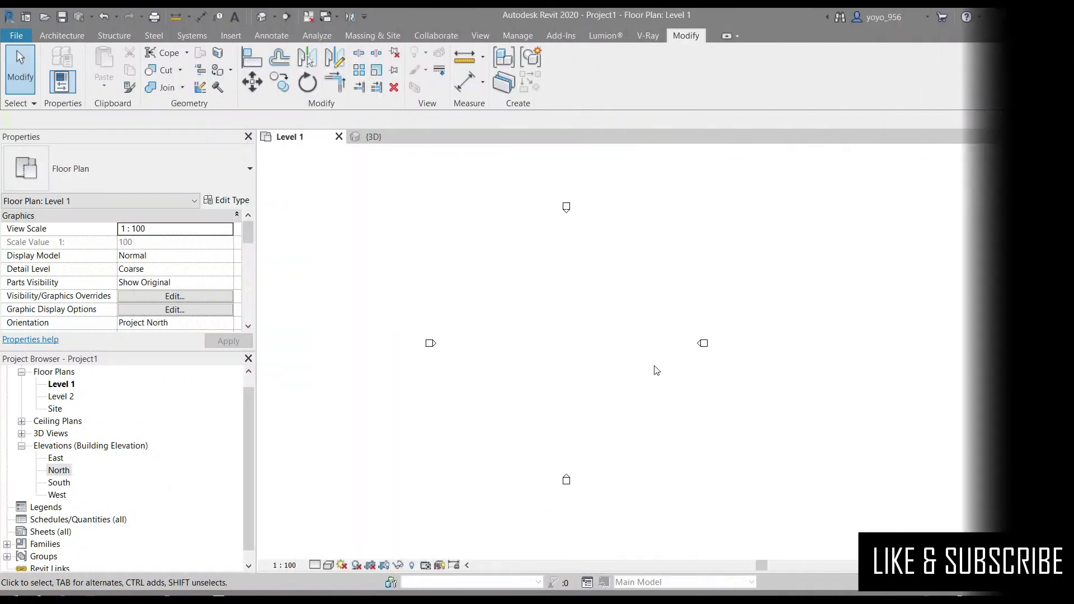
Step: Sketch a ramp with one straight 12000 run on Level 1 and select its top boundary
left_click(63, 35)
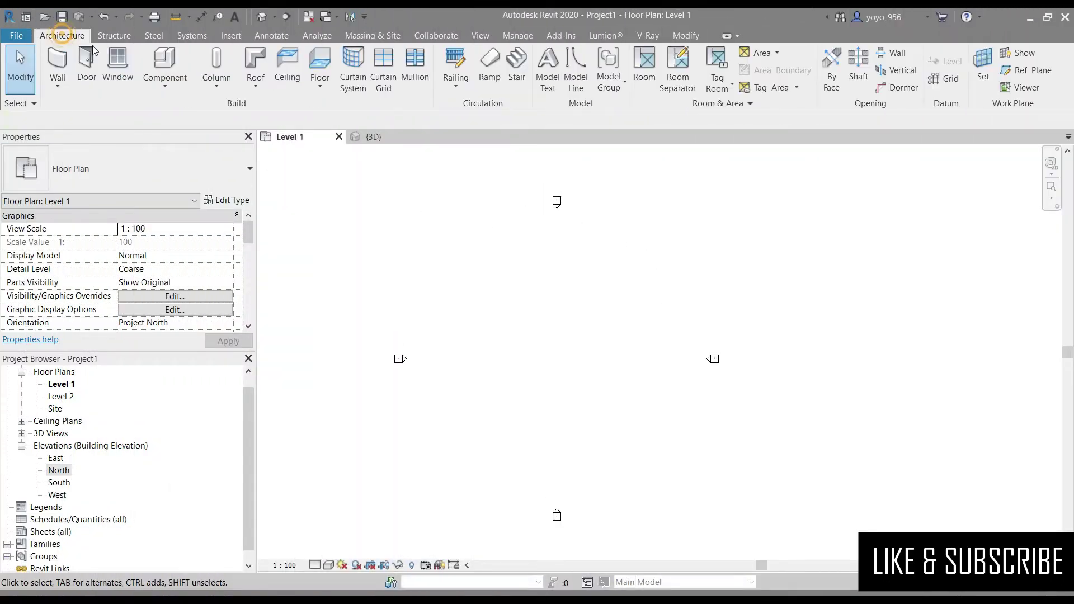
left_click(489, 68)
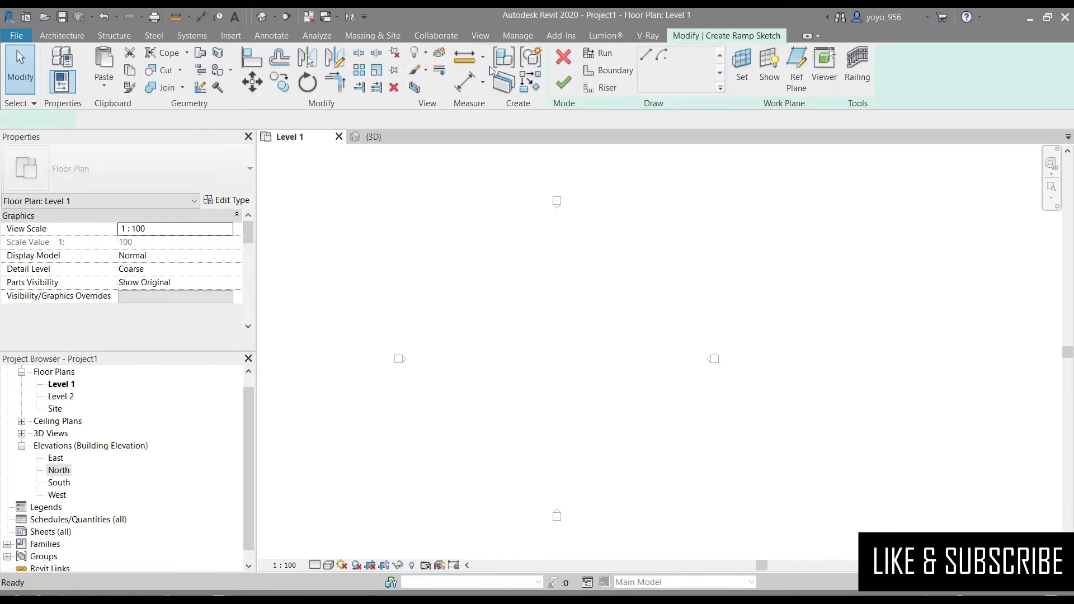
left_click(493, 360)
left_click(607, 360)
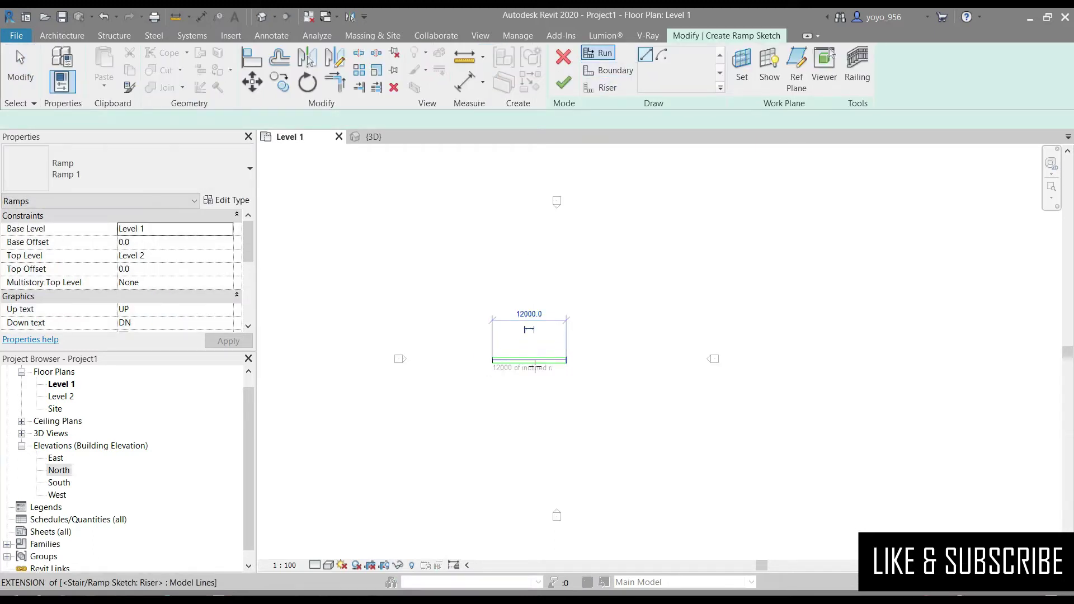
scroll(512, 369, "up", 2)
key("Escape")
key("Escape")
left_click(516, 342)
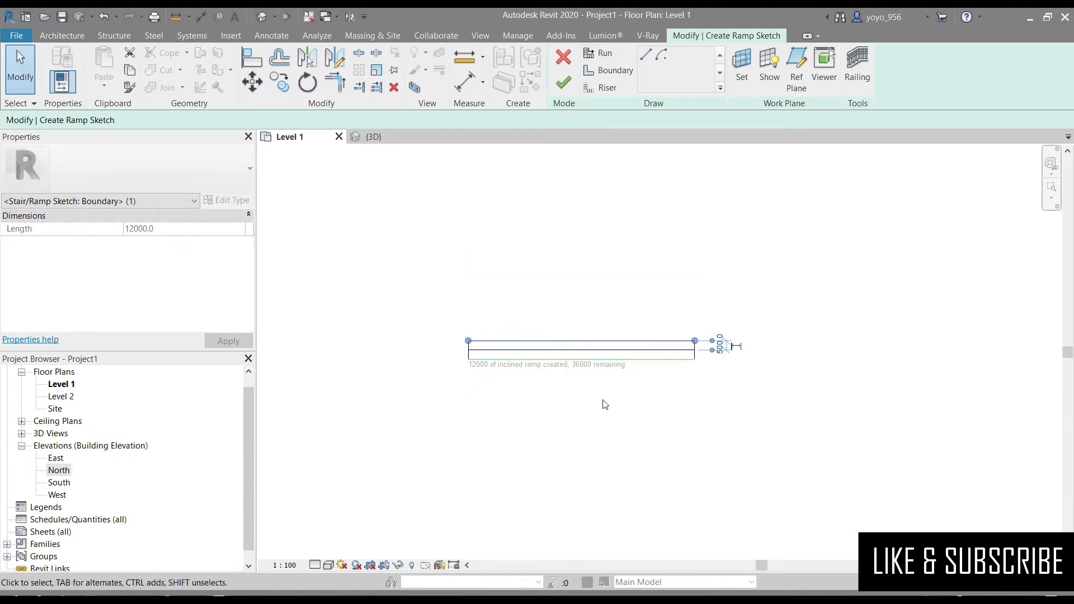
Step: Replace the run's top boundary line with a start-end-radius arc curving inward
left_click(396, 87)
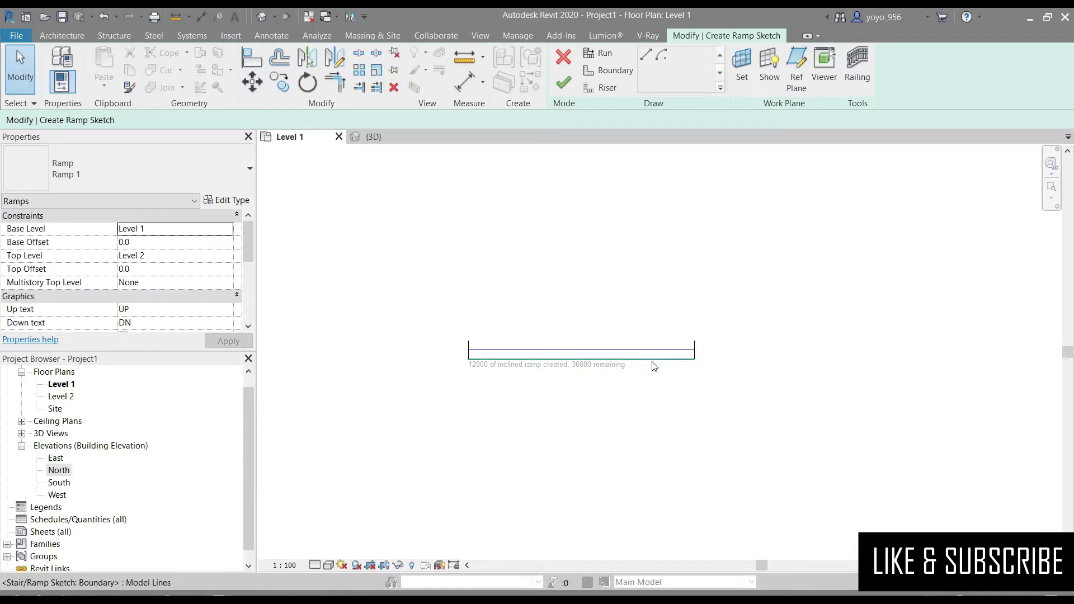
scroll(506, 456, "up", 1)
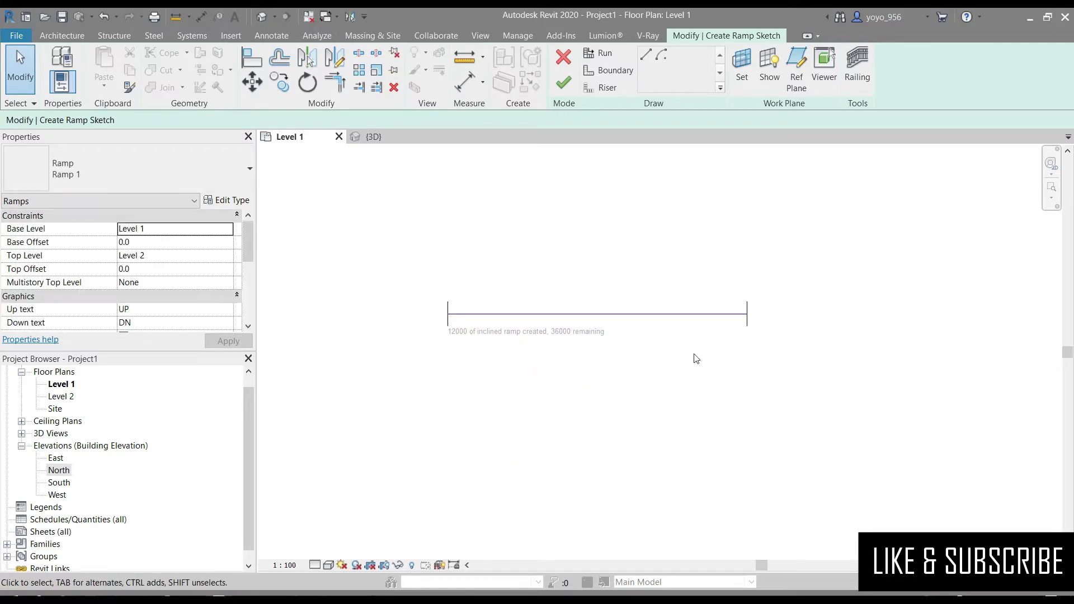
left_click(599, 72)
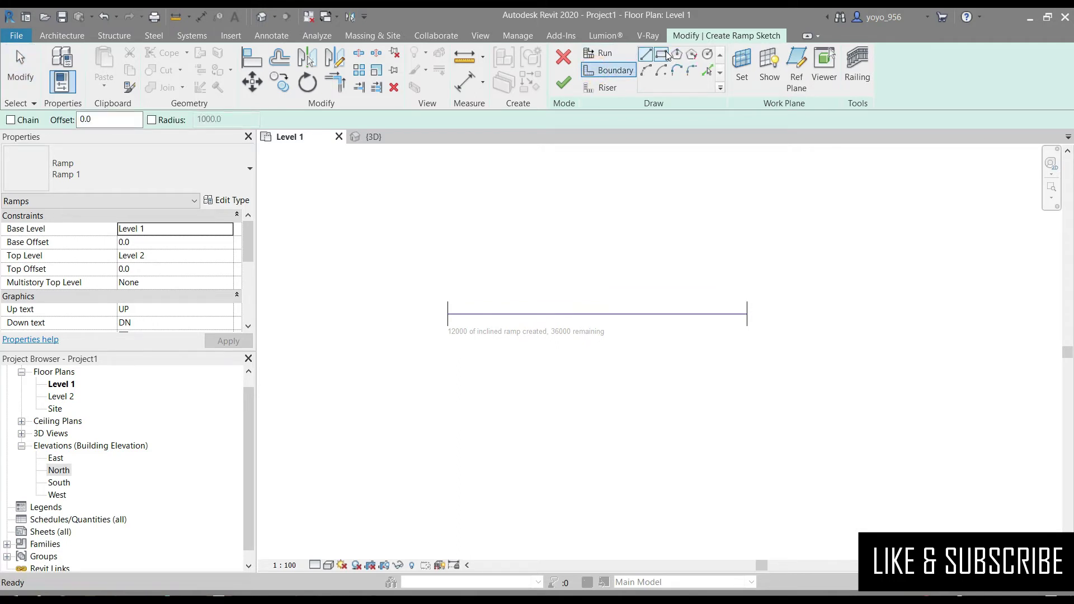
left_click(646, 70)
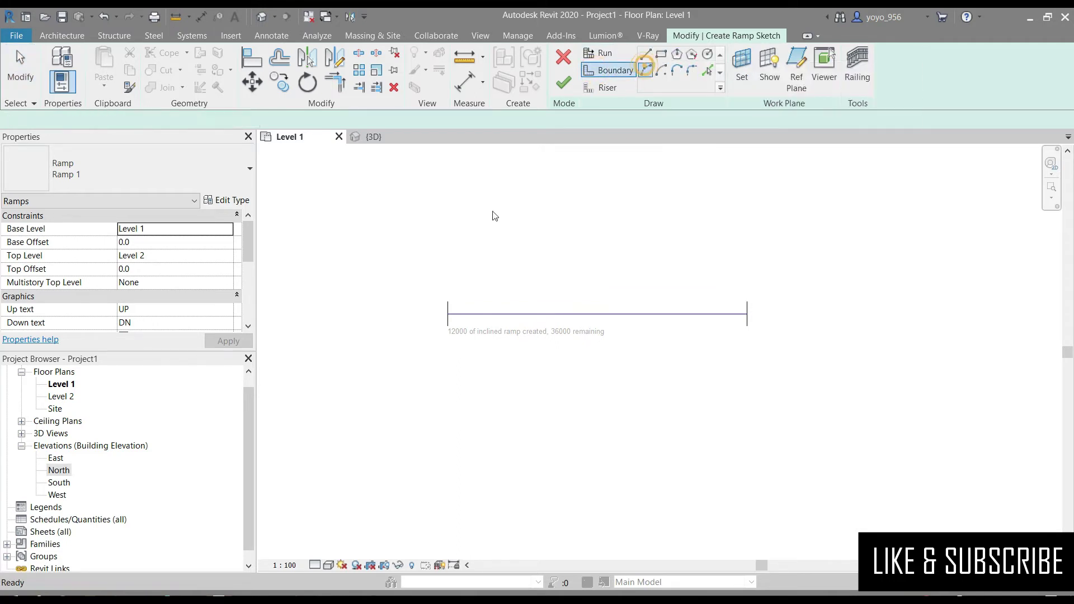
left_click(448, 304)
left_click(746, 302)
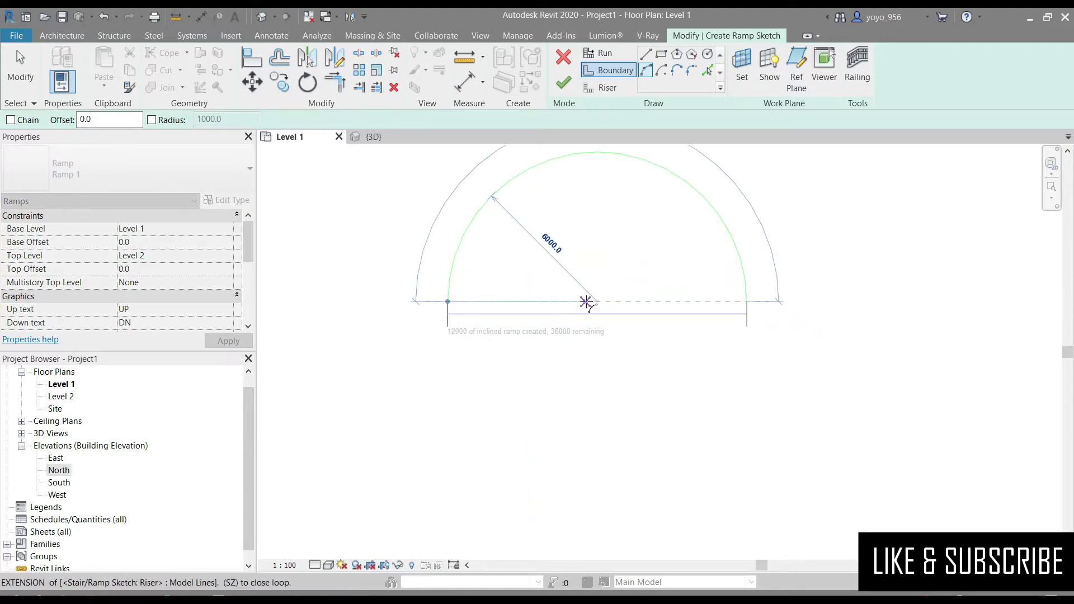
scroll(585, 302, "up", 2)
scroll(563, 314, "up", 1)
scroll(590, 317, "up", 1)
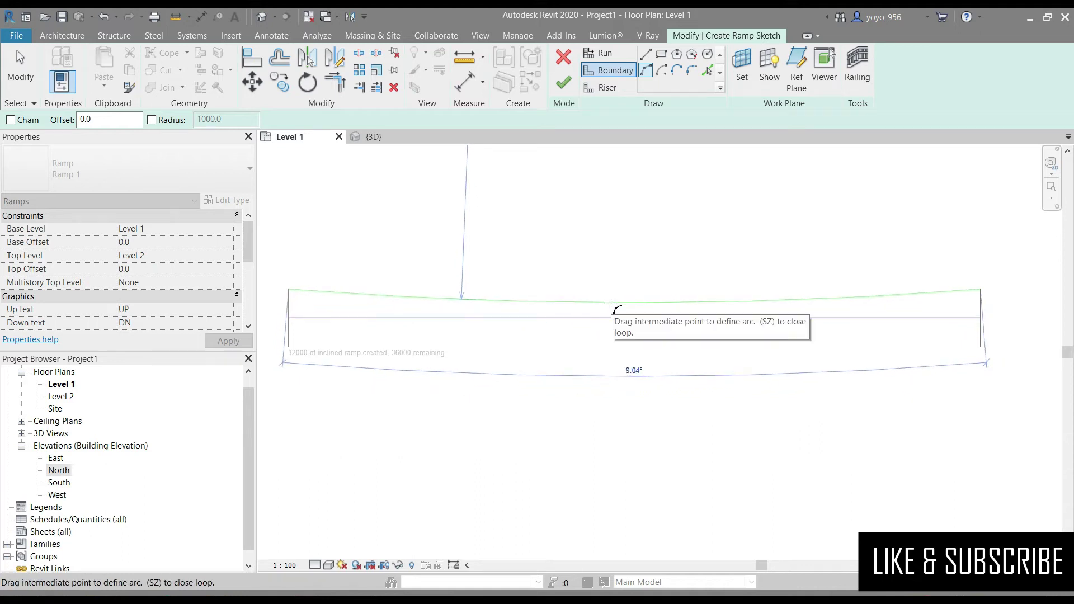
left_click(679, 302)
scroll(655, 376, "down", 1)
scroll(712, 372, "down", 1)
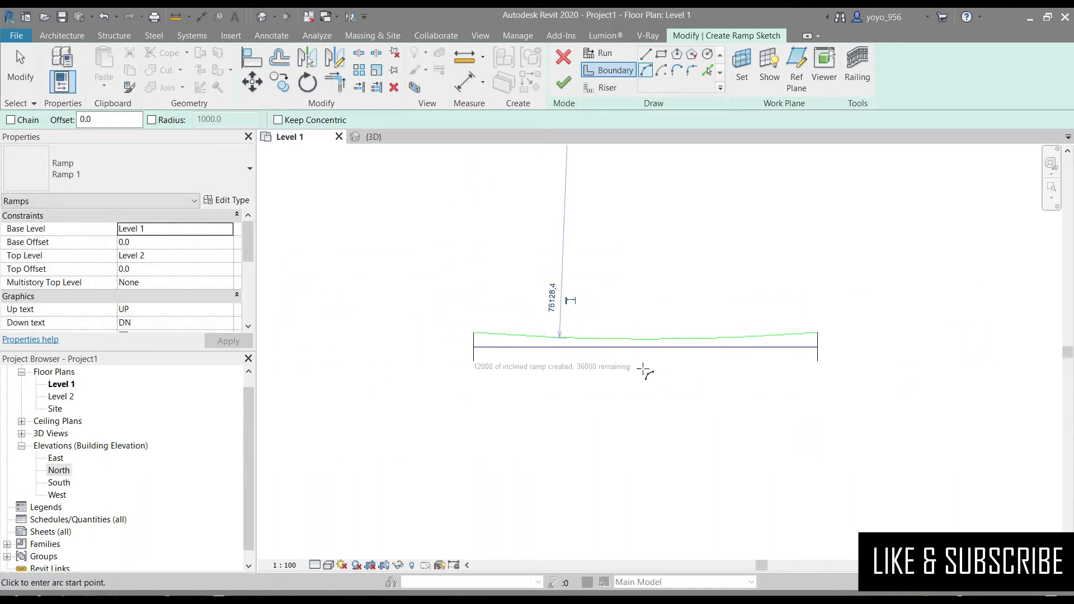
key("Escape")
key("Escape")
Step: Mirror the curved boundary across the run line onto the opposite side
left_click(617, 339)
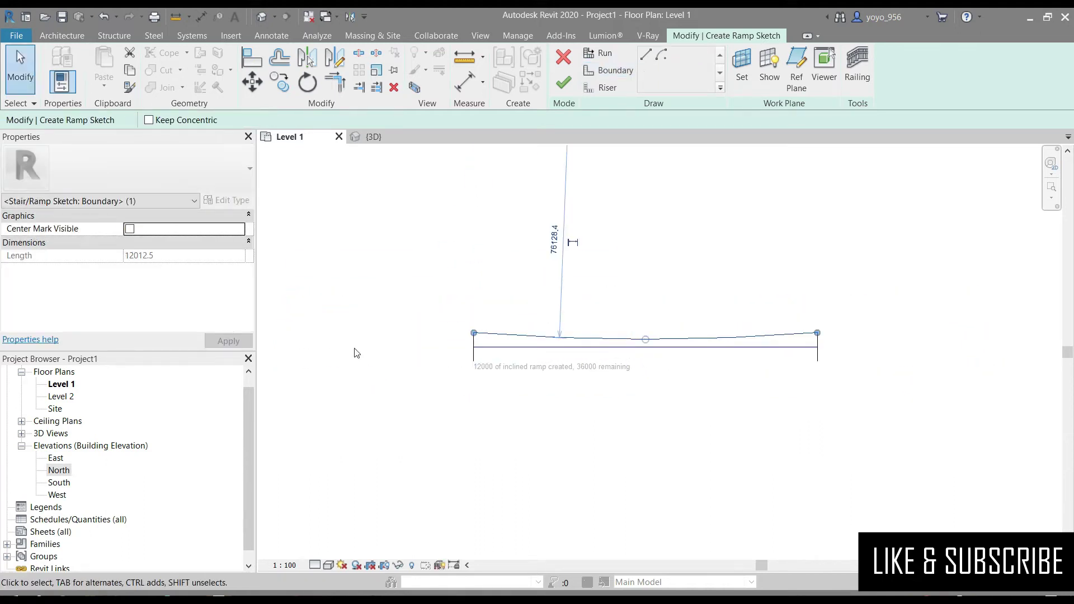
left_click(307, 58)
left_click(648, 347)
scroll(532, 380, "down", 1)
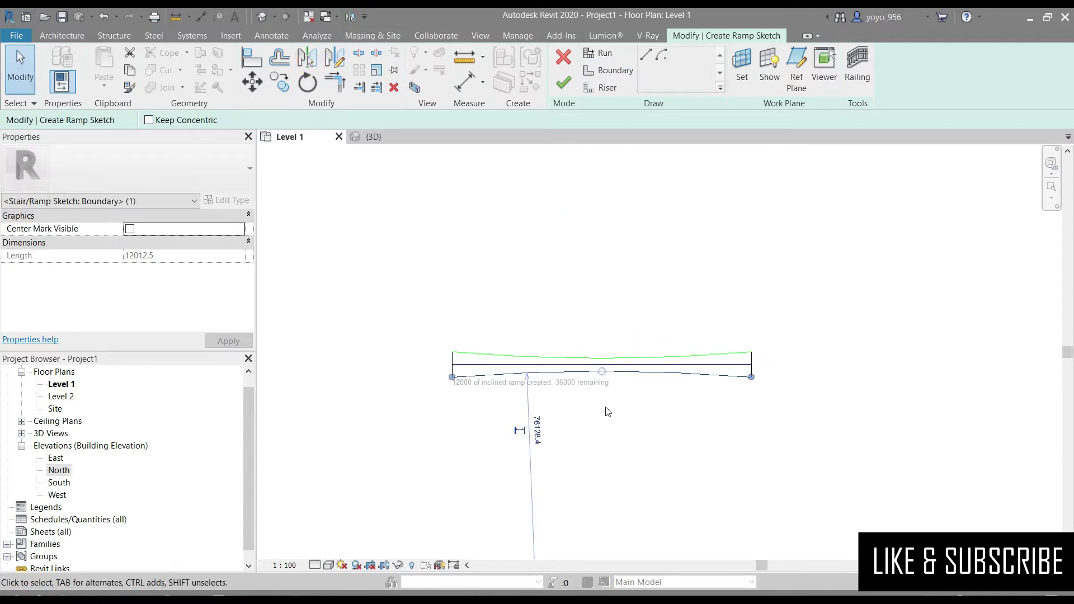
left_click(662, 442)
scroll(747, 358, "up", 3)
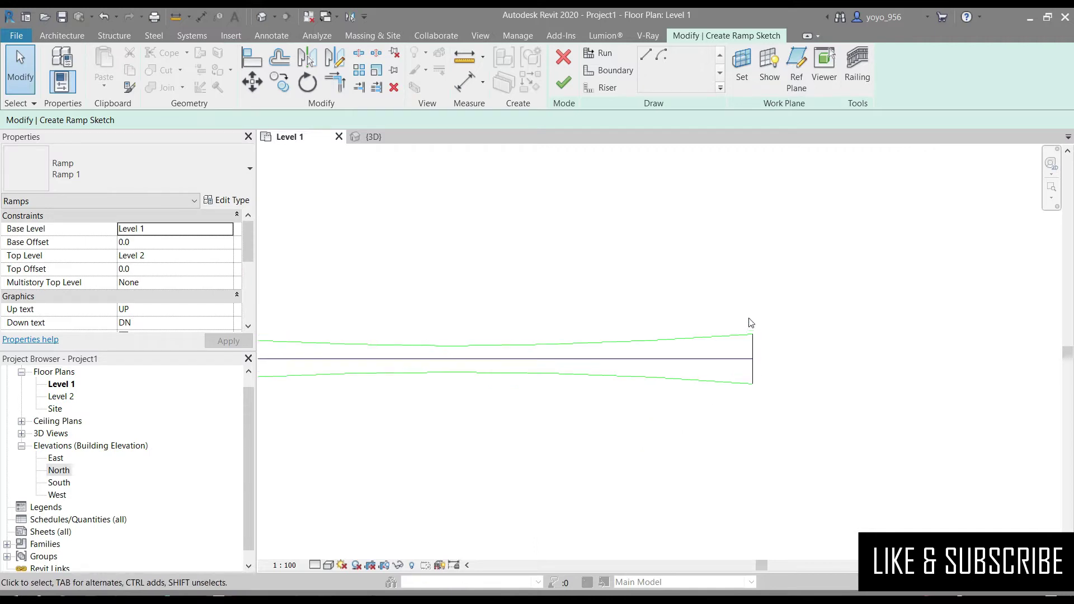
scroll(833, 372, "down", 2)
scroll(693, 366, "up", 1)
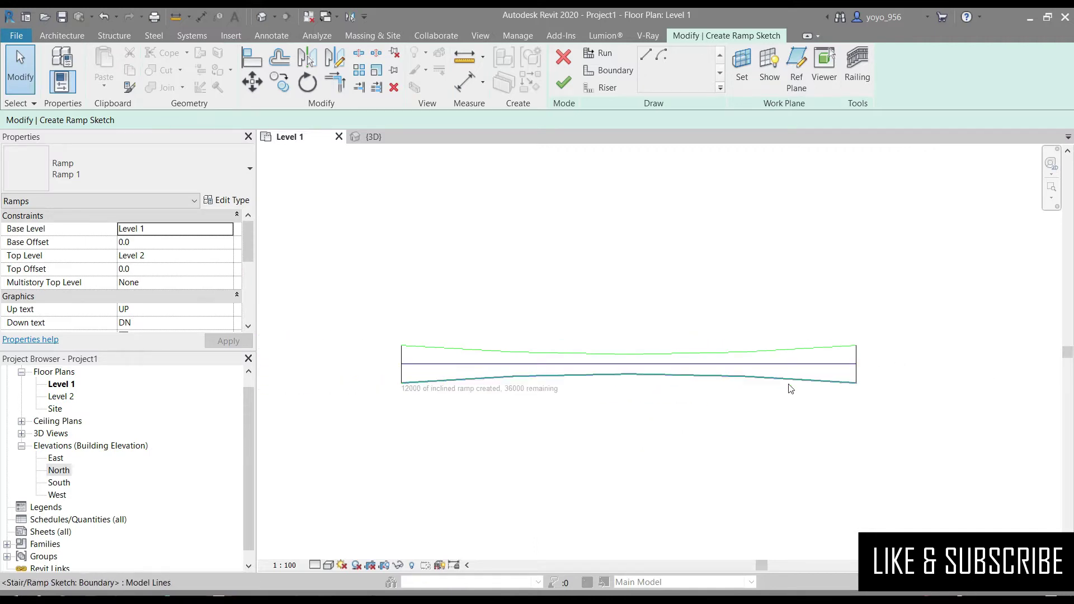
scroll(636, 372, "up", 1)
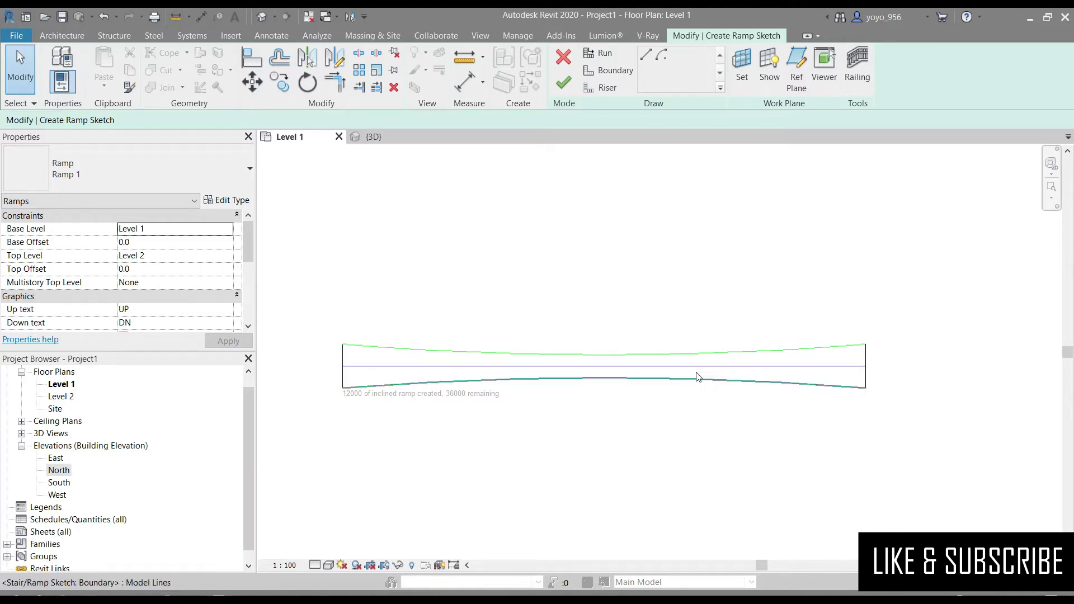
Step: Finish the pinched ramp and inspect it in the 3D view from low angles
left_click(563, 85)
scroll(671, 431, "down", 2)
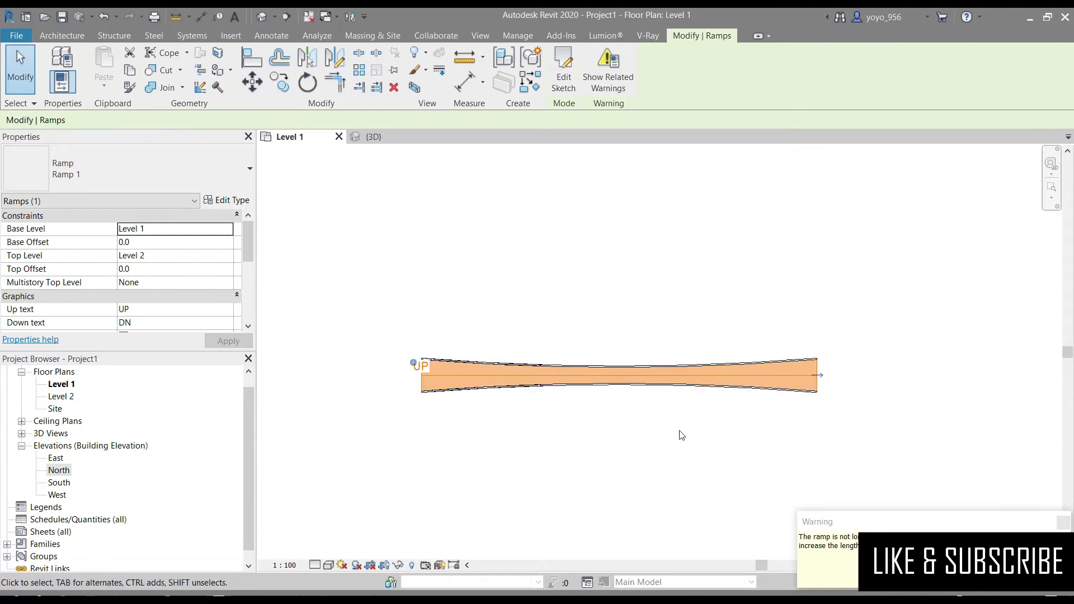
scroll(681, 435, "down", 1)
left_click(634, 459)
left_click(264, 20)
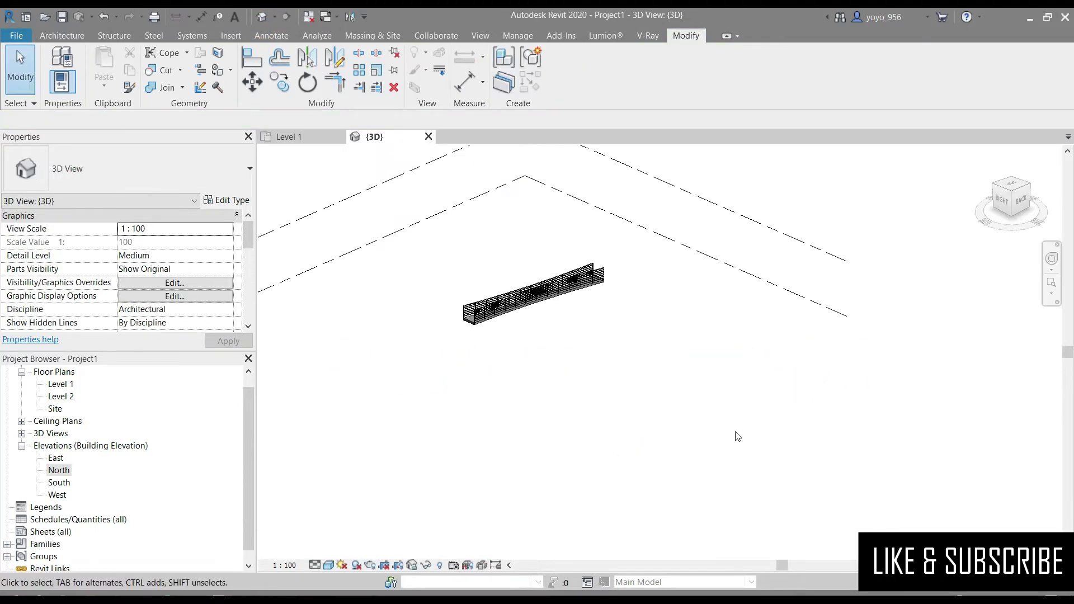
scroll(539, 305, "up", 2)
scroll(523, 328, "up", 1)
scroll(523, 329, "down", 2)
mouse_move(1013, 189)
left_mouse_down()
mouse_move(1002, 173)
mouse_move(1007, 207)
left_mouse_up()
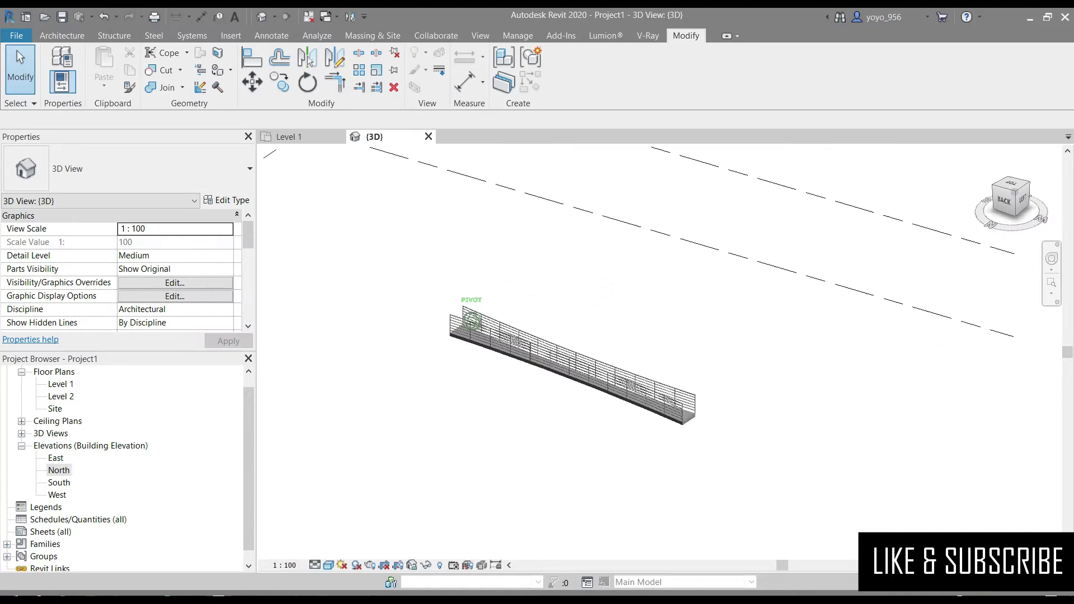
middle_click_drag(471, 320, 473, 364, "shift")
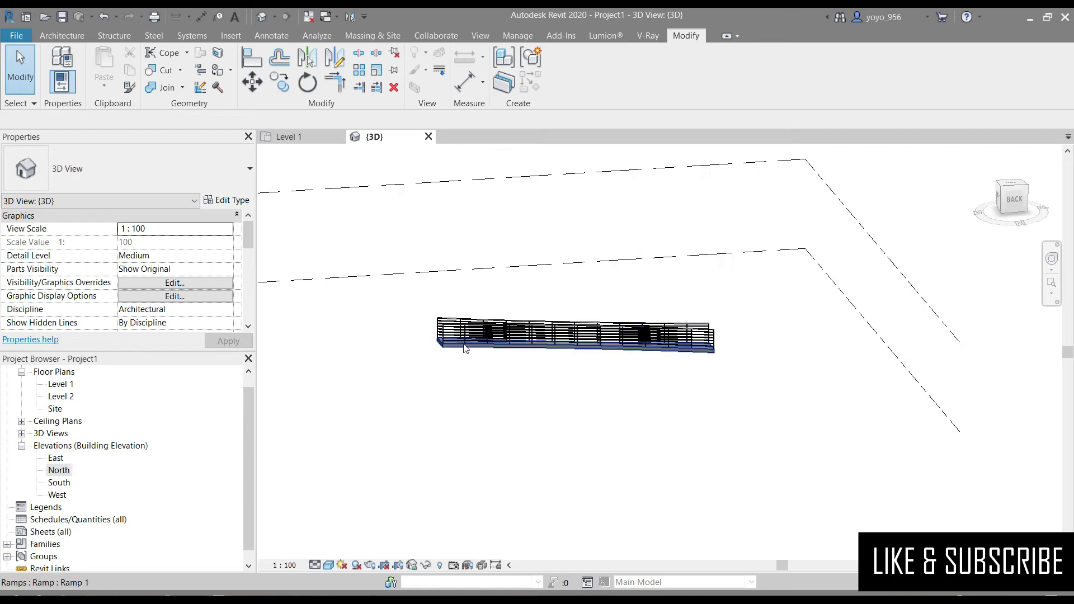
Step: Delete the ramp and return to the Level 1 floor plan
left_click(456, 344)
key("Delete")
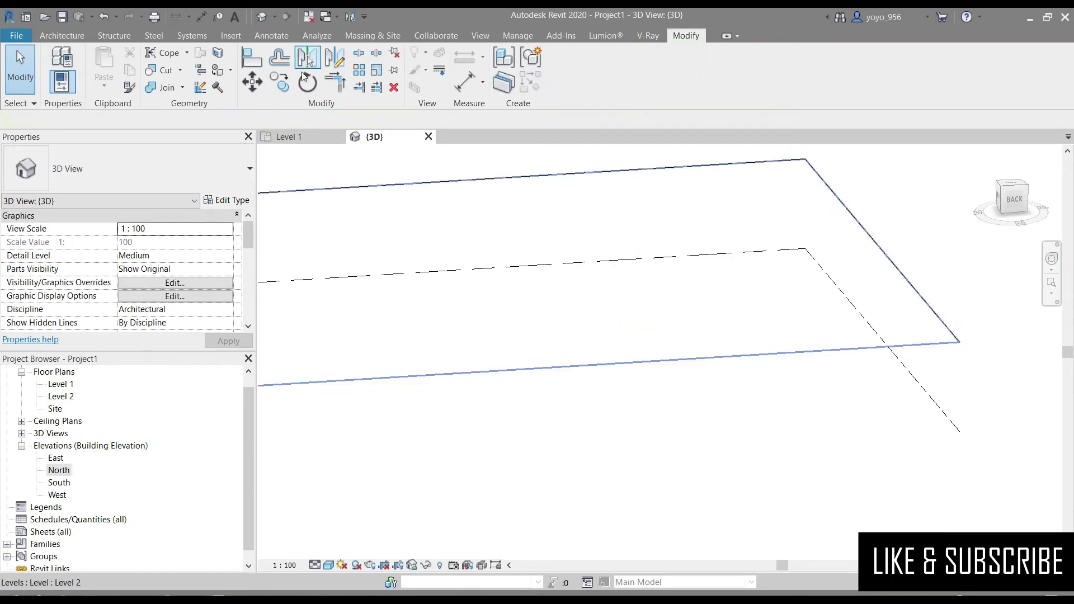
left_click(295, 142)
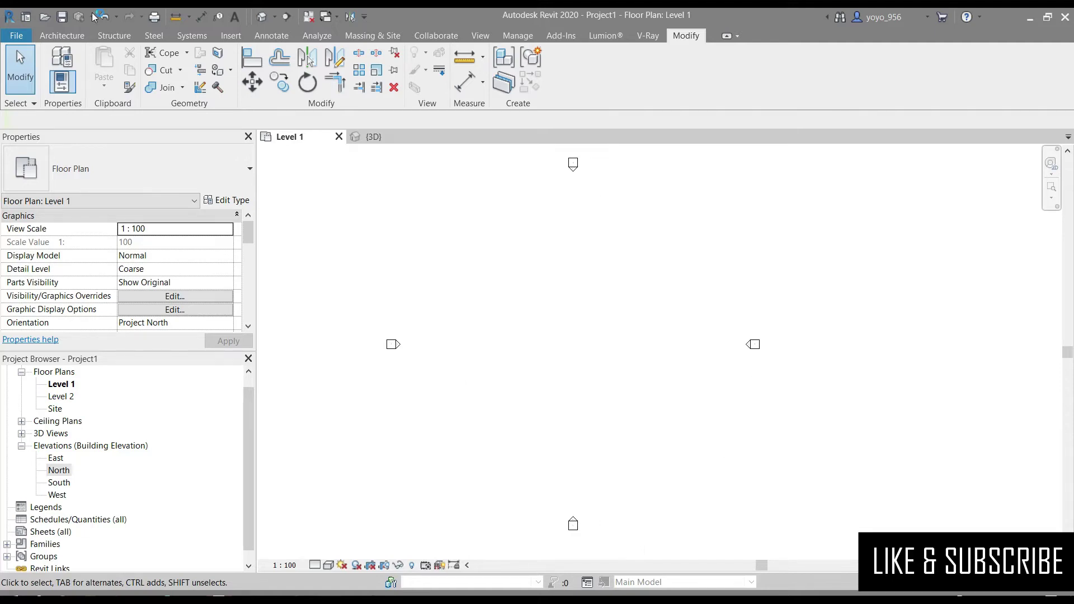
Step: Sketch a new straight 12000 ramp run and delete its bottom boundary line
left_click(62, 35)
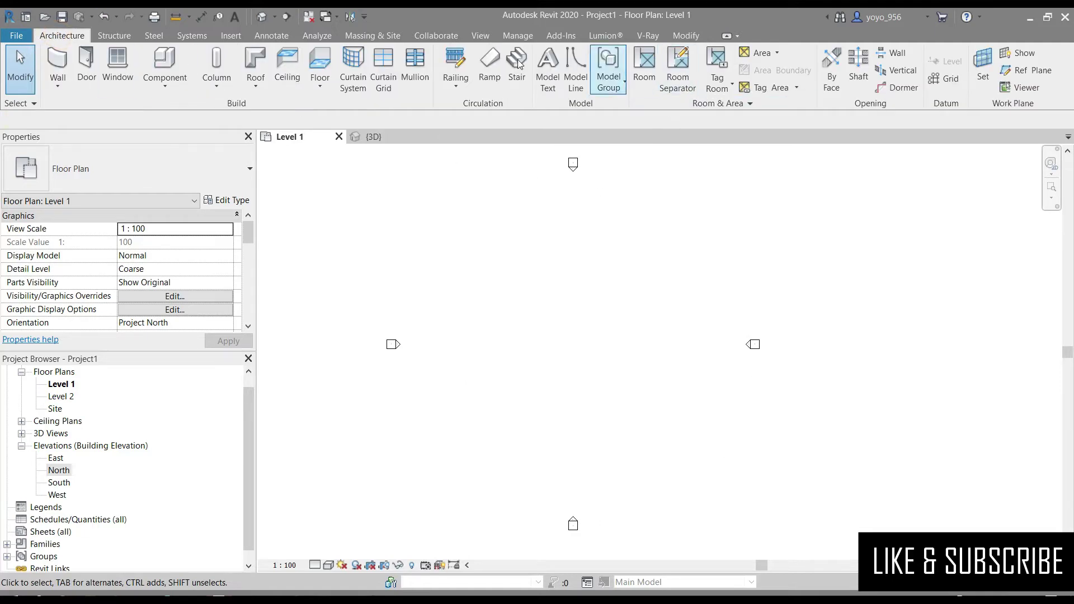
left_click(498, 67)
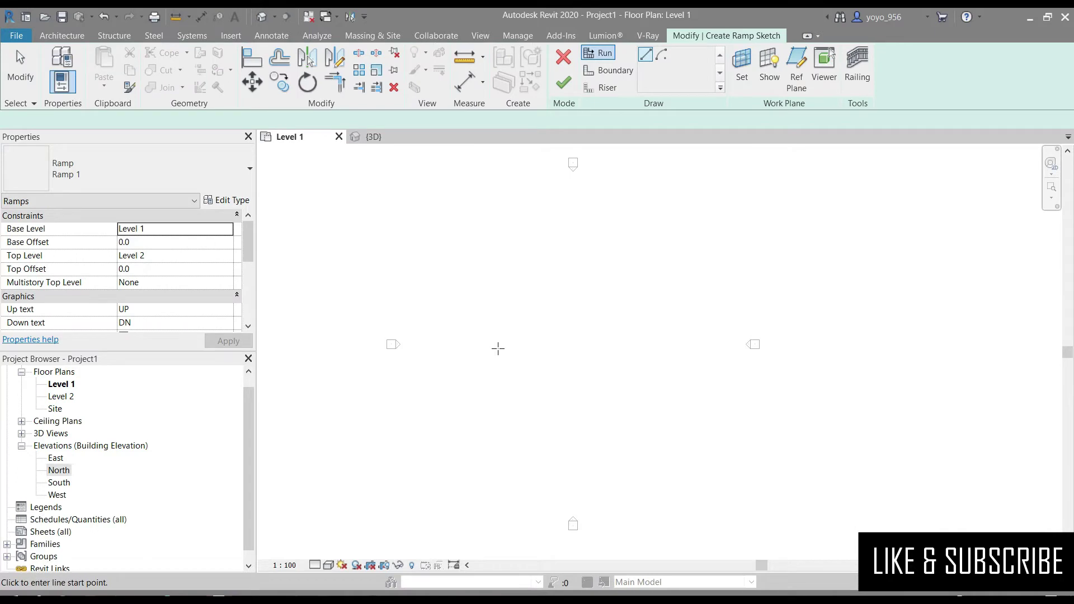
left_click(535, 338)
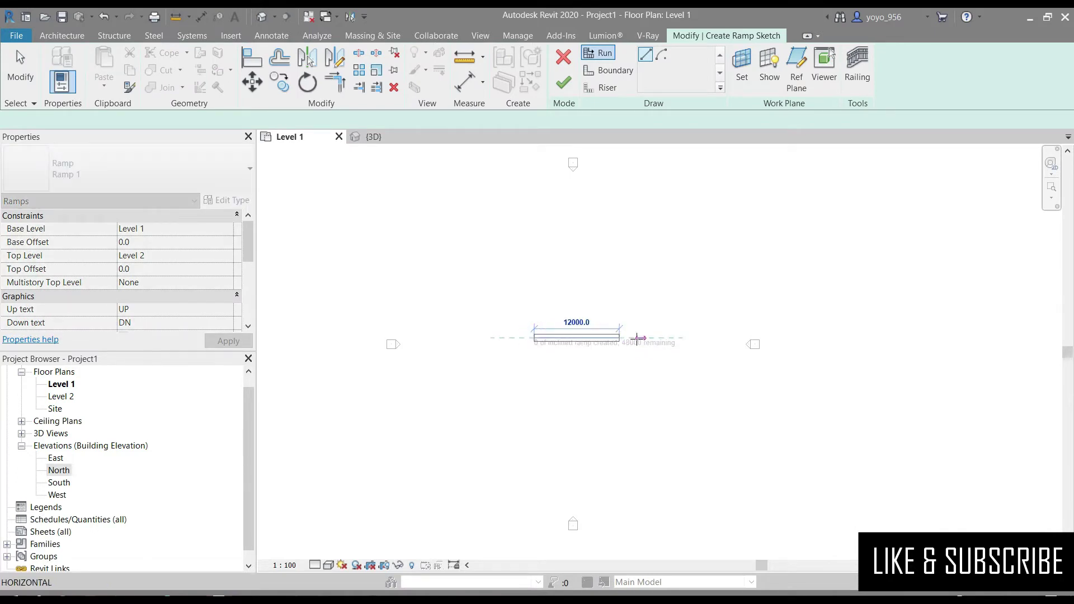
left_click(635, 337)
scroll(643, 384, "up", 3)
scroll(628, 362, "up", 1)
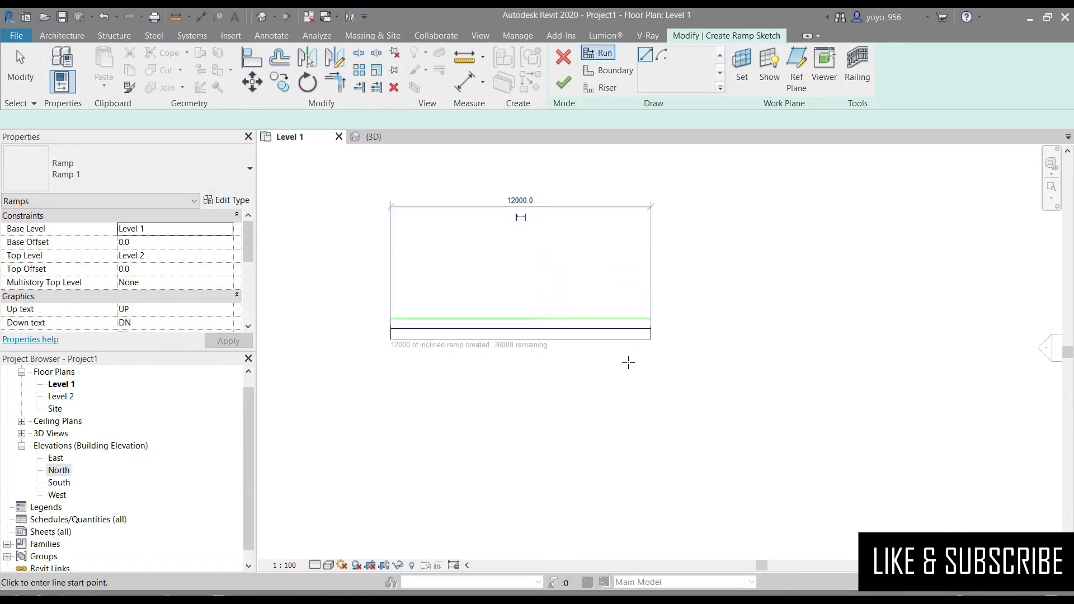
key("Escape")
key("Escape")
left_click(510, 321)
left_click(611, 234)
left_click(496, 339)
key("Delete")
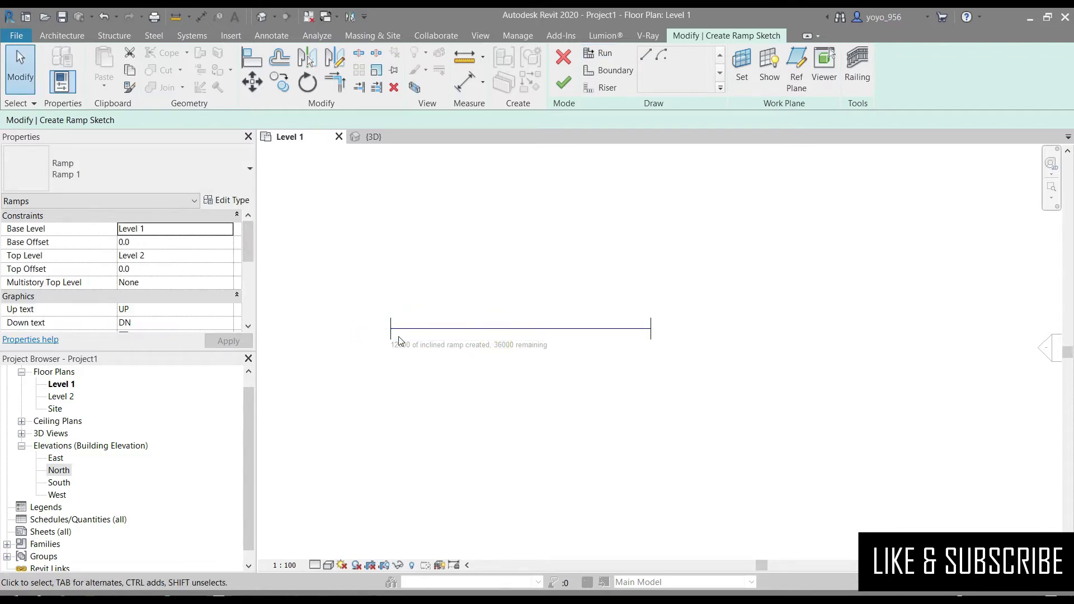
Step: Drag both end risers downward to lengthen them to 3400
left_click(391, 335)
left_click_drag(391, 339, 391, 392)
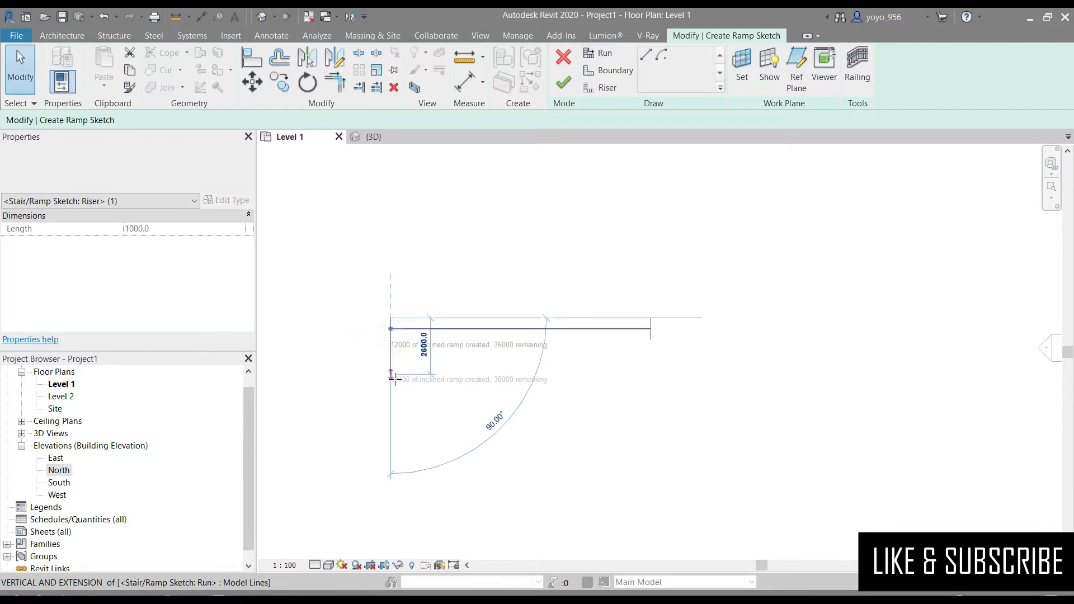
left_click(652, 335)
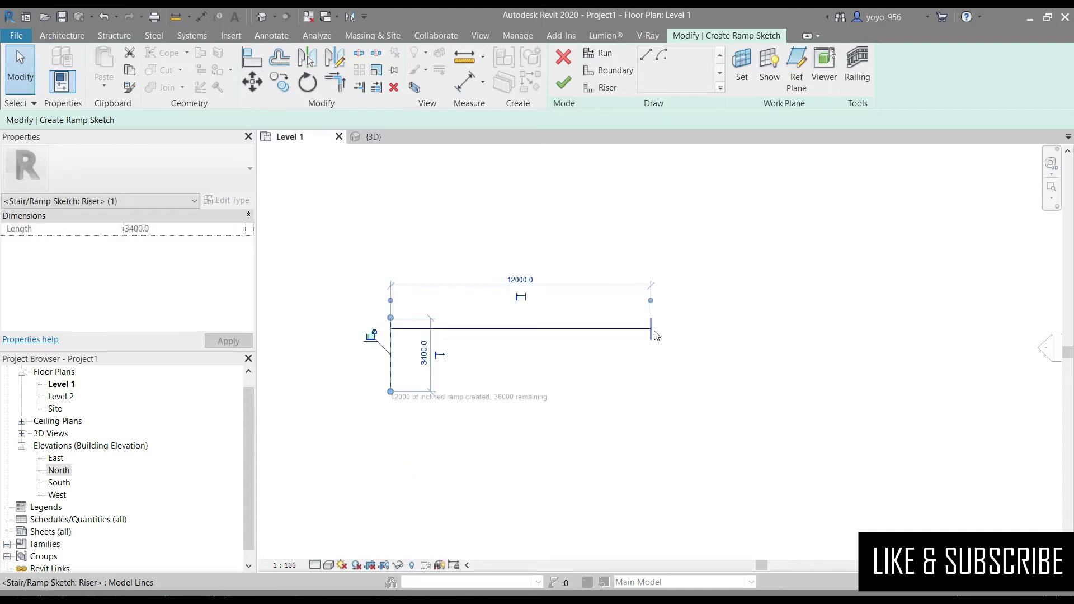
left_click_drag(651, 339, 650, 392)
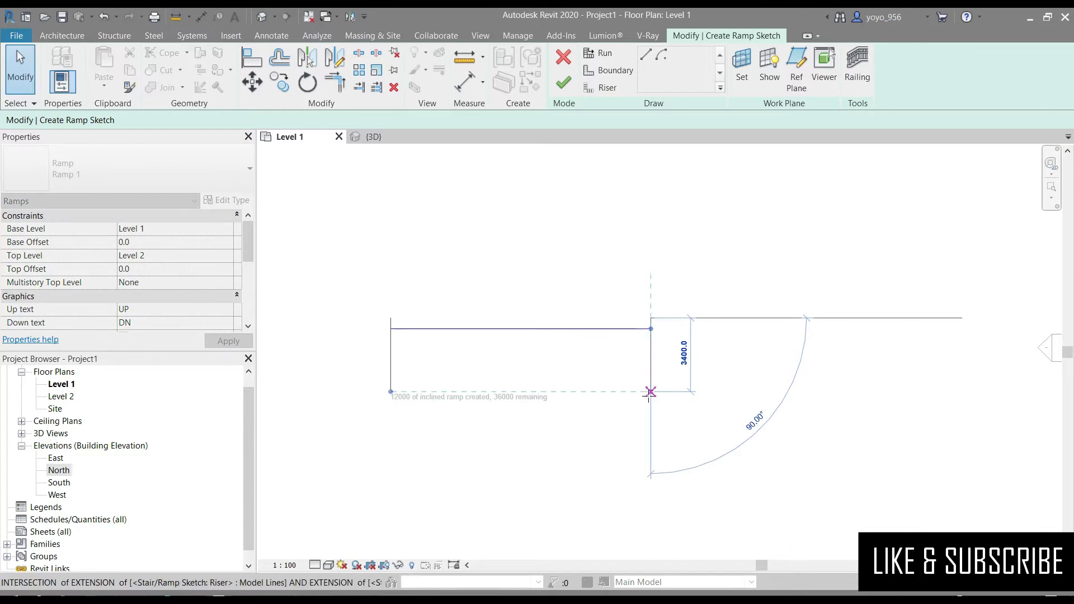
left_click(536, 237)
scroll(662, 305, "up", 1)
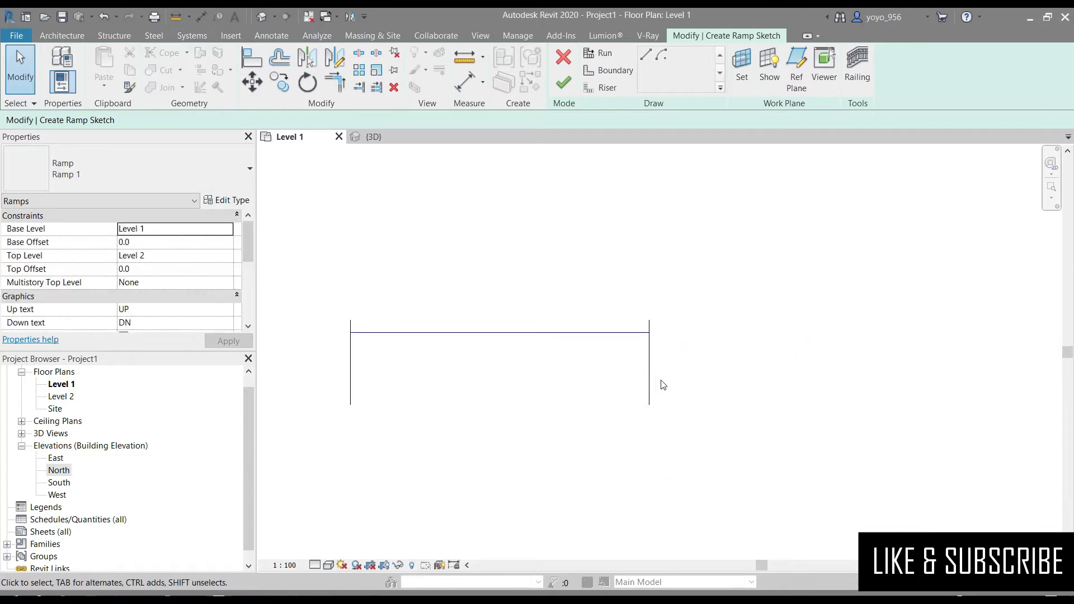
left_click(649, 370)
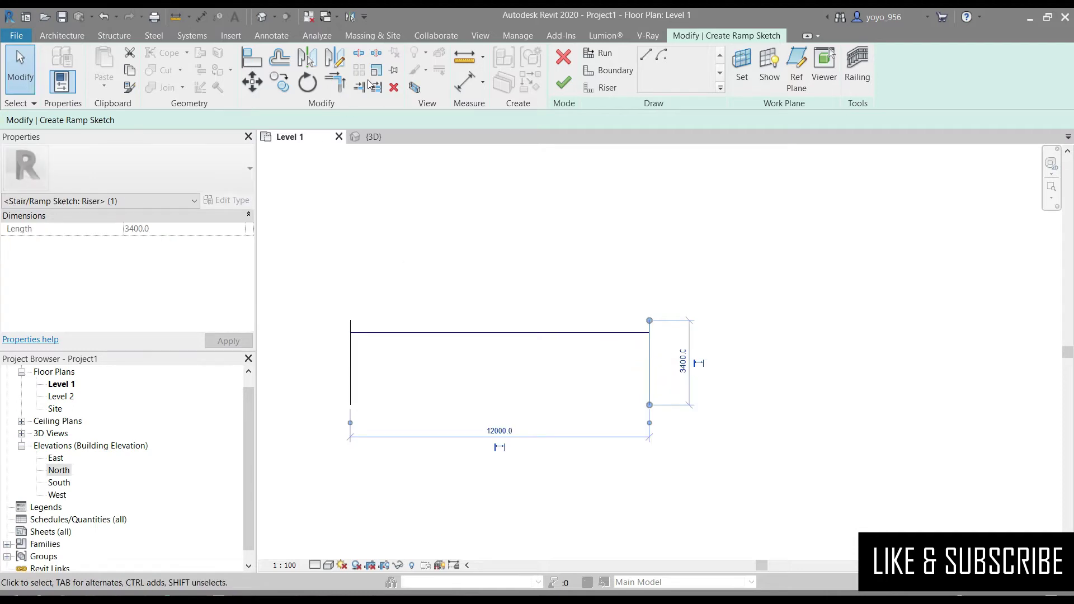
Step: Add an upward-arched bottom arc and slightly sagging top arc between the risers, then finish the ramp
left_click(612, 69)
left_click(645, 71)
left_click(350, 405)
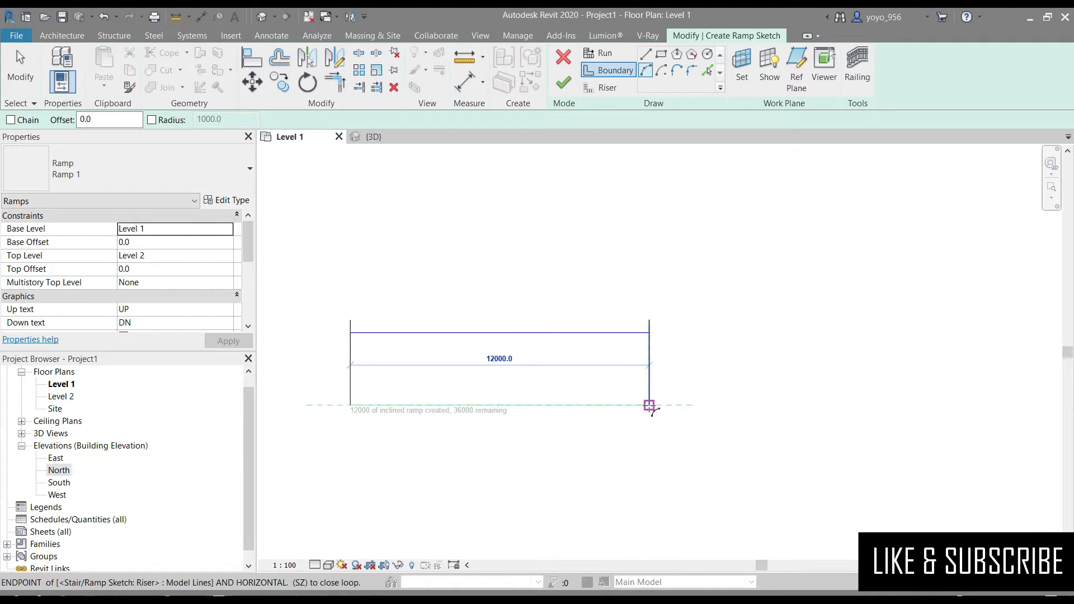
left_click(649, 405)
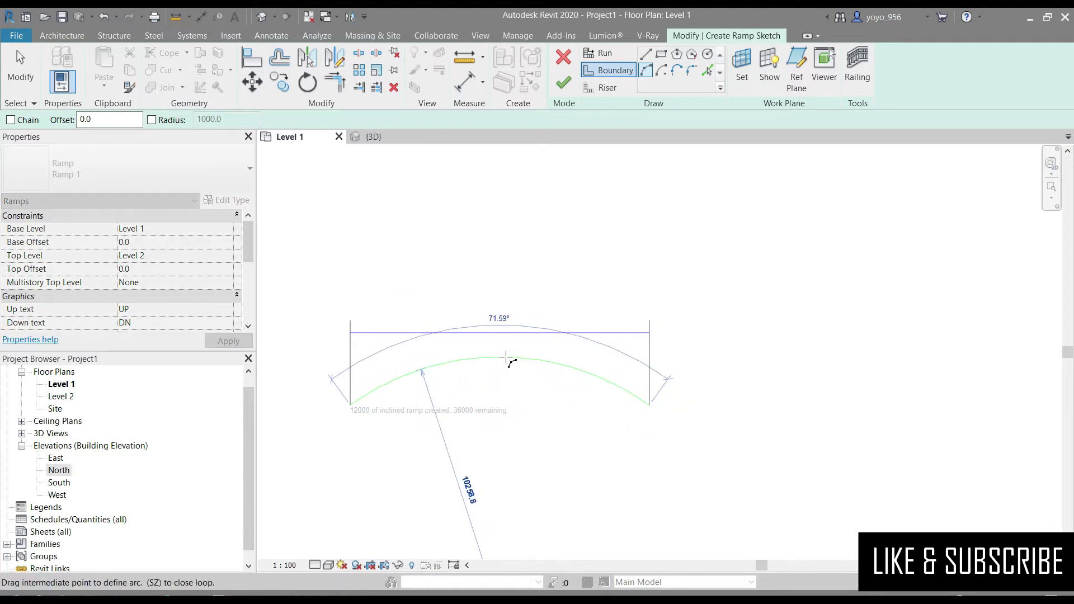
left_click(507, 359)
left_click(350, 320)
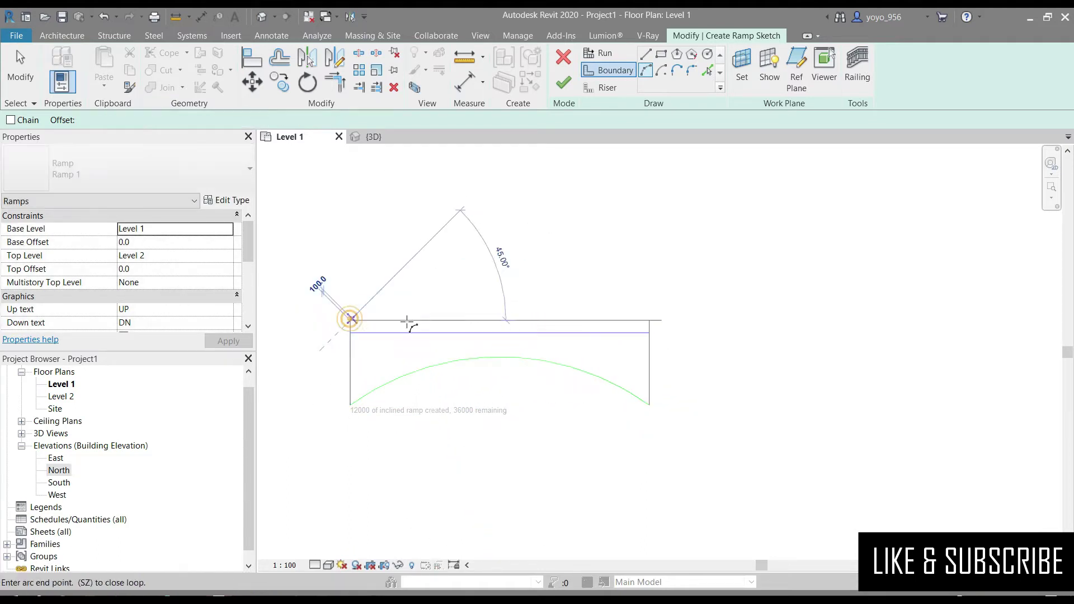
left_click(649, 320)
scroll(489, 319, "up", 3)
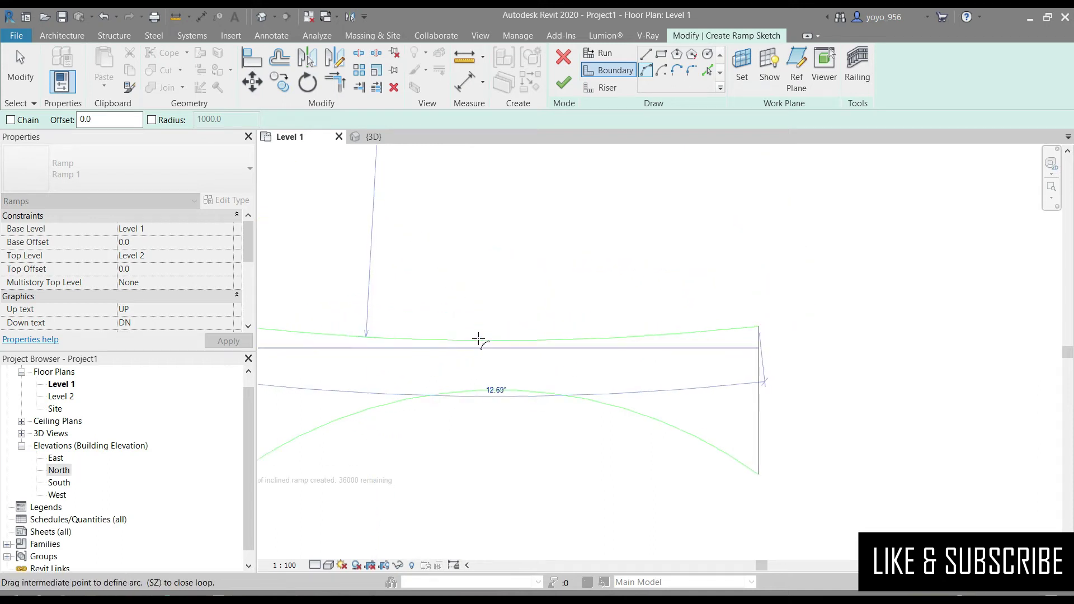
left_click(478, 342)
scroll(481, 313, "down", 3)
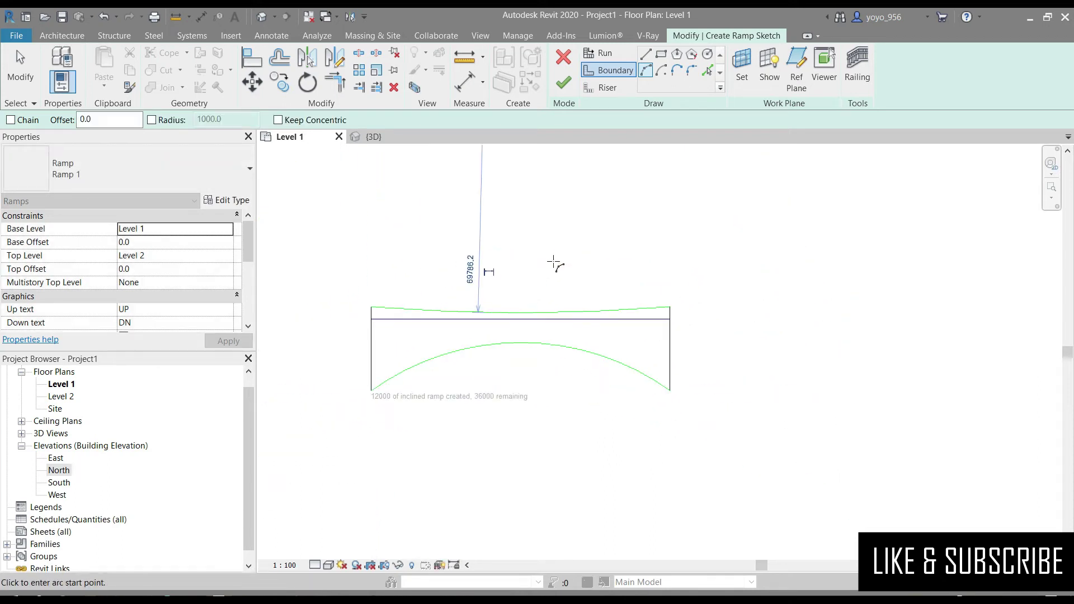
left_click(563, 83)
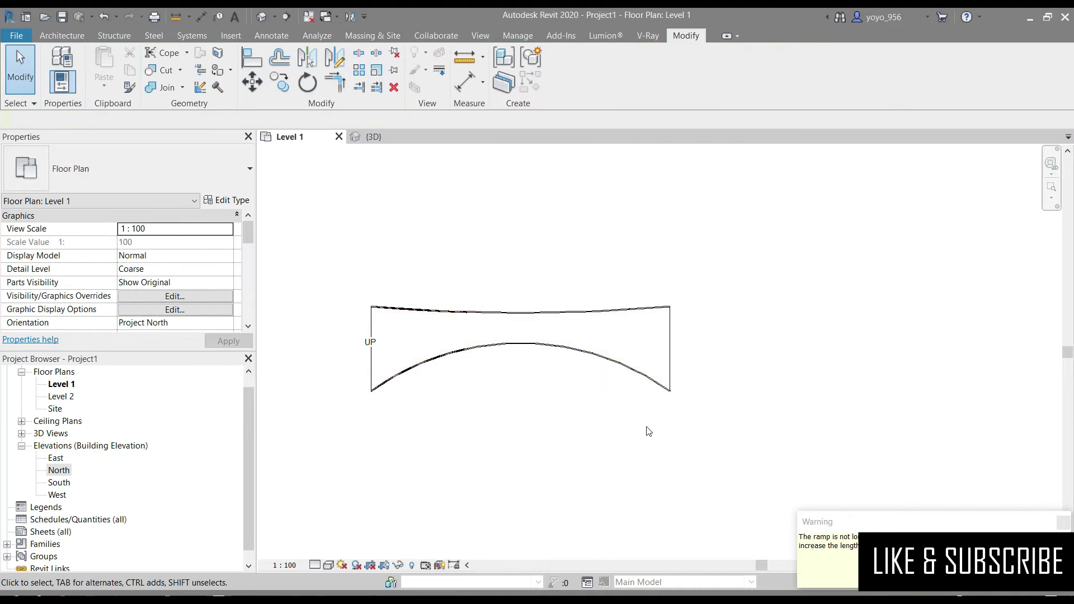
Step: Orbit the curved ramp in the 3D view to inspect it from behind and other angles
left_click(375, 139)
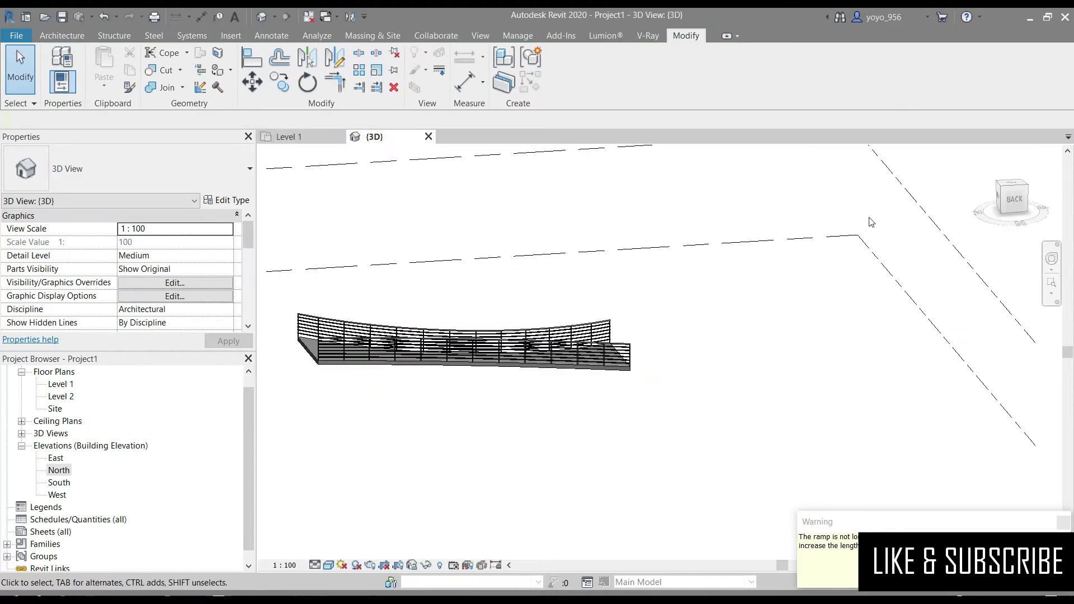
middle_click_drag(870, 221, 1052, 247, "shift")
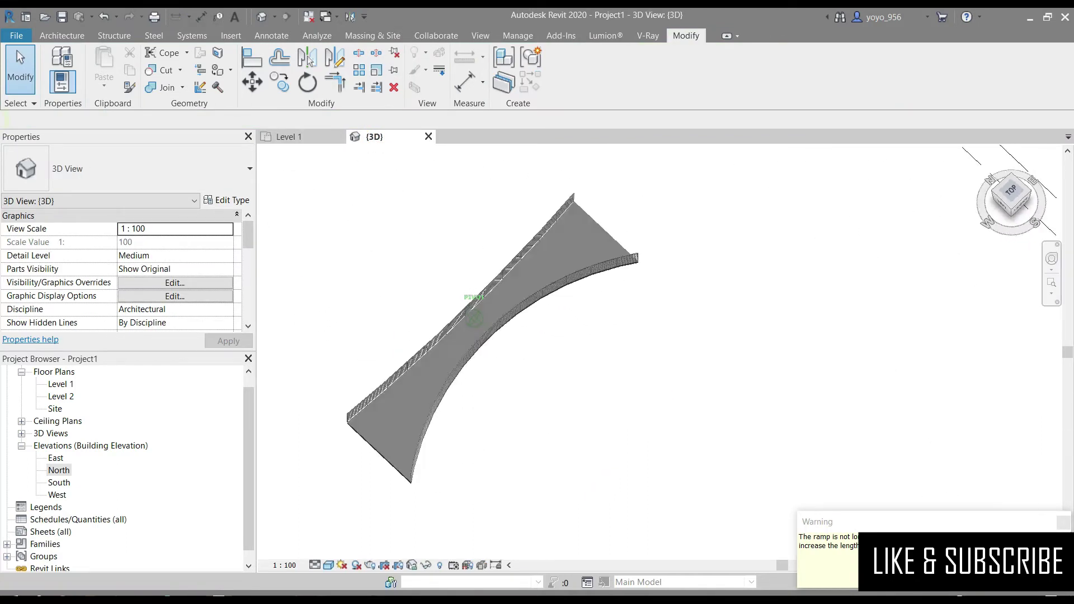
middle_click_drag(538, 336, 559, 336, "shift")
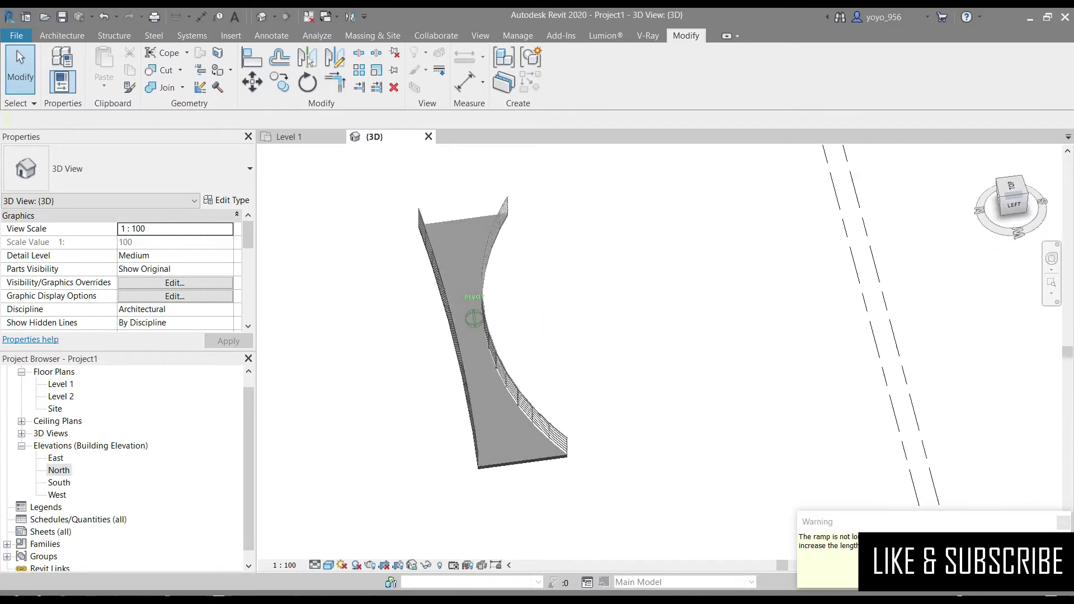
mouse_move(475, 314)
middle_mouse_down("shift")
mouse_move(867, 271)
mouse_move(523, 398)
middle_mouse_up("shift")
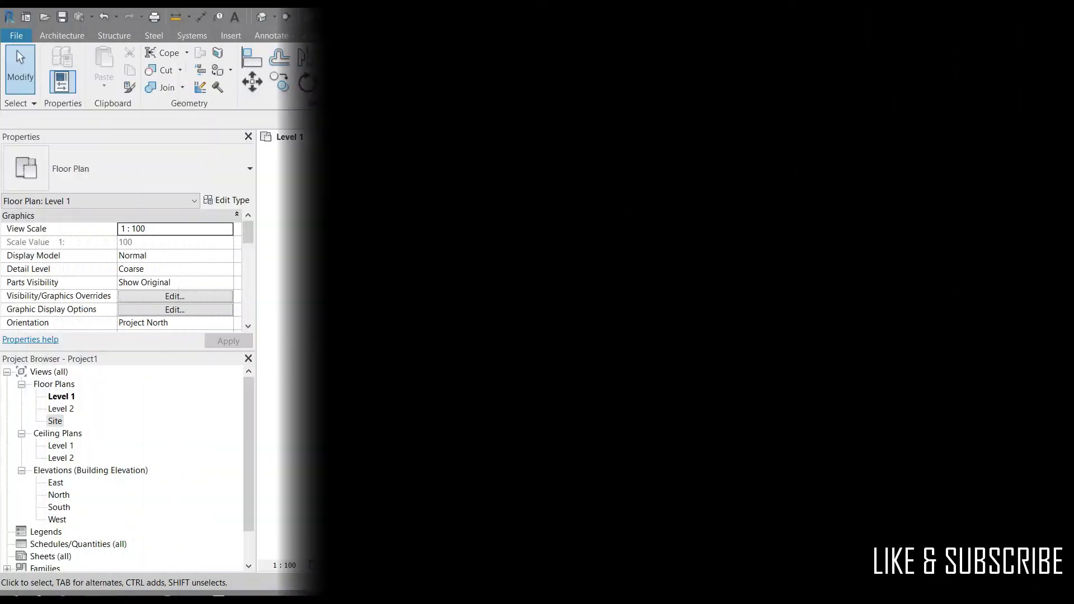
Step: Start a new toposurface from the Massing & Site tools and dismiss the warning
scroll(447, 388, "down", 2)
scroll(550, 452, "up", 1)
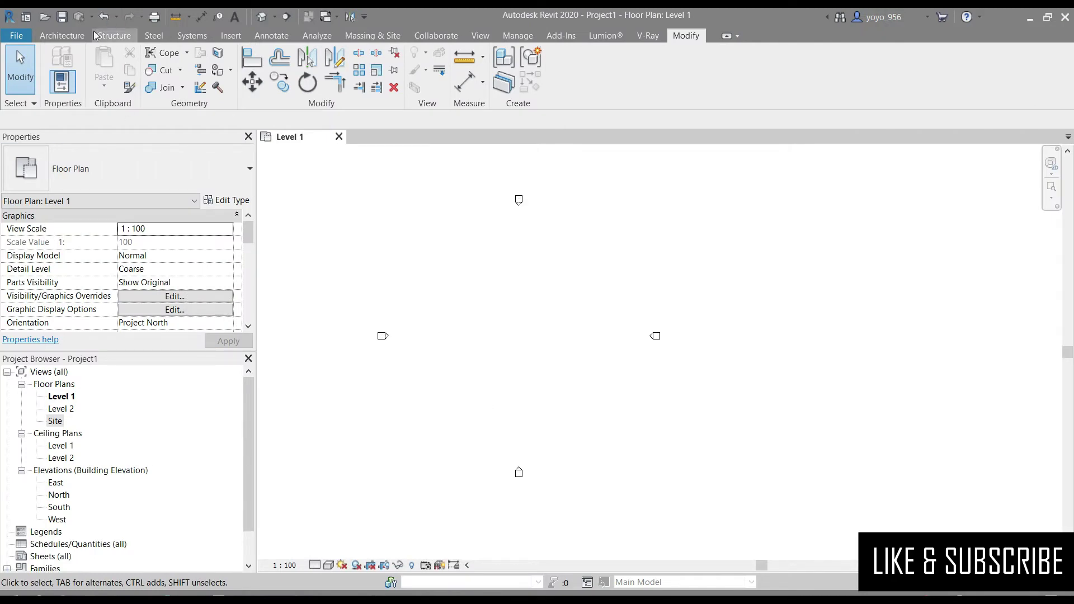
left_click(73, 35)
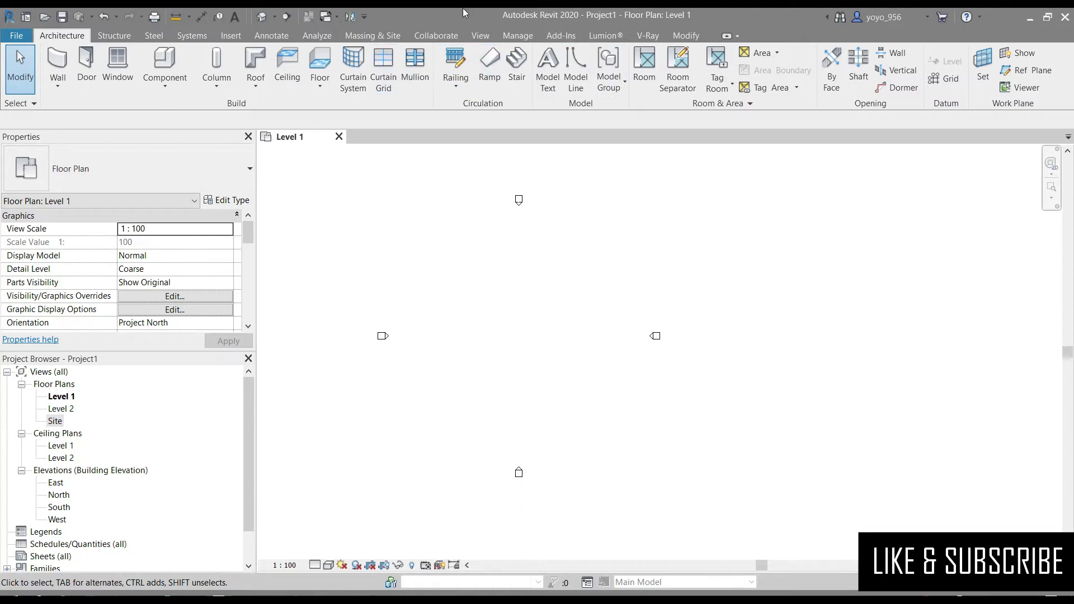
left_click(347, 40)
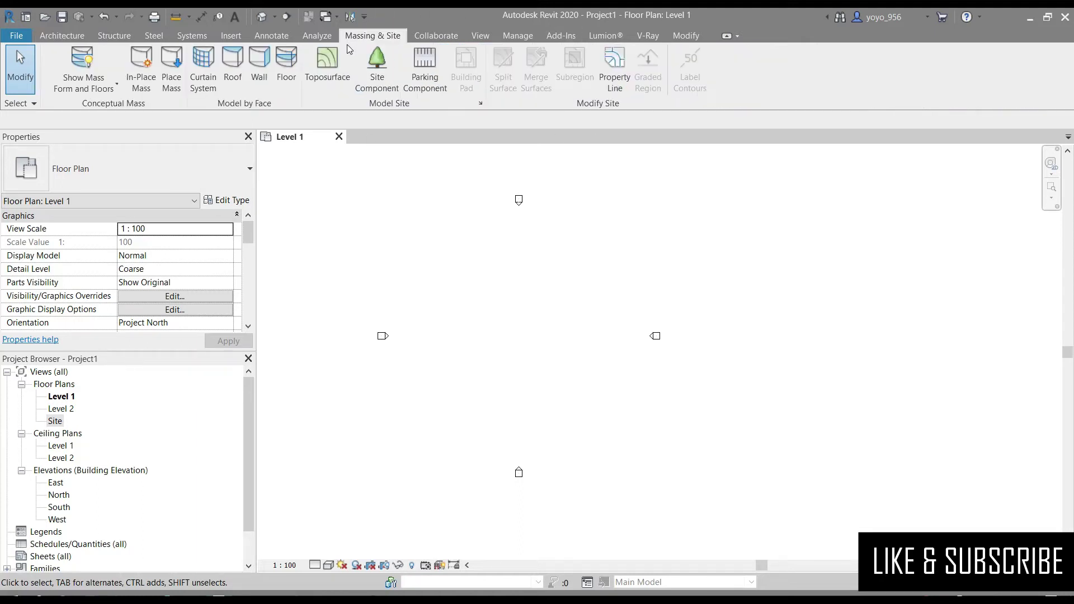
left_click(327, 70)
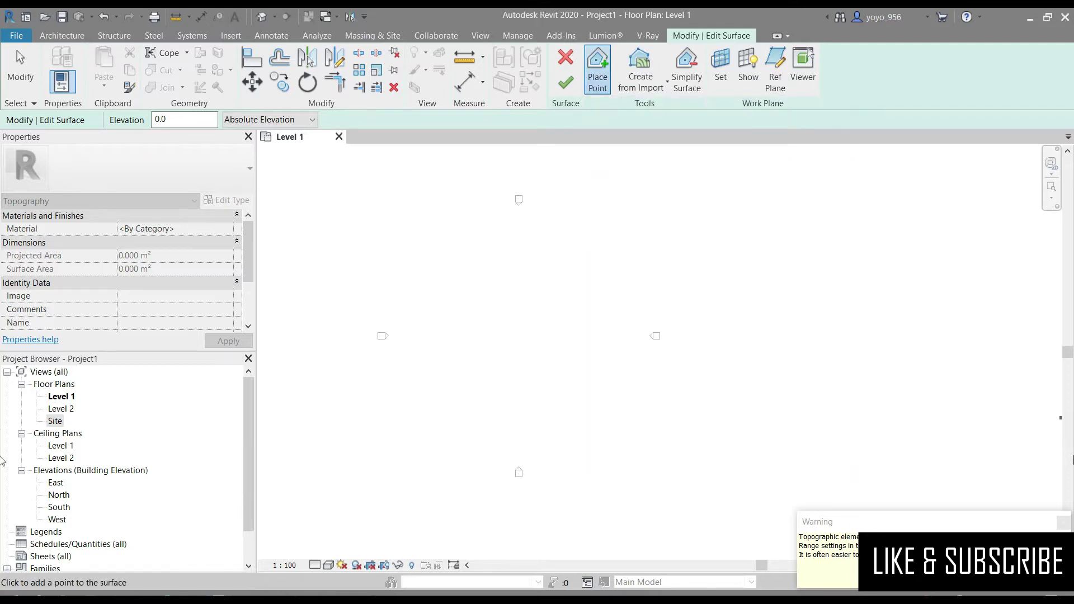
left_click(1064, 523)
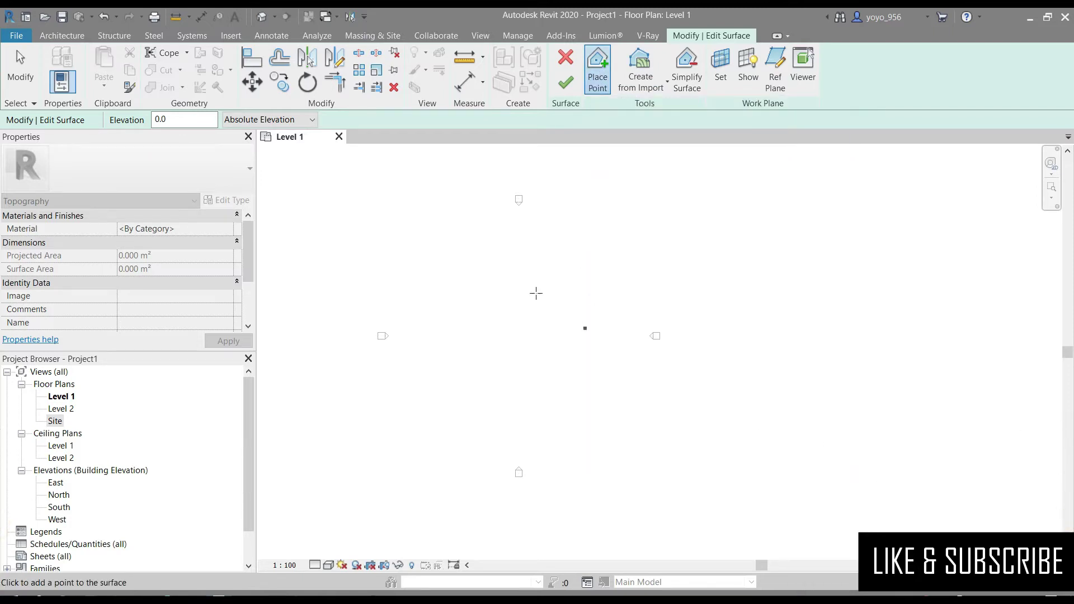
Step: Place four topography points at 0.0 elevation on Level 1, enclosing 320.821 m²
left_click(446, 269)
left_click(527, 259)
left_click(604, 311)
left_click(538, 383)
Step: In the Site plan, add left boundary points and several interior points to the toposurface
double_click(54, 433)
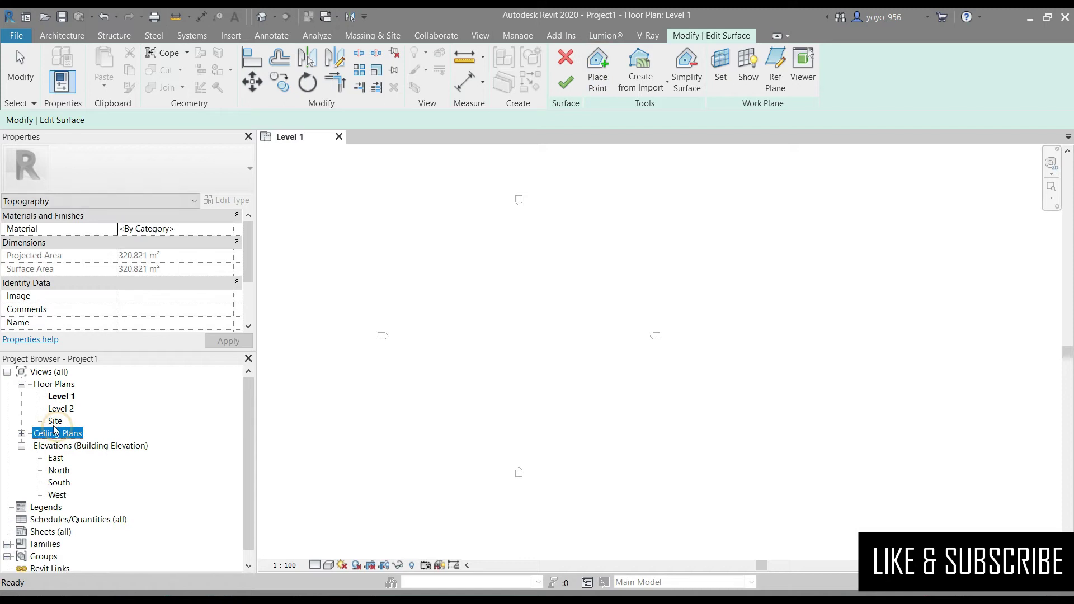
scroll(593, 291, "up", 3)
scroll(496, 400, "down", 3)
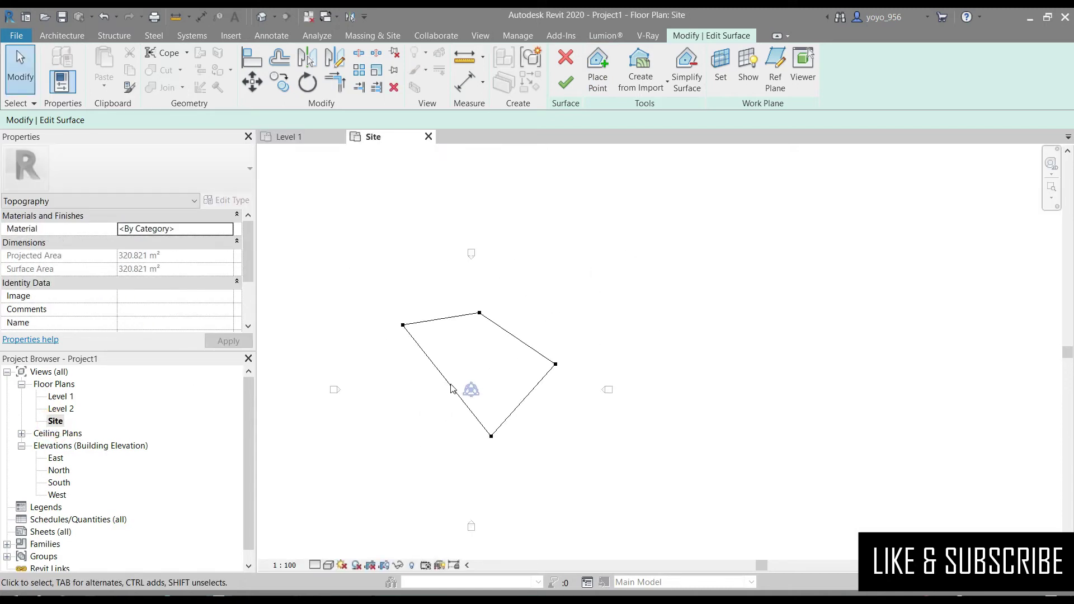
left_click(598, 70)
left_click(410, 426)
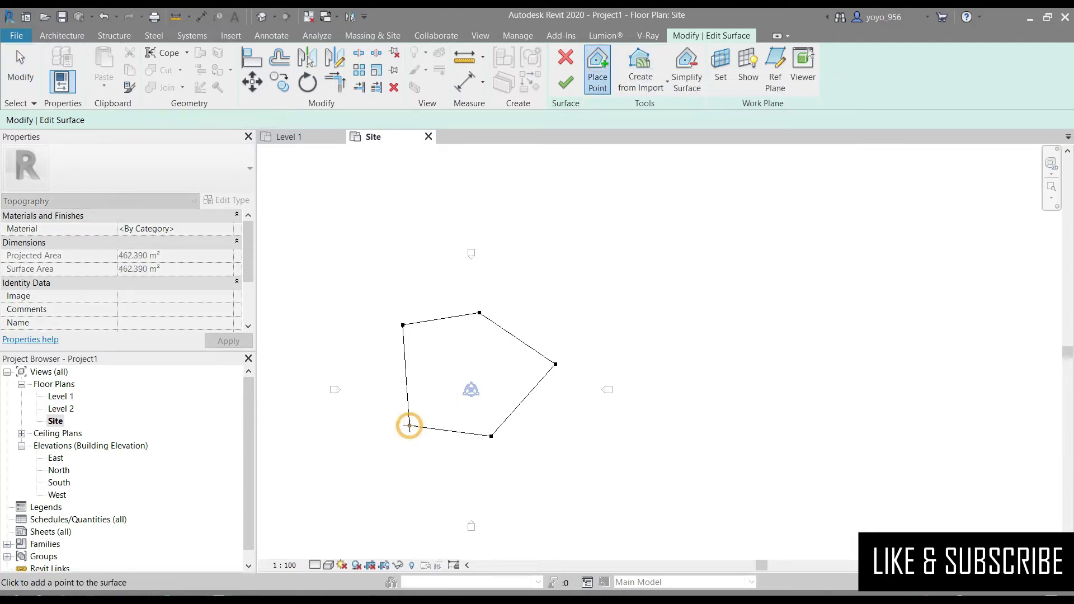
left_click(370, 373)
left_click(417, 351)
left_click(404, 371)
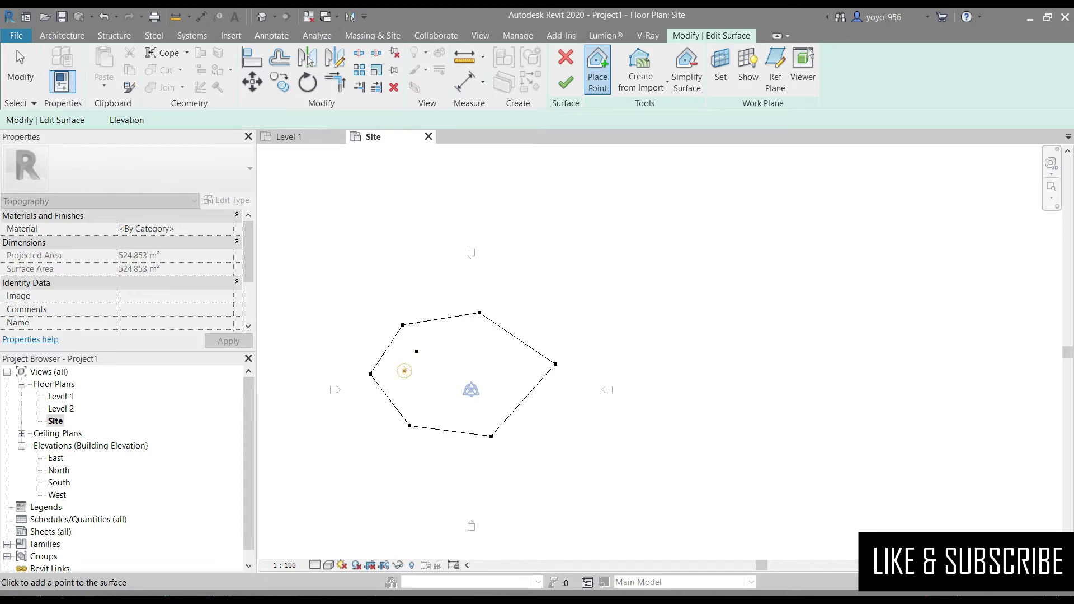
left_click(416, 401)
left_click(484, 419)
left_click(536, 369)
Step: Add more interior points, finish the 524.853 m² toposurface and select it
left_click(473, 328)
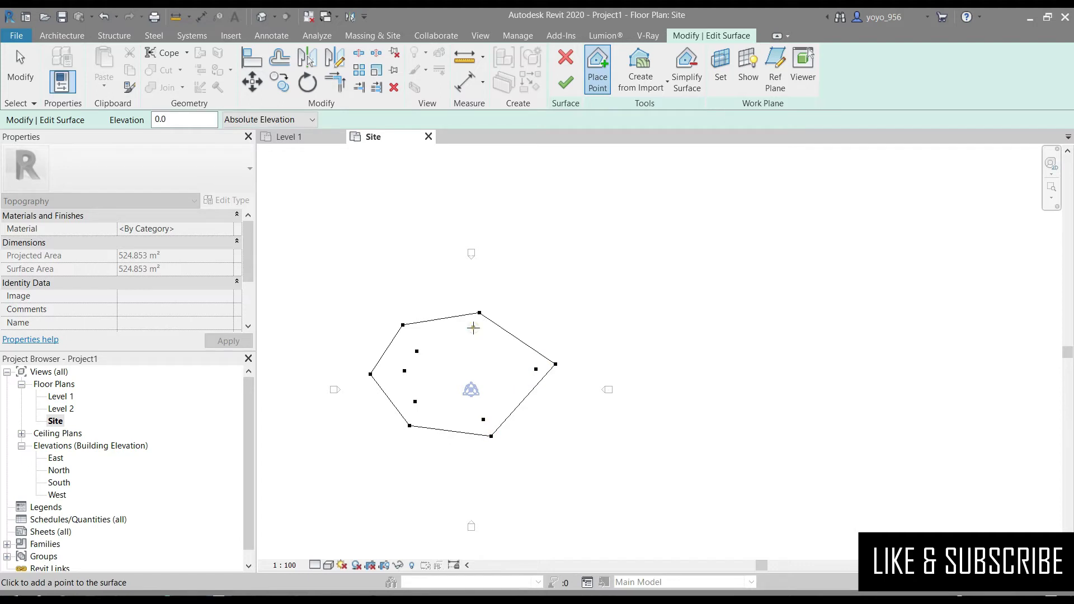
left_click(467, 372)
left_click(492, 356)
left_click(491, 386)
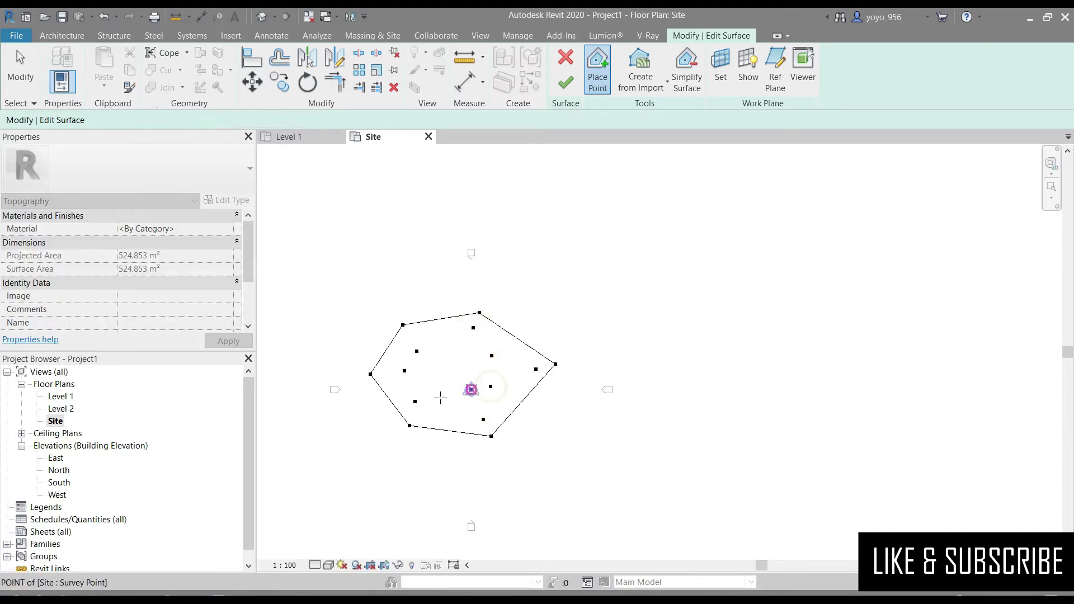
left_click(448, 393)
left_click(434, 373)
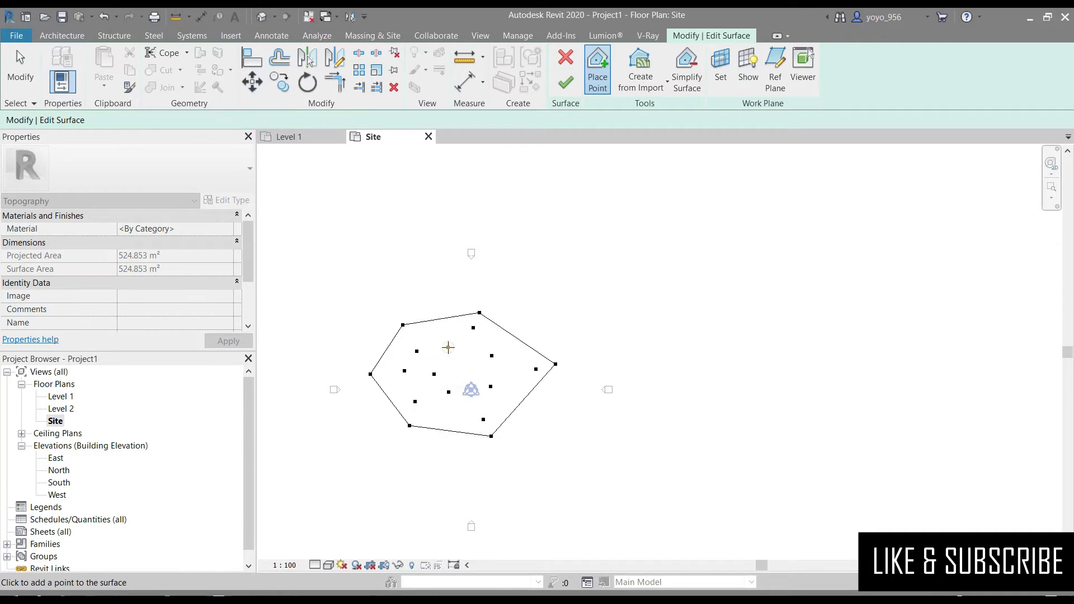
left_click(565, 82)
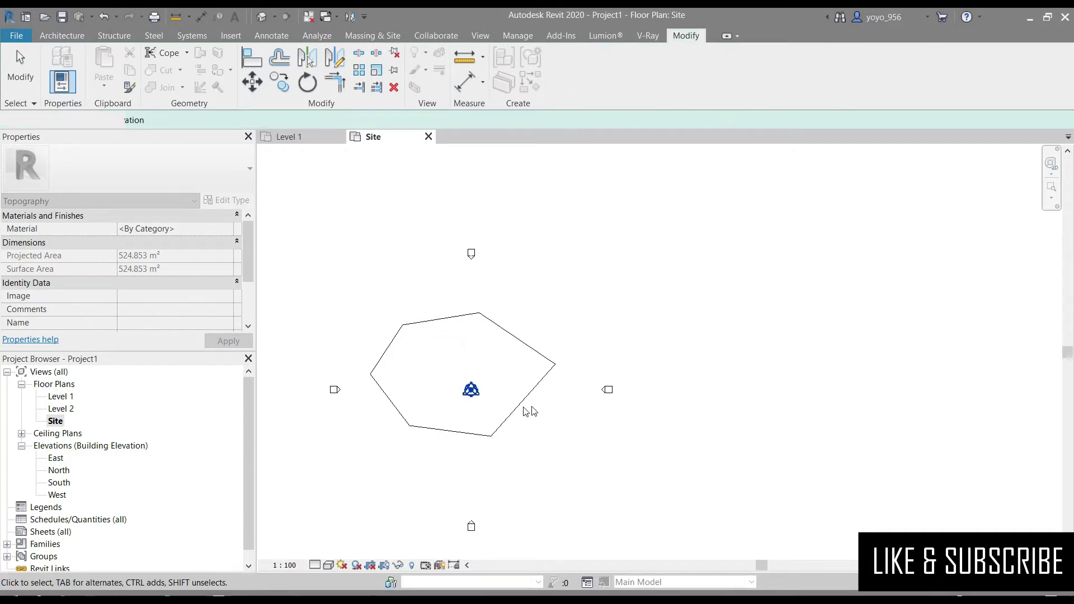
scroll(532, 413, "up", 1)
left_click(495, 432)
scroll(542, 335, "down", 2)
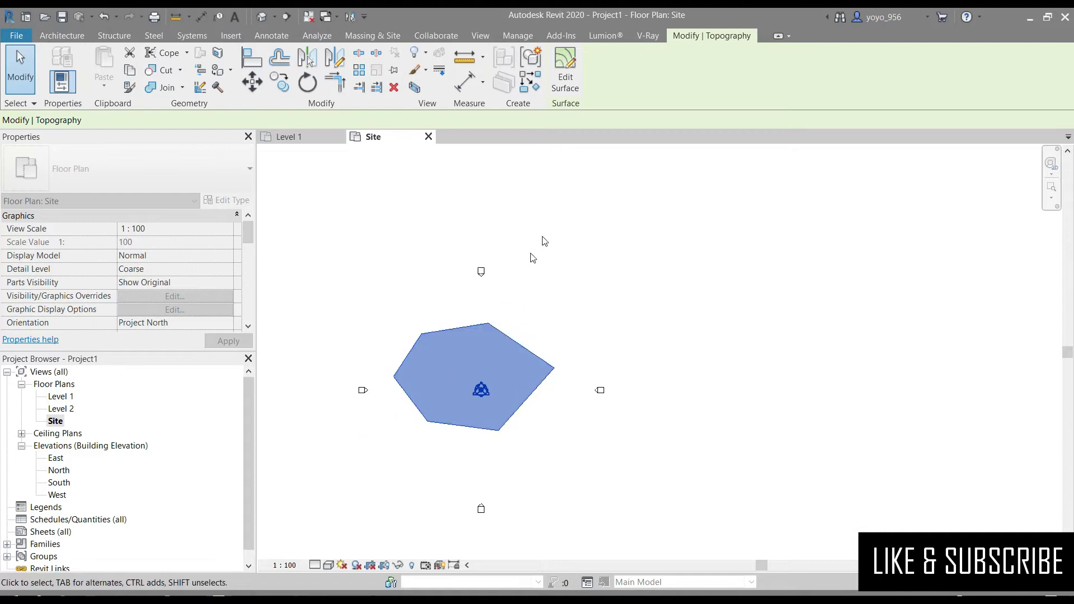
scroll(560, 268, "up", 1)
Step: Reopen the toposurface for editing and raise the top boundary point to 1000.0 elevation
left_click(574, 75)
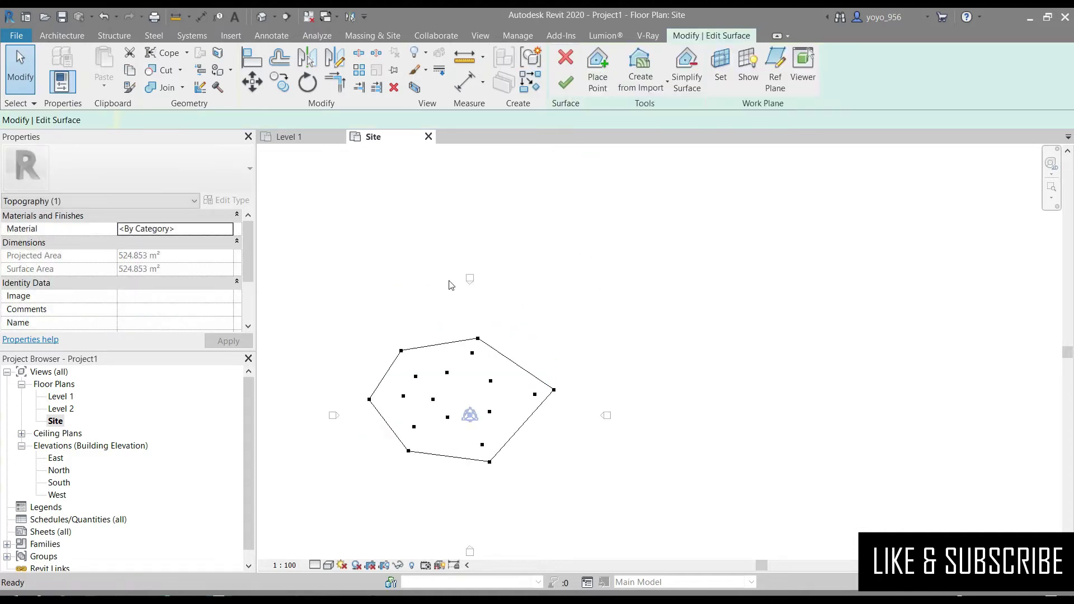
scroll(451, 280, "down", 1)
scroll(473, 330, "up", 1)
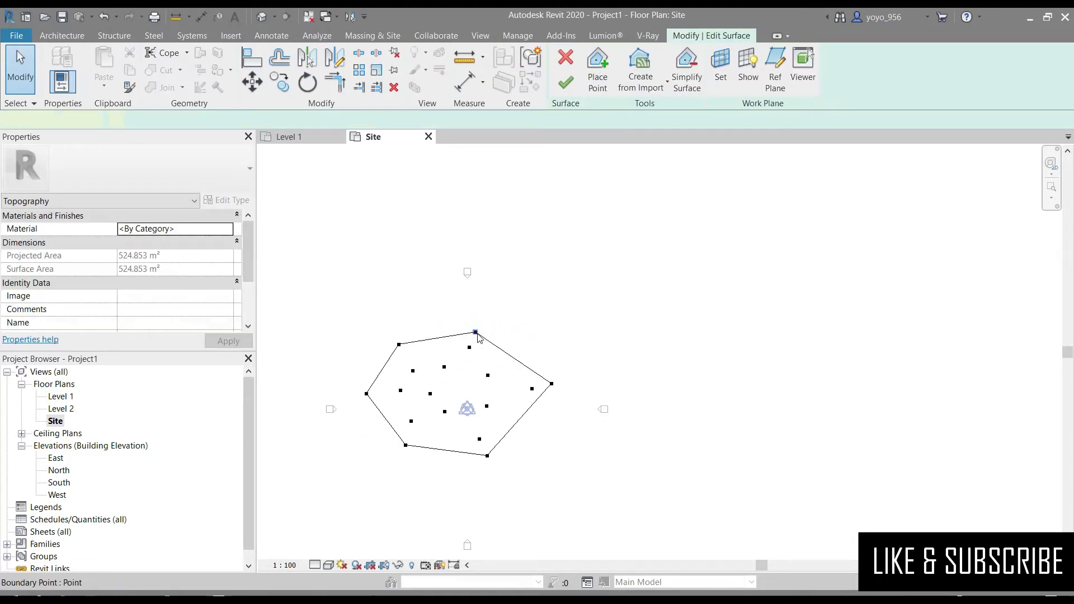
left_click(477, 334)
scroll(477, 332, "up", 1)
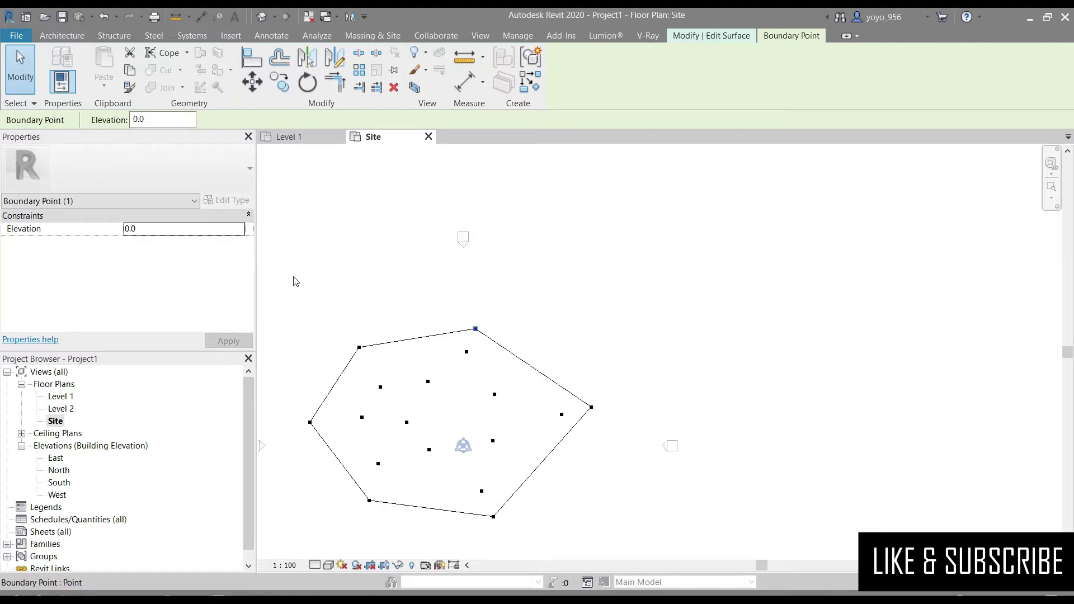
double_click(134, 230)
type("00")
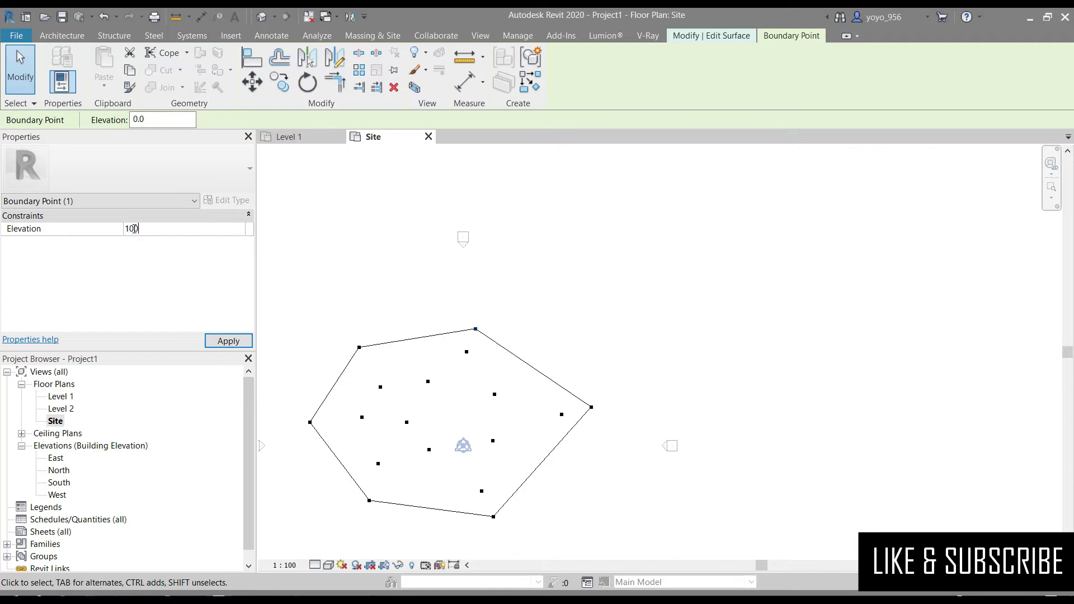
type("0")
key("Return")
left_click(621, 296)
scroll(492, 391, "up", 2)
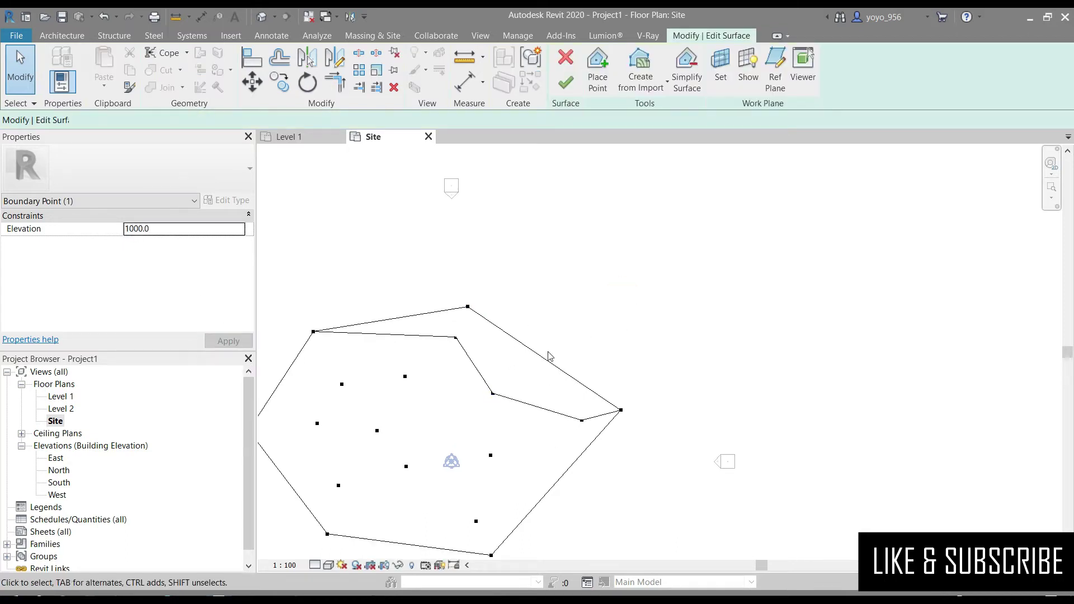
scroll(549, 354, "down", 2)
Step: Set the left boundary point to 100.0 and the bottom boundary point to -100.0 elevation
left_click(346, 399)
left_click(143, 229)
type("00")
key("Return")
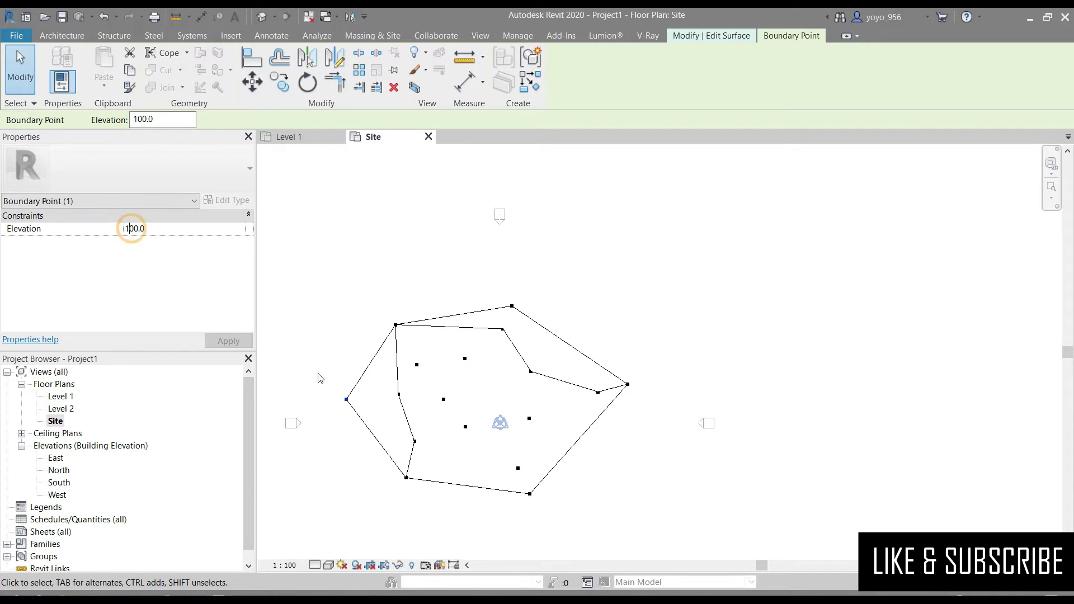
left_click(530, 494)
left_click(141, 228)
type("-")
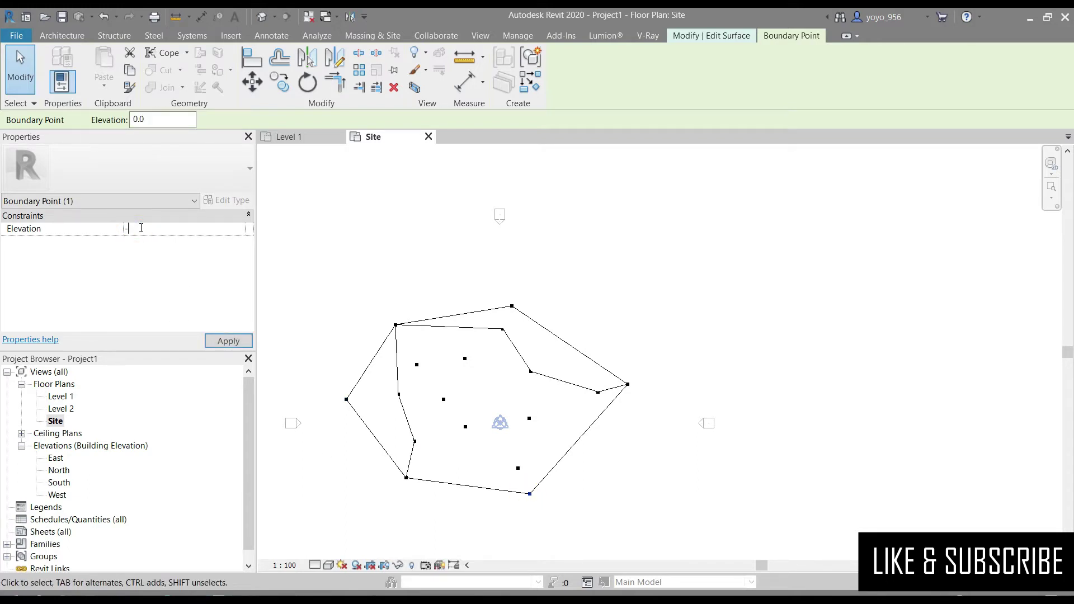
left_click(228, 346)
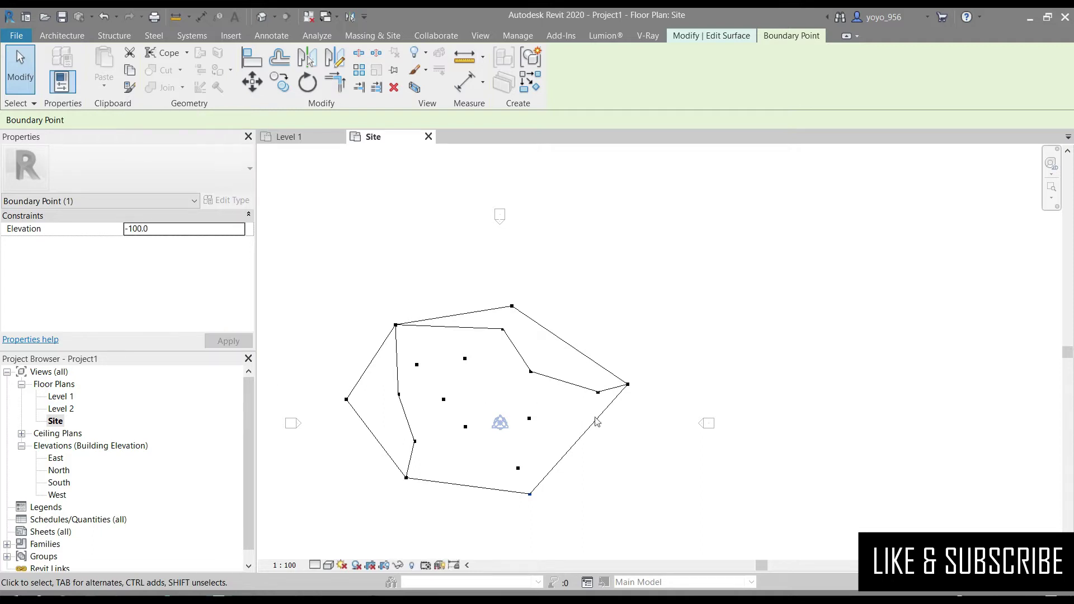
scroll(542, 470, "up", 2)
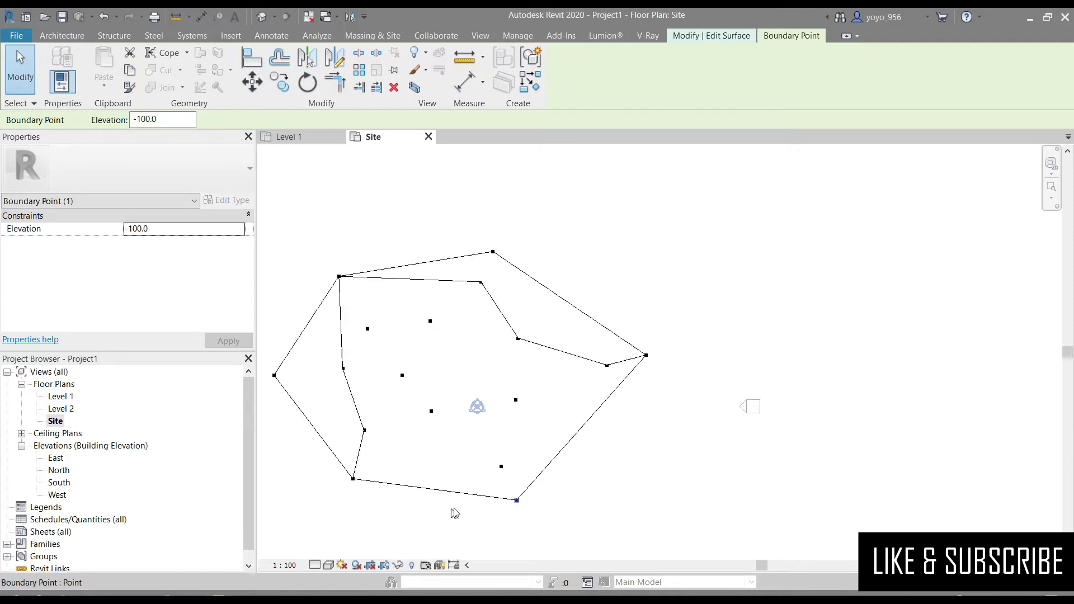
scroll(541, 468, "down", 3)
left_click(600, 476)
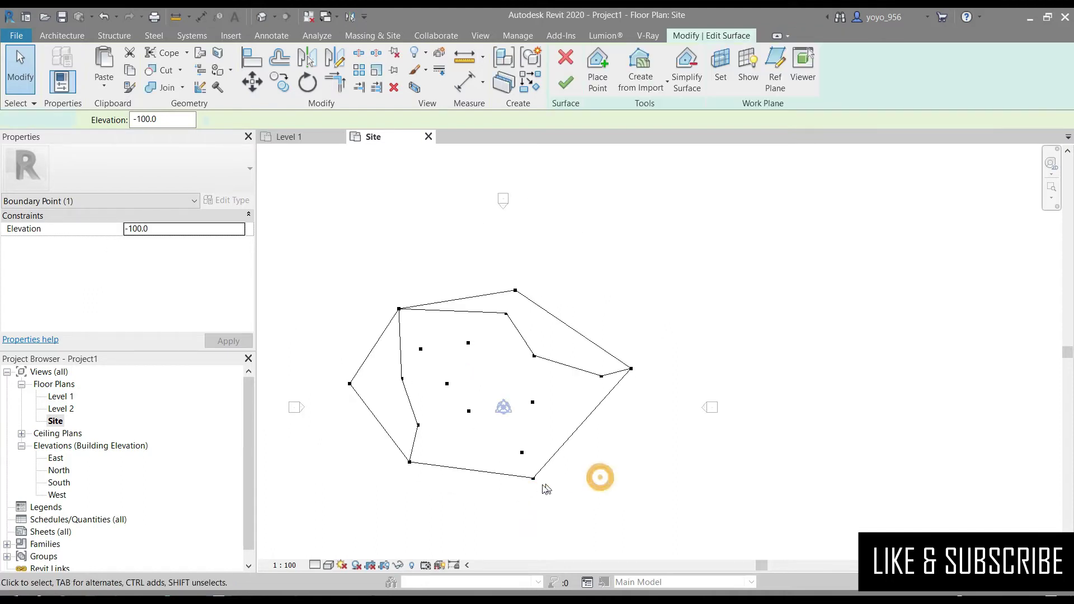
Step: Raise a lower-right interior point to 100.0 elevation and view the surface in 3D
left_click(522, 452)
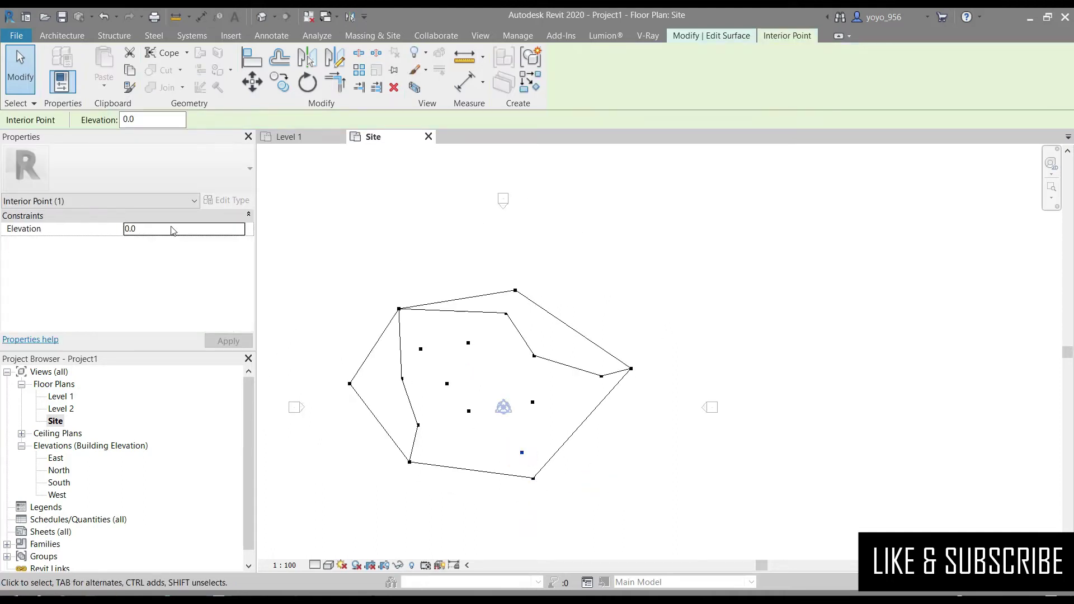
left_click(146, 232)
type("100")
left_click(223, 341)
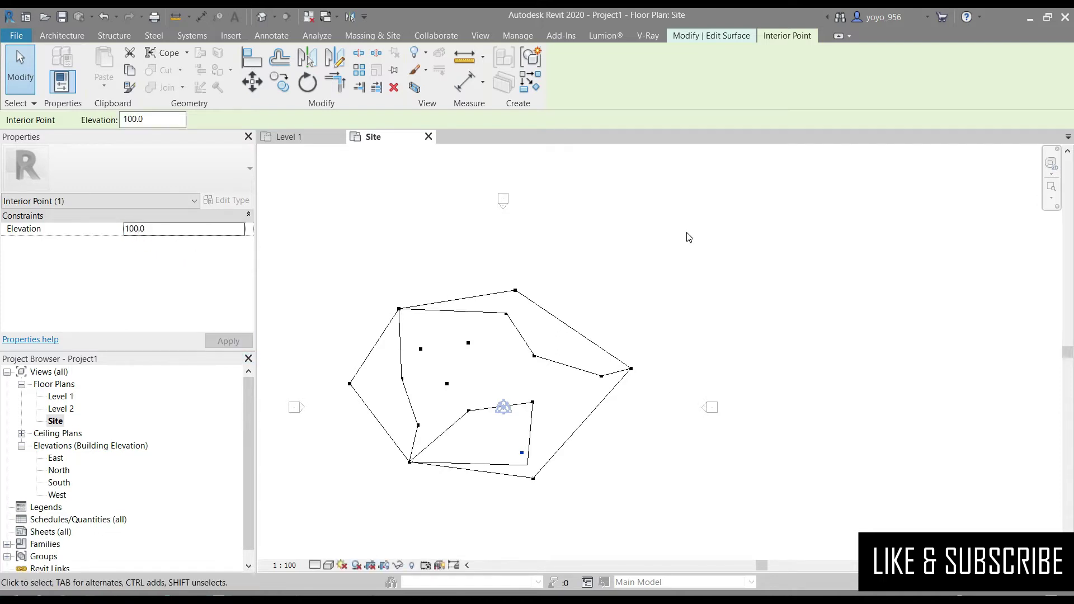
left_click(673, 264)
scroll(668, 396, "up", 1)
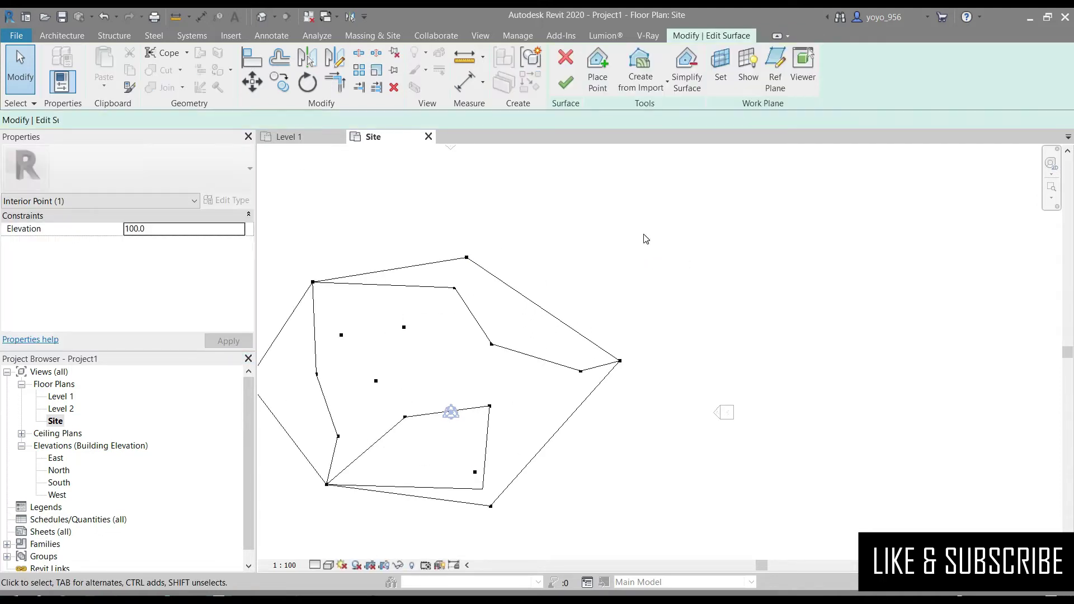
scroll(646, 239, "down", 1)
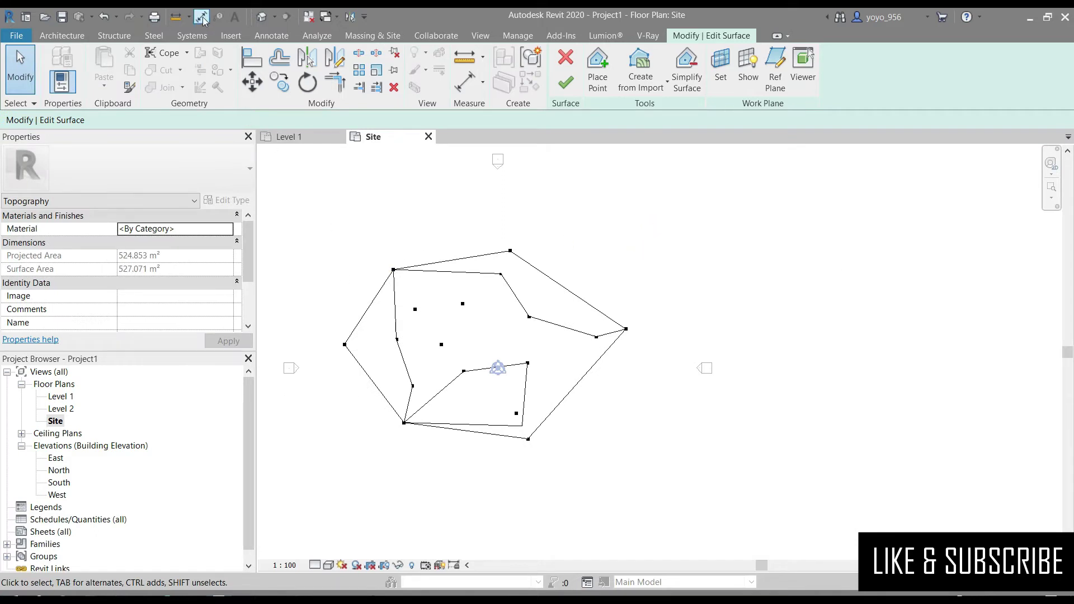
left_click(272, 23)
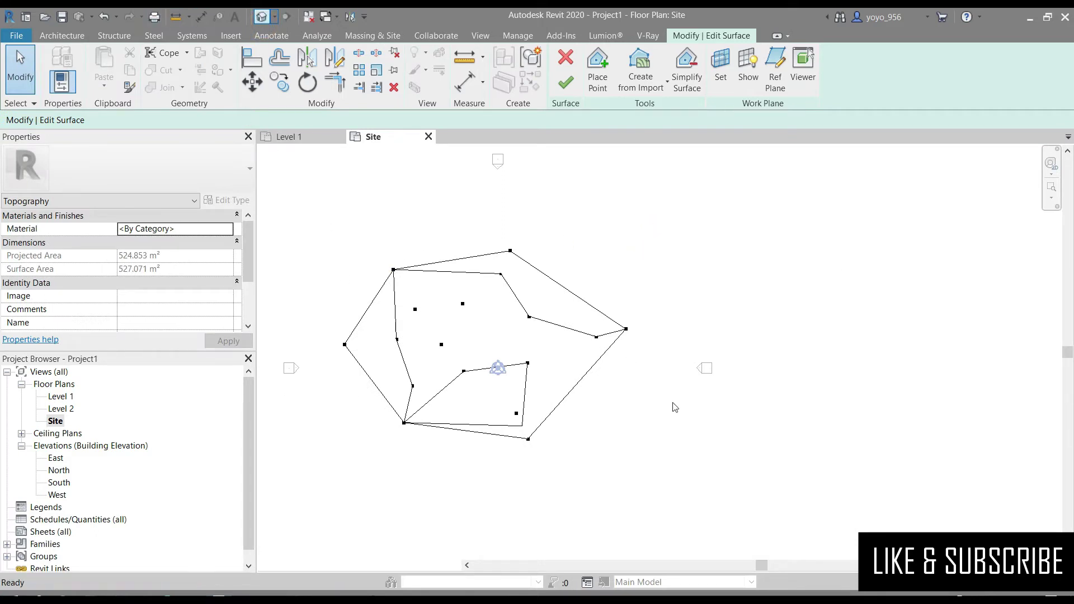
scroll(842, 403, "up", 1)
scroll(507, 358, "down", 2)
Step: Finish the current topography edit and orbit the 3D view to look down on the surface
left_click(565, 83)
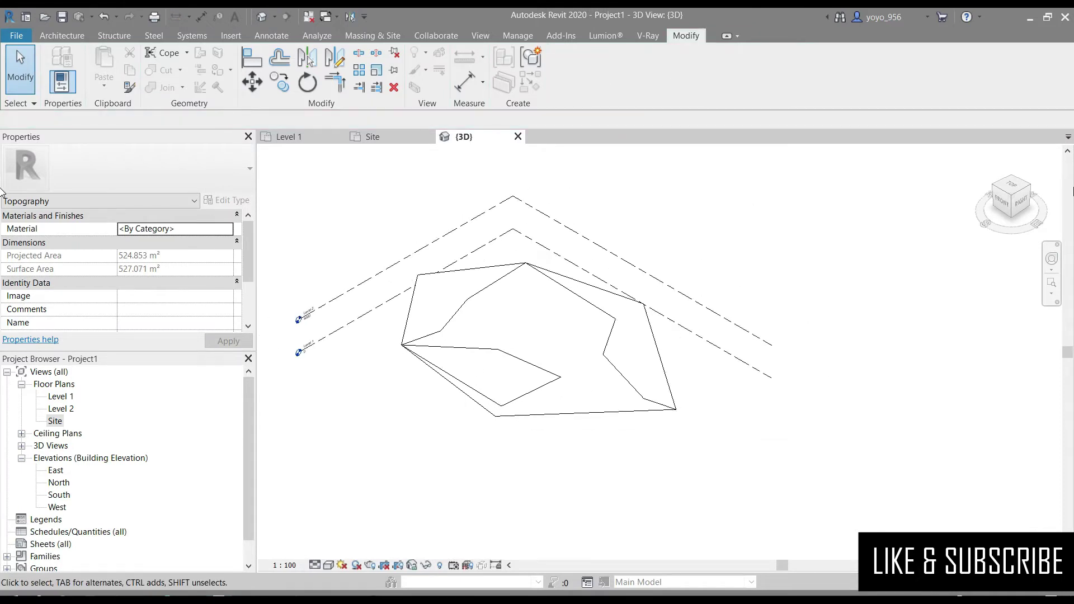
key("Escape")
left_click(1021, 201)
middle_click_drag(535, 348, 558, 383, "shift")
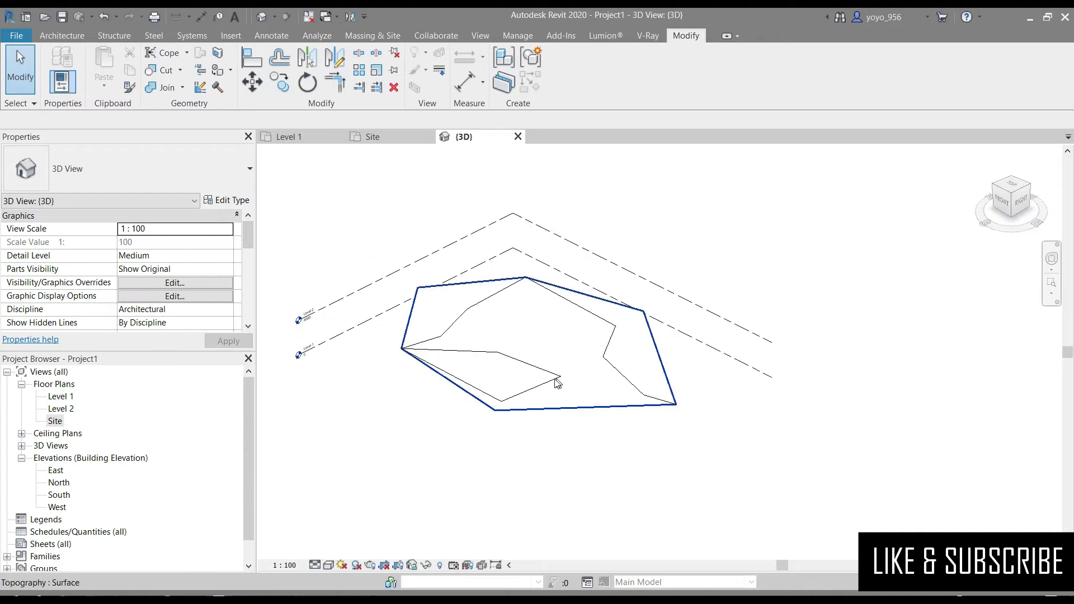
Step: Edit the topography and drag an interior point outside the boundary, reaching 562.096 m²
left_click(558, 383)
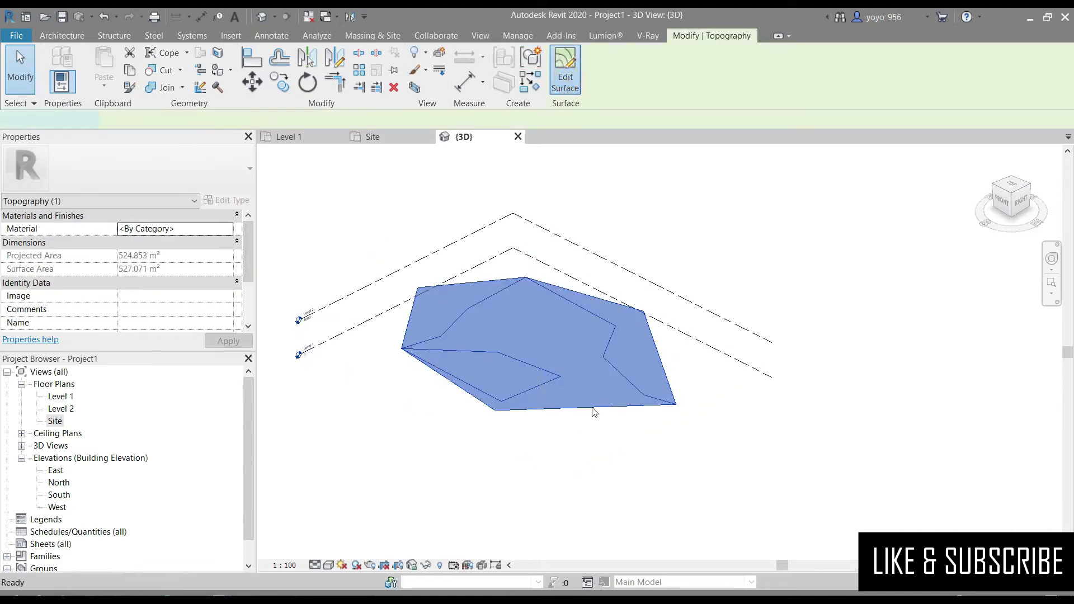
left_click(565, 70)
left_click(561, 375)
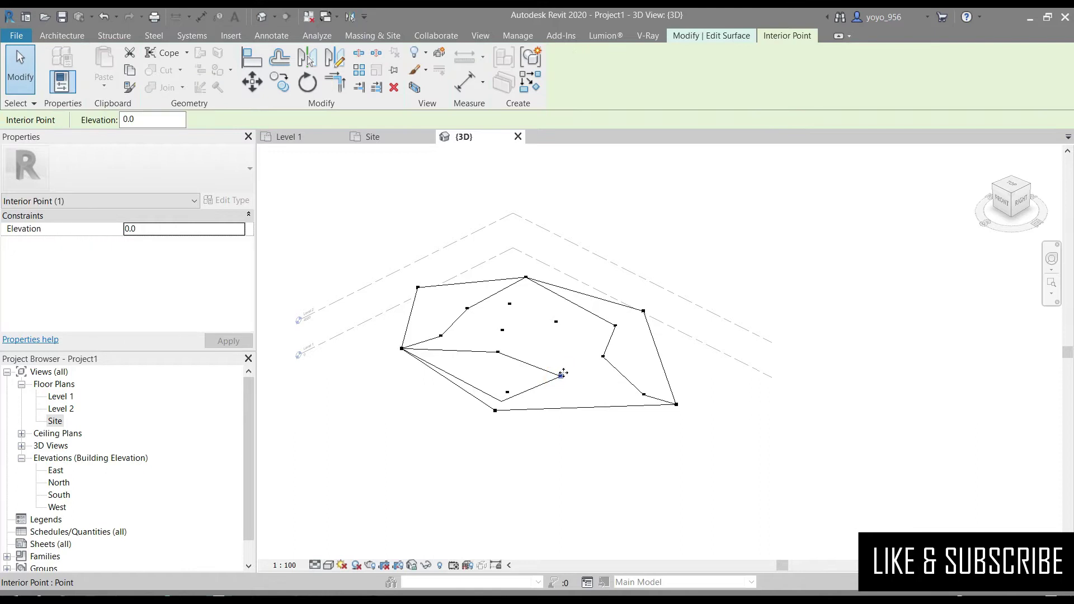
left_click(559, 378)
left_click_drag(564, 400, 565, 428)
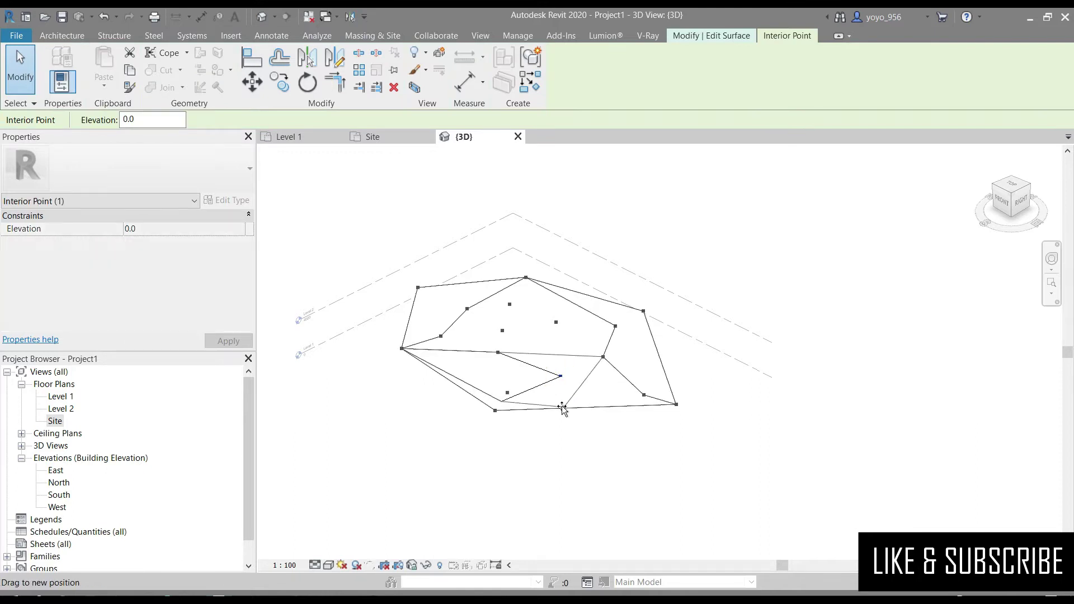
left_click(666, 487)
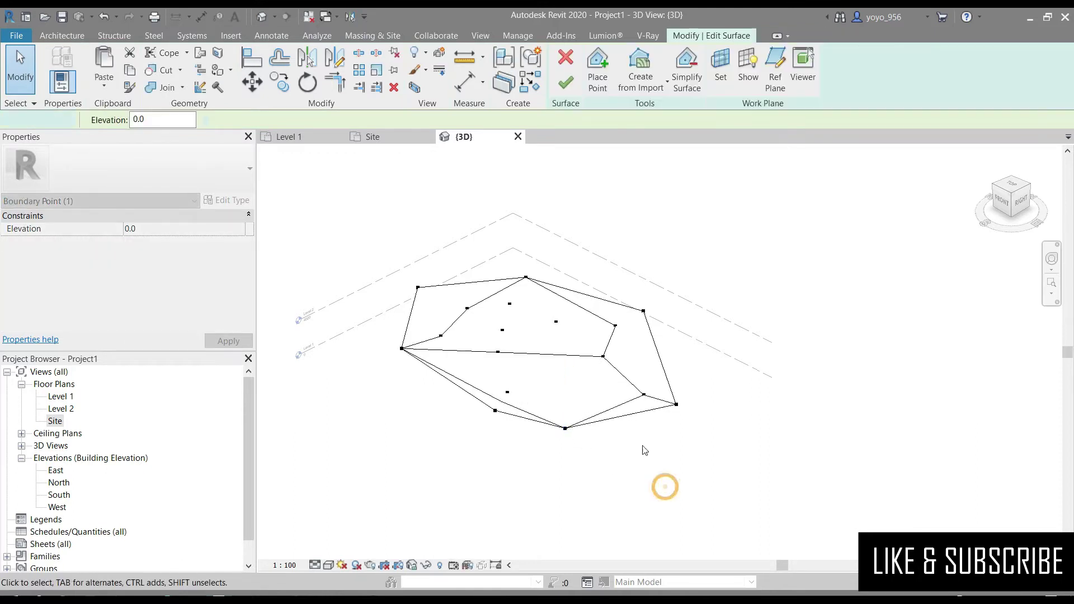
scroll(628, 343, "up", 1)
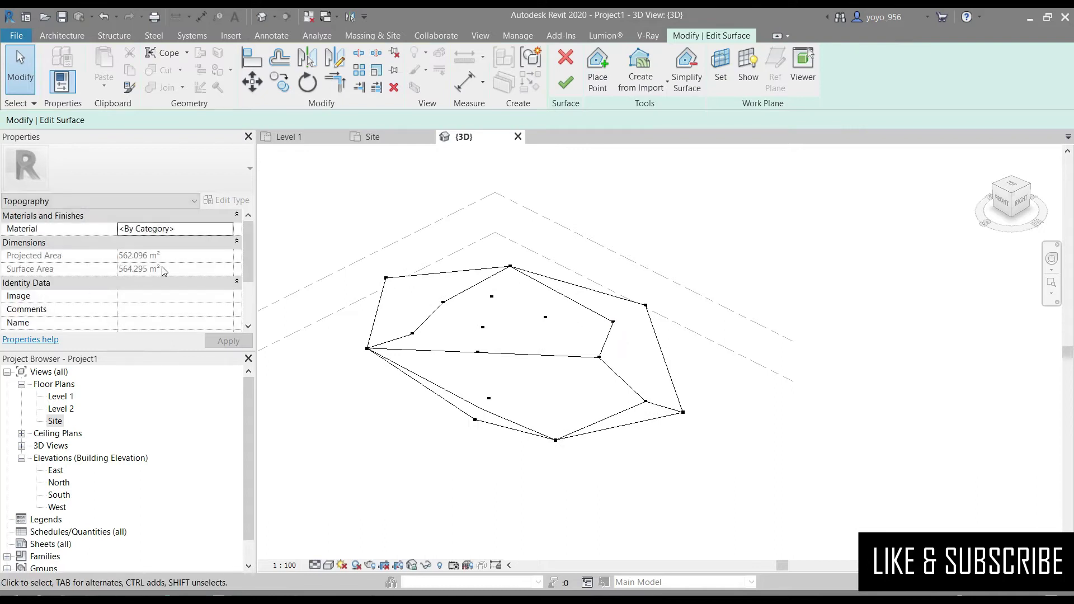
scroll(74, 398, "down", 1)
Step: In the North elevation, drag the peak boundary point down below Level 1
double_click(56, 470)
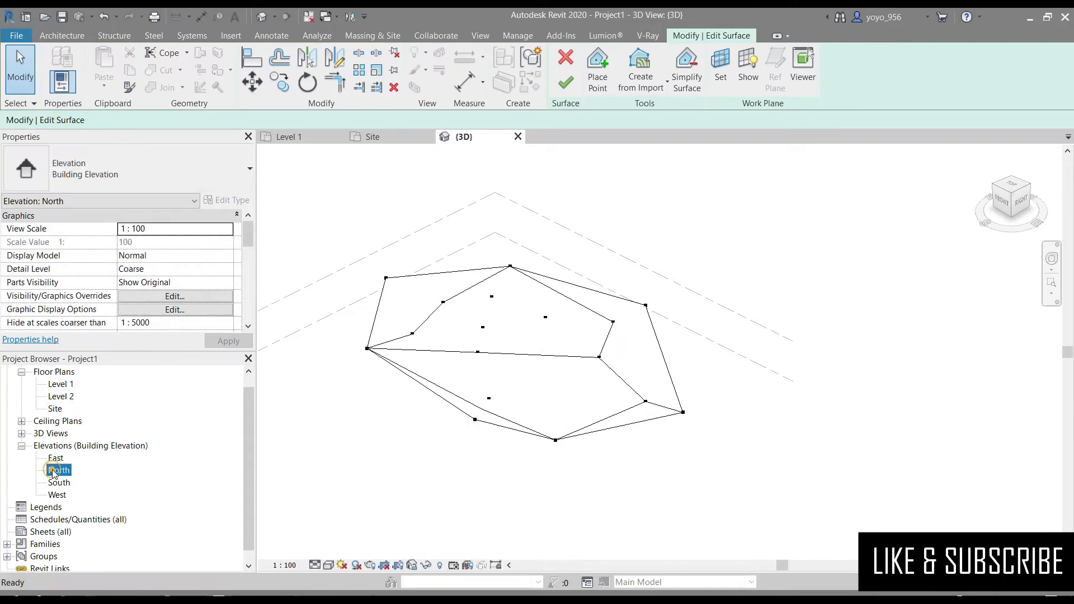
scroll(603, 359, "down", 1)
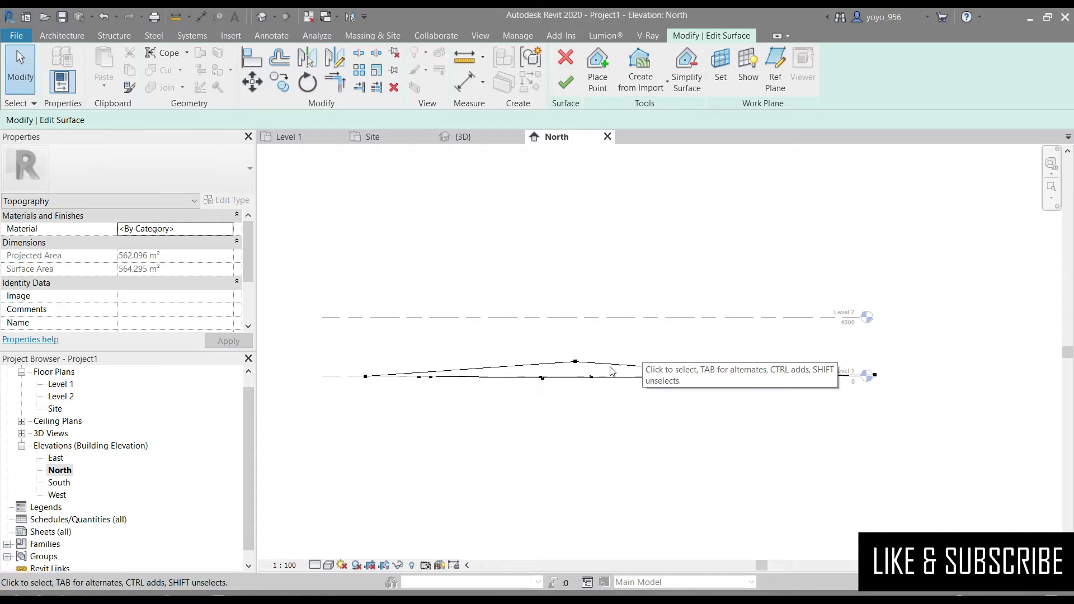
left_click(576, 362)
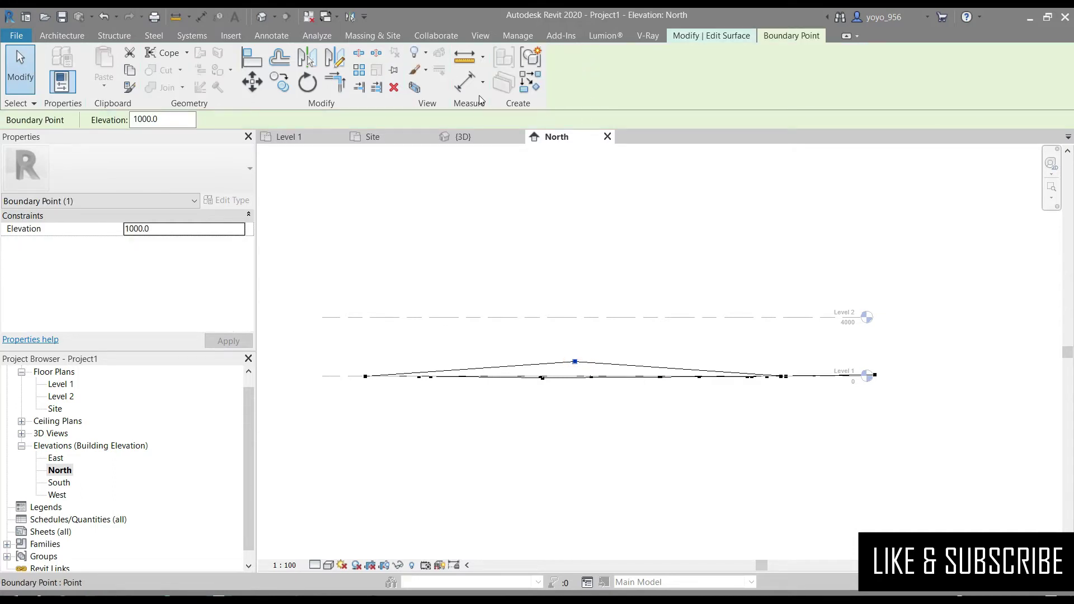
left_click(590, 376)
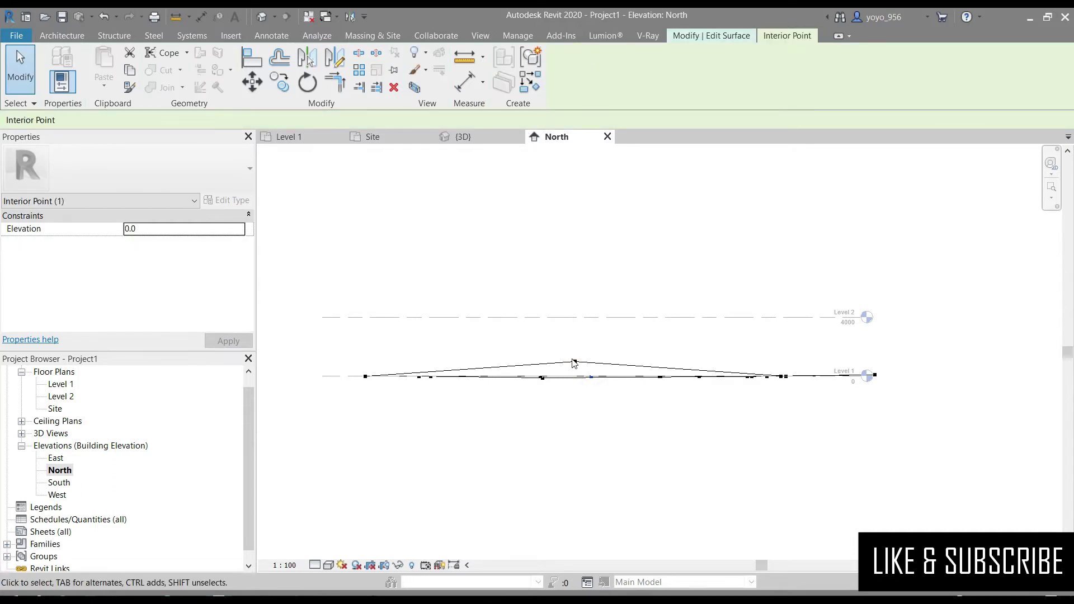
mouse_move(574, 362)
left_mouse_down()
mouse_move(568, 403)
mouse_move(561, 353)
left_mouse_up()
Step: Raise an interior point above Level 1, lower another to -583.9, and return to 3D
left_click(583, 376)
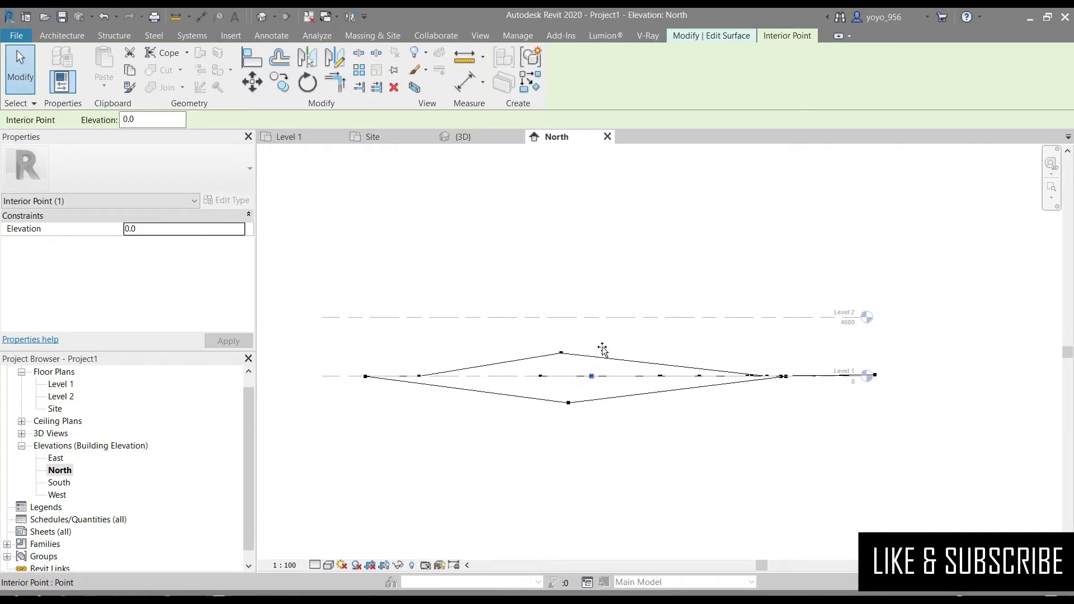
left_click_drag(592, 376, 588, 364)
scroll(535, 381, "up", 2)
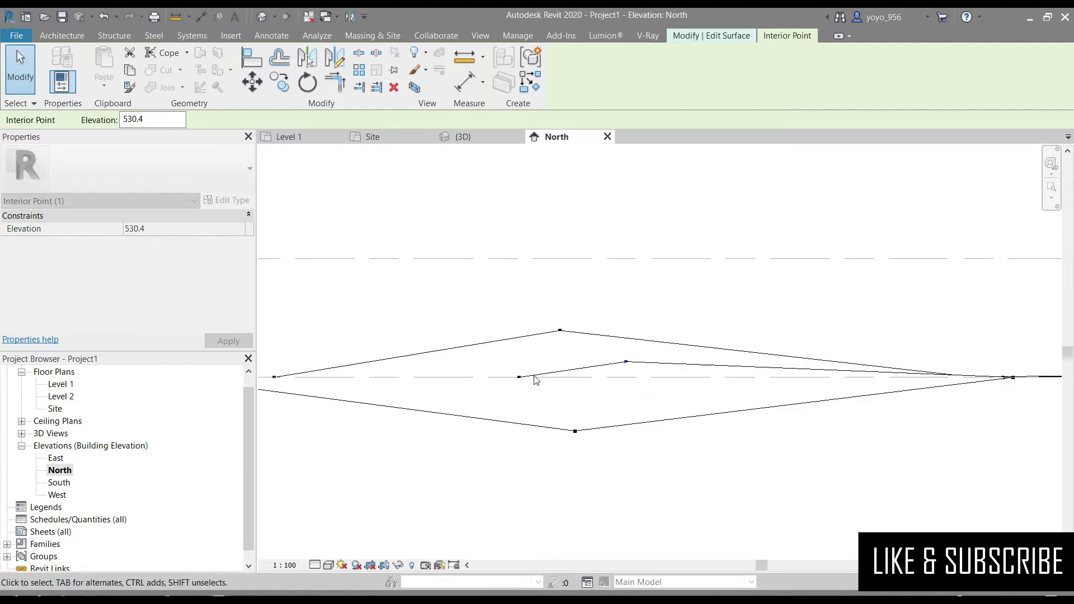
left_click_drag(519, 378, 487, 395)
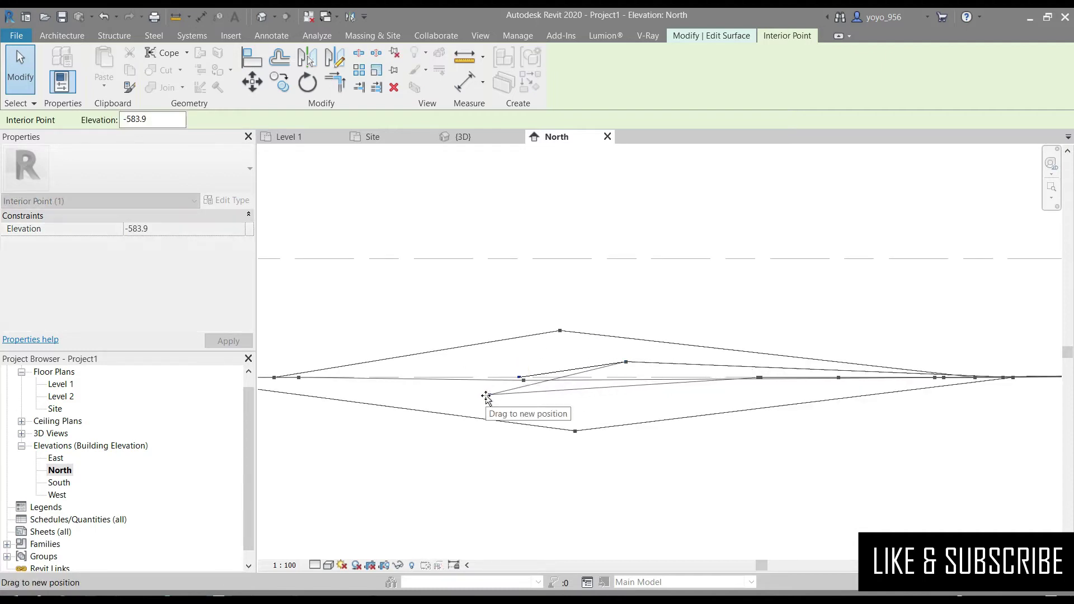
scroll(456, 372, "down", 2)
left_click(472, 136)
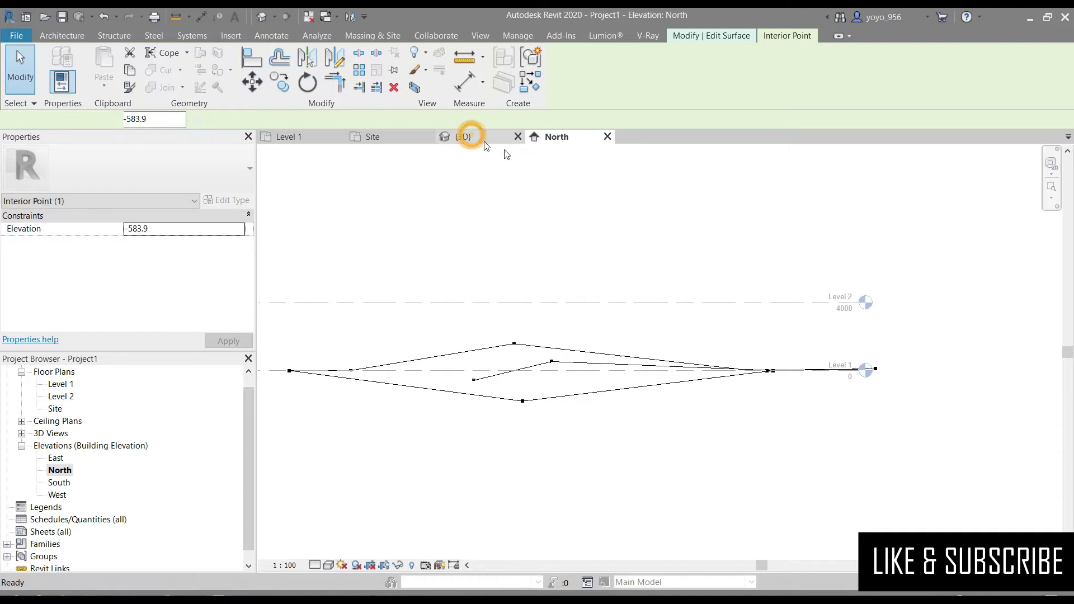
scroll(559, 364, "up", 2)
Step: Orient the view to a top corner and finish editing the topography surface
scroll(835, 399, "down", 1)
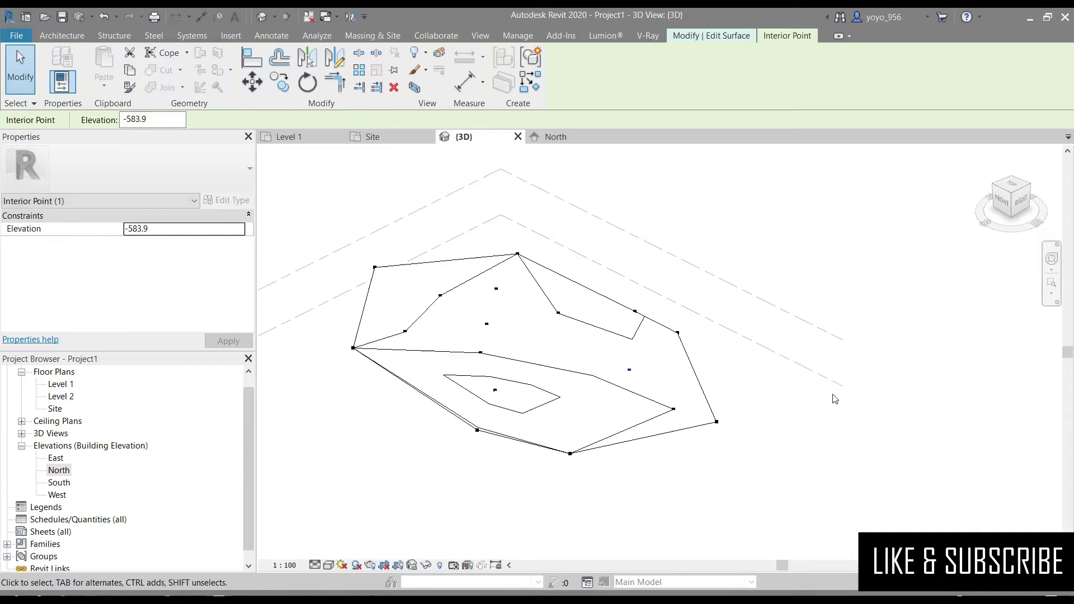
left_click(835, 399)
left_click(1022, 202)
left_click(1028, 183)
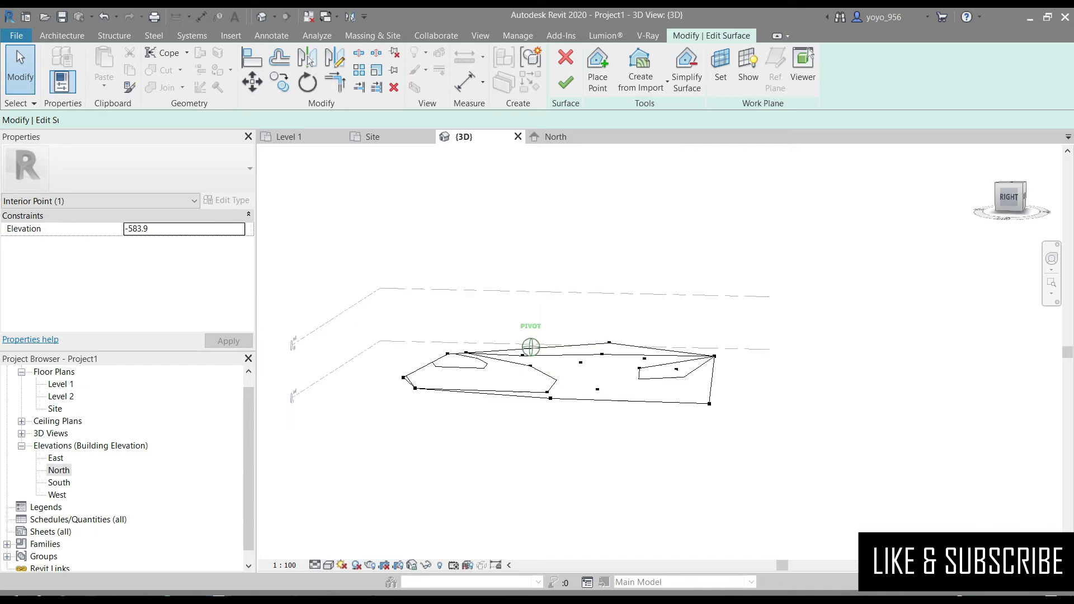
left_click(561, 85)
Step: Switch the 3D view's visual style to Shaded
left_click(329, 565)
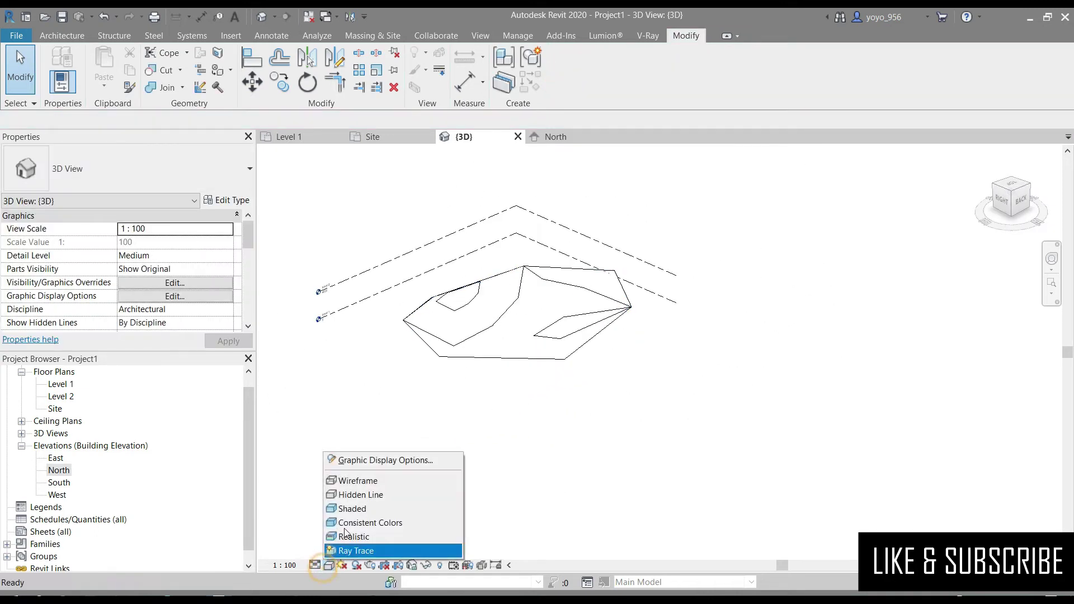
left_click(351, 508)
scroll(389, 412, "up", 2)
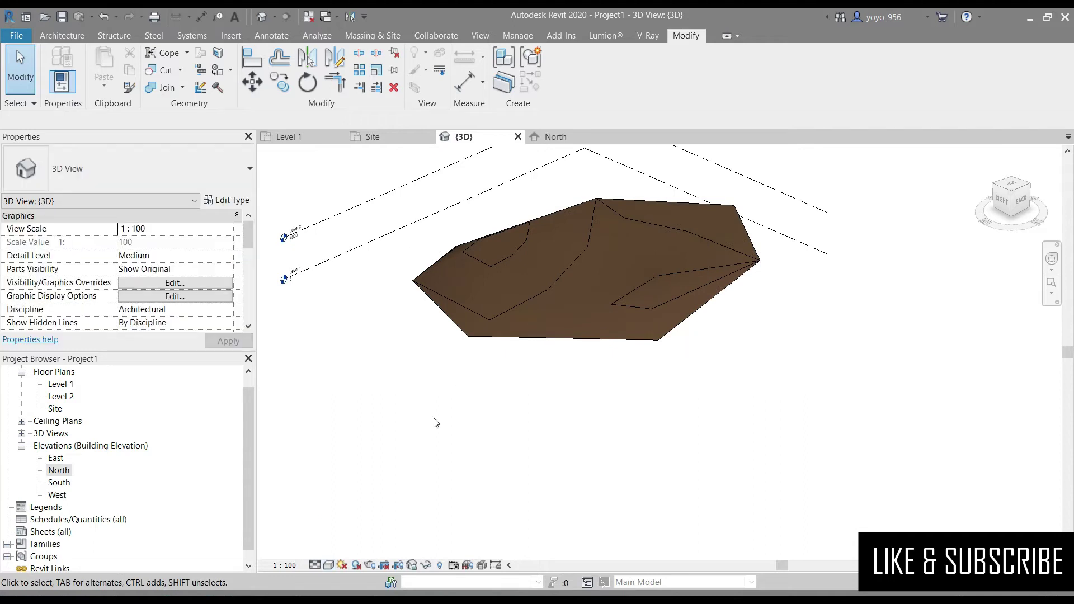
left_click(329, 565)
left_click(588, 422)
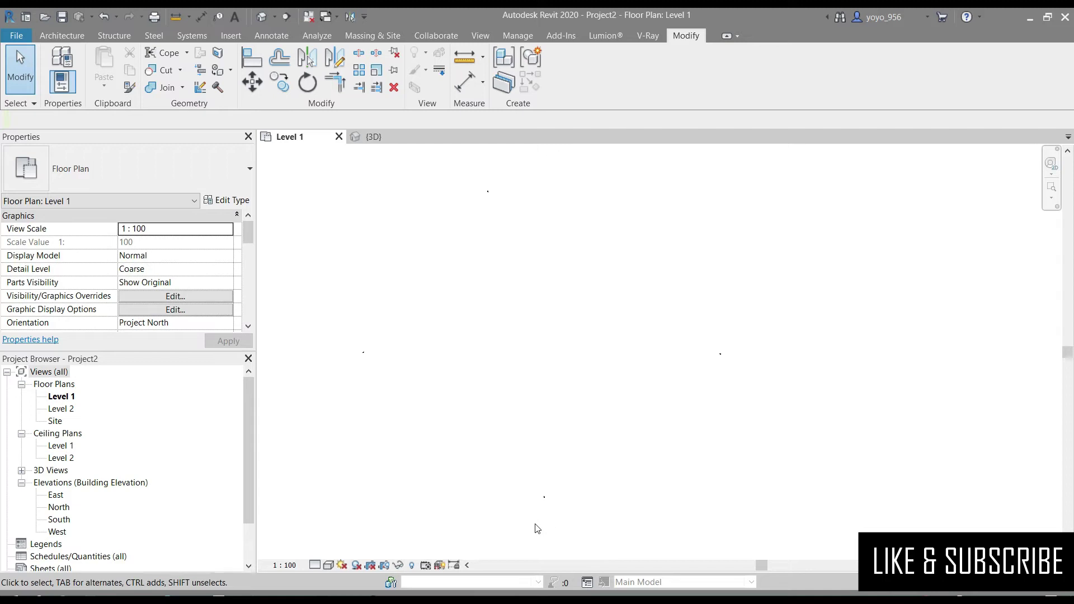
Step: In the new Project2, bring up the Massing & Site tools, then the Insert linking tools
scroll(498, 531, "up", 1)
left_click(391, 37)
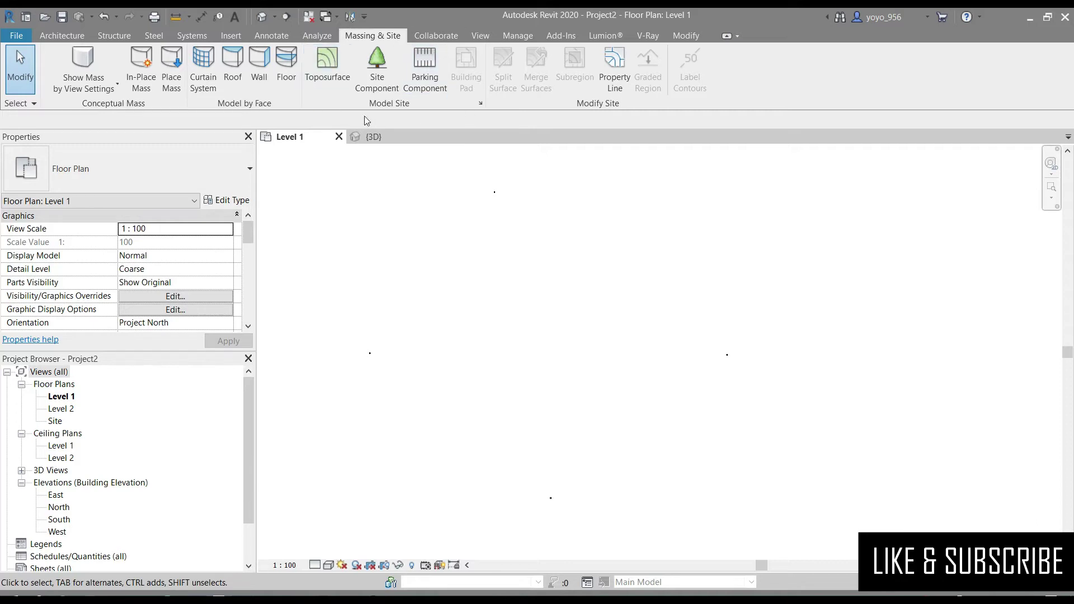
left_click(231, 36)
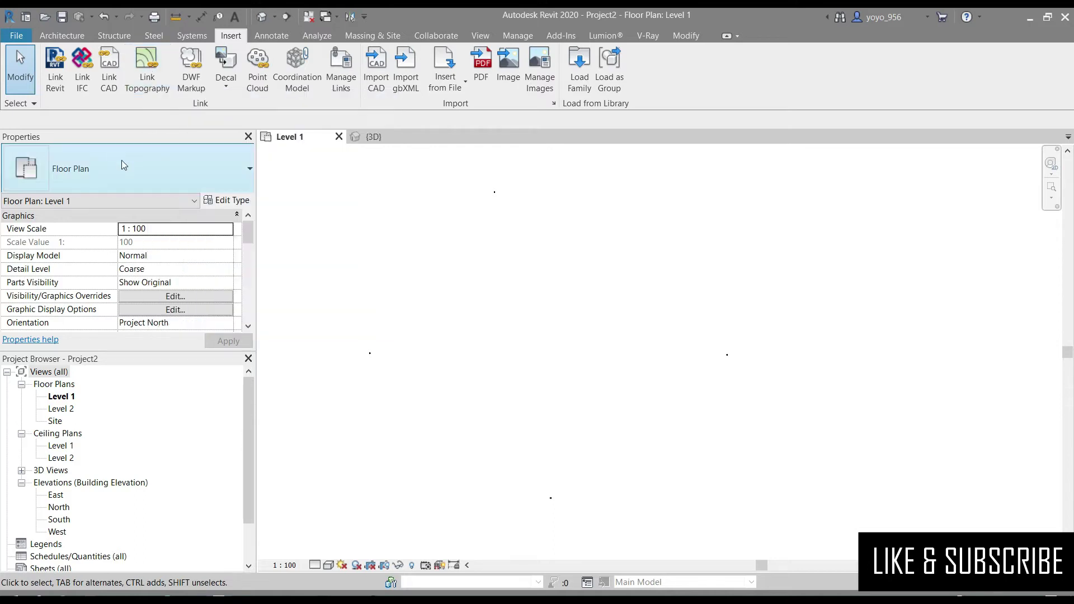
Step: Link the Loteamento_Triunfo_2D.dwg contour drawing from the Desktop using Link CAD
left_click(106, 80)
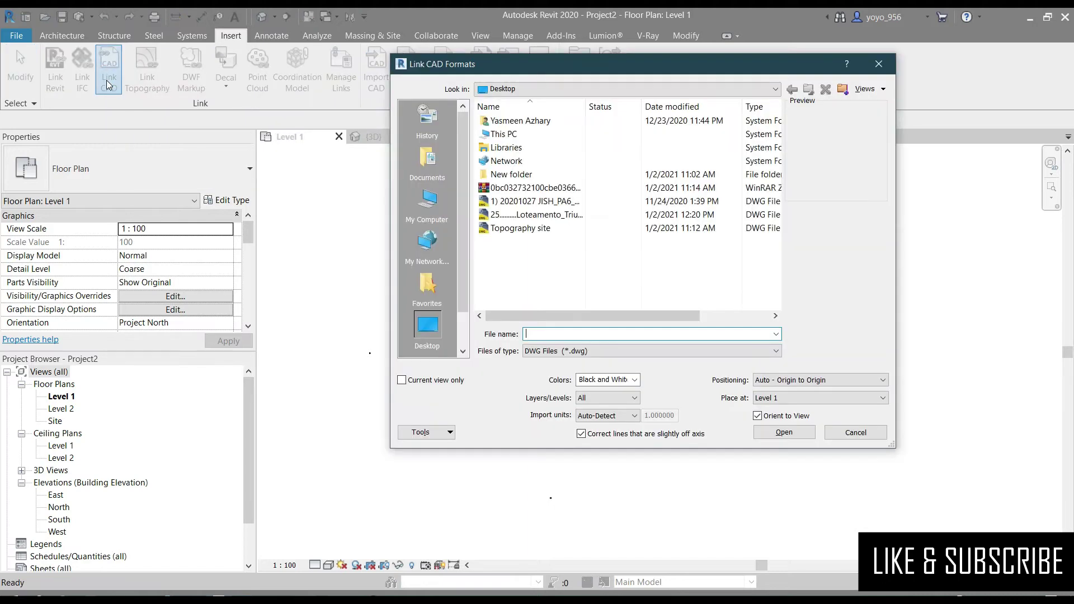
left_click(516, 234)
left_click(534, 217)
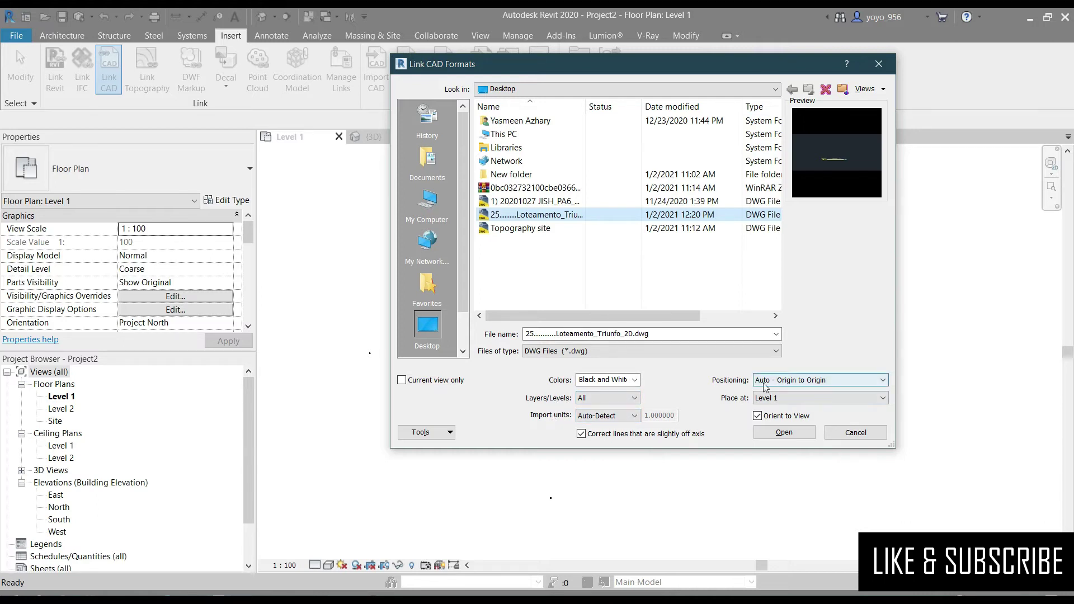
left_click(768, 436)
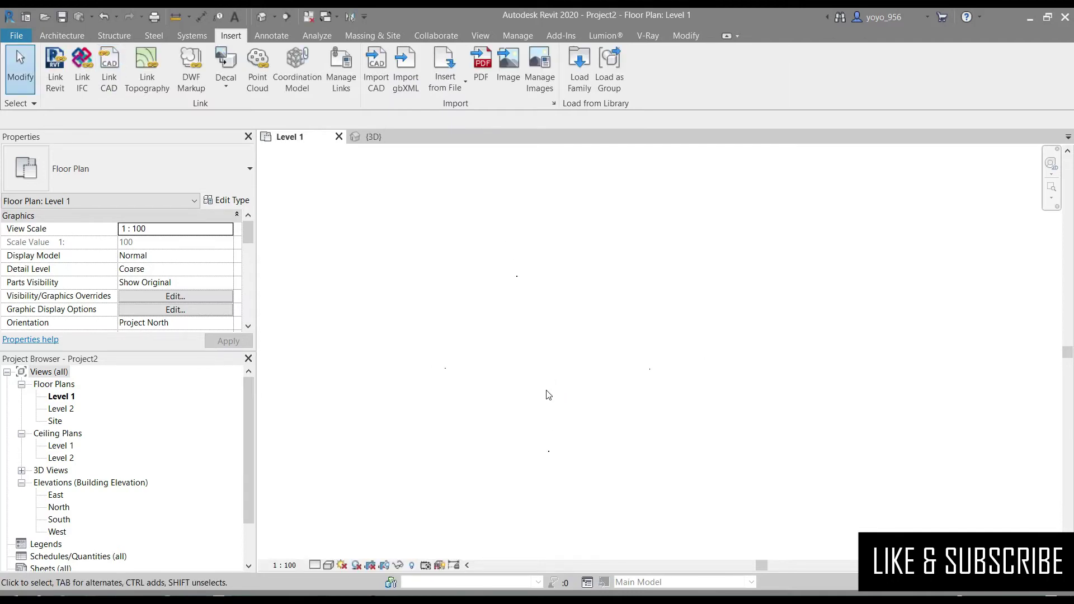
Step: Move the linked DWG toward the plan centre, then up and to the right
left_click(740, 150)
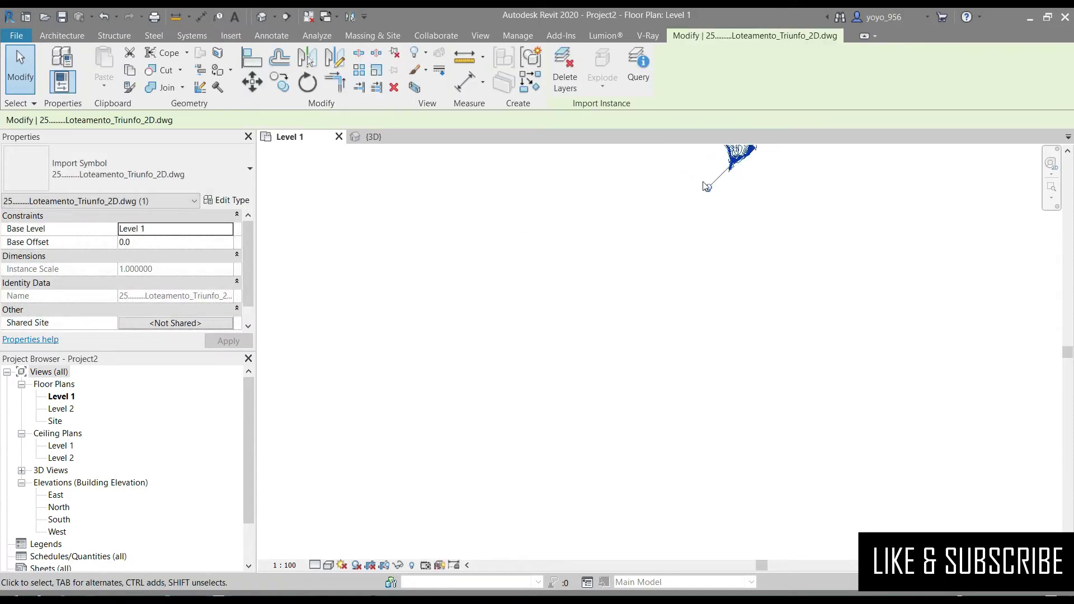
left_click_drag(629, 359, 522, 437)
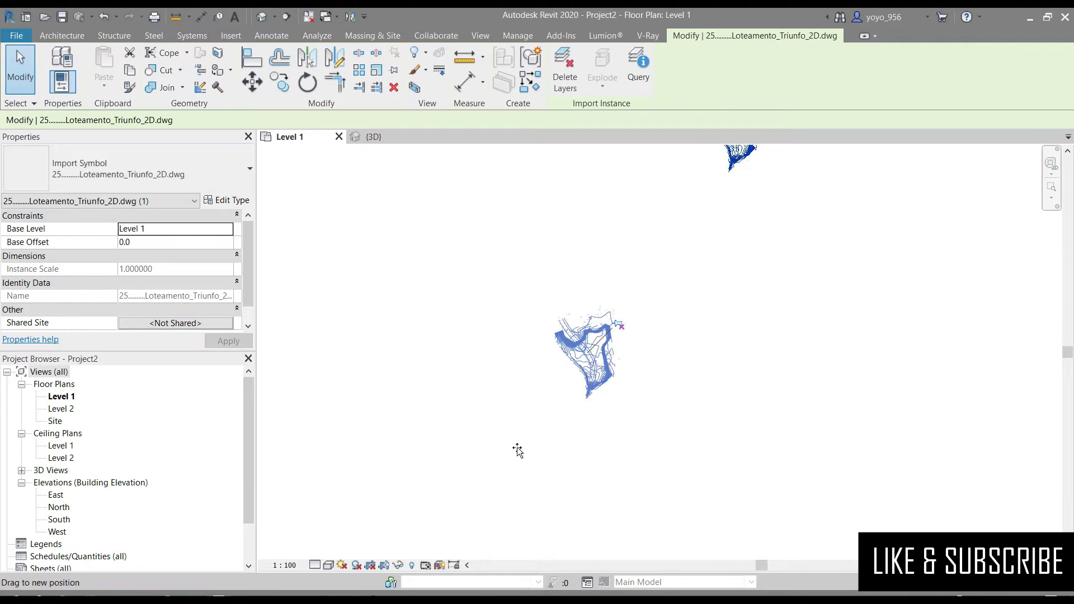
scroll(502, 425, "up", 2)
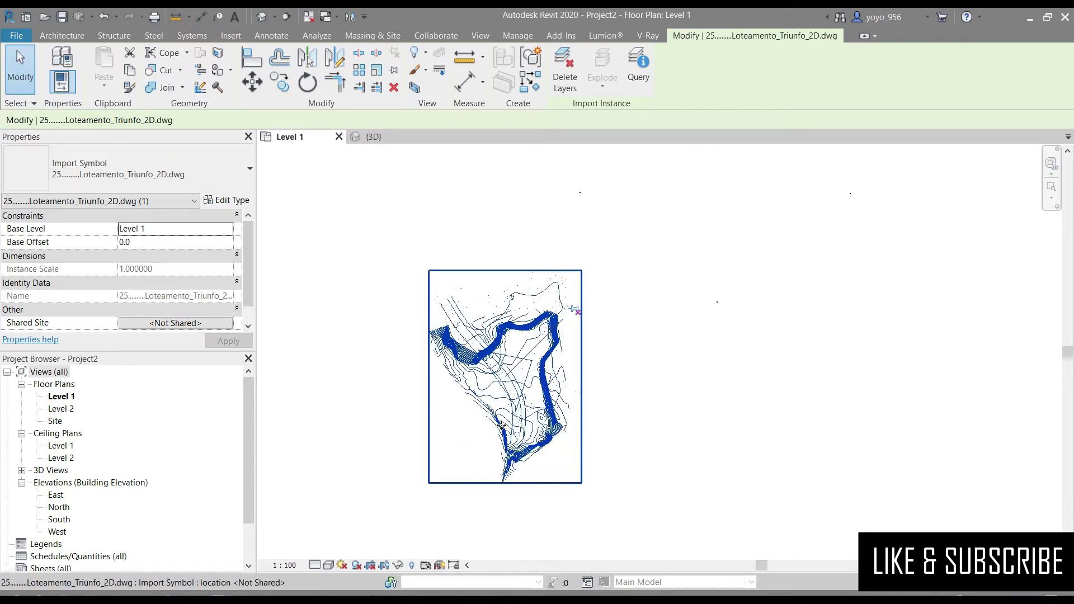
scroll(502, 425, "up", 1)
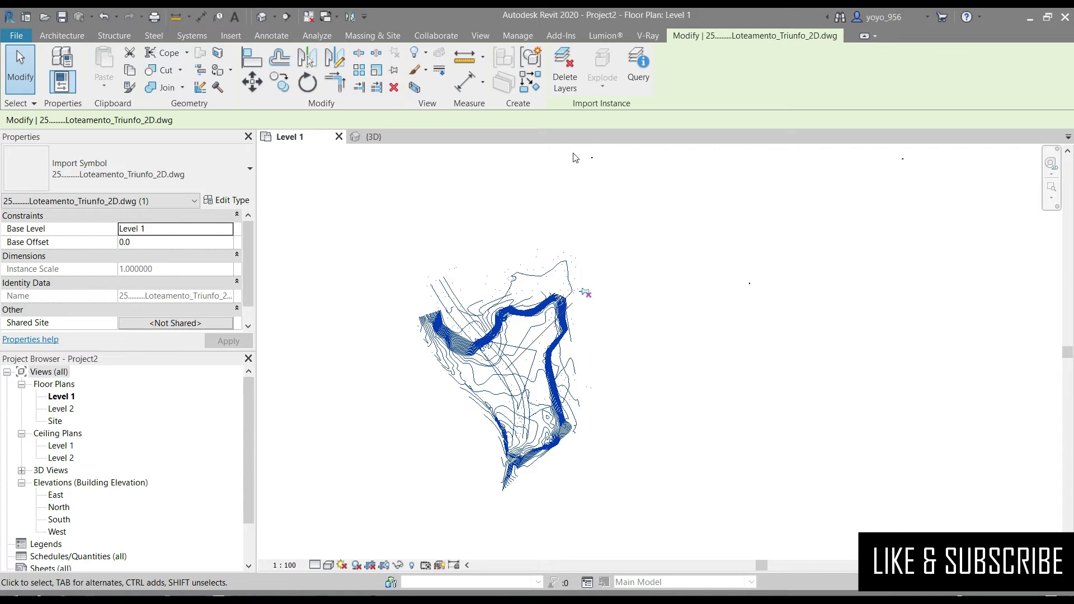
mouse_move(529, 356)
left_mouse_down()
mouse_move(618, 240)
mouse_move(629, 250)
left_mouse_up()
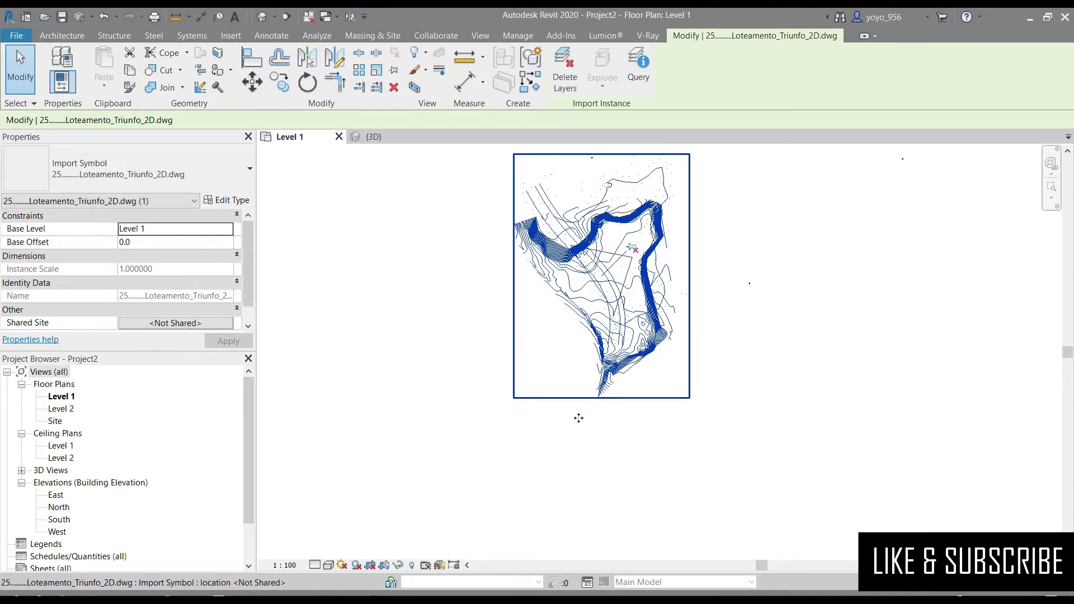
scroll(607, 408, "up", 2)
scroll(609, 410, "up", 2)
scroll(609, 411, "down", 2)
scroll(557, 367, "down", 2)
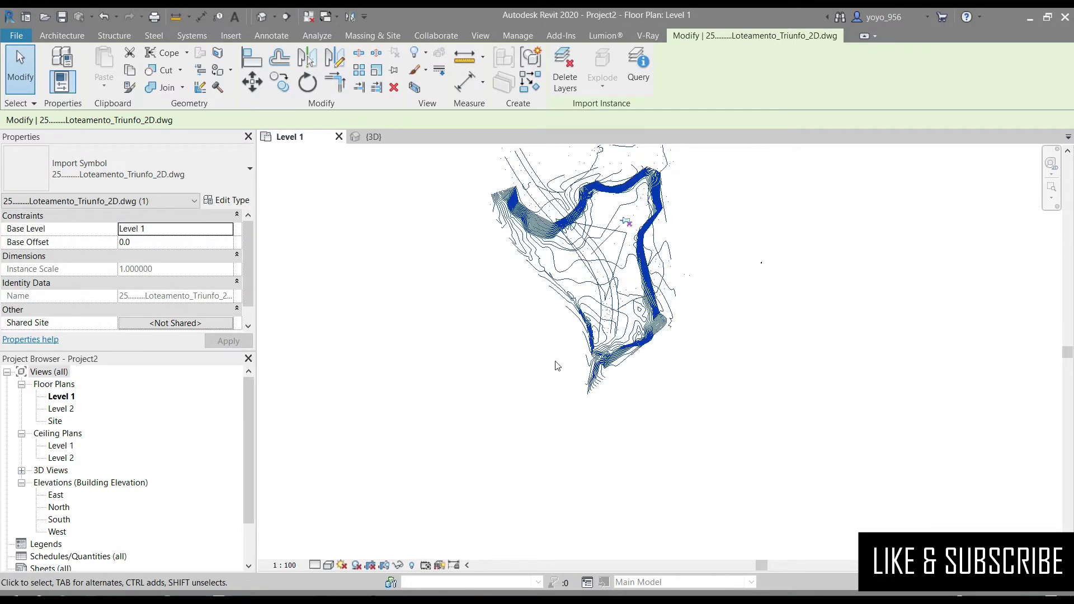
scroll(556, 367, "down", 2)
scroll(655, 262, "up", 1)
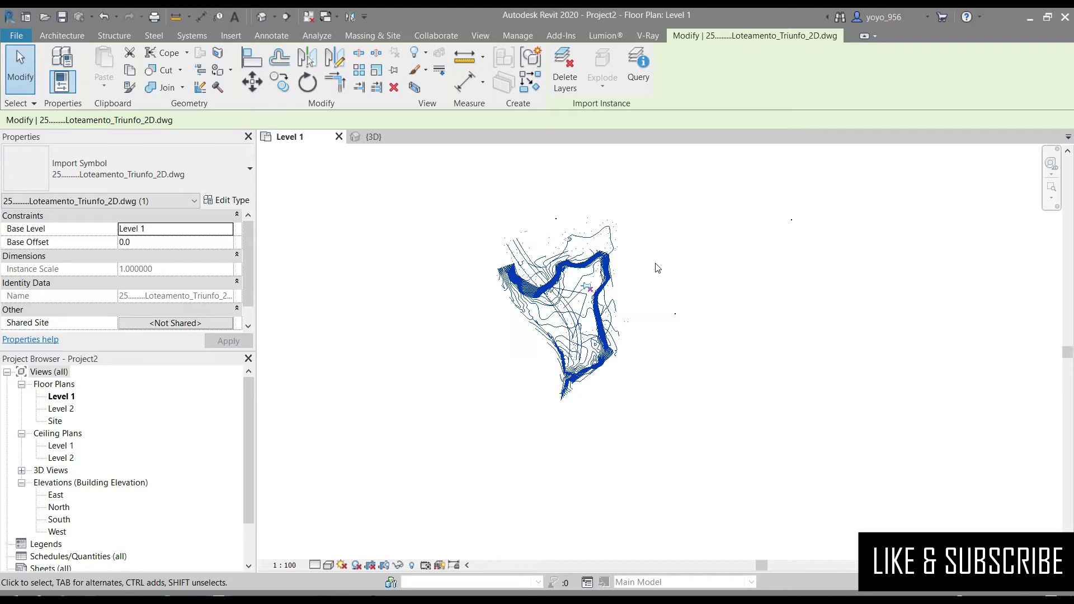
Step: Shift the contour drawing right, then back up-left, and set it at its new position
left_click_drag(593, 314, 846, 350)
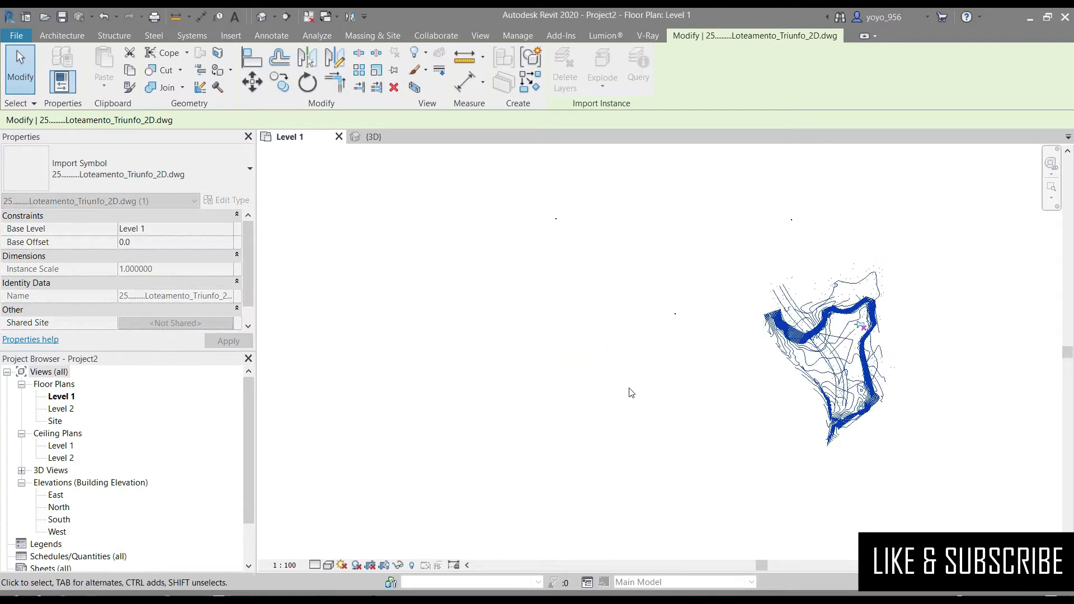
scroll(607, 277, "down", 1)
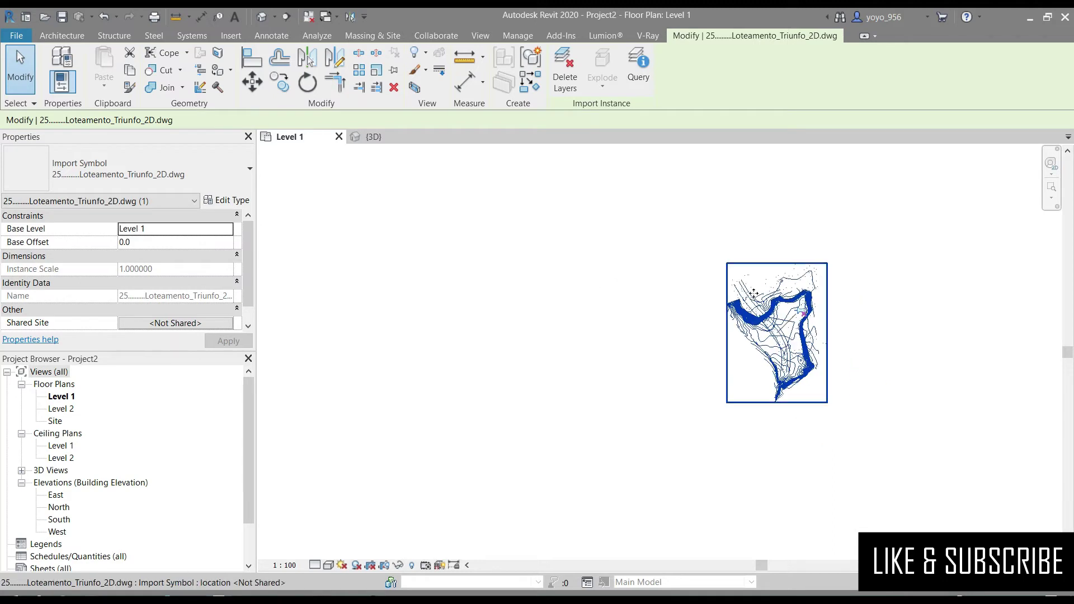
scroll(672, 383, "down", 1)
scroll(758, 308, "up", 2)
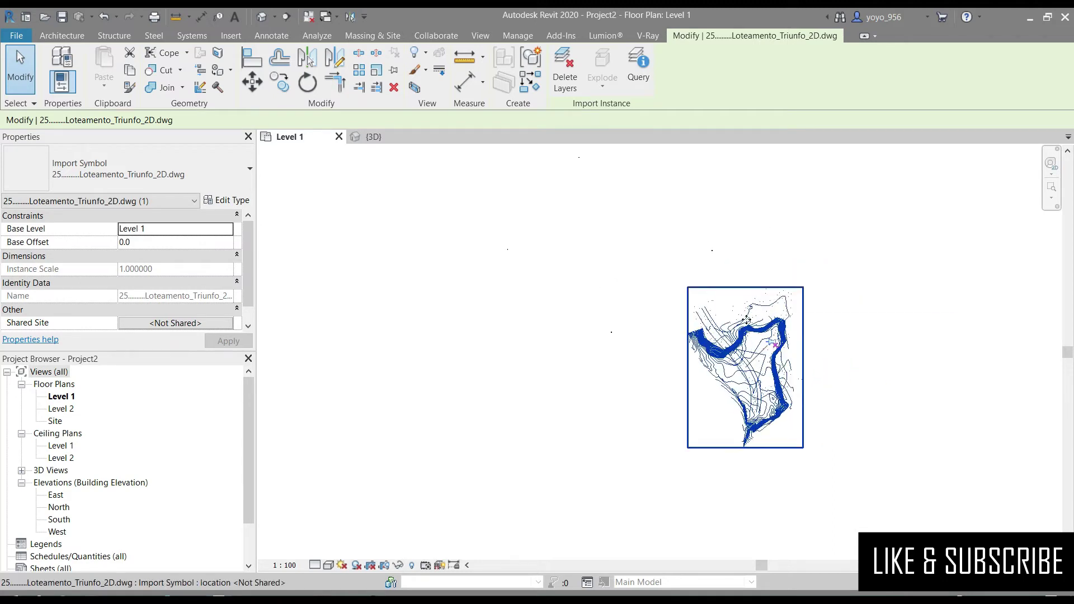
middle_click_drag(628, 443, 603, 488)
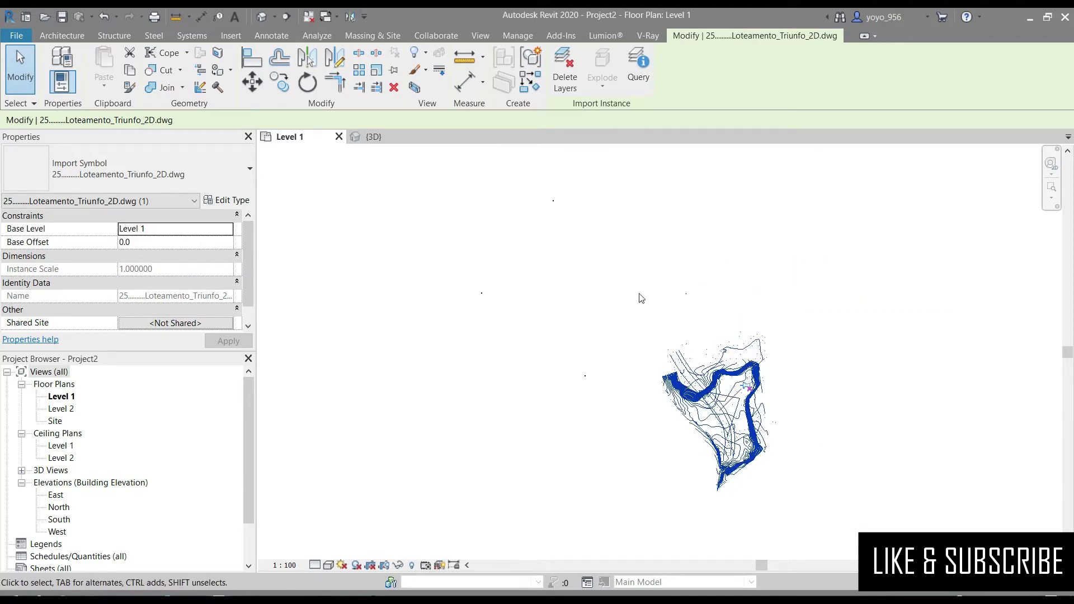
left_click_drag(744, 436, 582, 302)
left_click(695, 347)
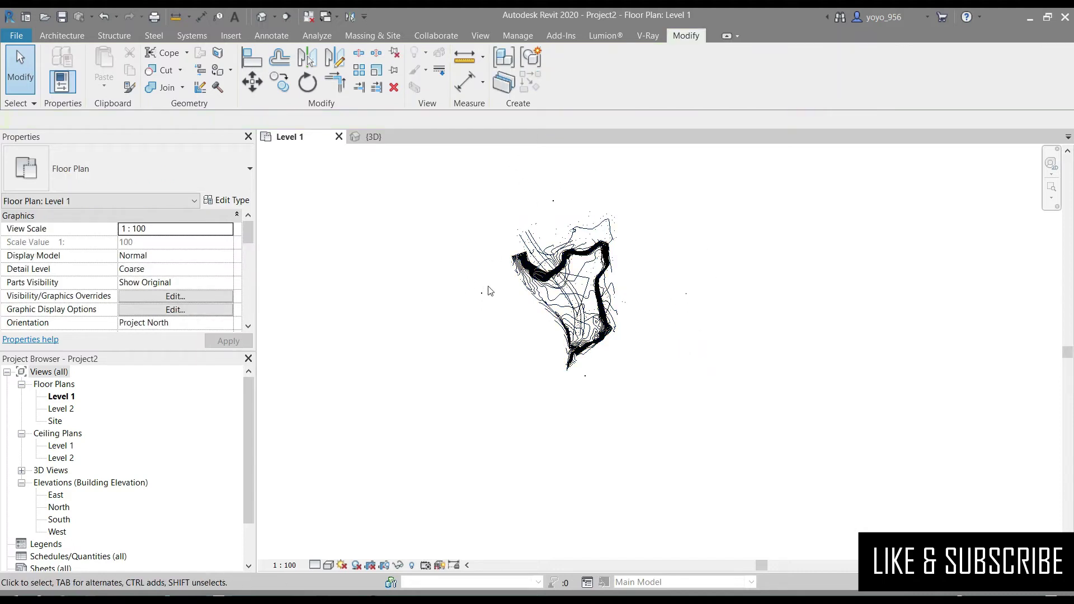
Step: Select the imported contour drawing and bring up its Delete Layers list
scroll(657, 203, "up", 1)
left_click(580, 314)
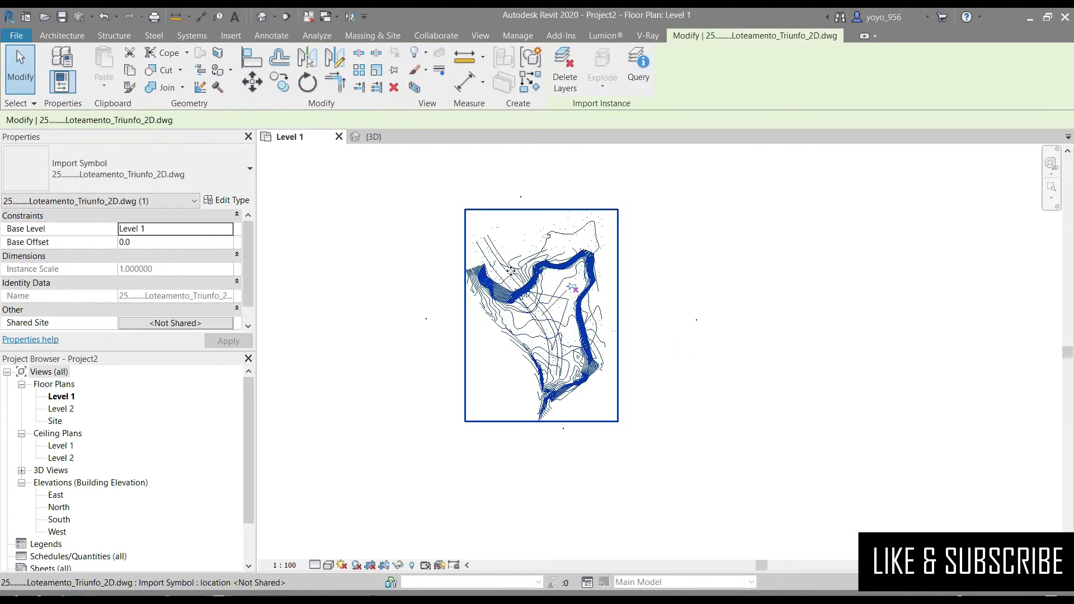
left_click(627, 226)
left_click(572, 268)
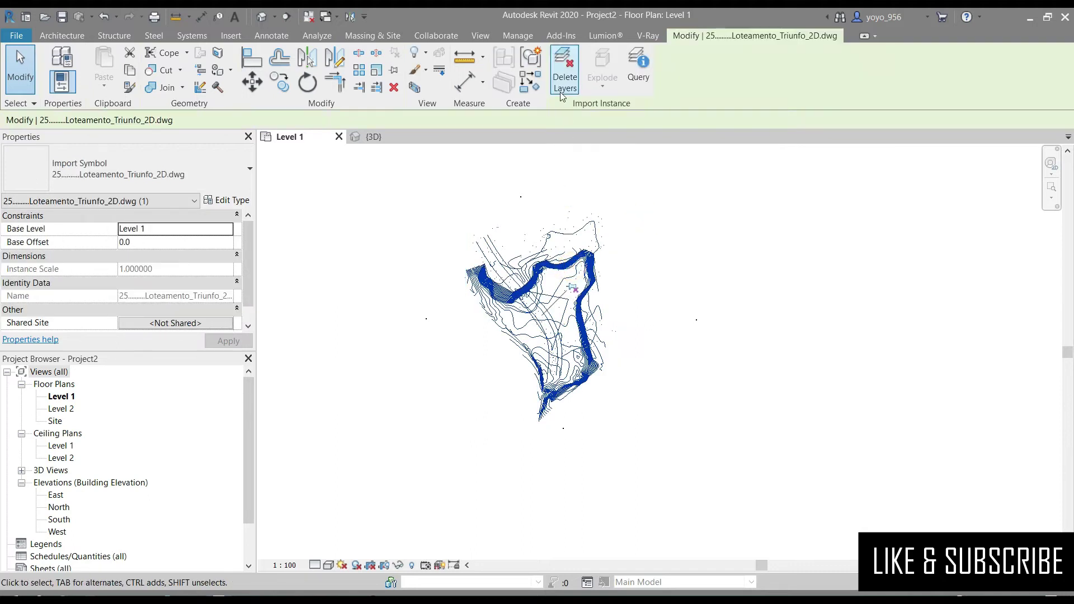
left_click(559, 92)
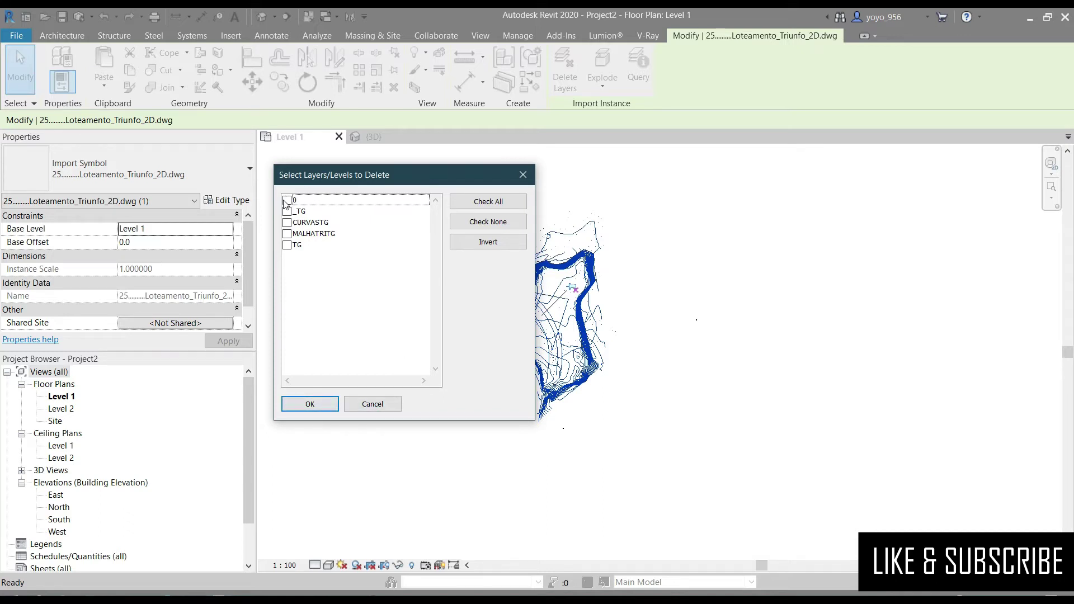
Step: Delete layer 0 from the contour DWG, then delete the import and undo it
left_click(287, 201)
left_click(311, 405)
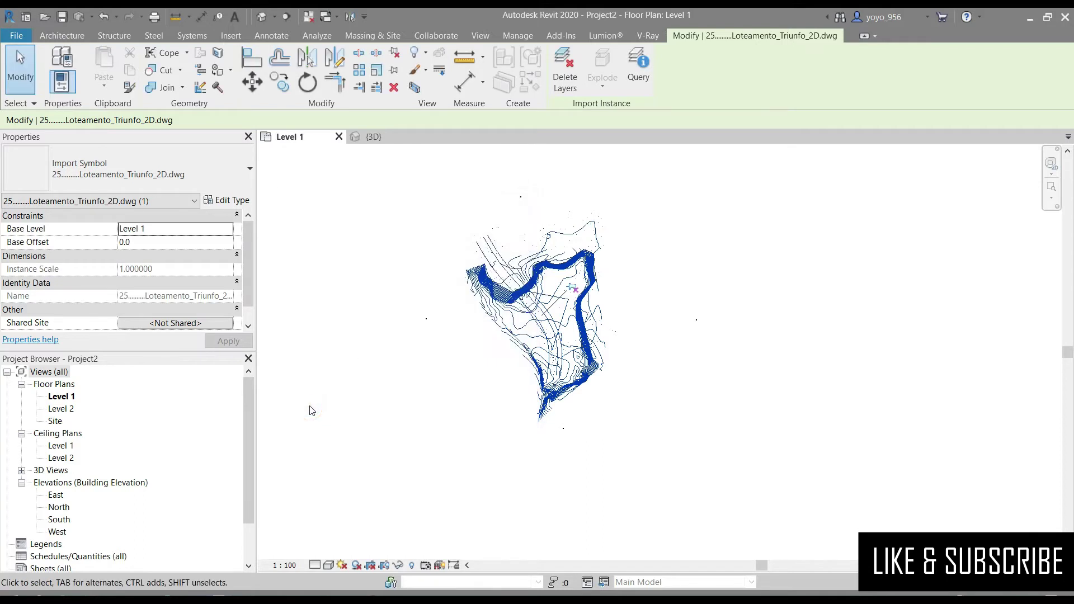
key("Delete")
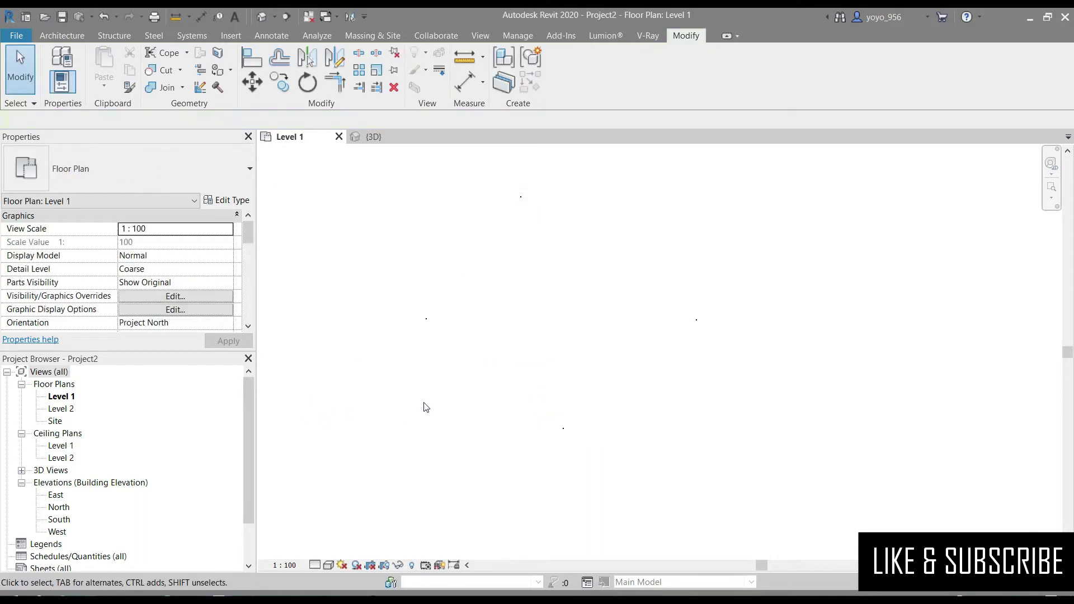
key("ctrl+z")
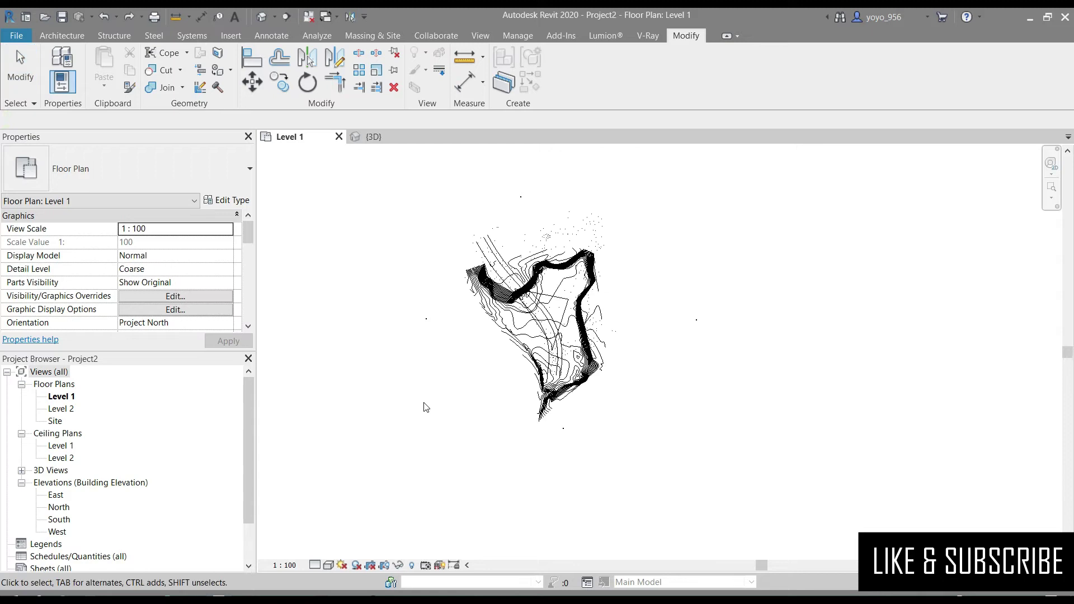
Step: Inspect the imported terrain in the 3D view, then return to the Level 1 plan
left_click(495, 297)
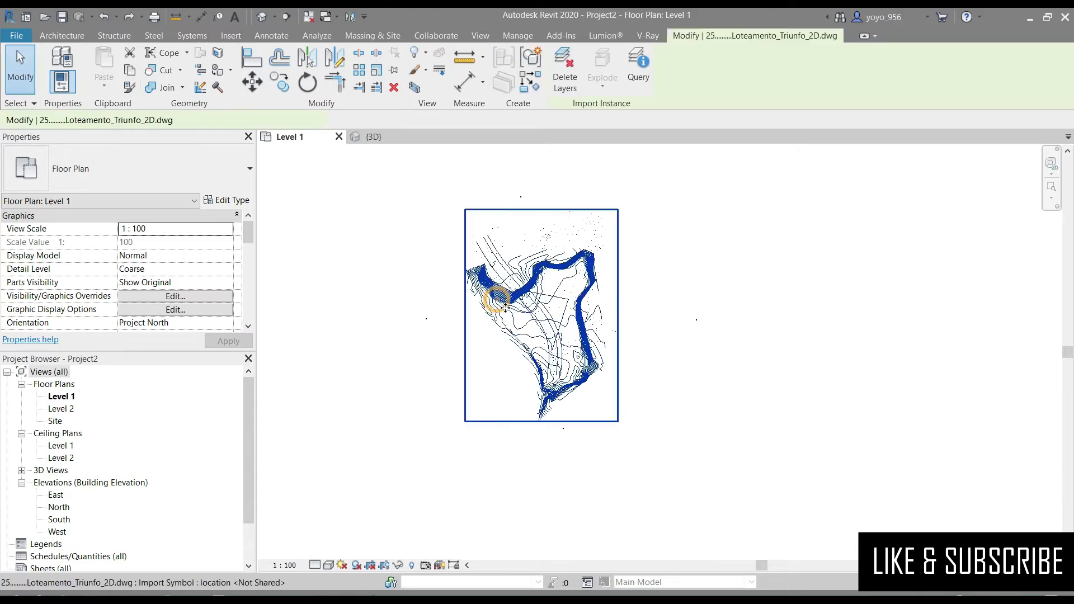
left_click(373, 212)
scroll(616, 288, "up", 2)
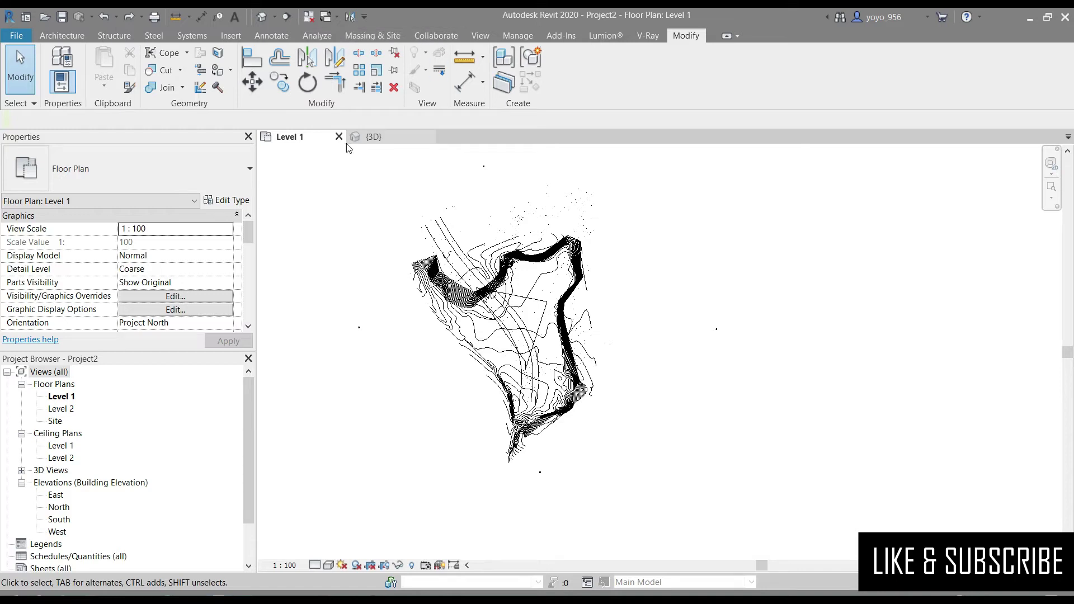
left_click(370, 137)
middle_click_drag(683, 312, 631, 343)
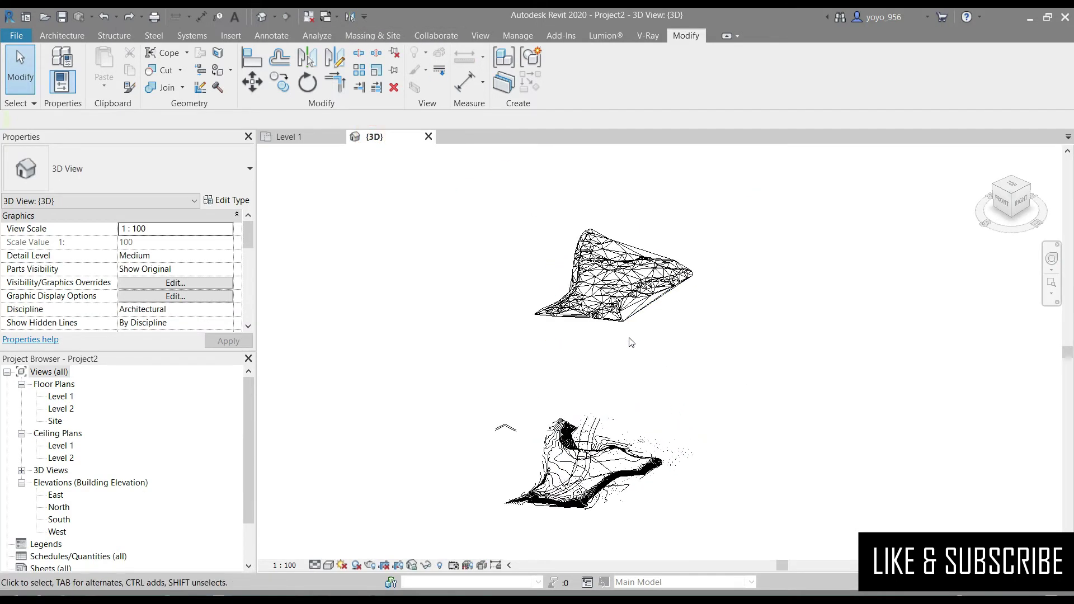
left_click(590, 500)
left_click(792, 309)
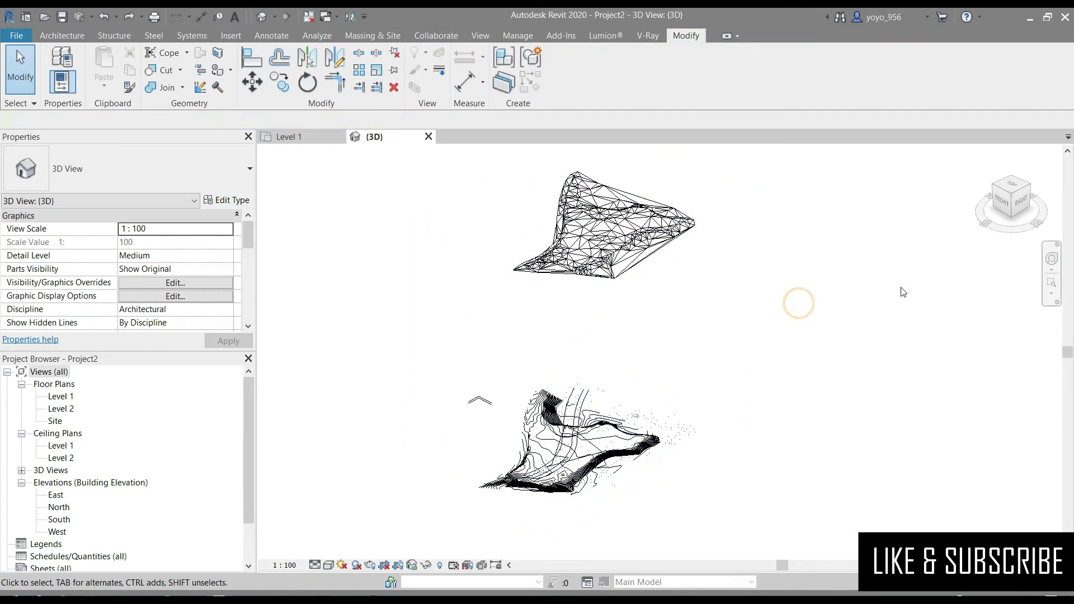
mouse_move(1007, 202)
left_mouse_down()
mouse_move(978, 183)
mouse_move(990, 190)
left_mouse_up()
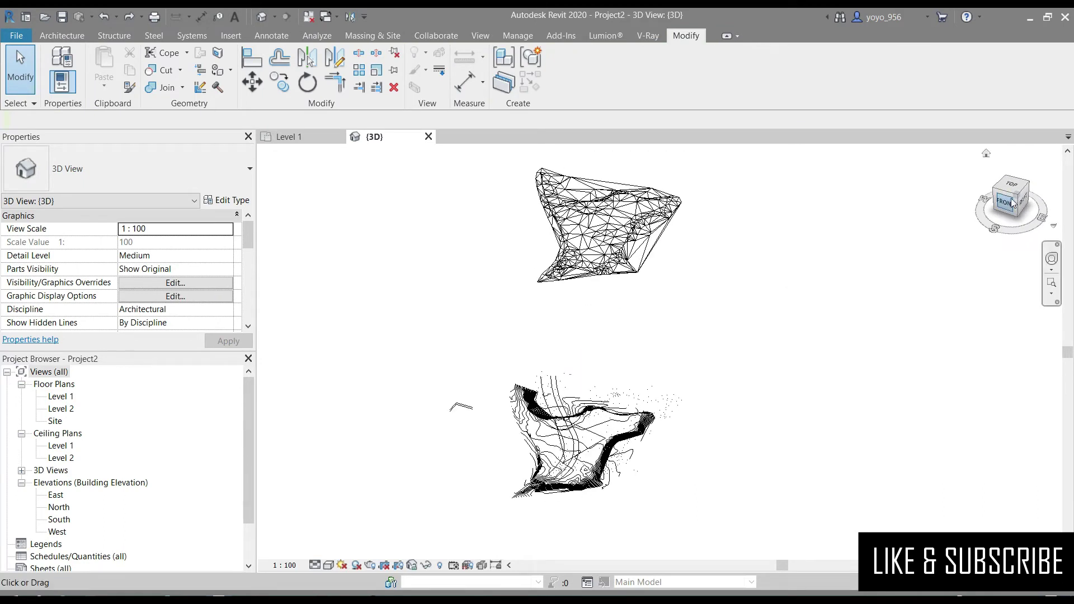
left_click(287, 136)
Step: Start a new toposurface from the Massing & Site tools and dismiss the visibility warning
left_click(436, 191)
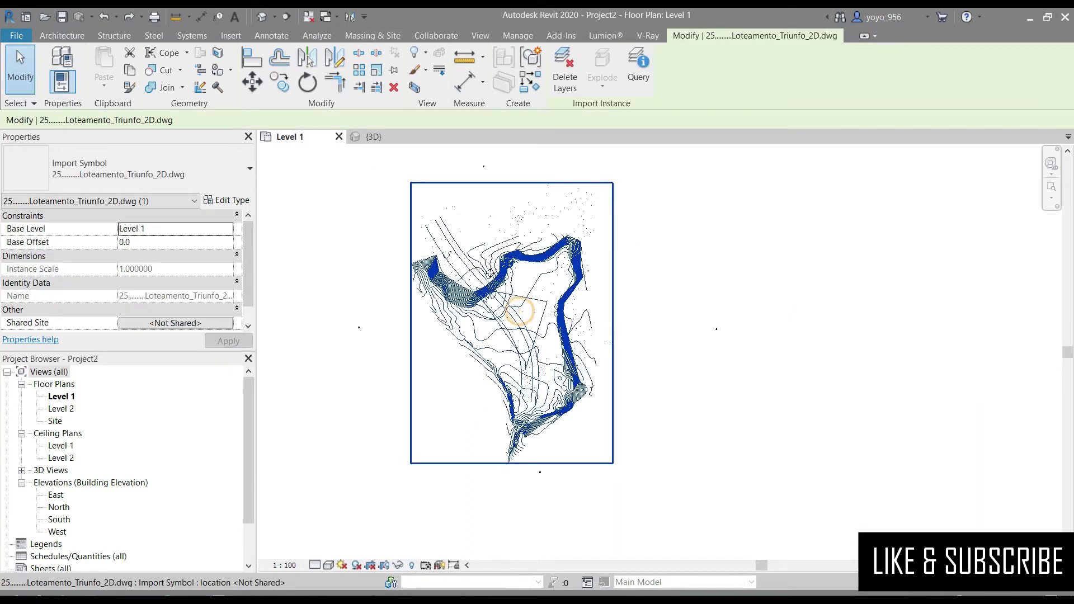
left_click(361, 34)
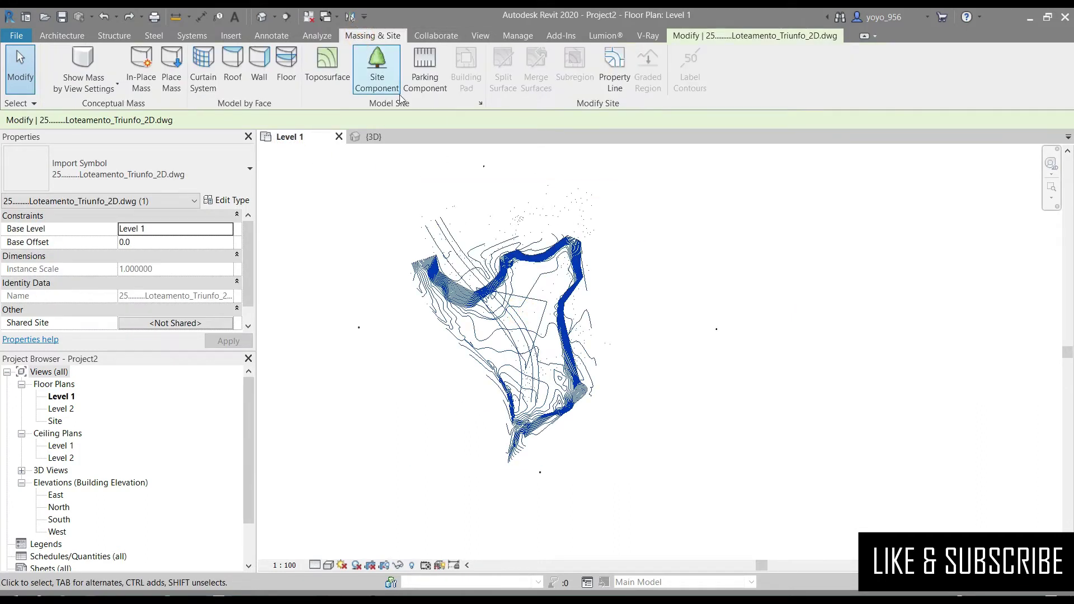
left_click(328, 62)
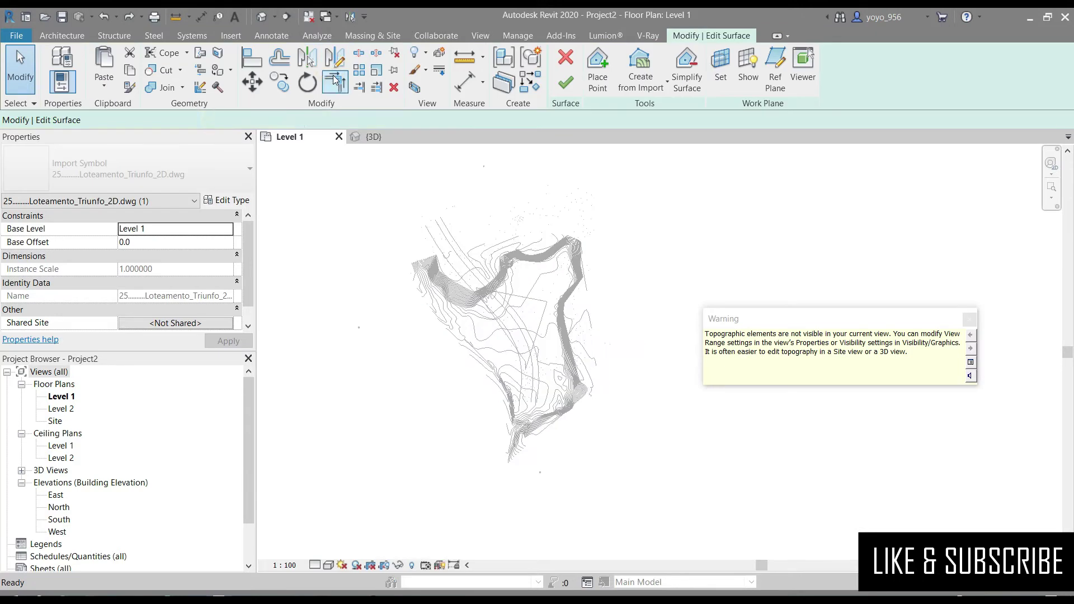
left_click(970, 320)
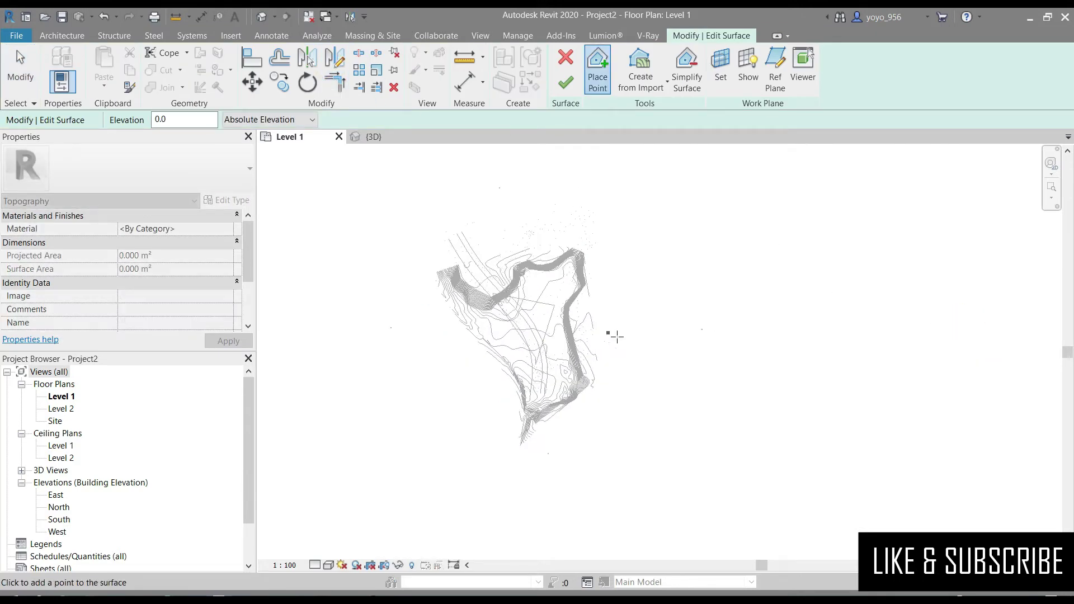
scroll(631, 335, "down", 2)
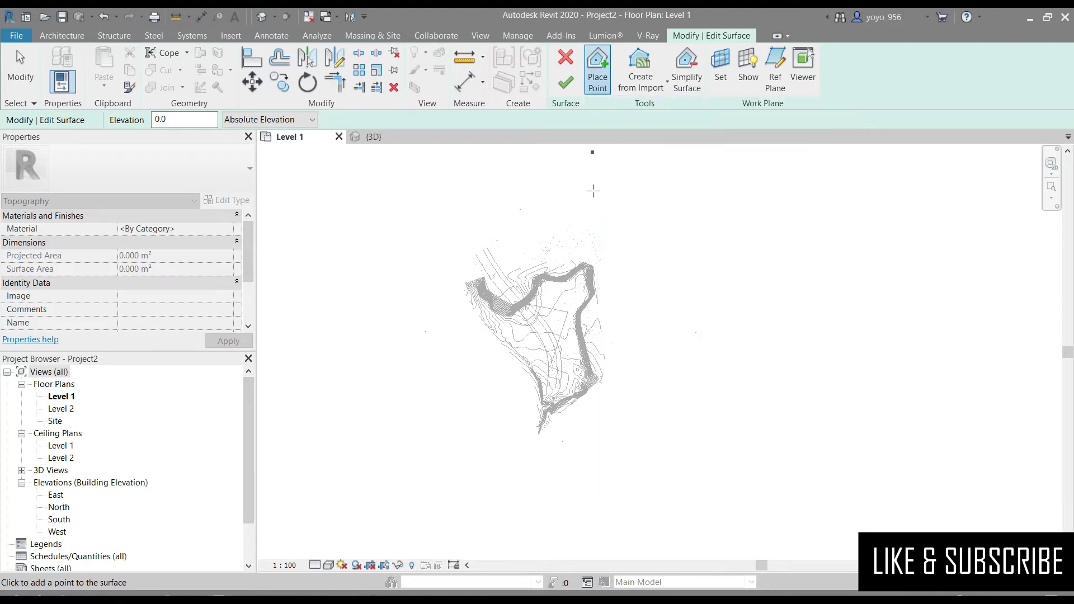
scroll(554, 286, "up", 2)
scroll(582, 280, "up", 2)
scroll(589, 280, "up", 3)
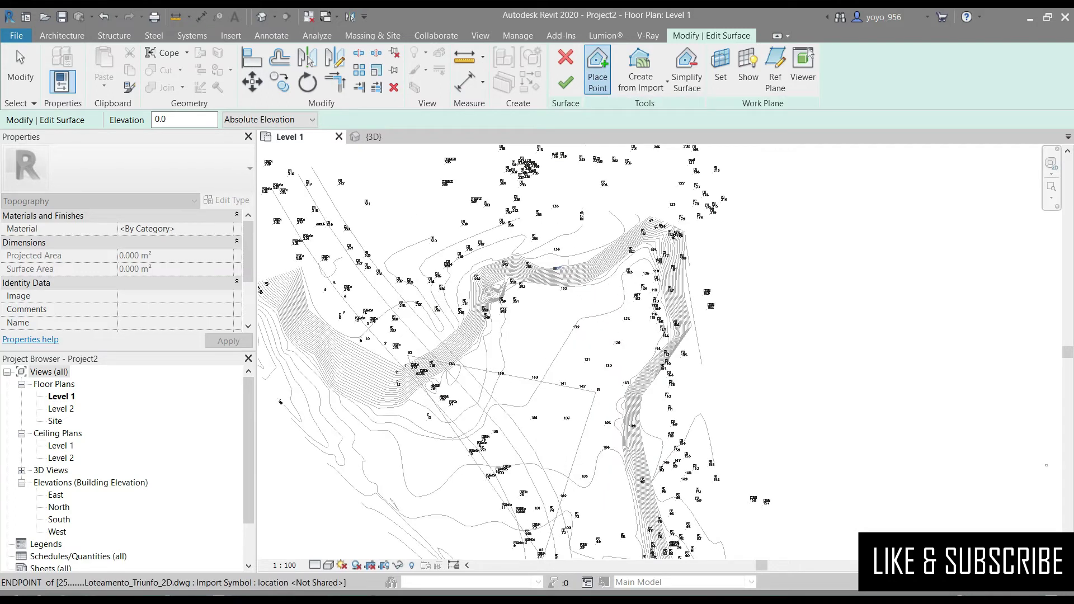
scroll(508, 258, "up", 2)
scroll(501, 255, "up", 3)
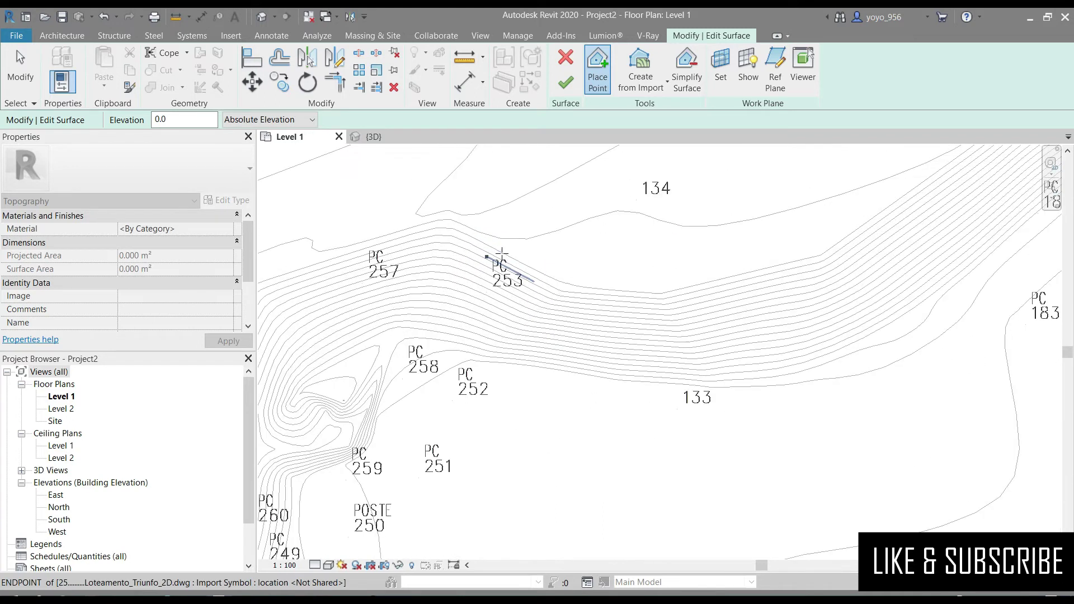
scroll(498, 263, "up", 1)
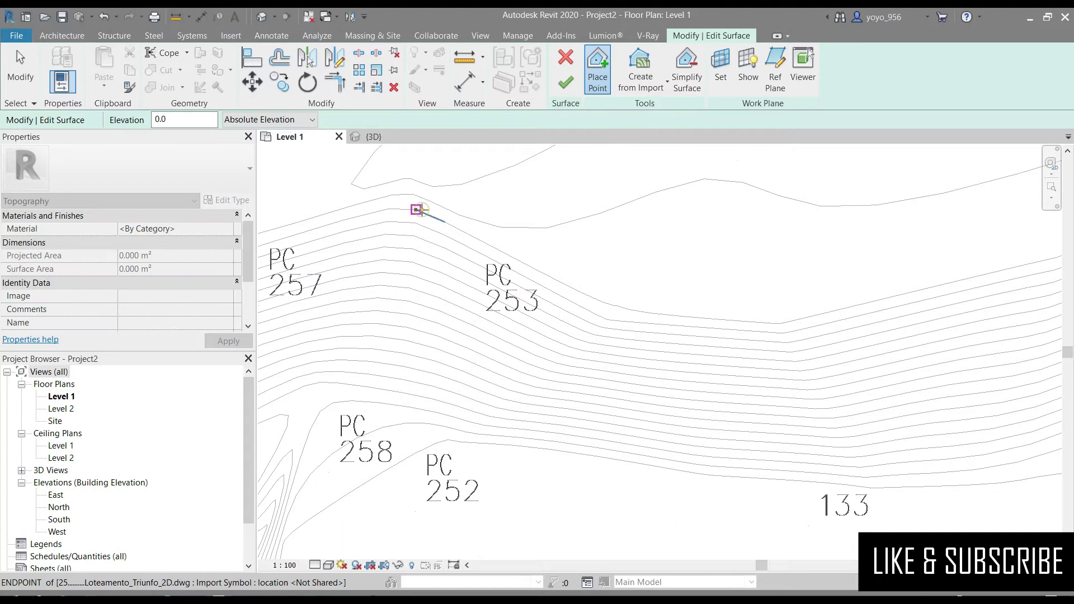
Step: Place topography points at contour endpoints across the drawing
left_click(487, 244)
left_click(770, 323)
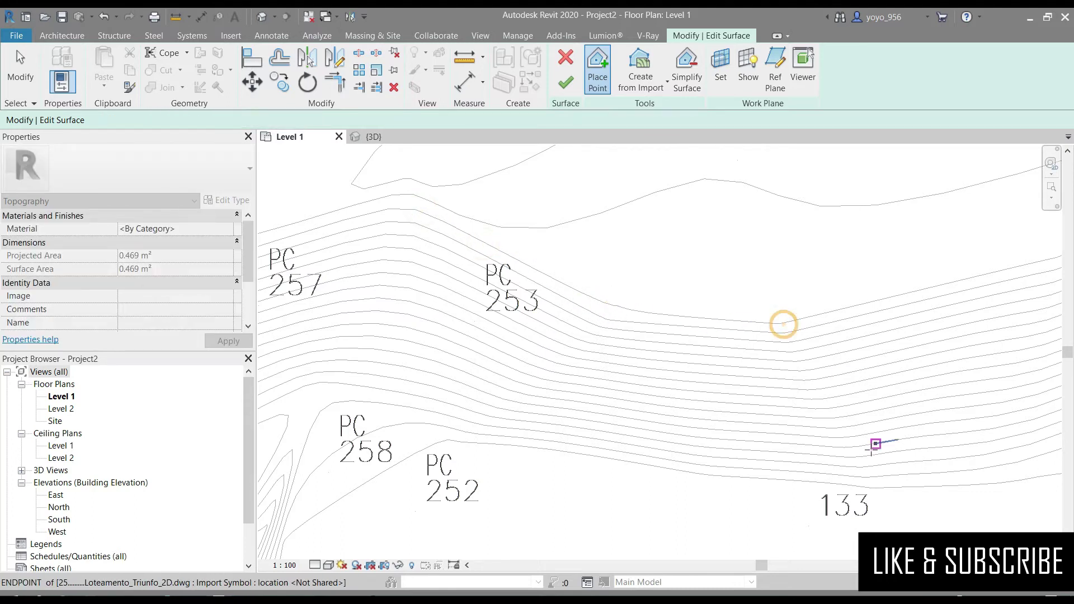
left_click(868, 488)
scroll(868, 488, "down", 1)
scroll(842, 464, "down", 1)
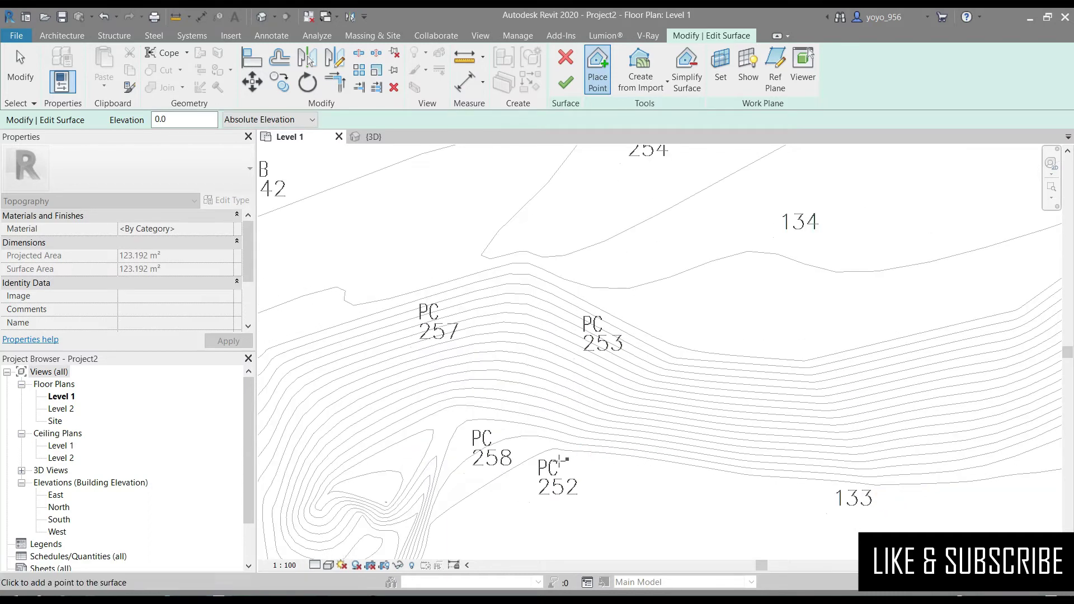
left_click(554, 451)
Step: Add topography points at survey points PC 258, 249, 260, 262, 256 and 255
left_click(498, 437)
scroll(589, 422, "down", 1)
scroll(599, 422, "down", 2)
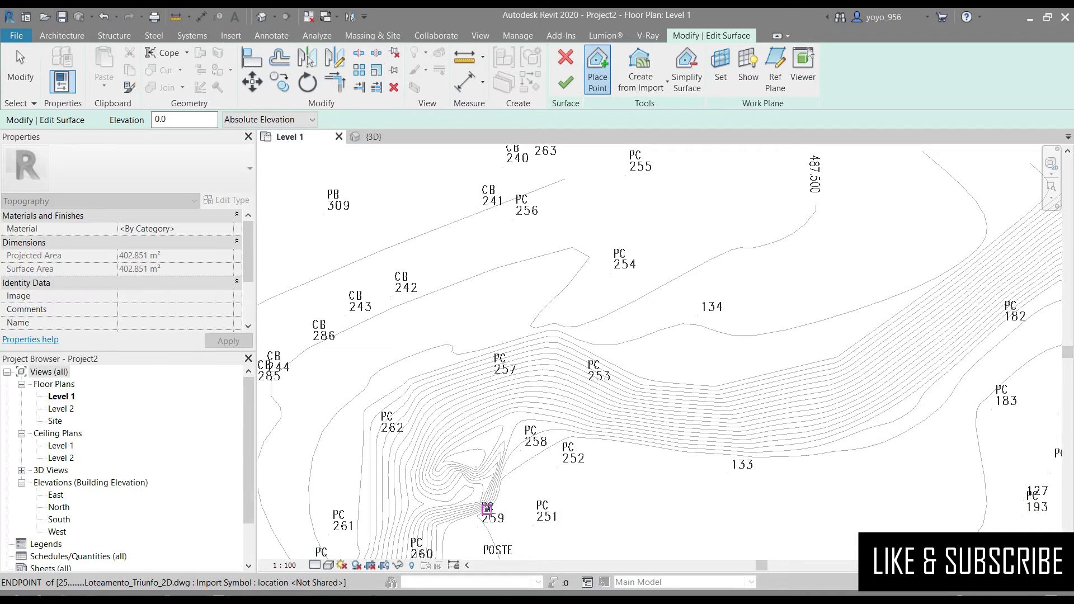
scroll(616, 445, "down", 2)
left_click(489, 533)
left_click(486, 514)
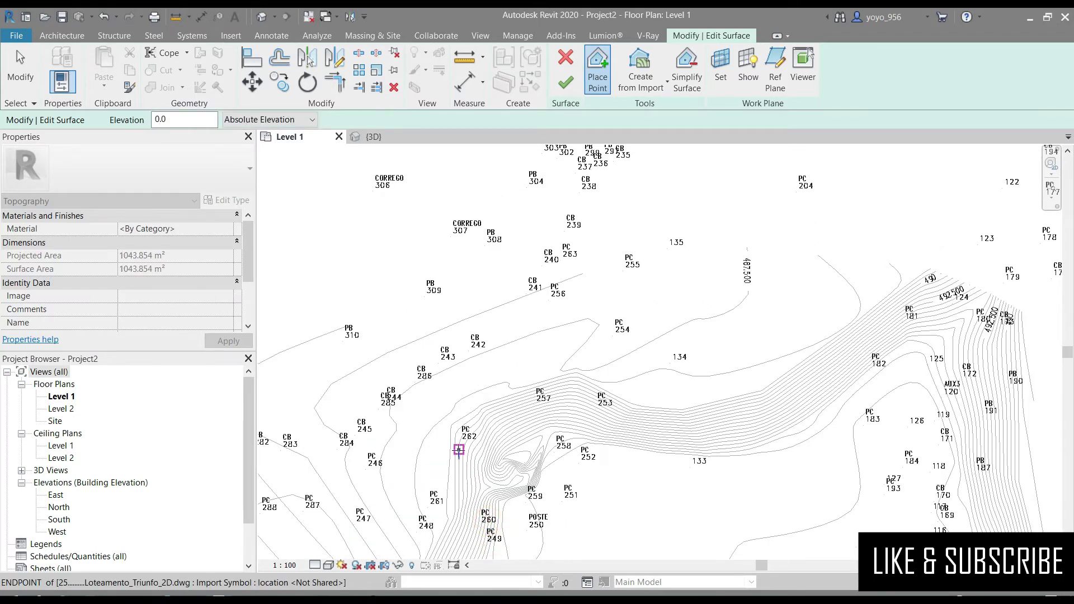
left_click(469, 437)
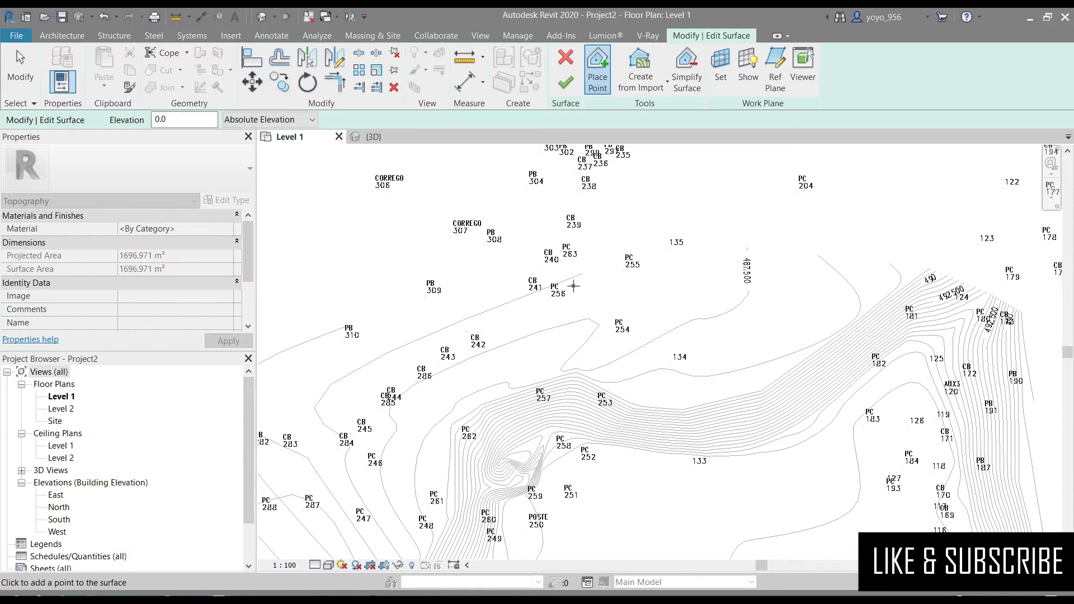
left_click(556, 292)
left_click(630, 261)
Step: Finish the toposurface and select it in the 3D view (2587.695 m²)
left_click(565, 81)
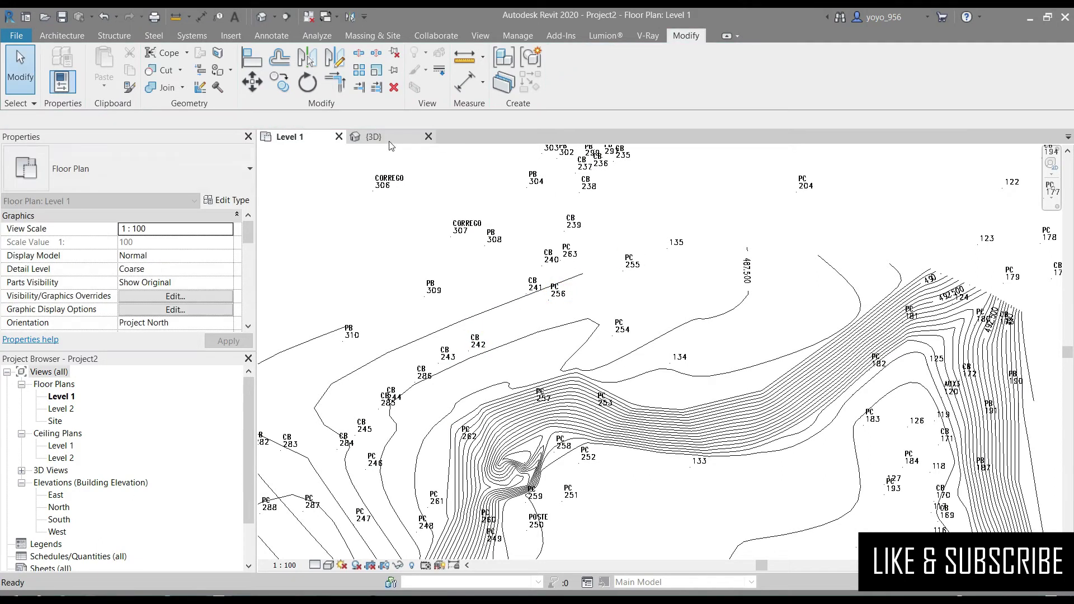
left_click(386, 137)
scroll(540, 282, "up", 1)
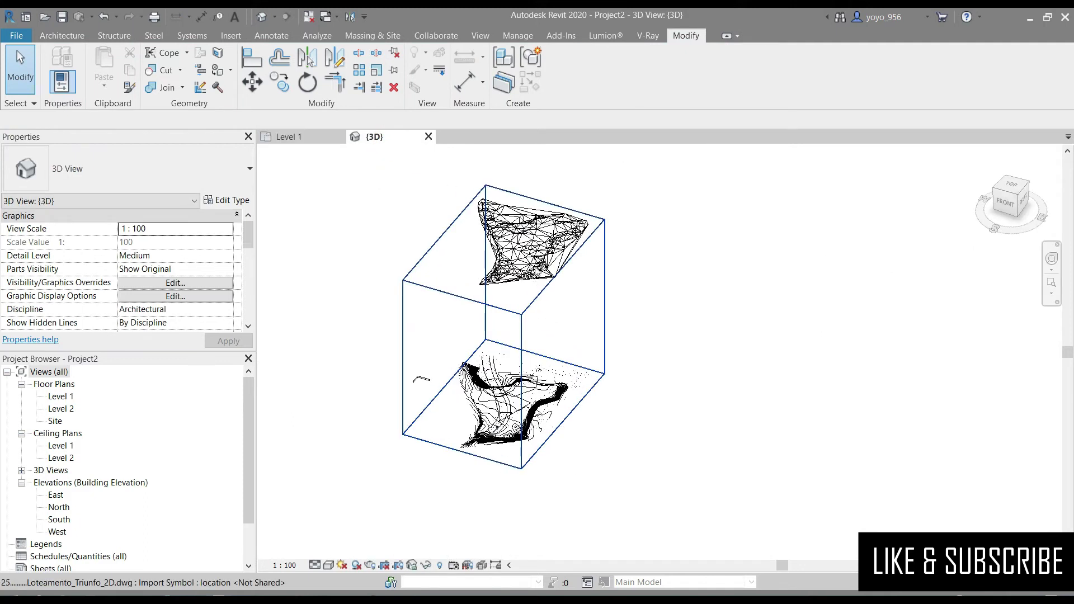
left_click(534, 389)
Step: Zoom and pan to inspect the flat surface, then return to the Level 1 plan
scroll(539, 390, "up", 3)
scroll(539, 390, "up", 5)
scroll(520, 375, "down", 3)
scroll(503, 358, "up", 4)
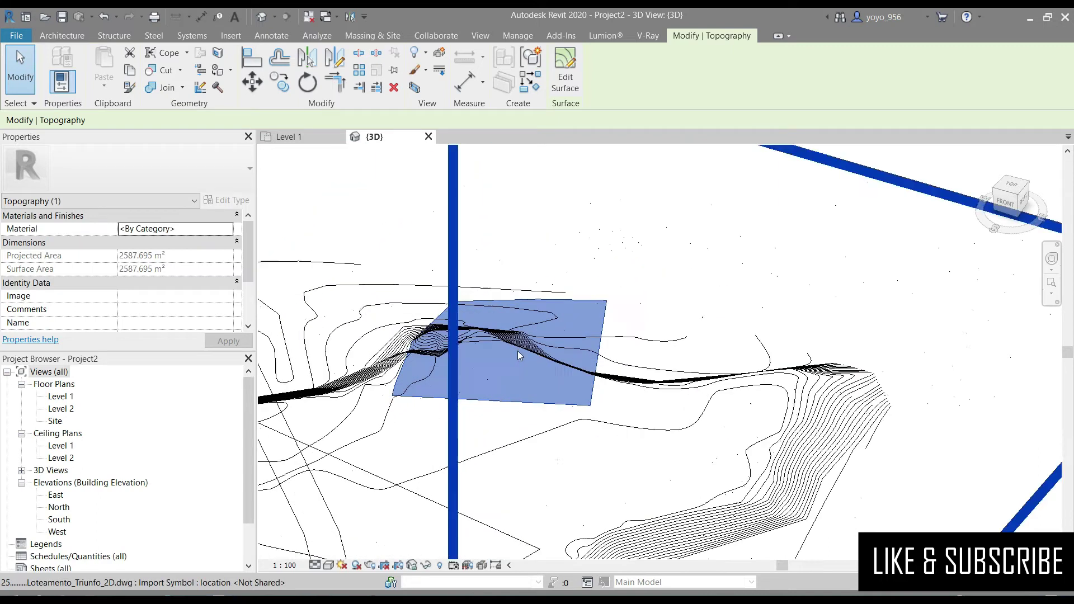
scroll(439, 365, "up", 1)
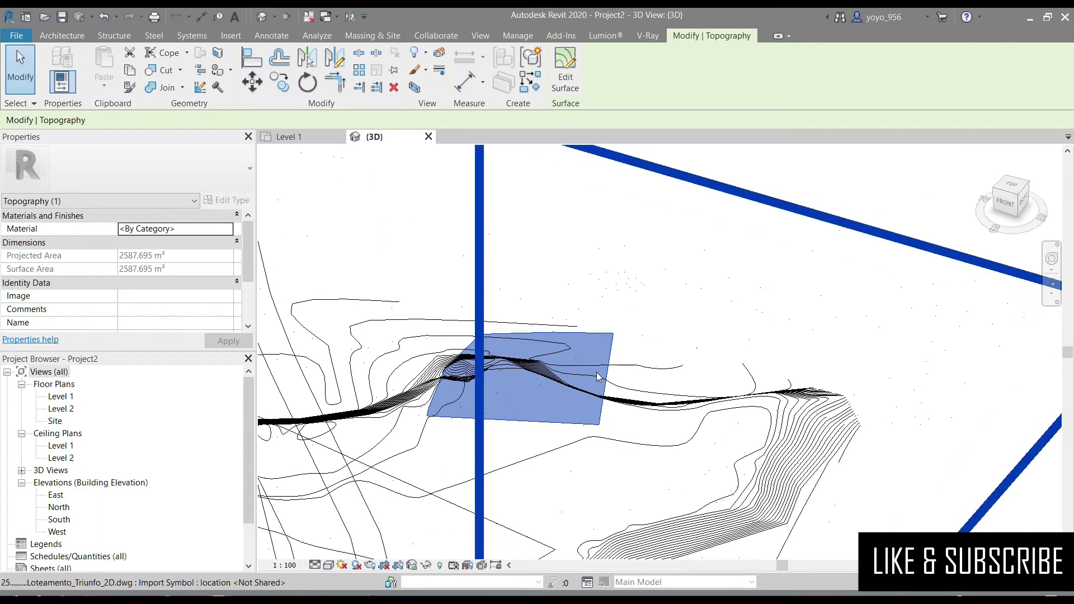
middle_click_drag(595, 288, 596, 316)
scroll(607, 369, "down", 4)
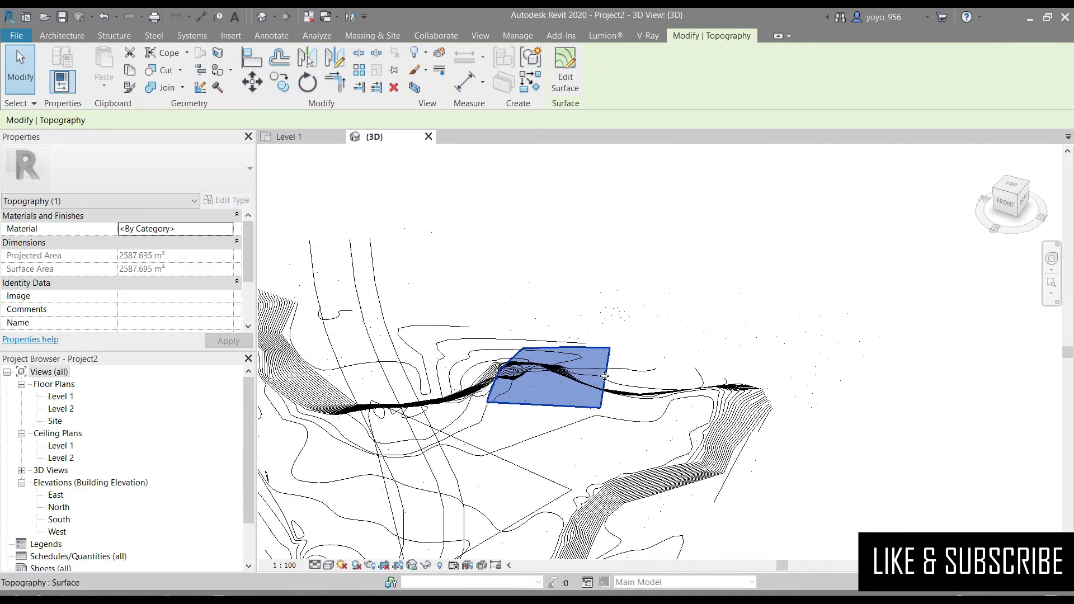
scroll(615, 386, "down", 5)
key("Escape")
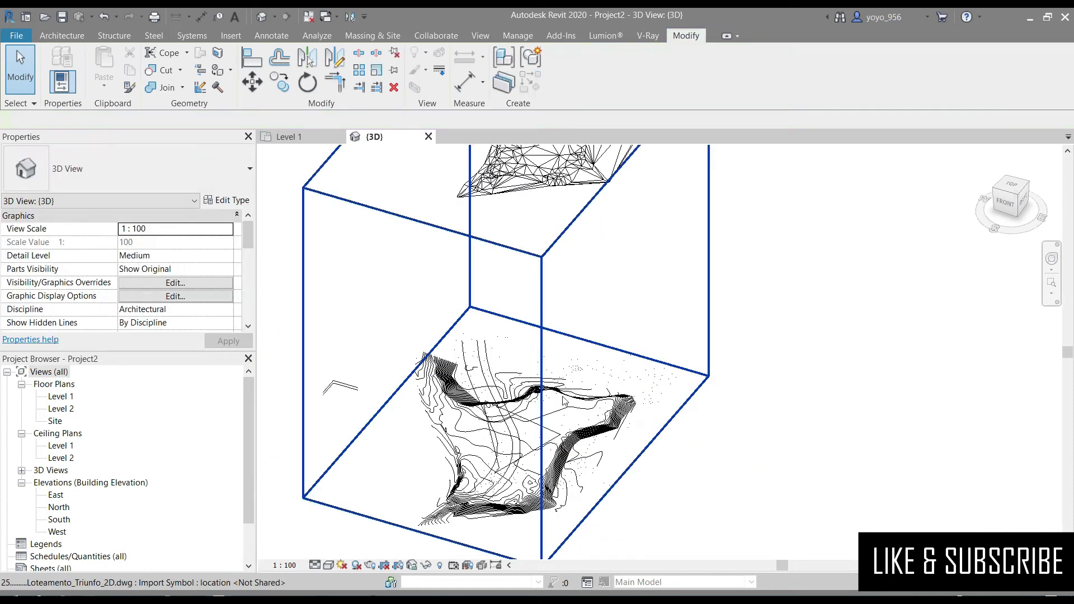
left_click(291, 137)
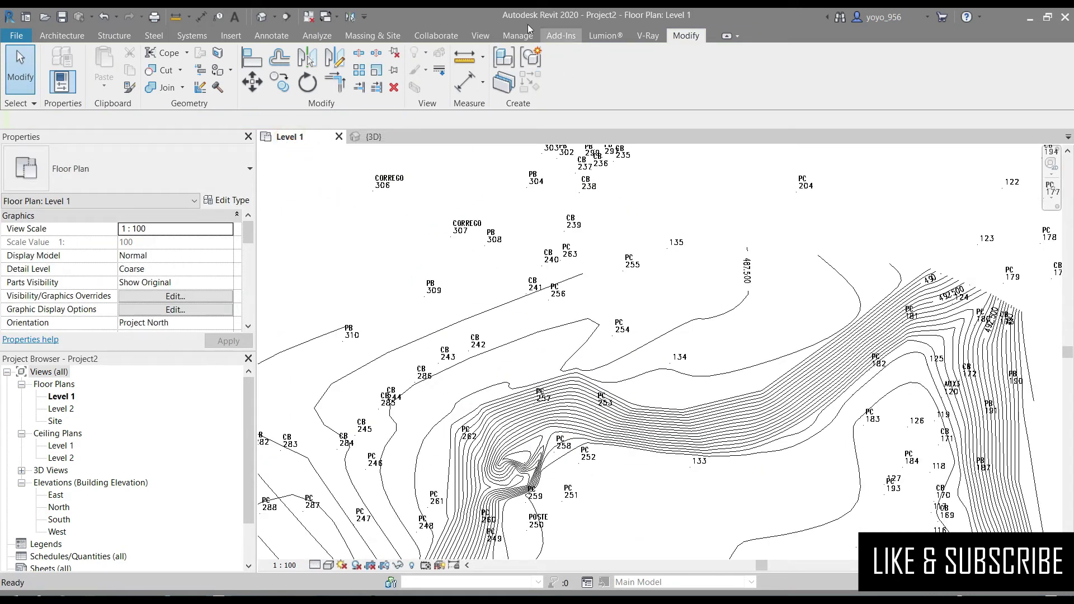
left_click(391, 38)
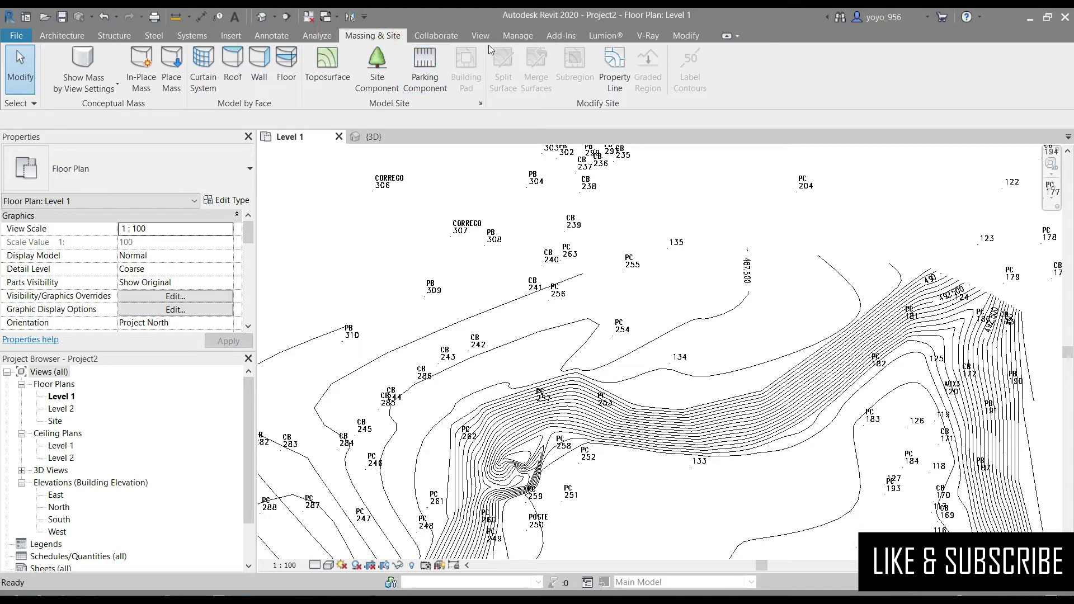
Step: Create a toposurface from the imported DWG using all four layers, then view it in 3D
left_click(311, 84)
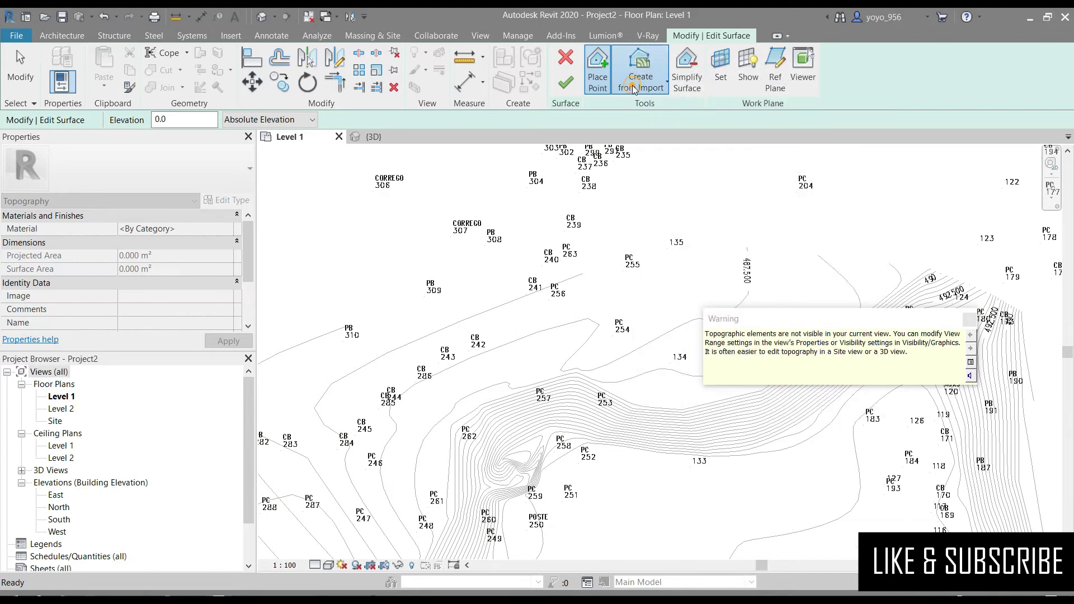
left_click(638, 81)
scroll(453, 303, "down", 1)
scroll(453, 302, "down", 2)
scroll(453, 303, "down", 2)
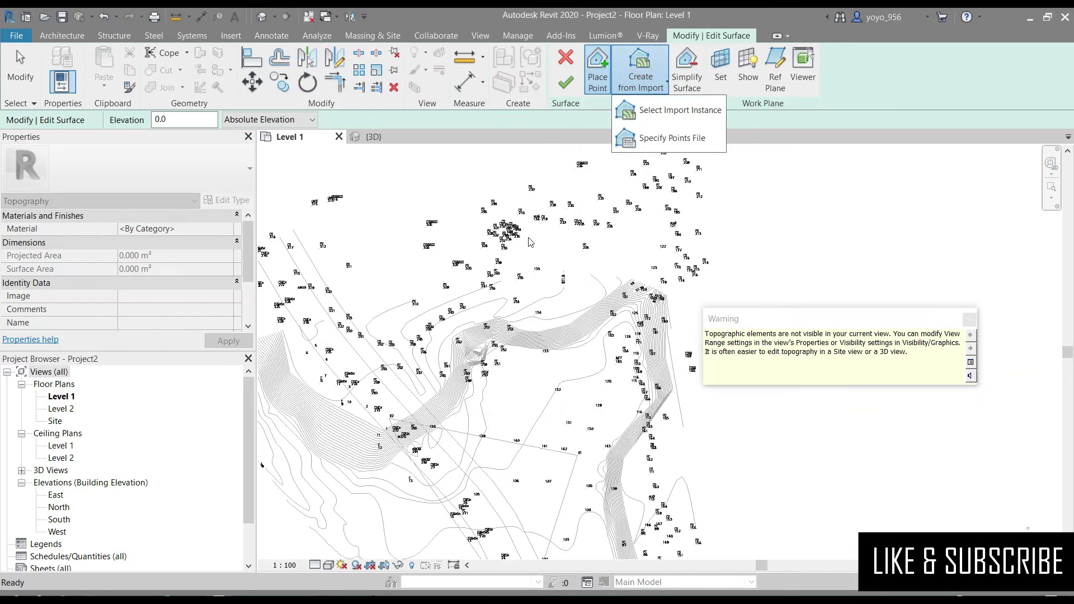
scroll(453, 303, "down", 3)
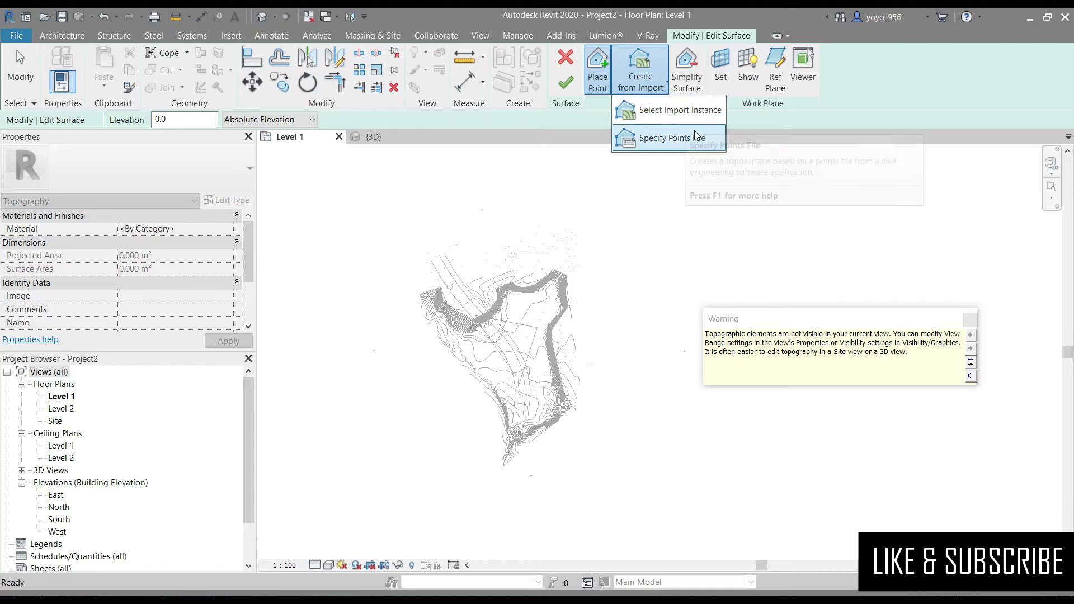
left_click(661, 119)
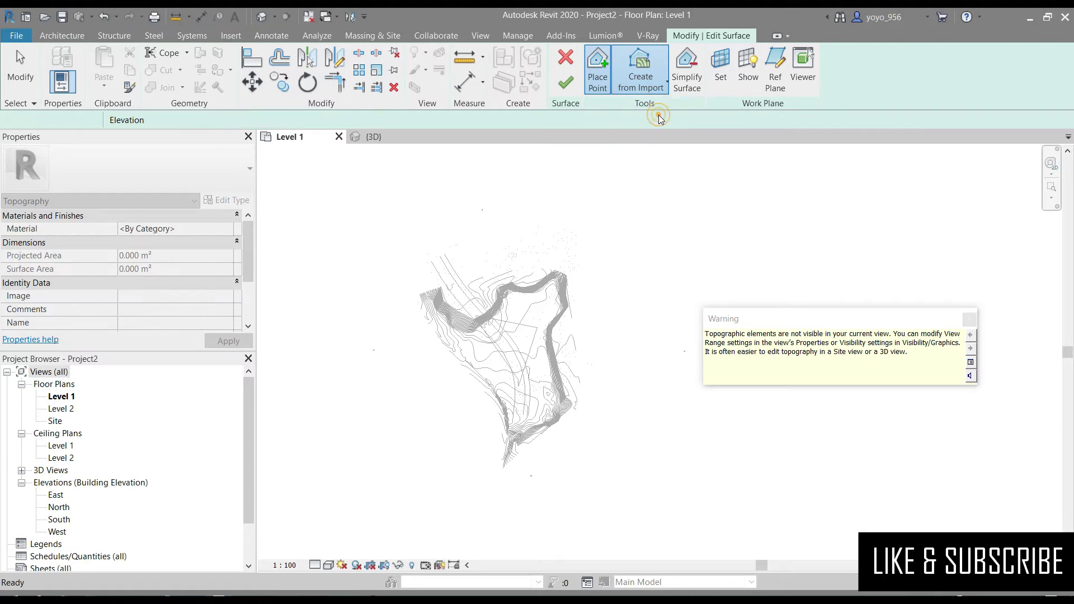
left_click(535, 352)
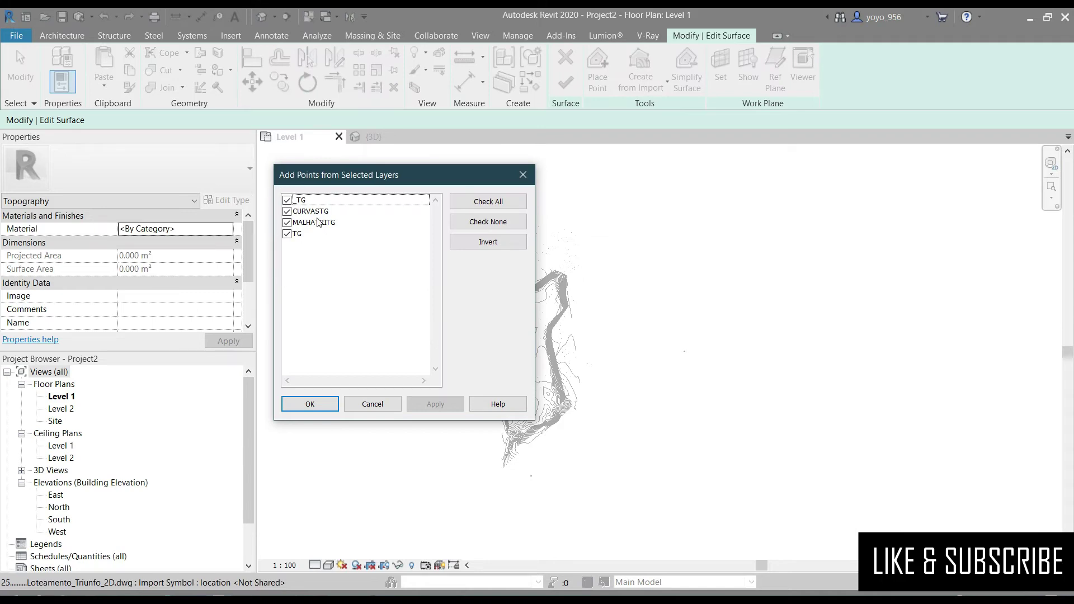
left_click(310, 405)
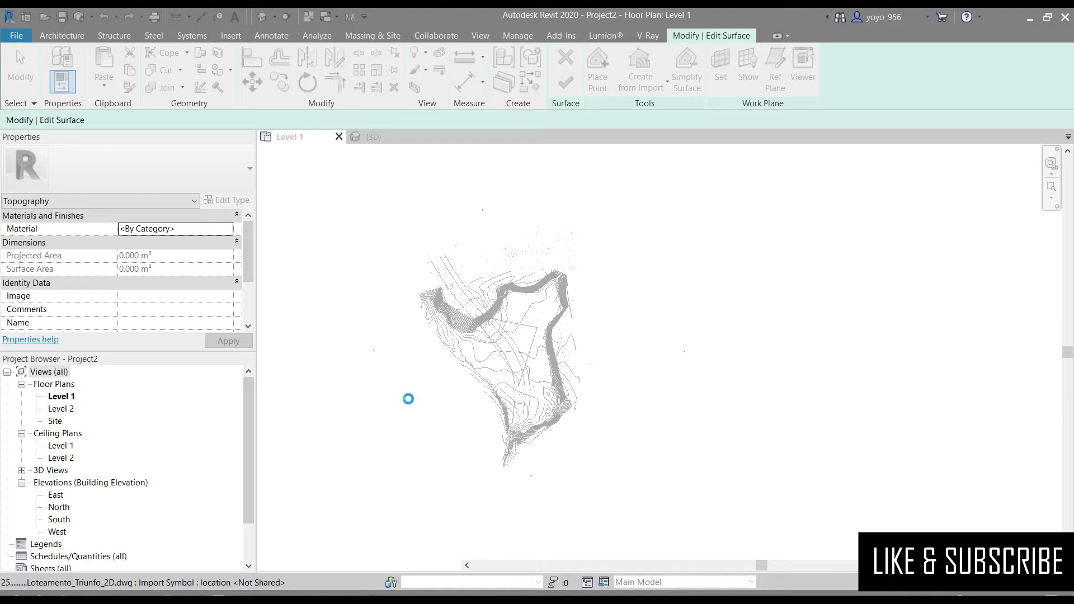
left_click(379, 143)
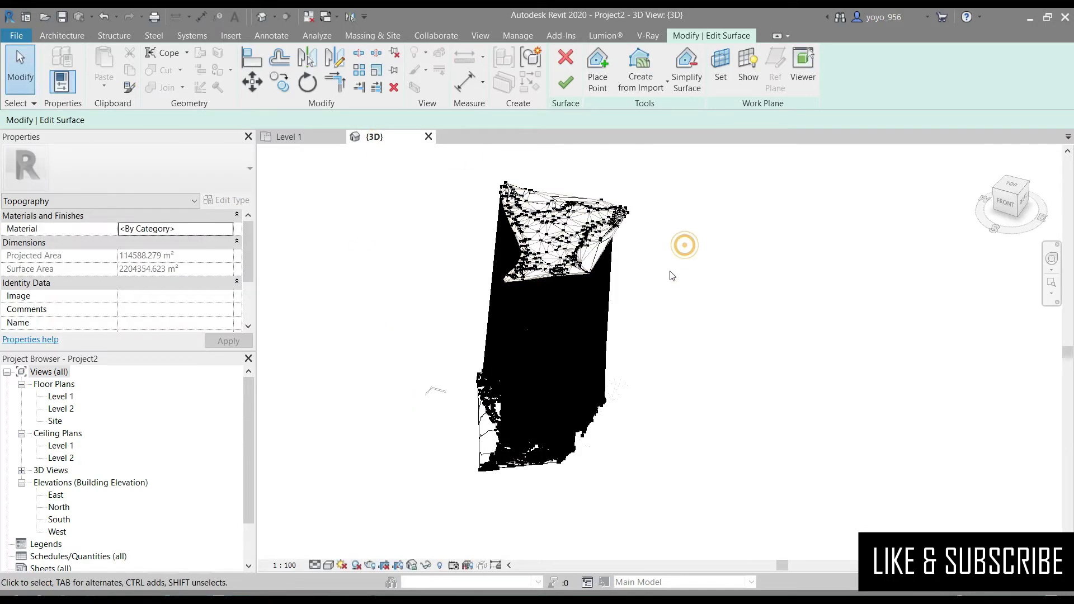
Step: From a front view of the terrain, select and delete the stray low points
scroll(556, 287, "down", 2)
mouse_move(1010, 197)
left_mouse_down()
mouse_move(1013, 218)
mouse_move(1010, 201)
left_mouse_up()
left_click(723, 312)
mouse_move(661, 337)
left_mouse_down()
mouse_move(515, 427)
mouse_move(360, 476)
mouse_move(401, 462)
left_mouse_up()
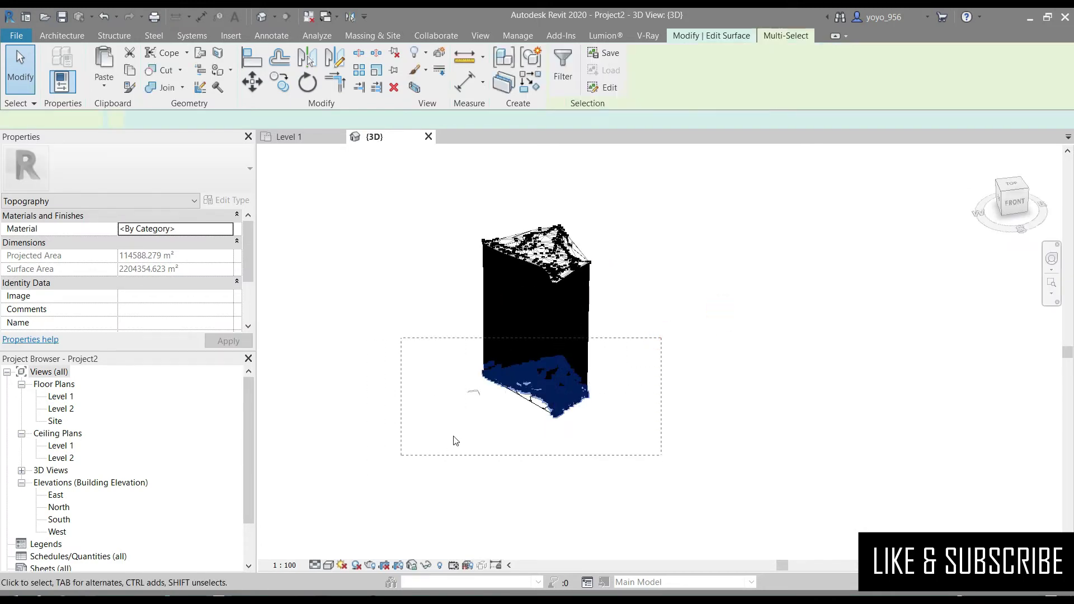
scroll(458, 441, "up", 3)
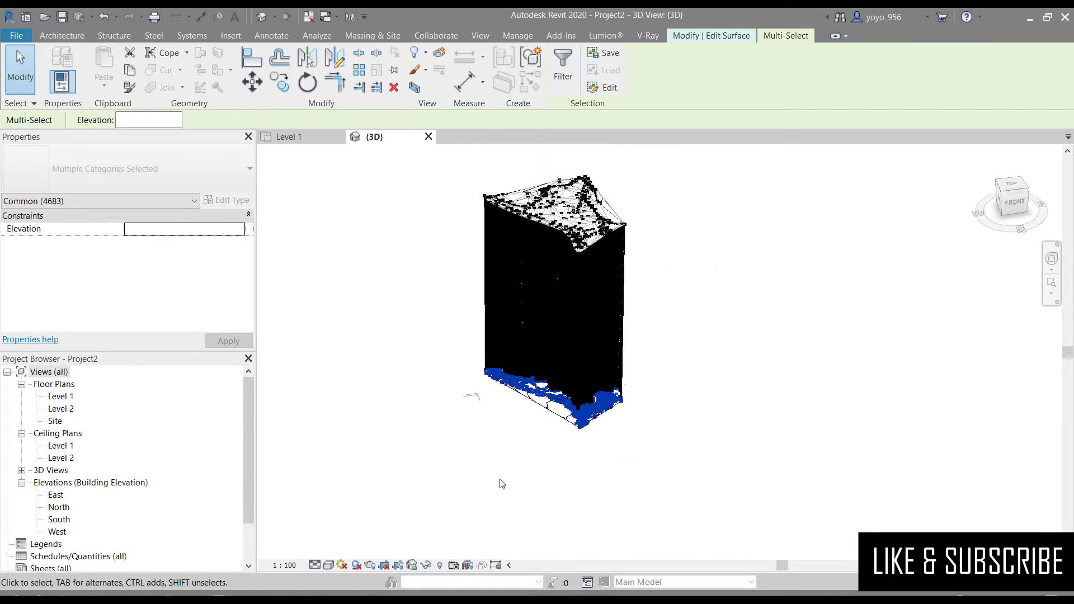
left_click(674, 412)
Step: Finish the toposurface, leaving about 84,900 m² of projected area
mouse_move(597, 319)
middle_mouse_down()
mouse_move(552, 305)
mouse_move(592, 292)
middle_mouse_up()
left_click(566, 84)
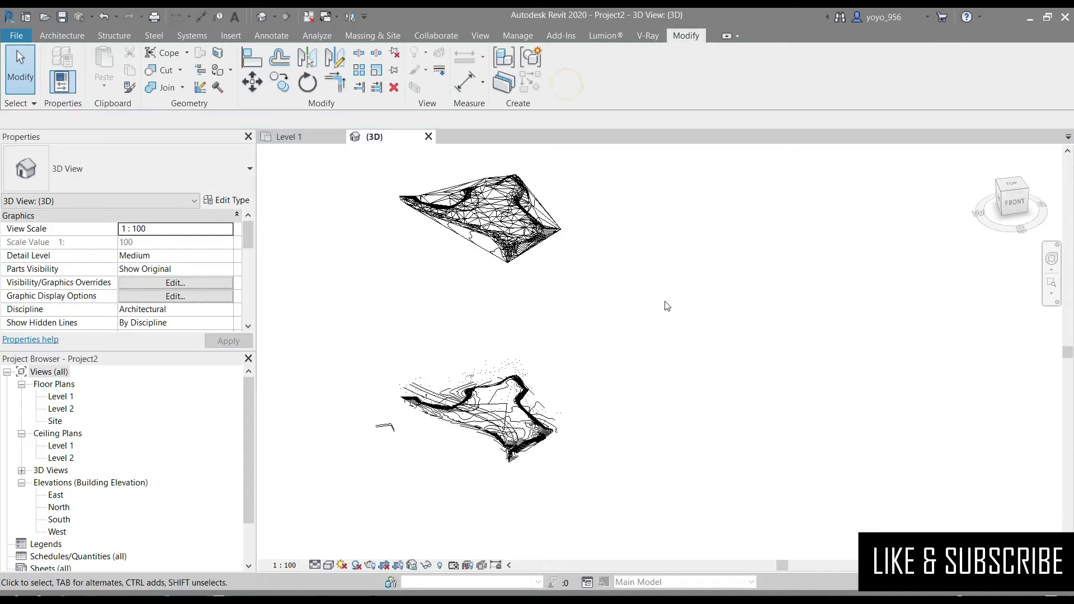
left_click(470, 185)
Step: Temporarily hide the imported contour DWG in the 3D view
scroll(565, 174, "up", 2)
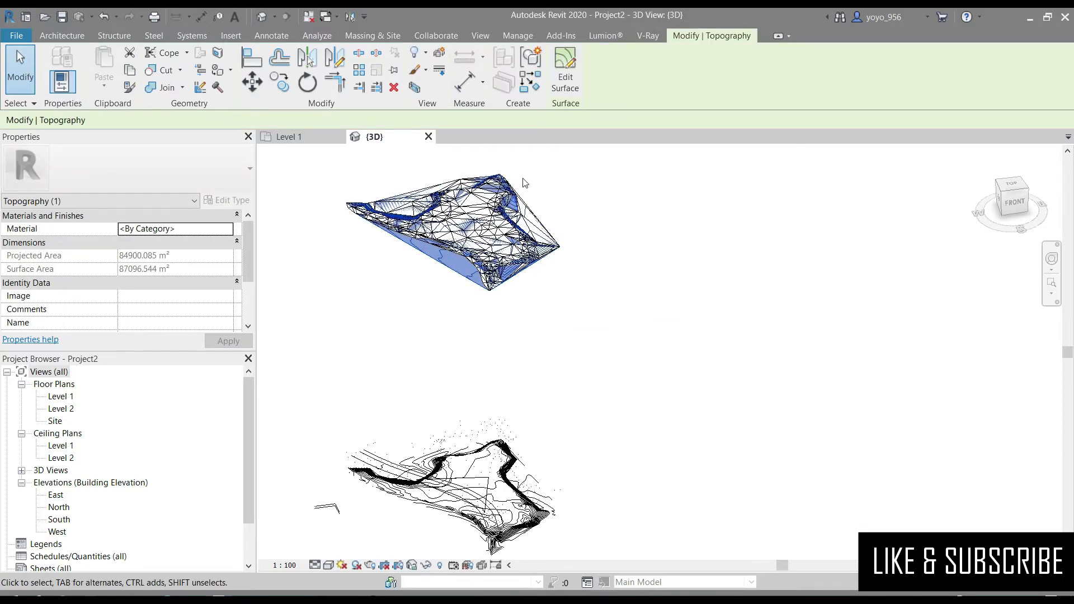
left_click(650, 229)
left_click(466, 504)
scroll(463, 314, "down", 2)
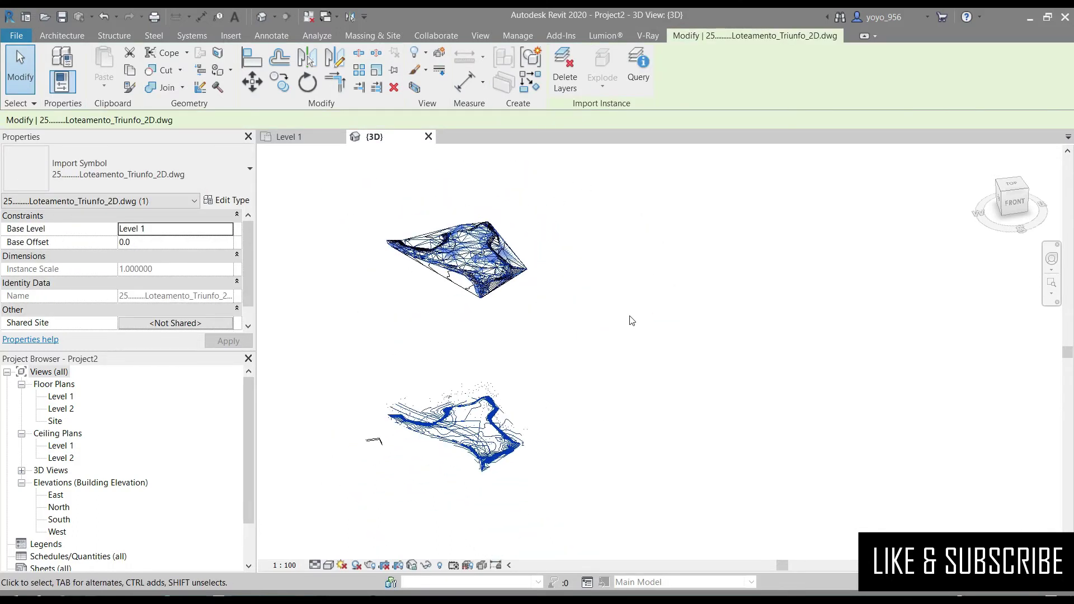
left_click(426, 564)
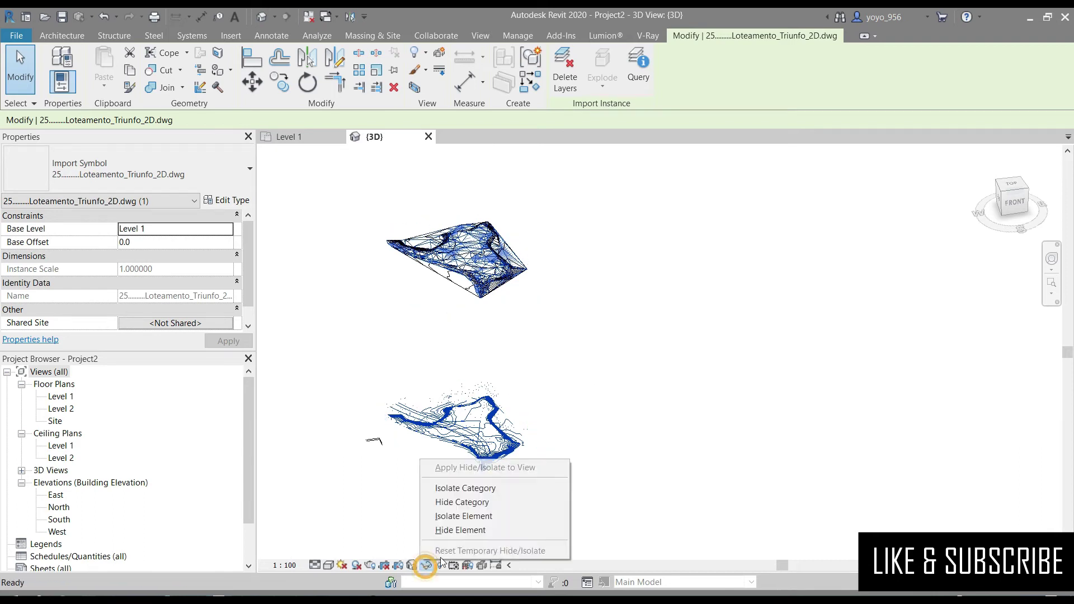
left_click(460, 530)
Step: Switch the 3D visual style to Realistic, then to Shaded
scroll(414, 223, "up", 3)
scroll(414, 224, "up", 2)
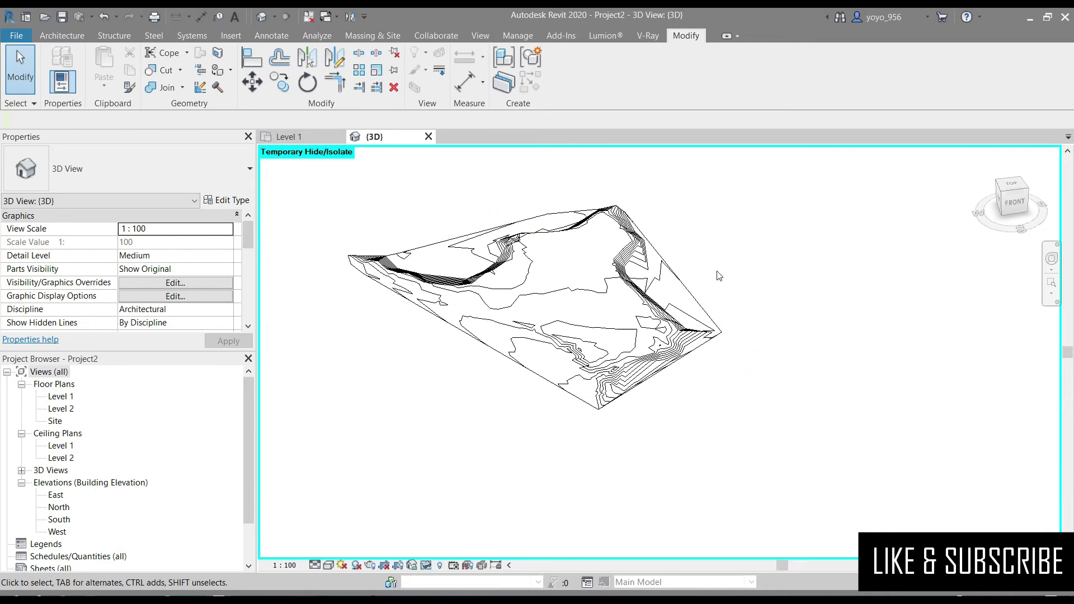
left_click(328, 566)
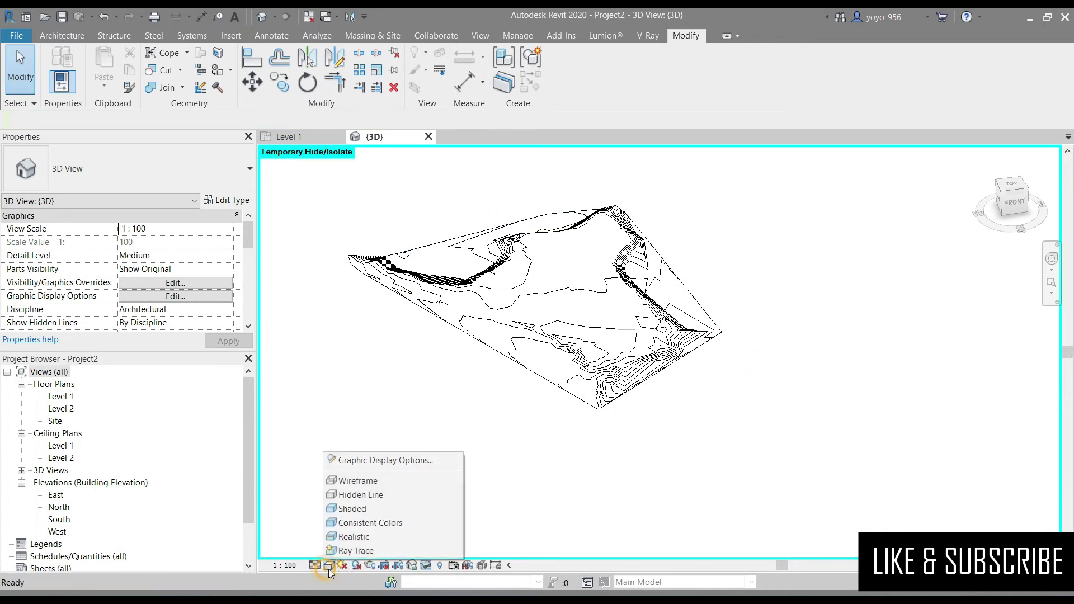
left_click(352, 537)
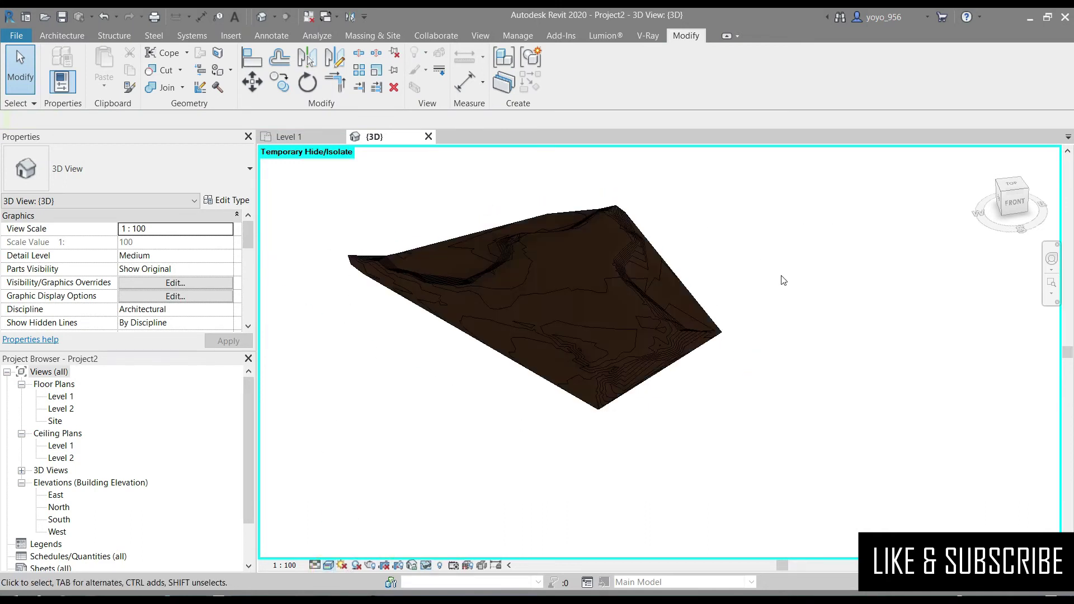
left_click(330, 565)
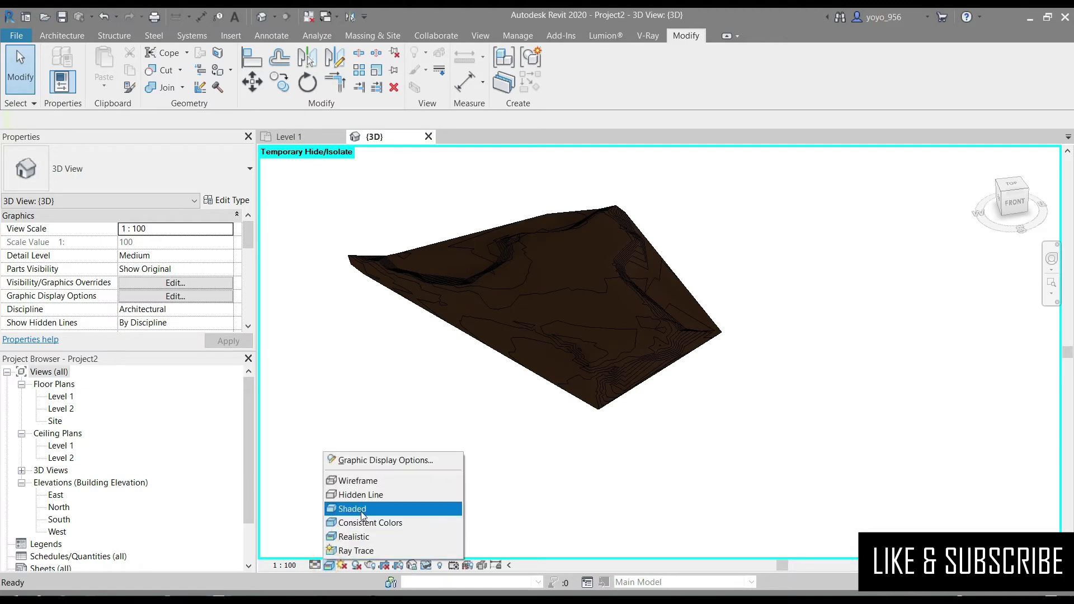
left_click(356, 509)
Step: Orbit with the ViewCube to look down on the brown shaded terrain
scroll(515, 214, "up", 2)
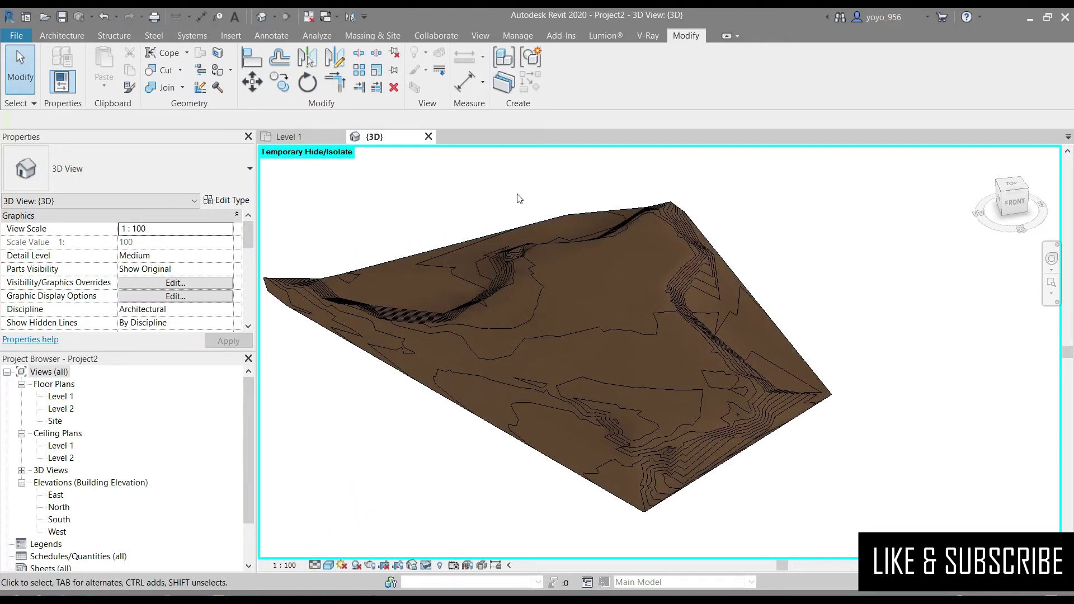
scroll(537, 202, "down", 1)
left_click_drag(1006, 208, 1024, 216)
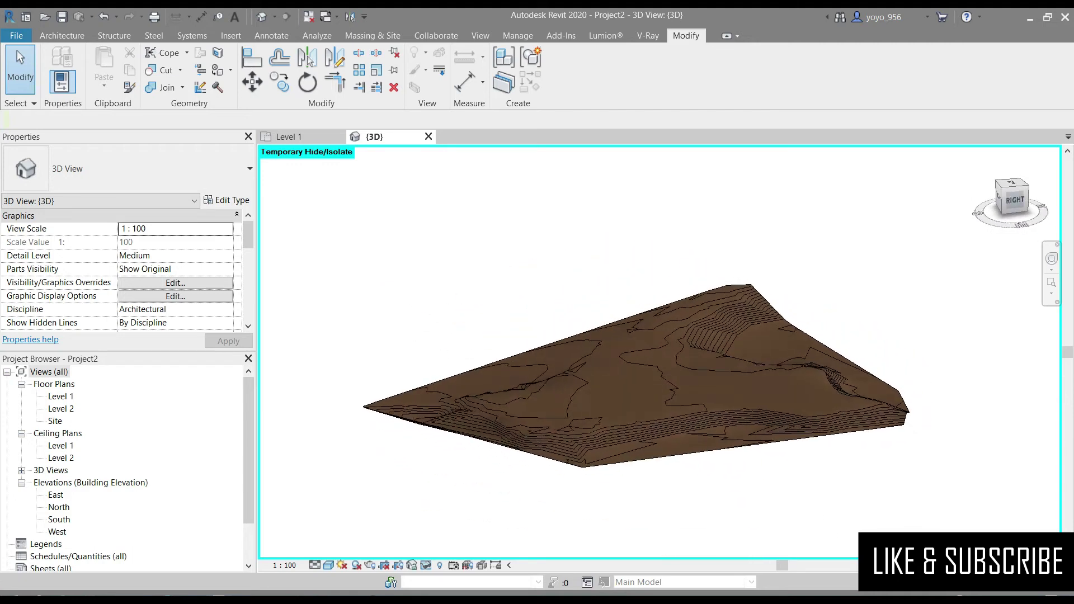
left_click_drag(1024, 215, 585, 259)
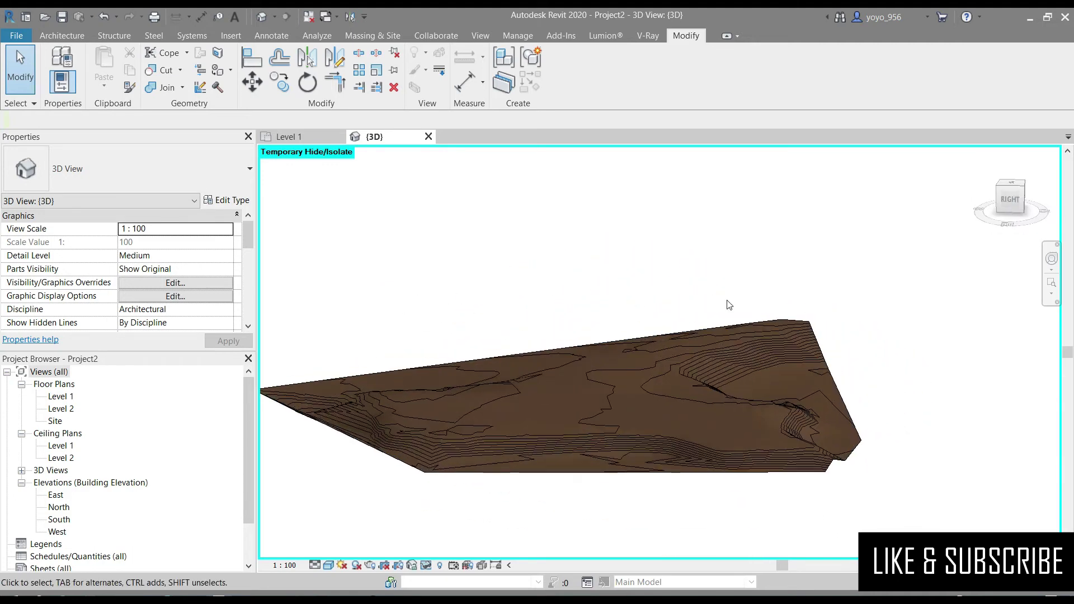
left_click(982, 215)
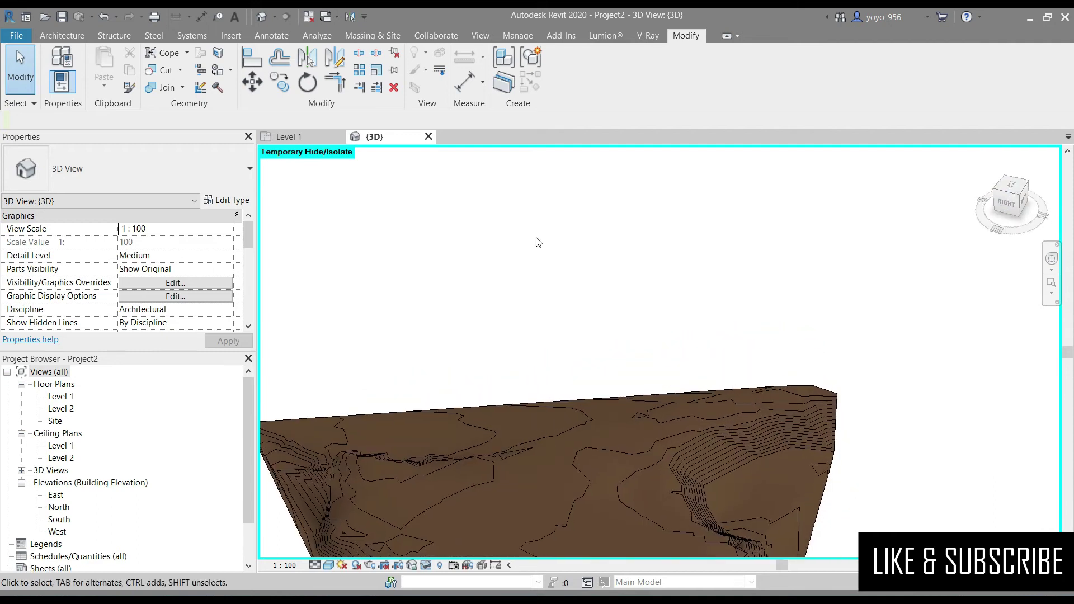
left_click(1014, 210)
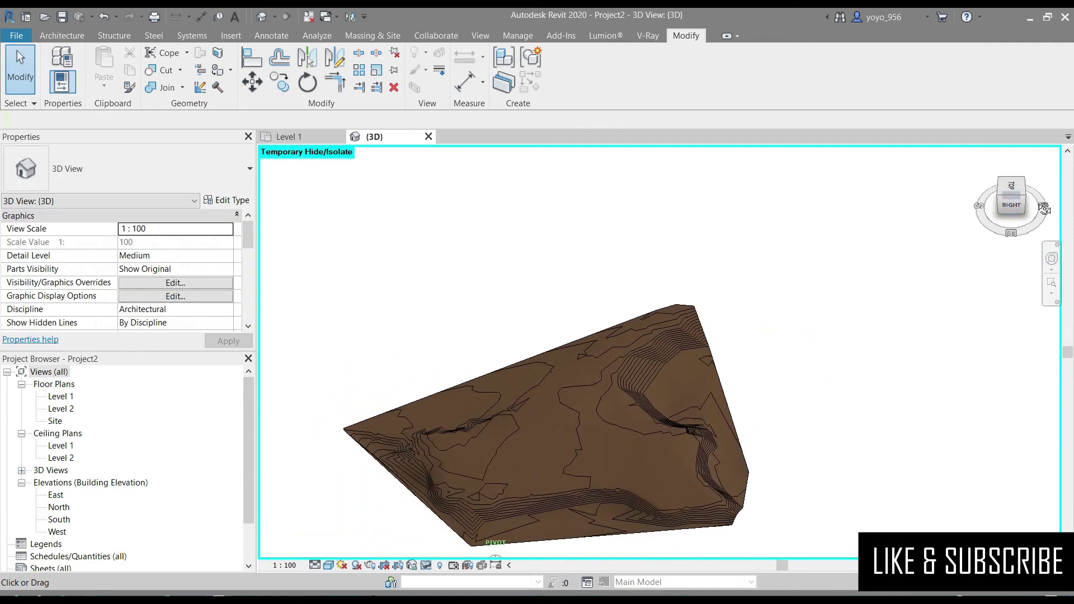
left_click(646, 498)
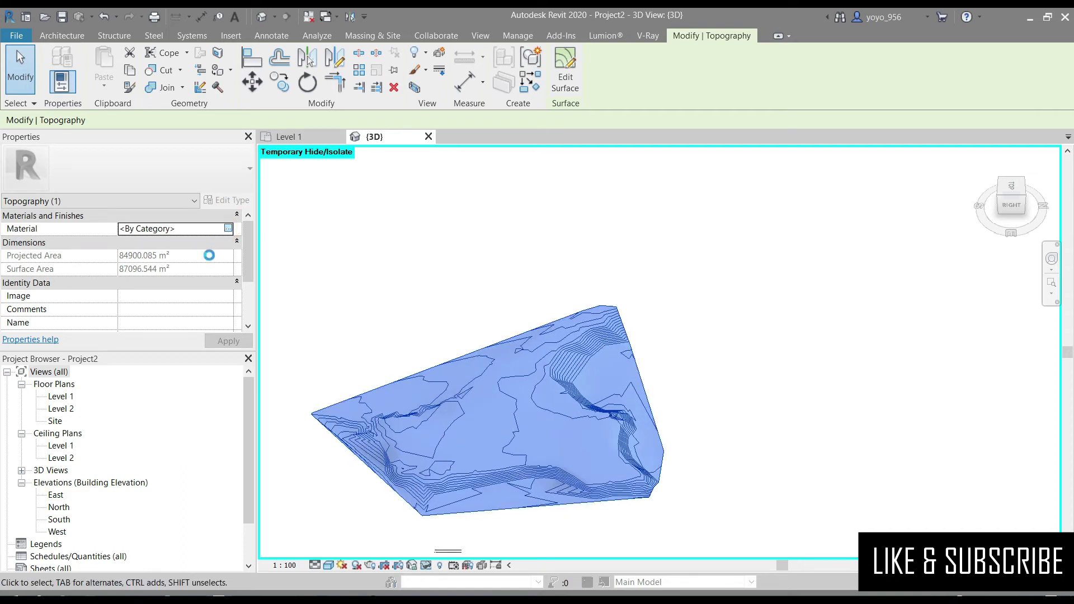
Step: Open the topography's Material Browser and create a new Default New Material
left_click(229, 228)
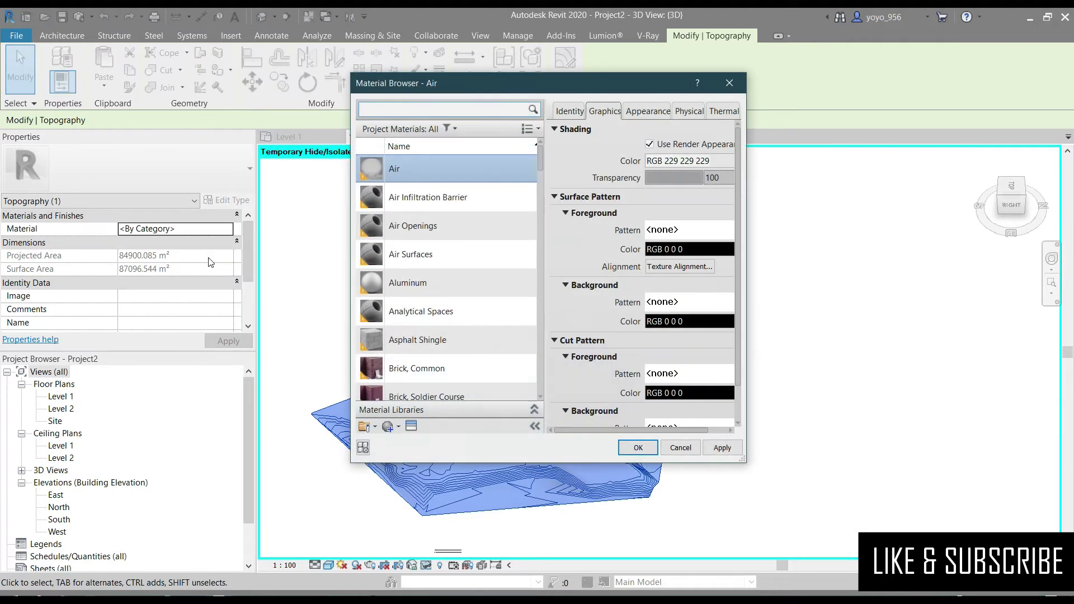
scroll(499, 251, "down", 2)
scroll(491, 283, "down", 1)
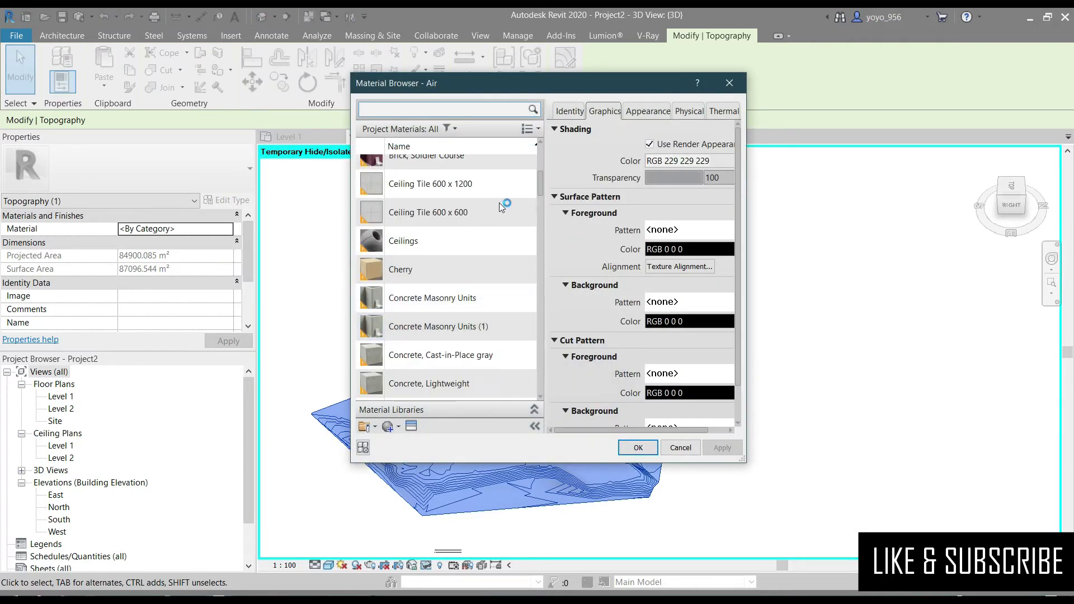
scroll(454, 291, "down", 3)
scroll(464, 282, "down", 3)
scroll(466, 280, "down", 3)
scroll(465, 279, "down", 3)
scroll(458, 267, "up", 3)
scroll(435, 246, "up", 5)
scroll(428, 241, "up", 1)
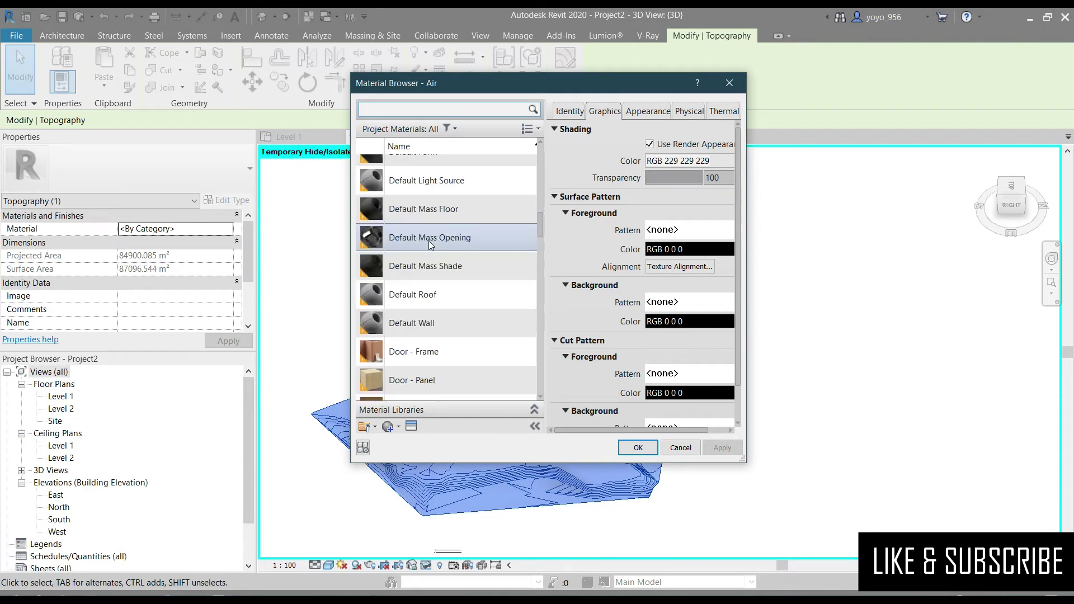
scroll(430, 244, "down", 5)
scroll(420, 241, "down", 2)
scroll(431, 249, "down", 3)
scroll(434, 254, "down", 5)
scroll(434, 254, "down", 5)
scroll(434, 254, "down", 4)
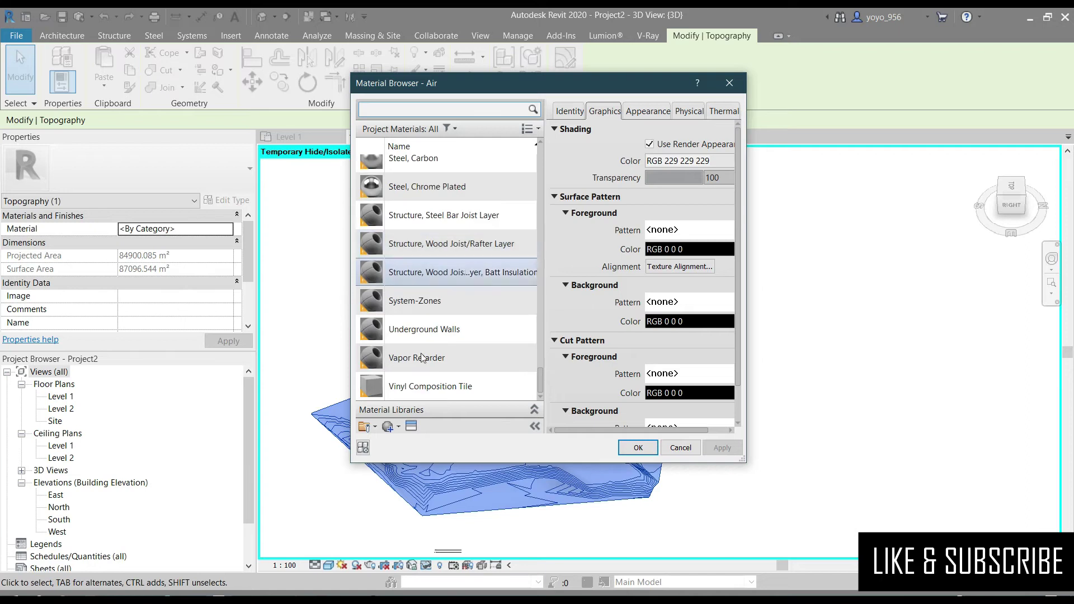
left_click(397, 429)
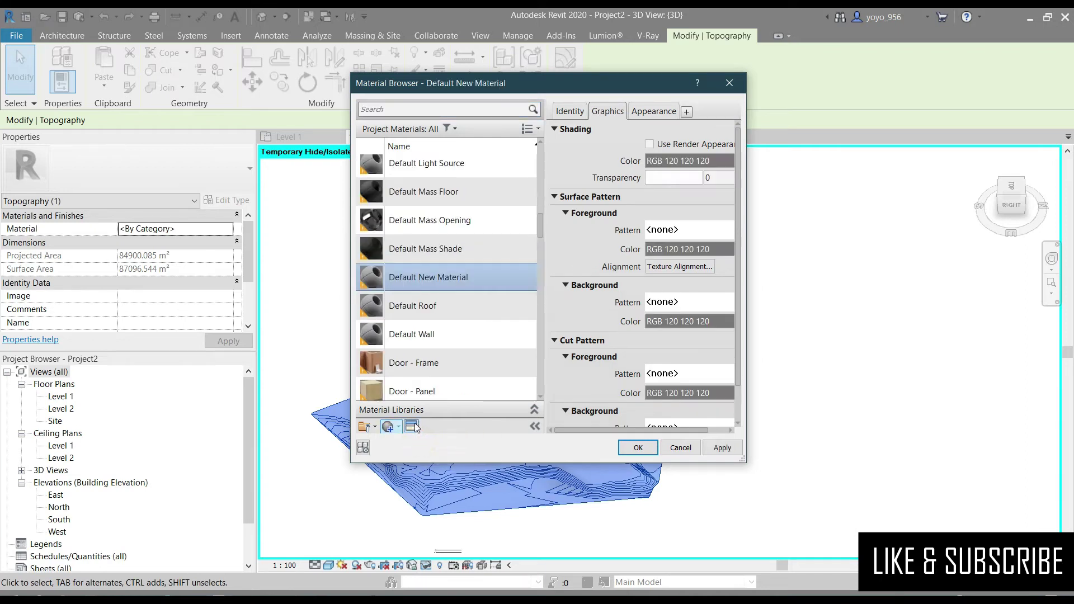
left_click(412, 426)
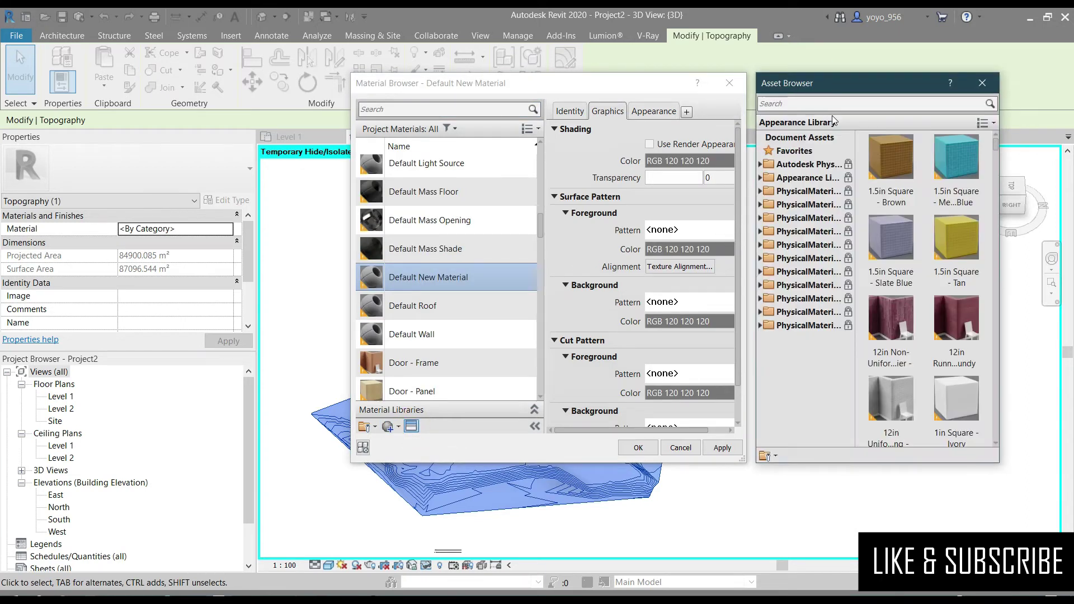
Step: Search the appearance library for grass and assign the Grass - Dark Rye appearance
left_click(831, 105)
type("grass")
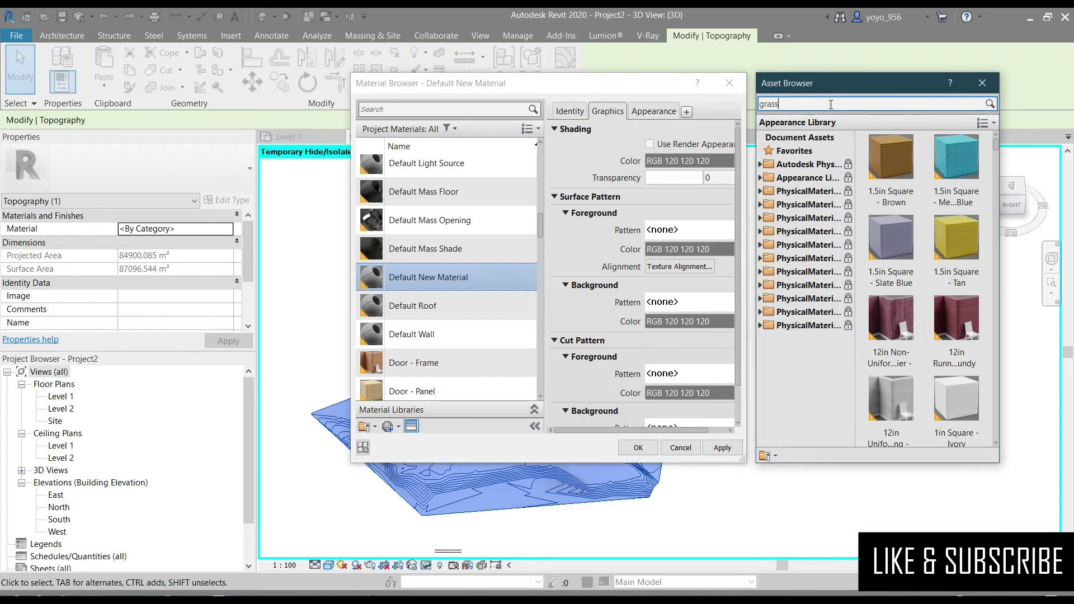
key("Return")
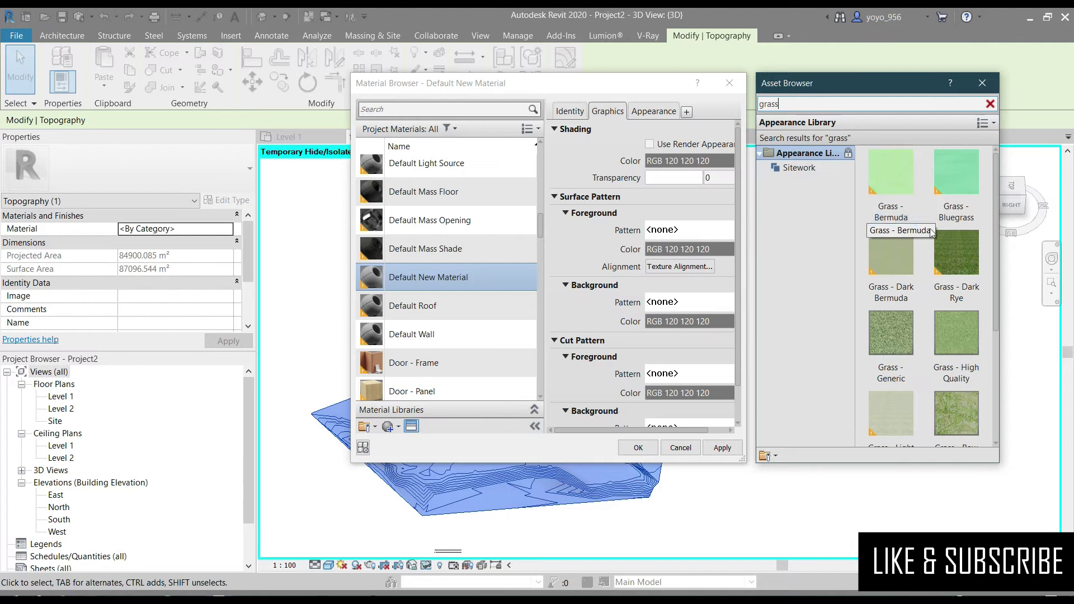
left_click(955, 300)
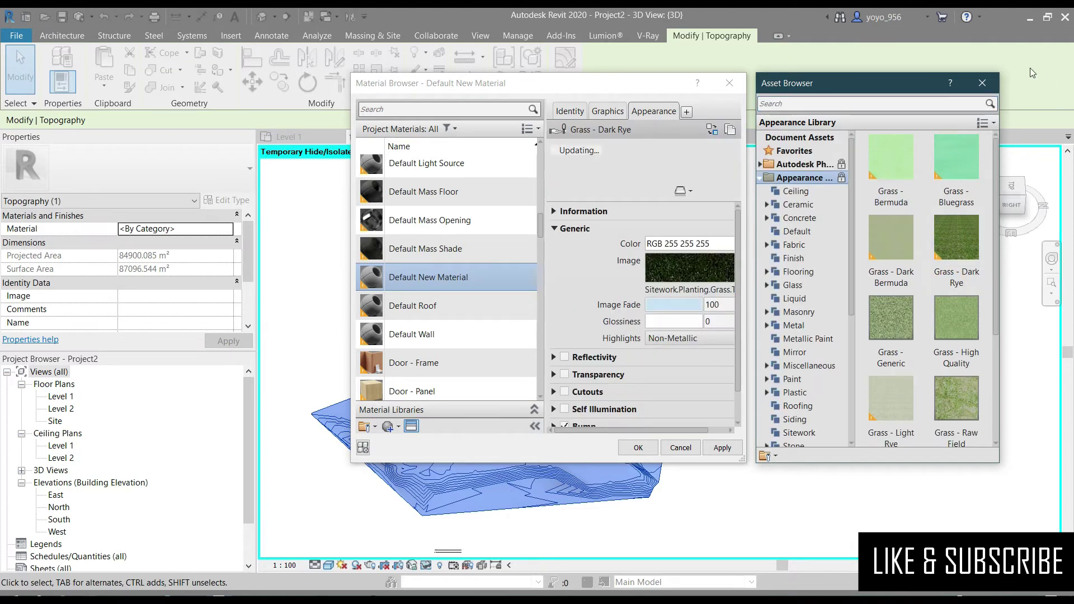
left_click(982, 82)
Step: Rename the material to grass and apply it to the topography
left_click(576, 111)
triple_click(669, 133)
type("grass")
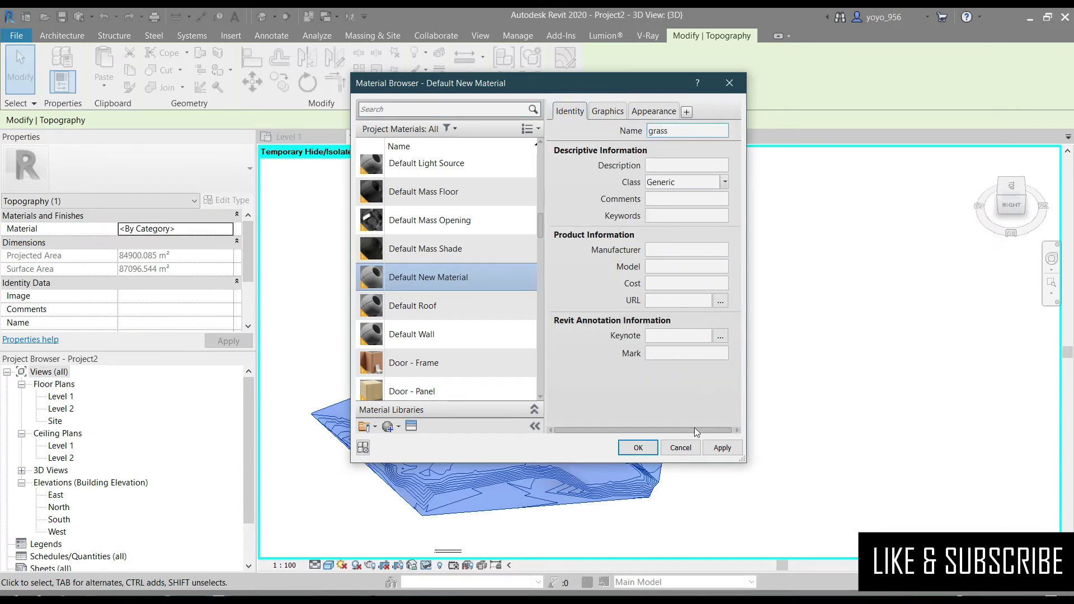
key("Return")
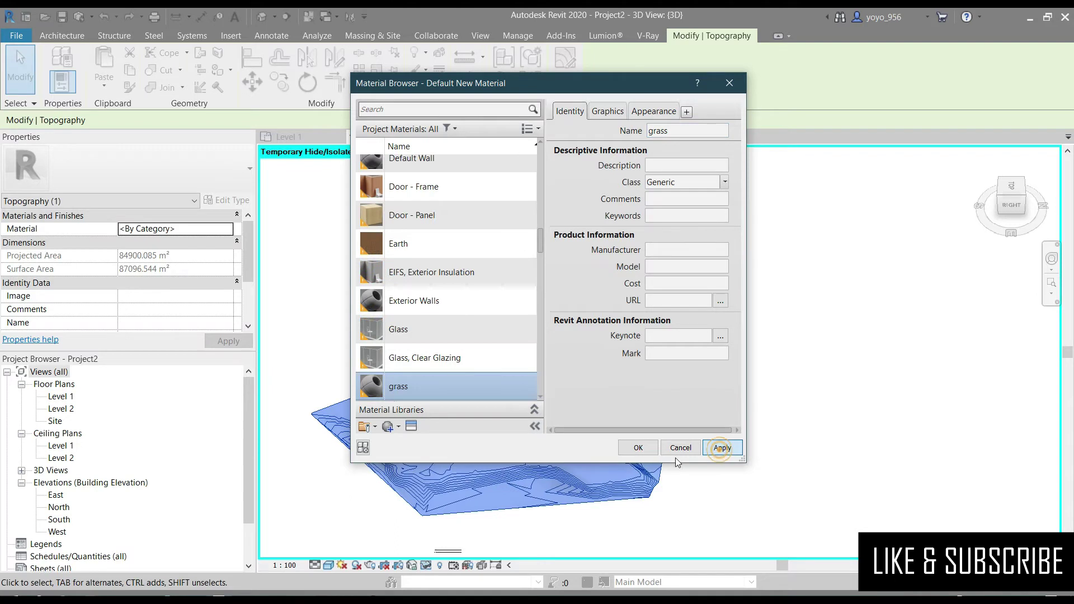
left_click(626, 452)
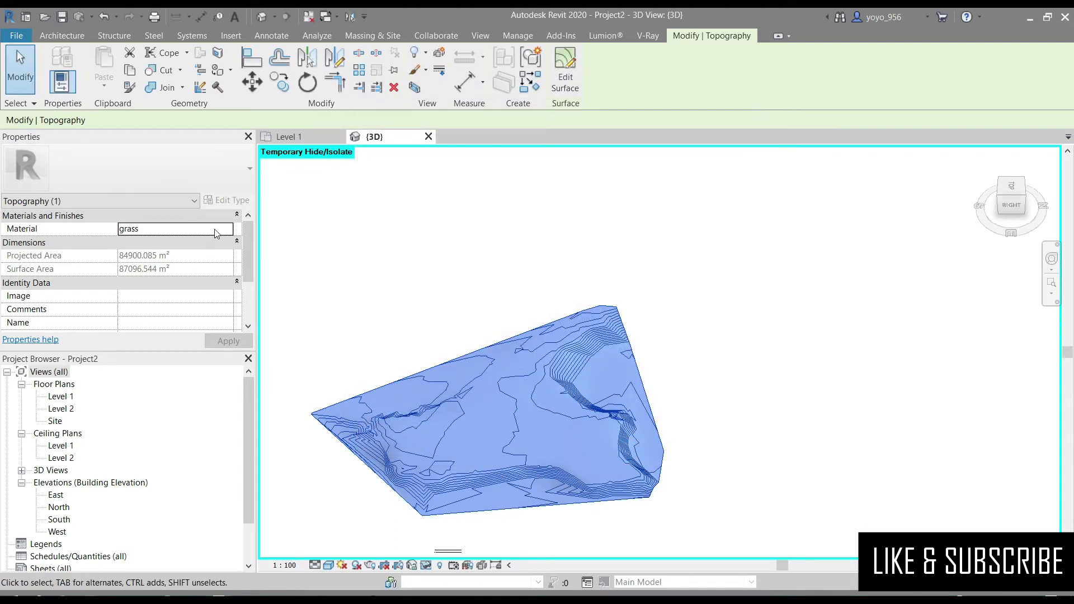
Step: Enable Use Render Appearance for the grass material's shading
left_click(229, 230)
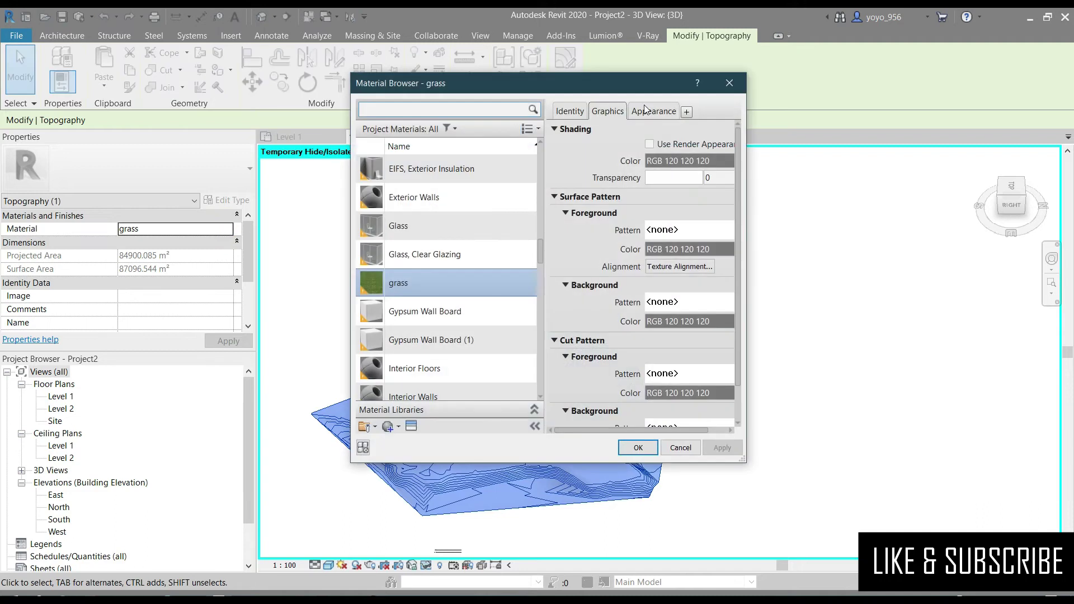
left_click(645, 110)
left_click(608, 111)
left_click(649, 144)
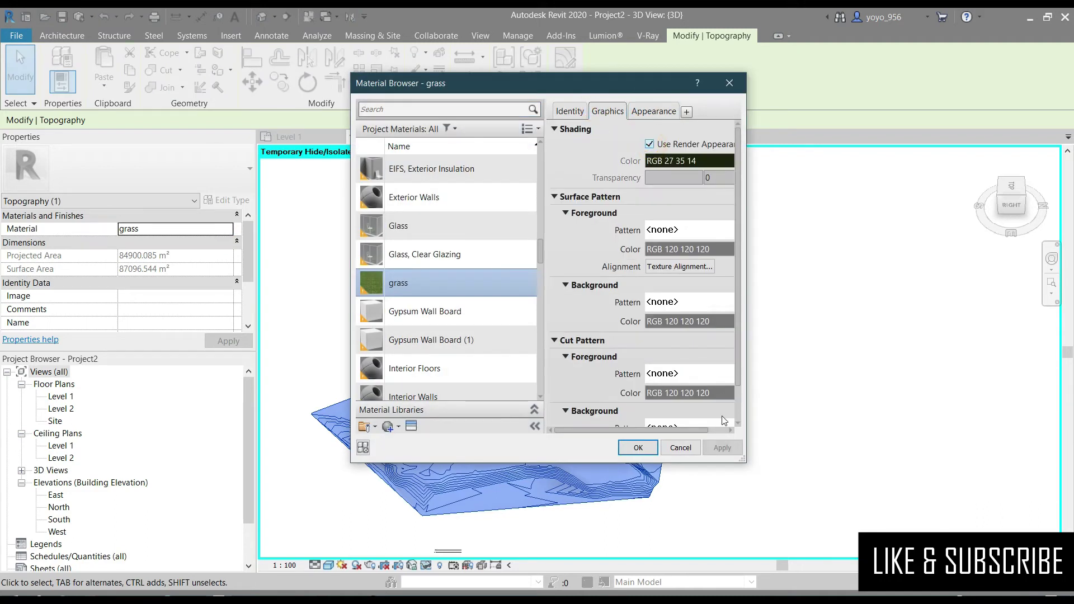
left_click(641, 452)
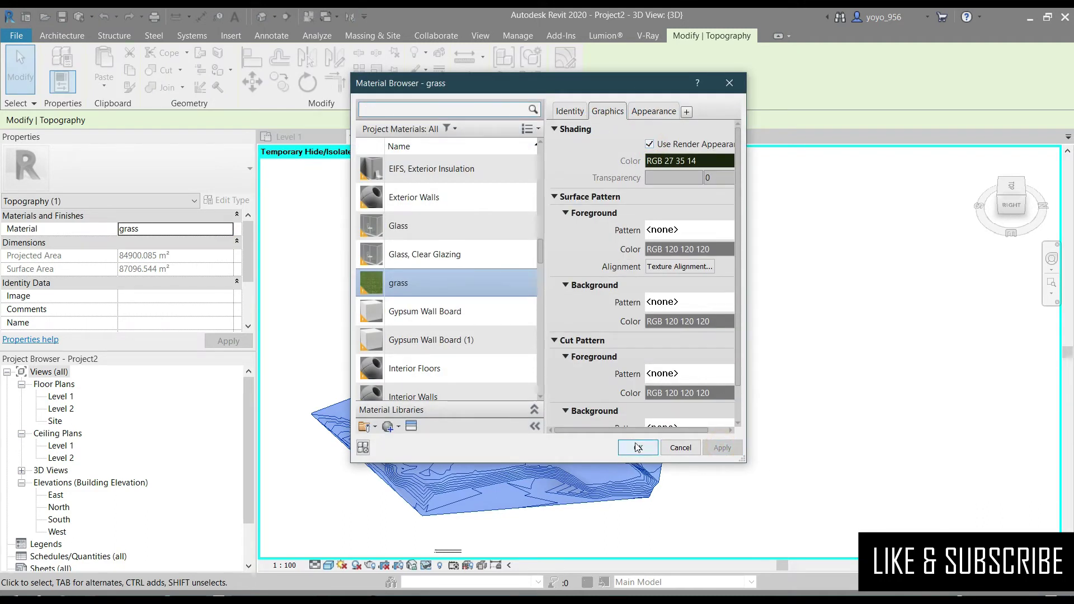
left_click(669, 161)
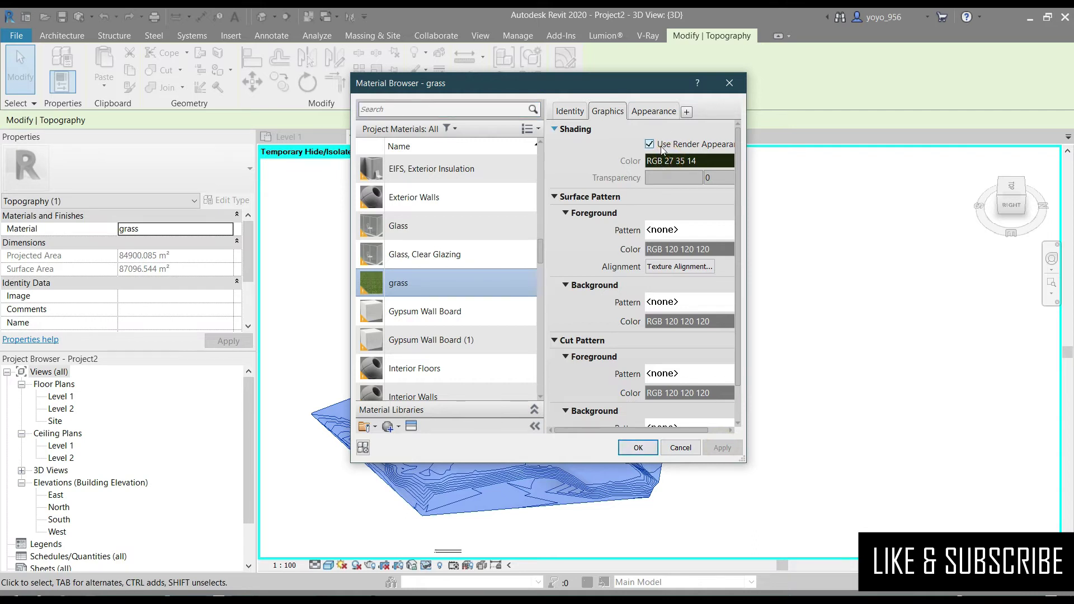
Step: Set the grass appearance colour to green RGB 0 128 64 and confirm
left_click(652, 111)
left_click(688, 243)
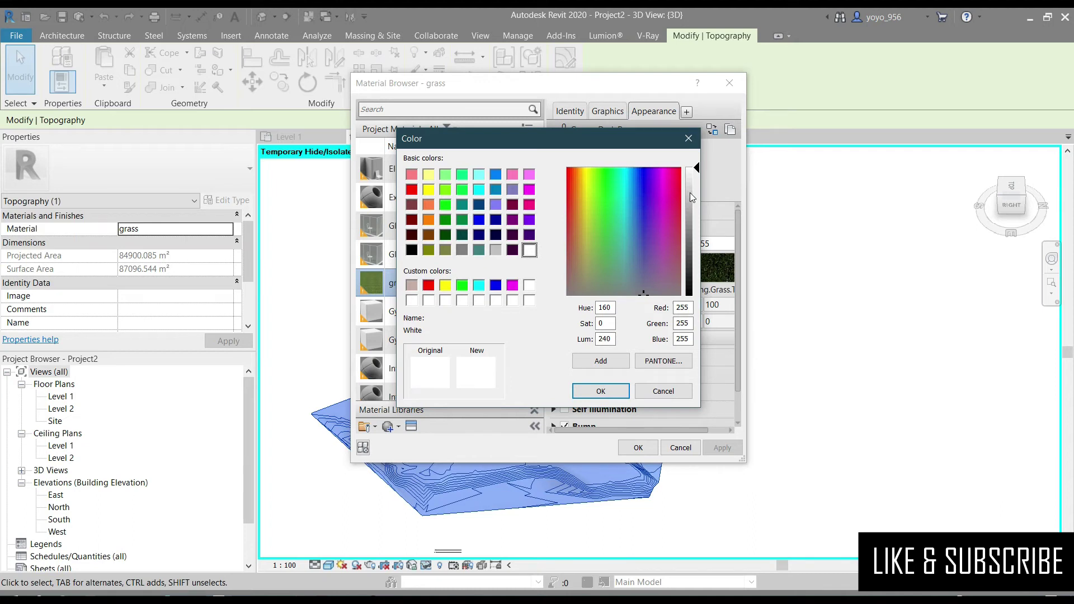
left_click(461, 219)
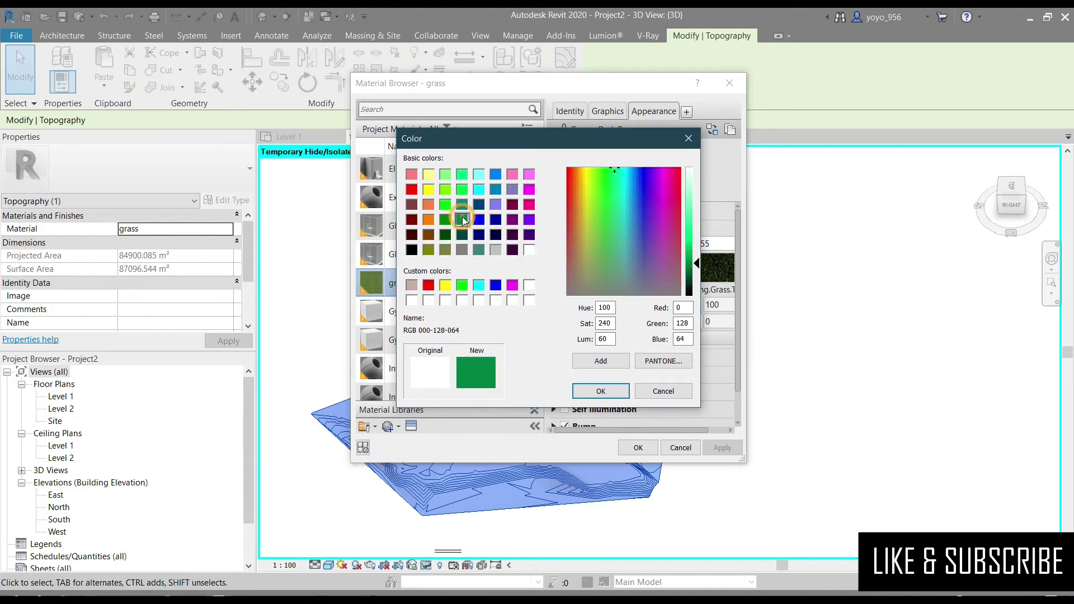
left_click(602, 391)
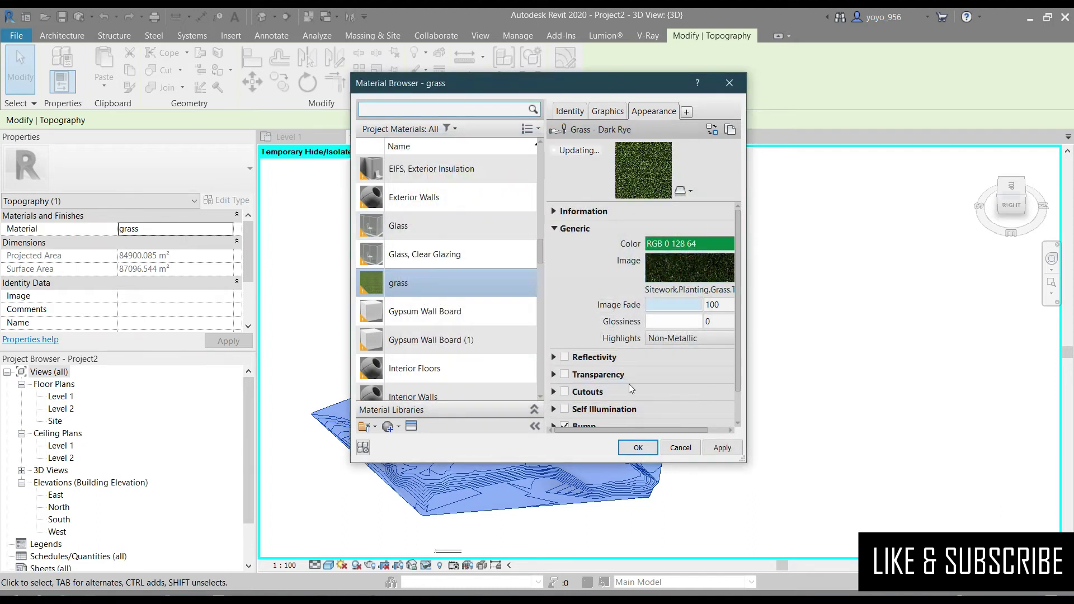
left_click(723, 448)
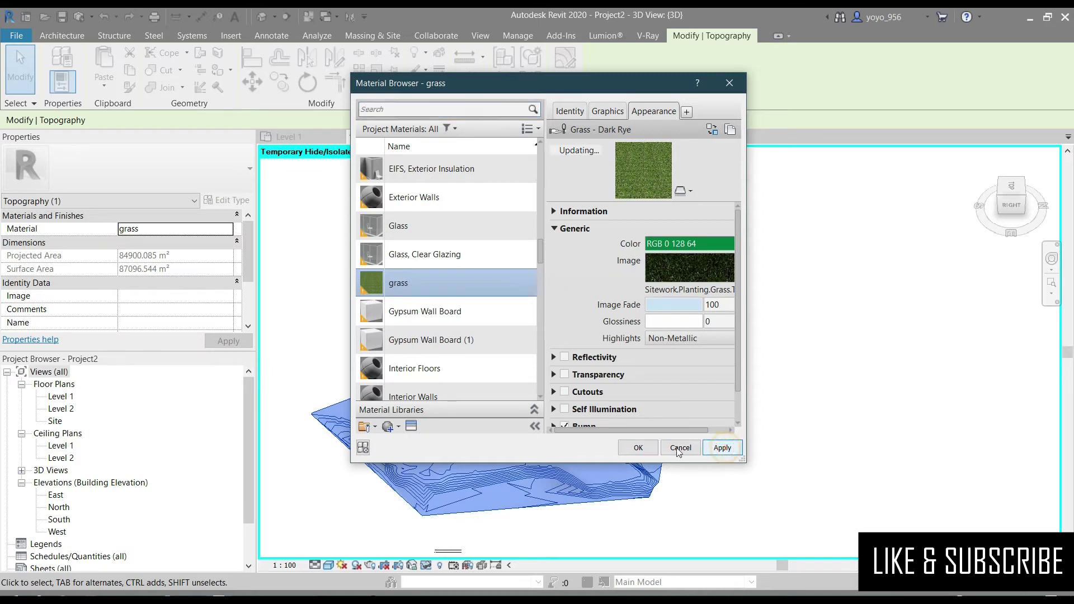
left_click(638, 448)
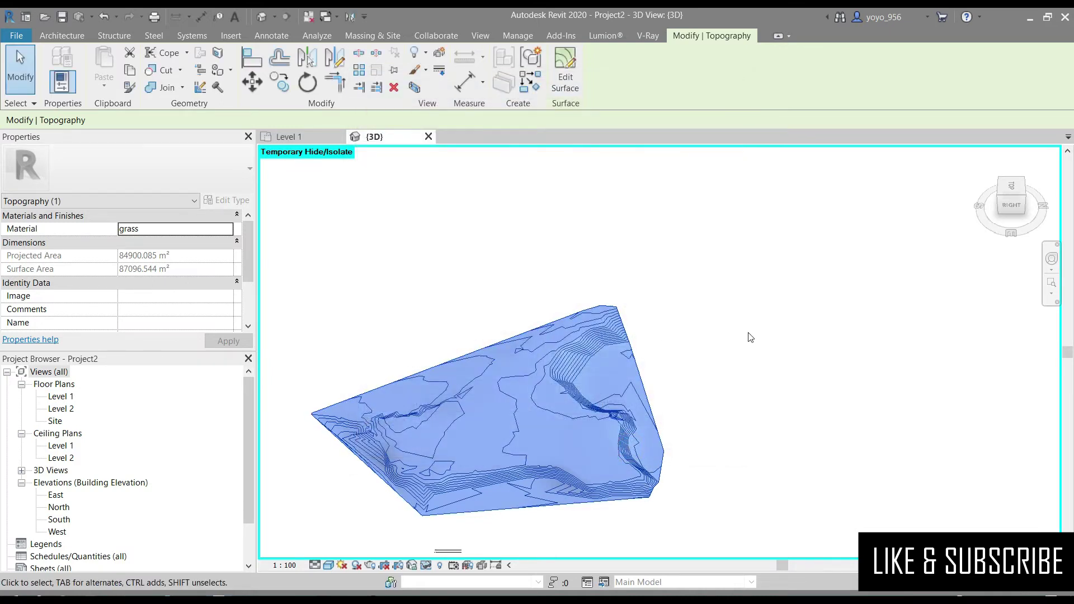
left_click(744, 332)
Step: Render the 3D view in Ray Trace and orbit to show the grass surface
scroll(461, 483, "up", 2)
scroll(465, 473, "down", 2)
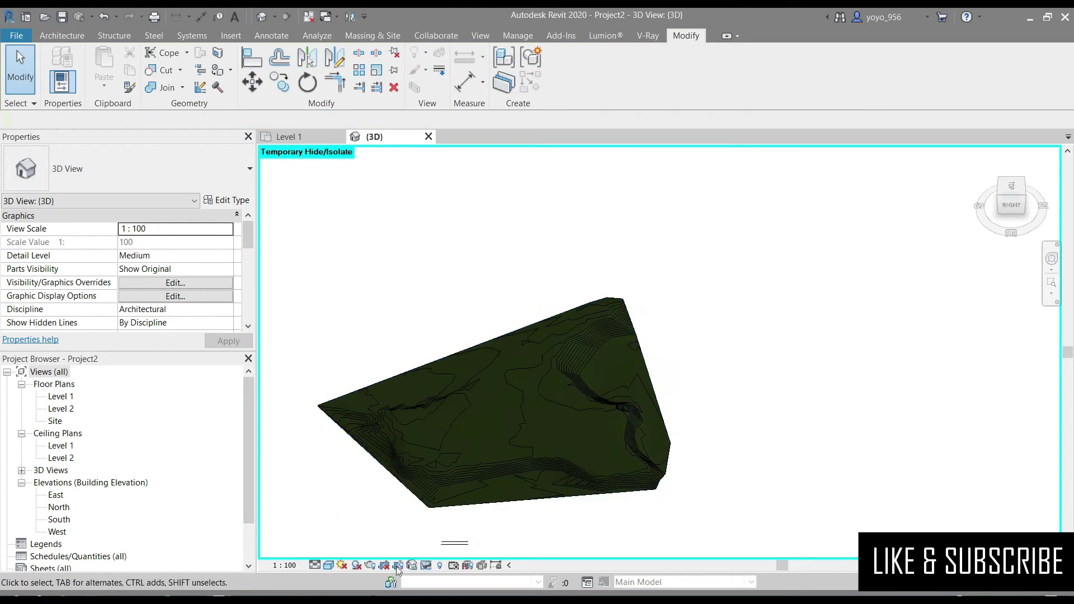
left_click(333, 565)
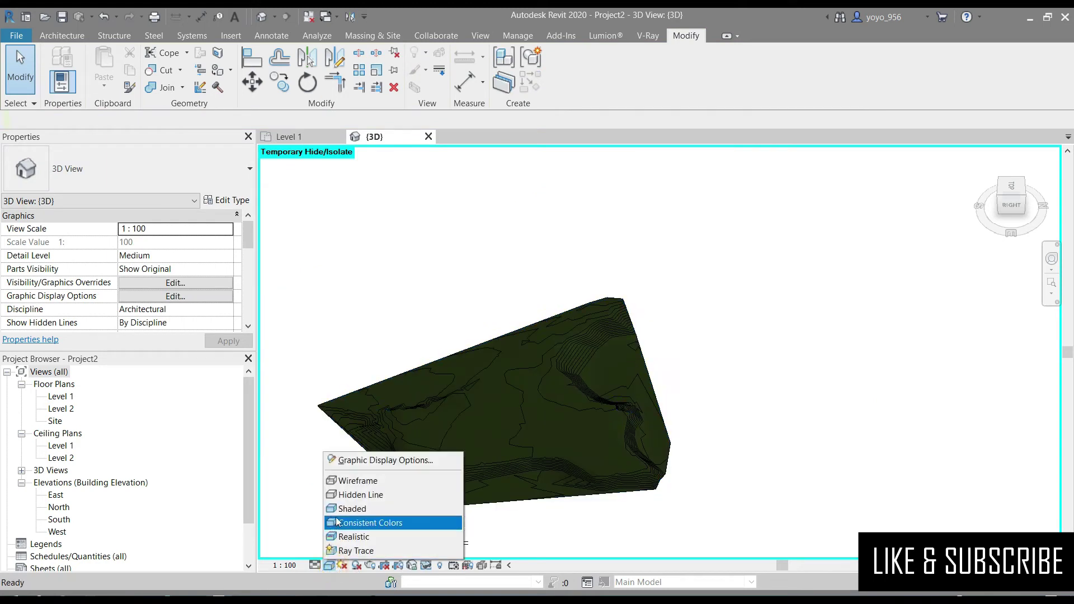
left_click(364, 519)
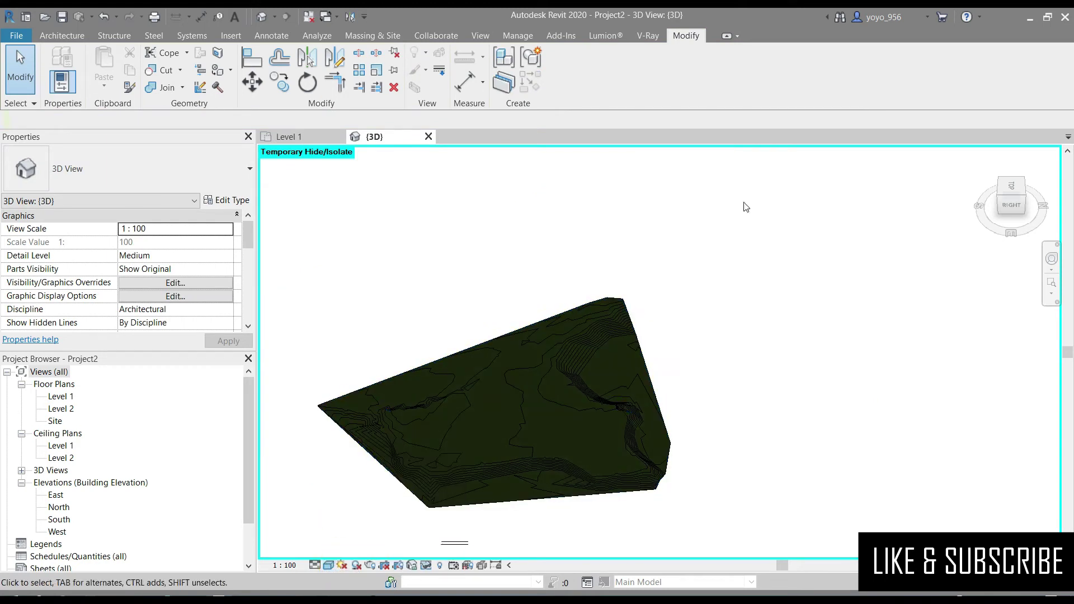
left_click(656, 446)
left_click(329, 566)
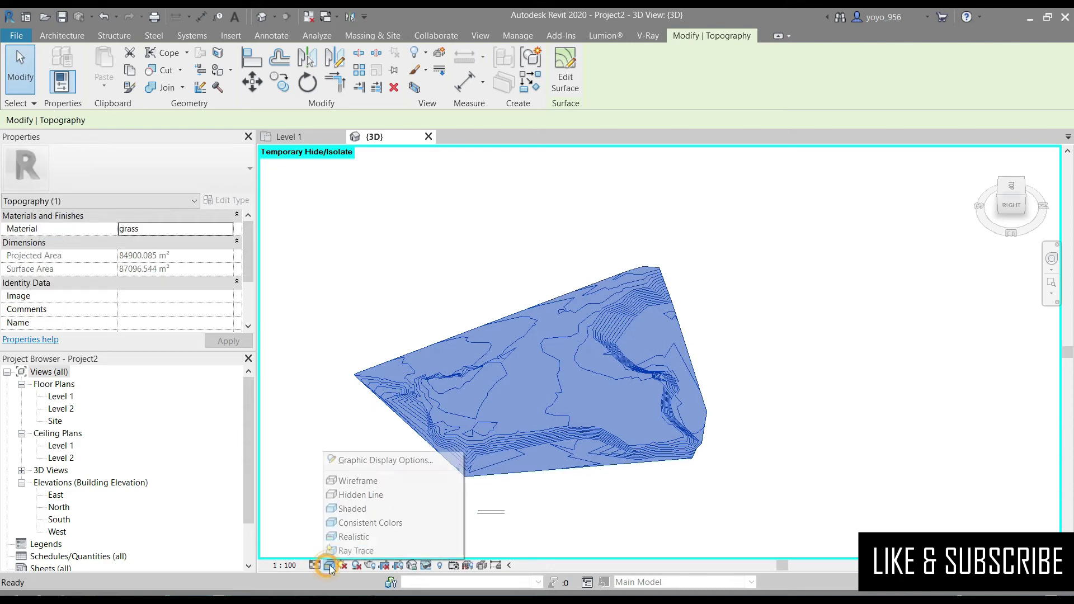
left_click(344, 551)
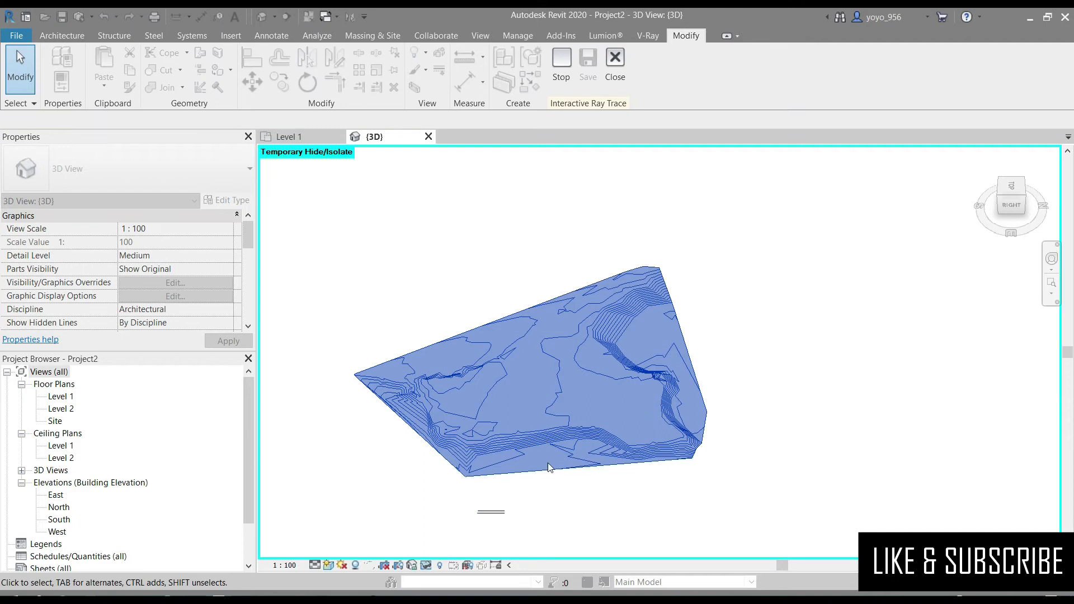
mouse_move(1007, 223)
left_mouse_down()
mouse_move(991, 192)
mouse_move(1013, 195)
mouse_move(613, 372)
left_mouse_up()
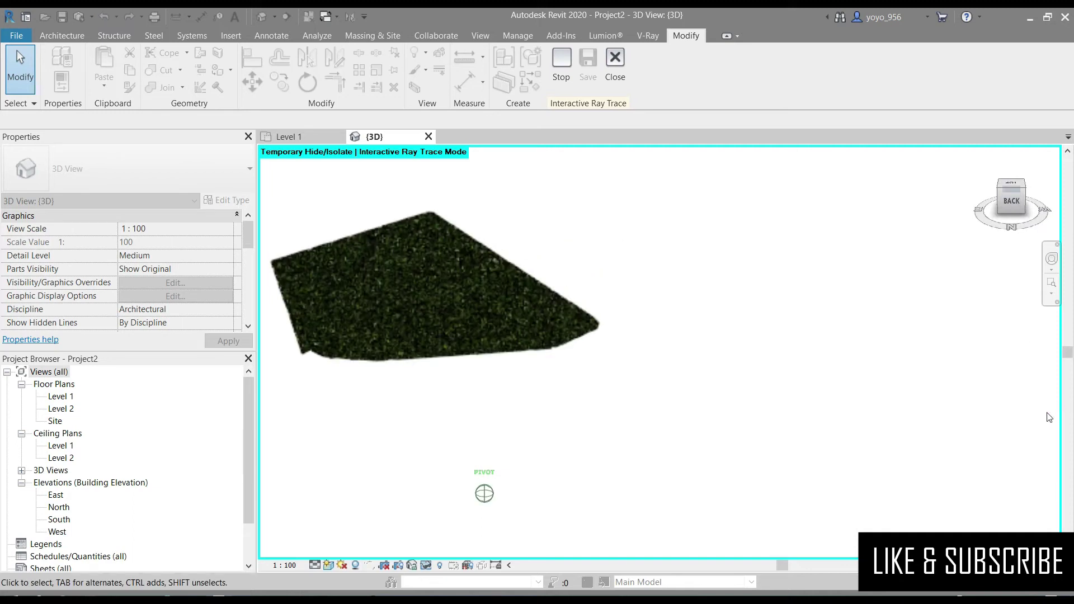
Step: Open Graphic Display Options from the Visual Style menu
left_click(320, 566)
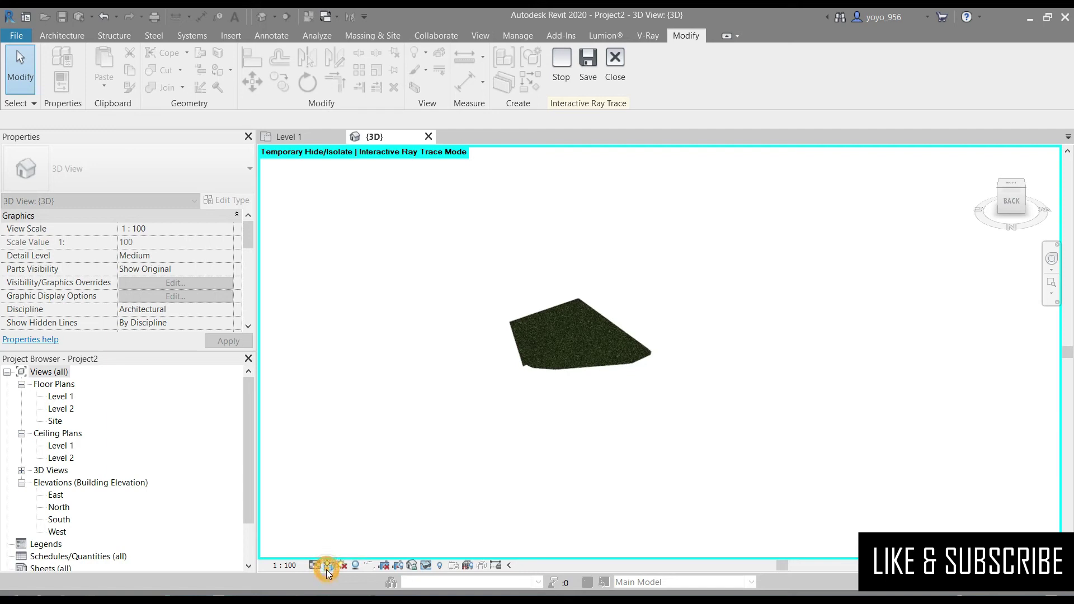
left_click(327, 566)
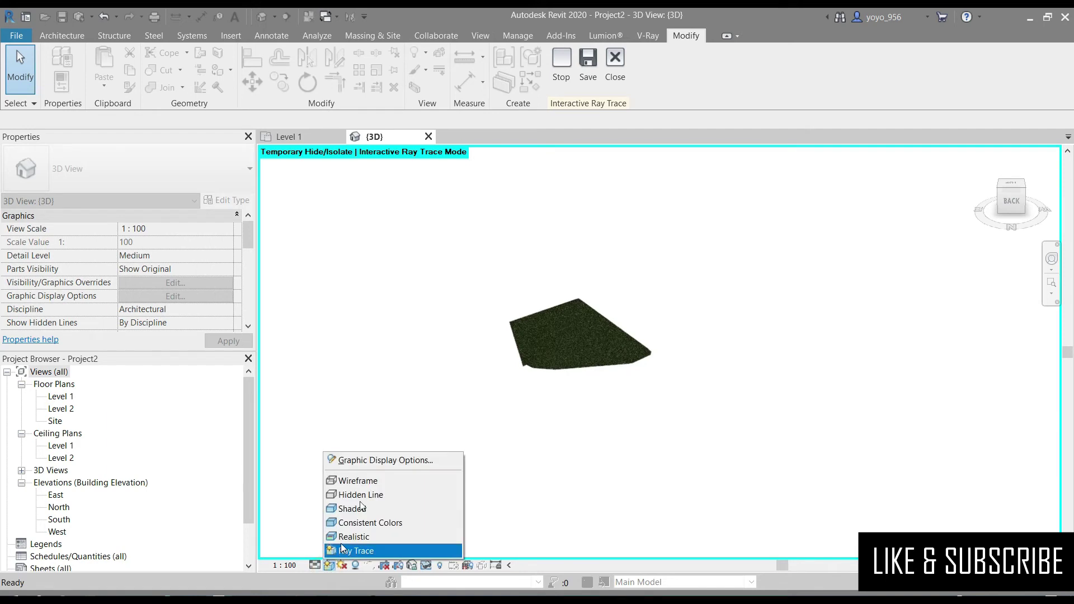
left_click(363, 464)
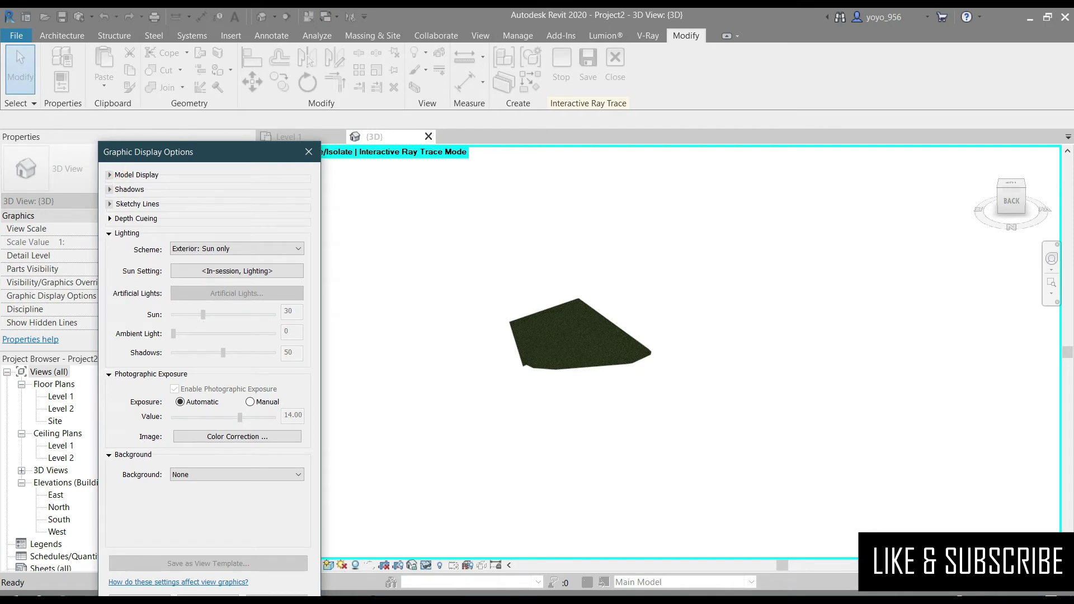
Step: Close Graphic Display Options and preview the toposurface in Ray Trace
key("Return")
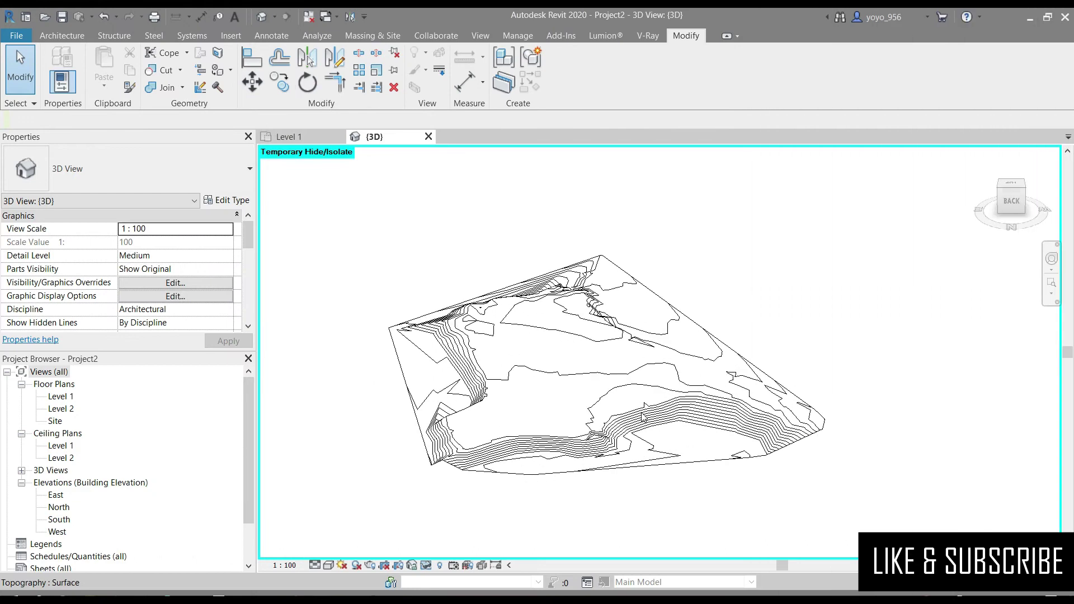
scroll(691, 457, "up", 1)
left_click(329, 565)
left_click(353, 550)
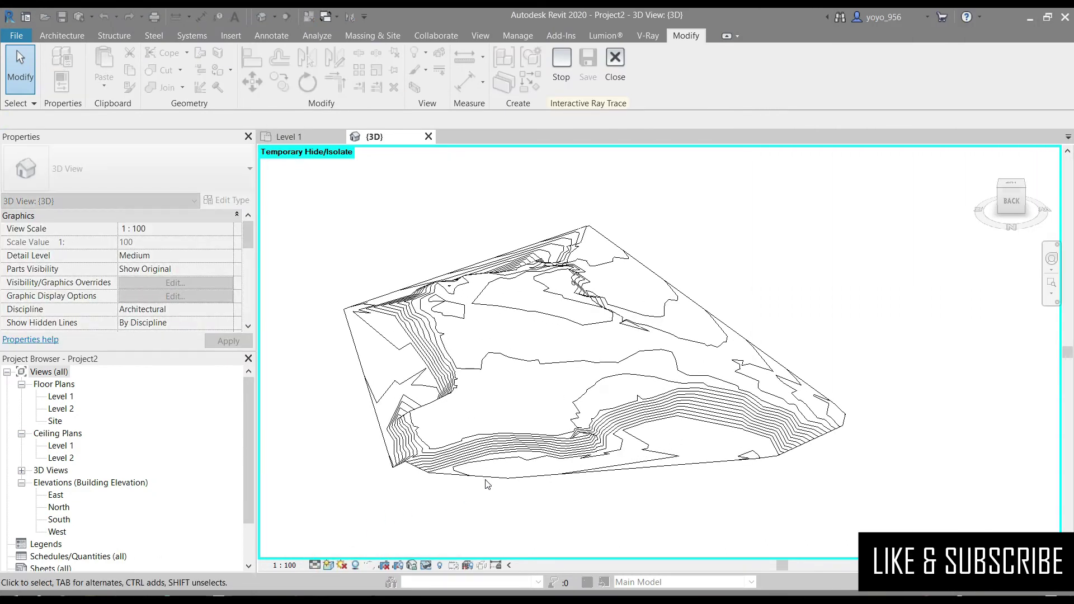
Step: Return the 3D view to Hidden Line contours and select the toposurface
left_click(328, 565)
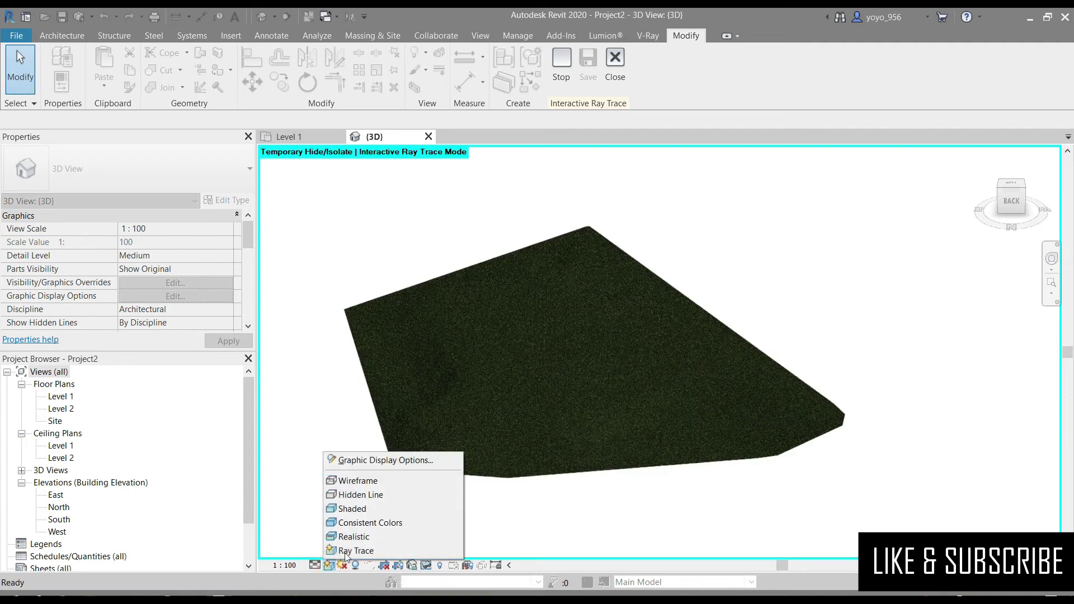
left_click(358, 495)
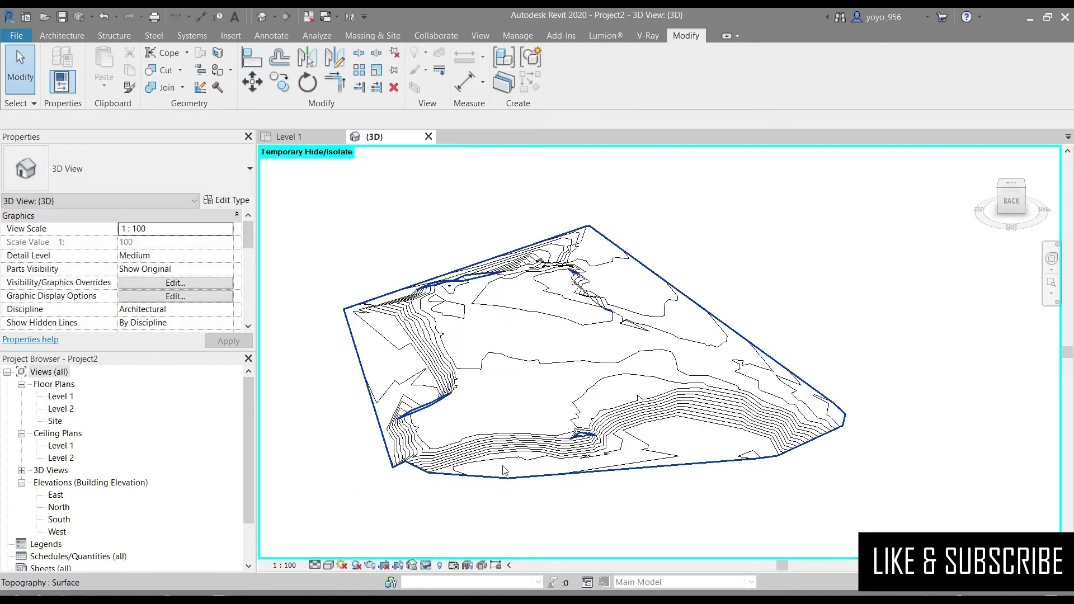
left_click(492, 482)
Step: Set the toposurface material to Default Floor instead of grass
left_click(226, 231)
scroll(415, 264, "up", 5)
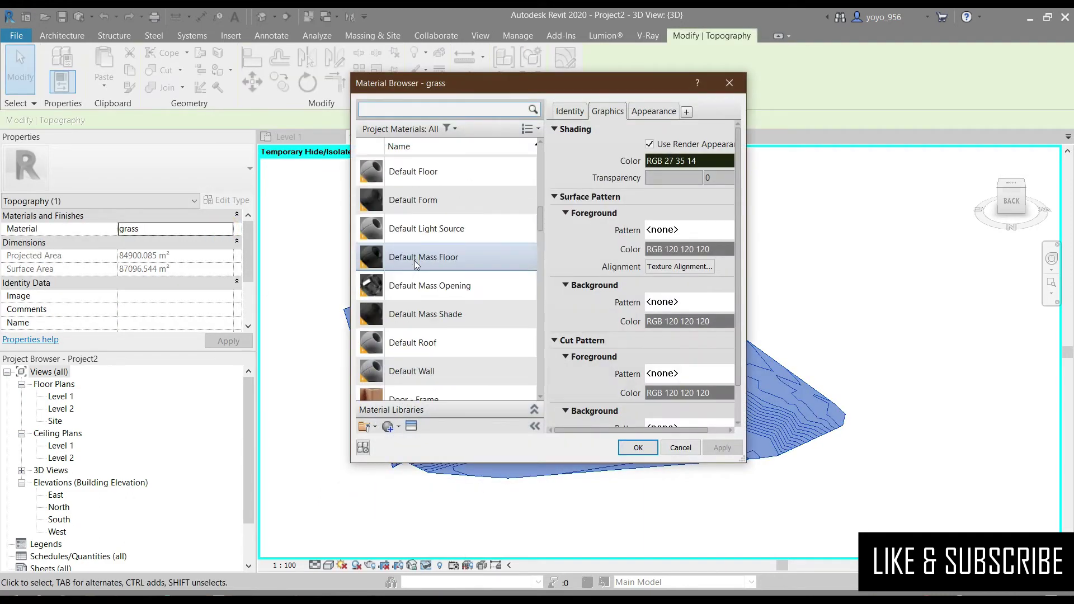
scroll(423, 204, "up", 3)
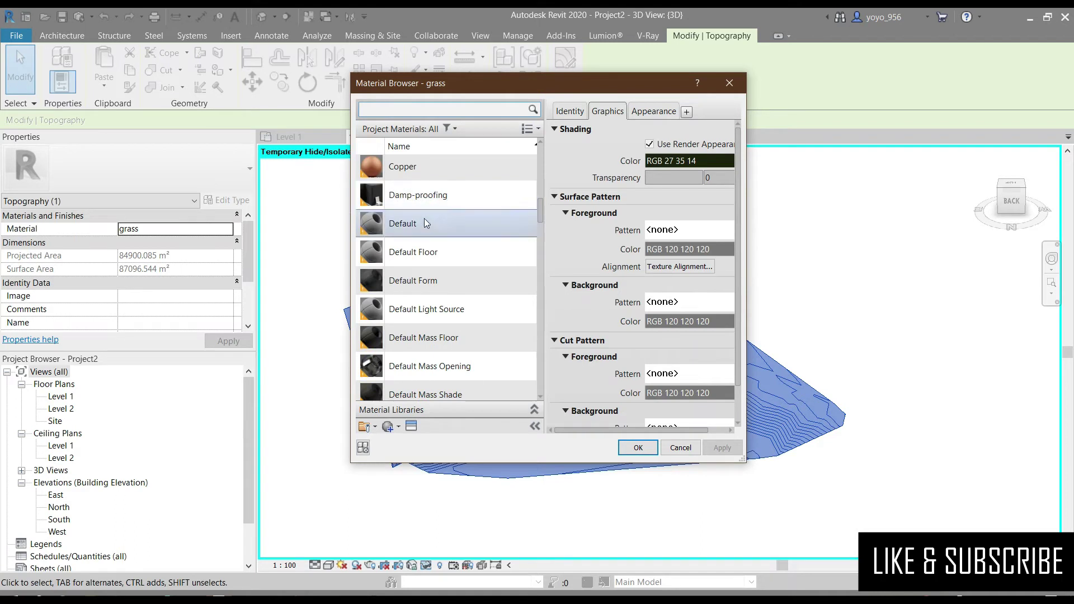
left_click(385, 257)
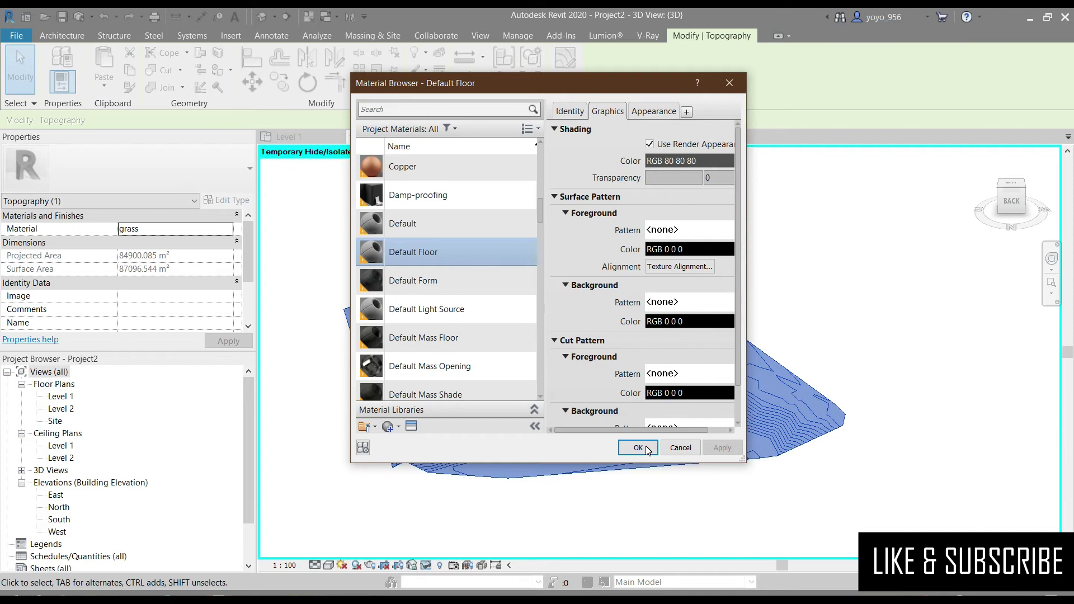
left_click(646, 449)
left_click(305, 447)
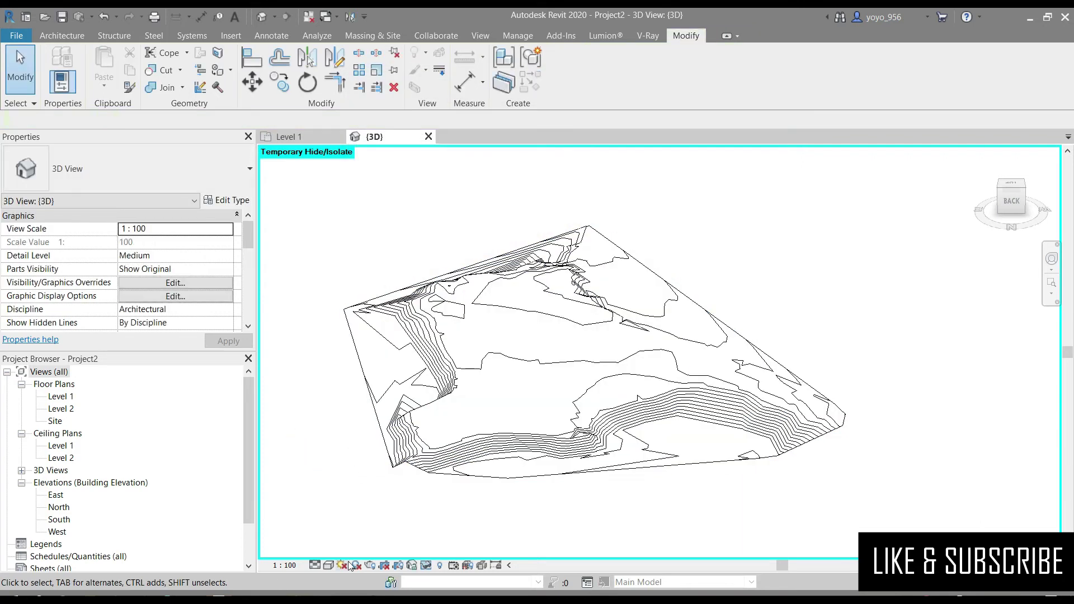
Step: Preview the Default Floor surface in Ray Trace from a back-left, top-down angle
left_click(329, 565)
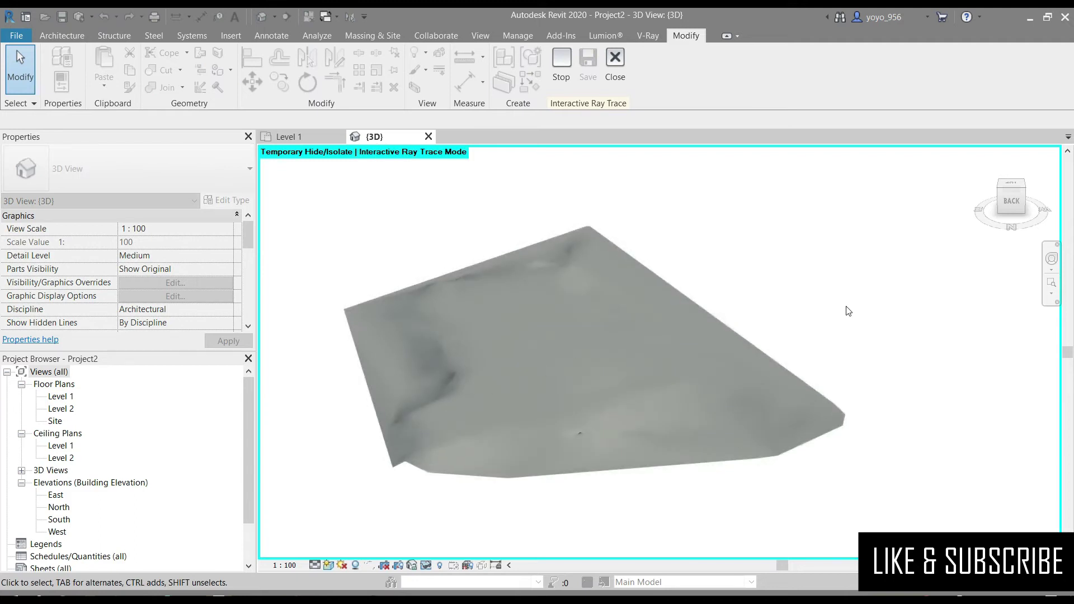
left_click_drag(994, 194, 952, 197)
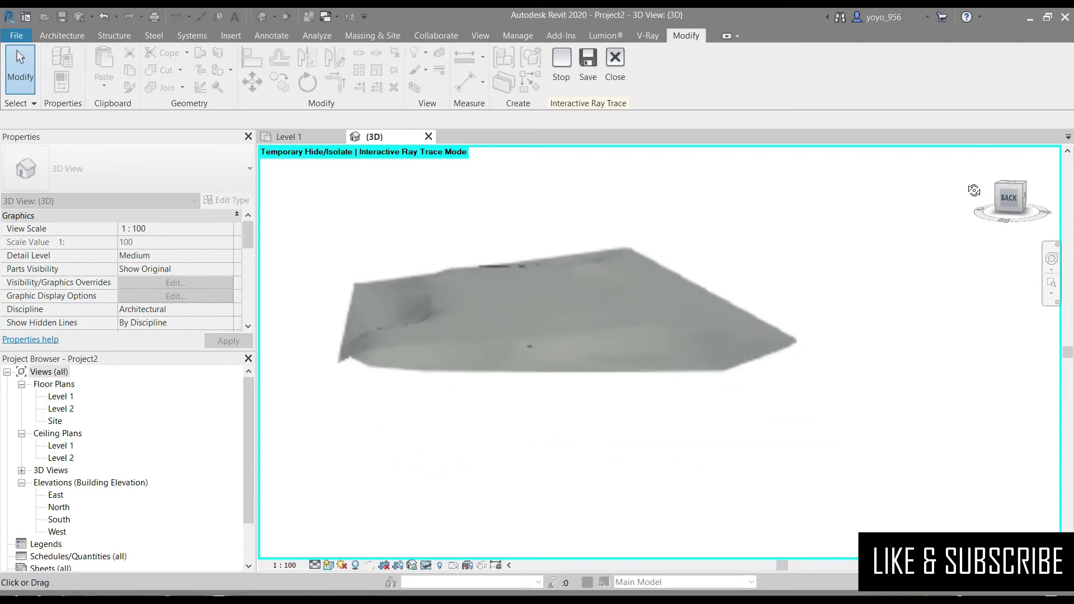
middle_click_drag(615, 336, 633, 388, "shift")
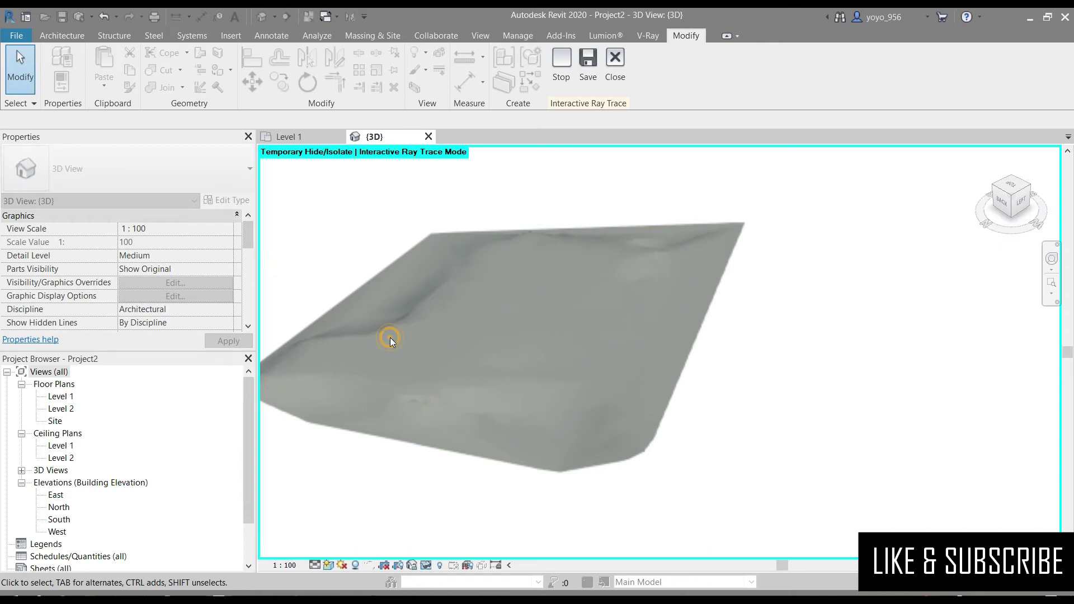
Step: Return to Hidden Line display and reselect the toposurface
left_click(328, 565)
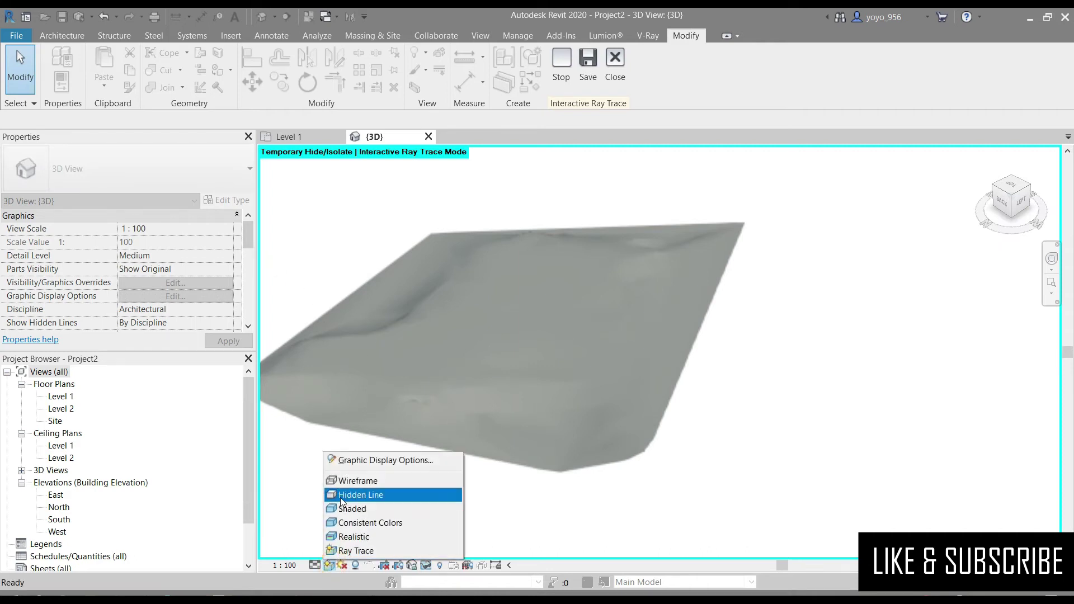
left_click(343, 495)
left_click(606, 442)
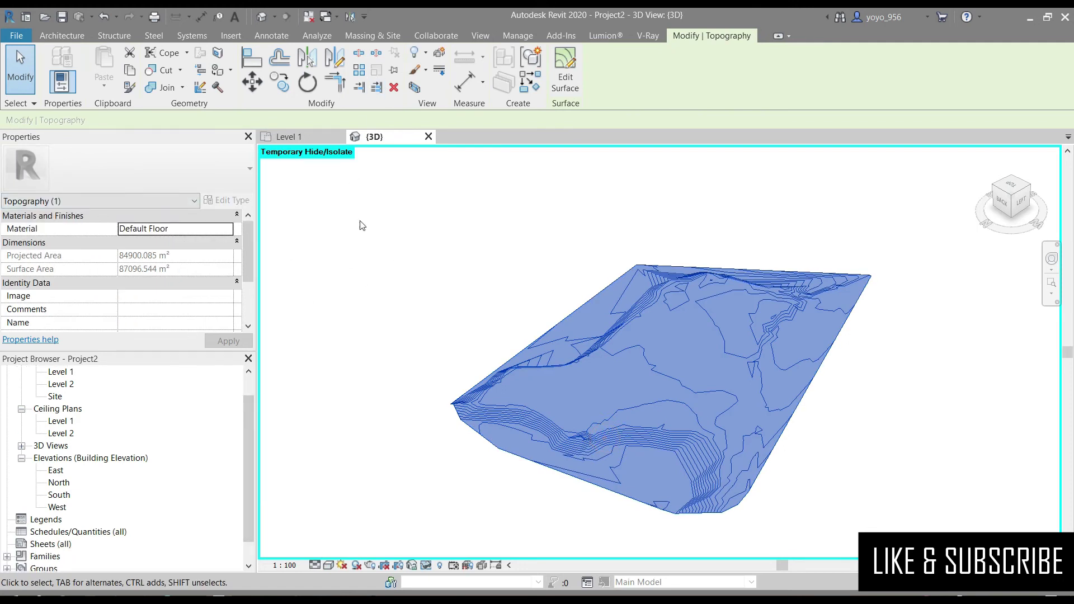
scroll(414, 313, "down", 2)
scroll(657, 364, "up", 1)
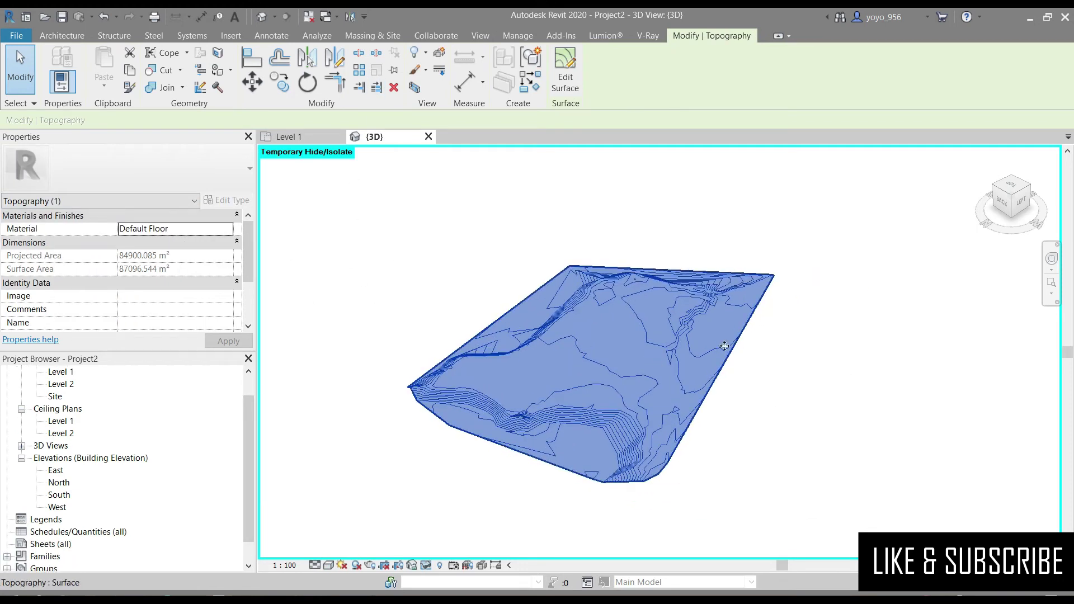
left_click(779, 338)
left_click(656, 395)
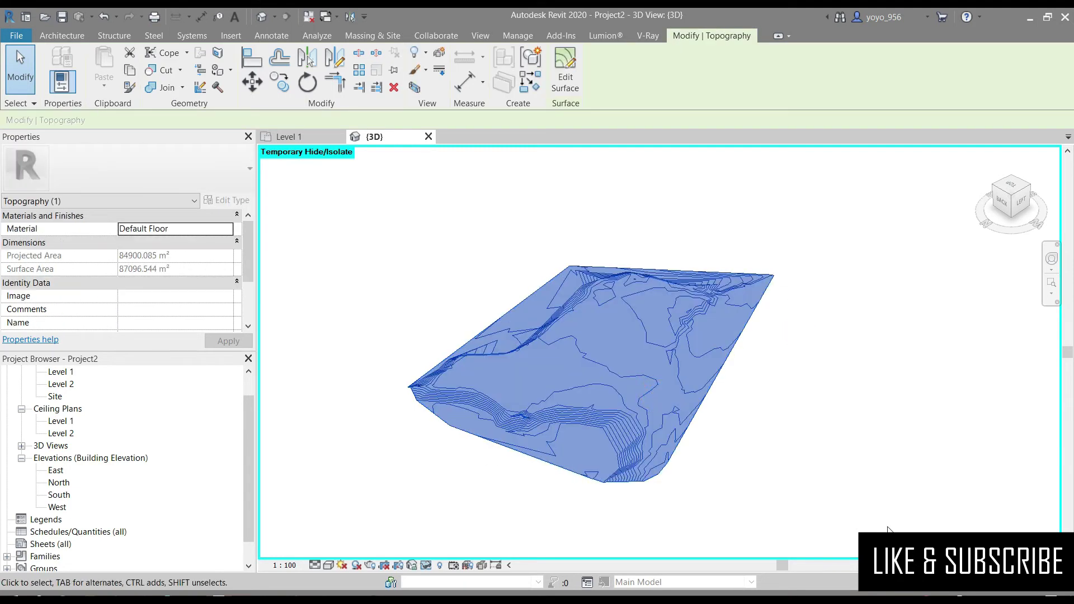
Step: Restore the hidden toposurface to view and switch to the Level 1 floor plan
key("h")
key("h")
left_click(426, 564)
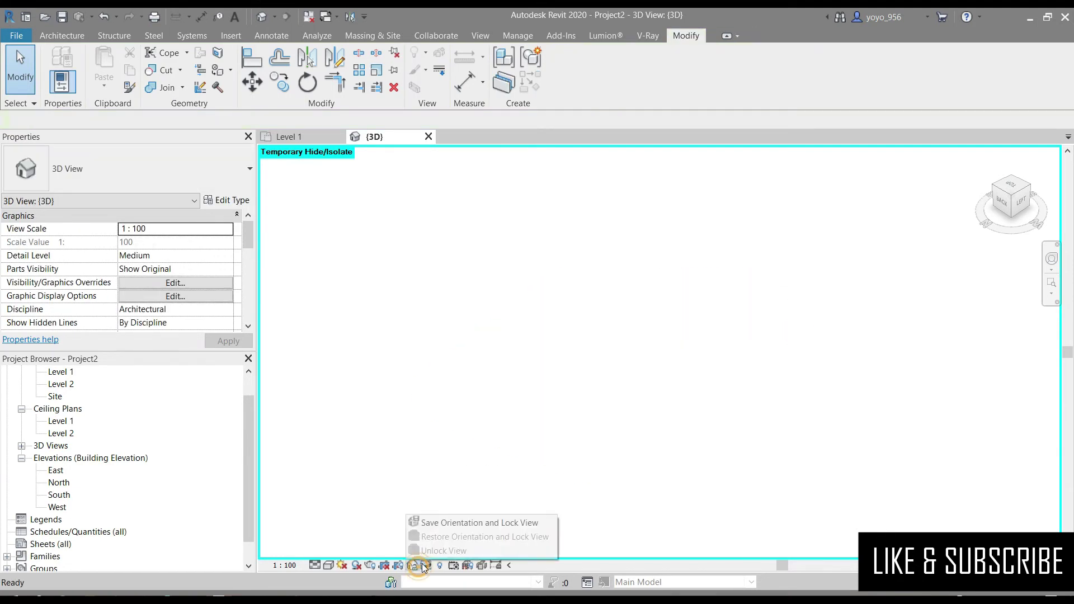
left_click(448, 551)
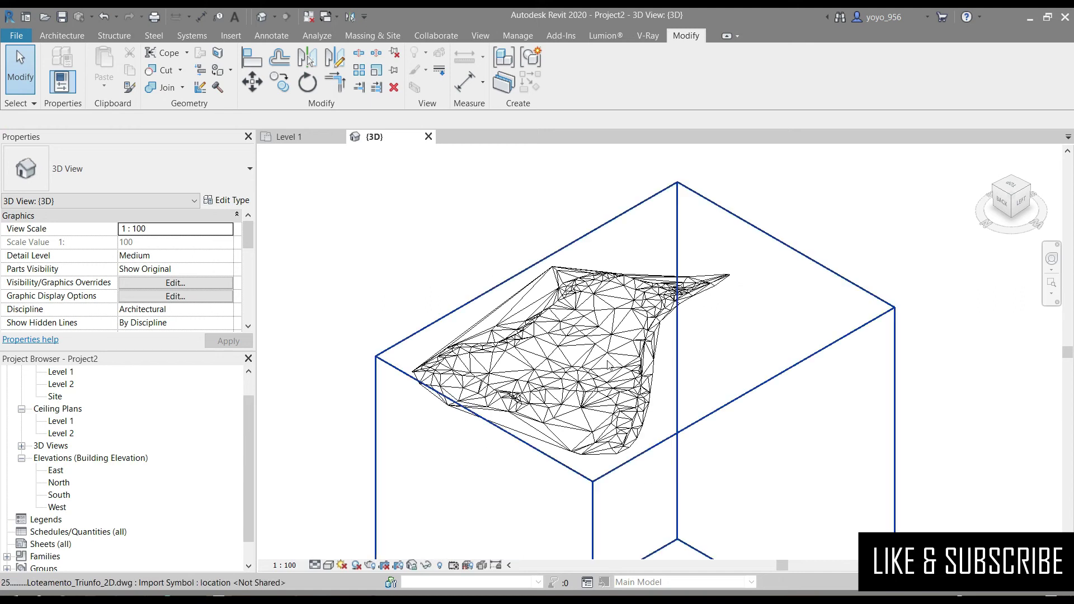
left_click(435, 273)
scroll(447, 314, "up", 3)
left_click(690, 294)
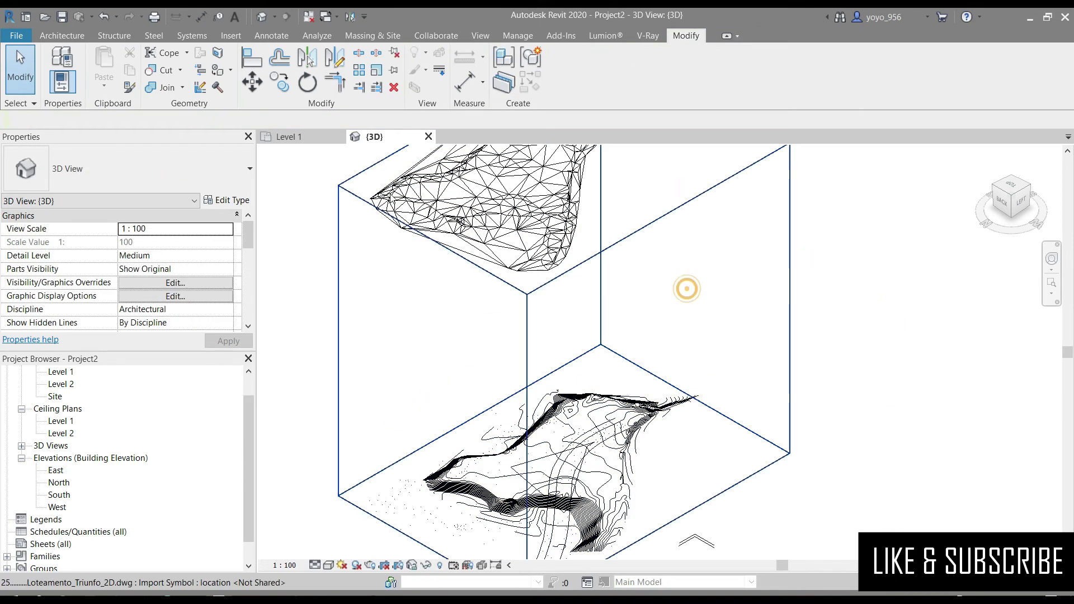
left_click(286, 137)
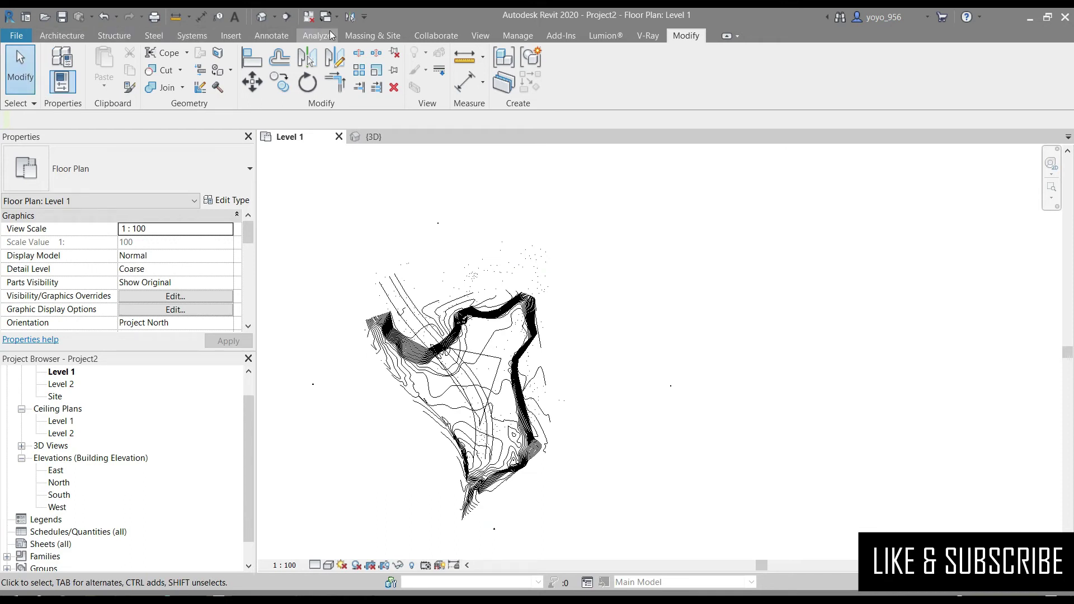
Step: Start a new toposurface, trying and cancelling the points-file import option
left_click(375, 39)
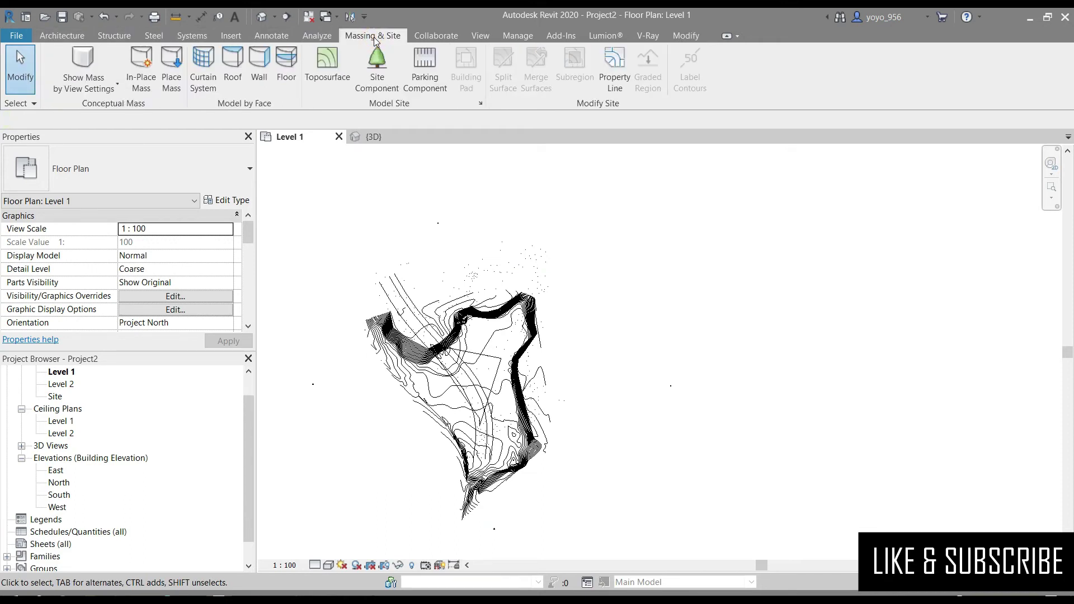
left_click(324, 75)
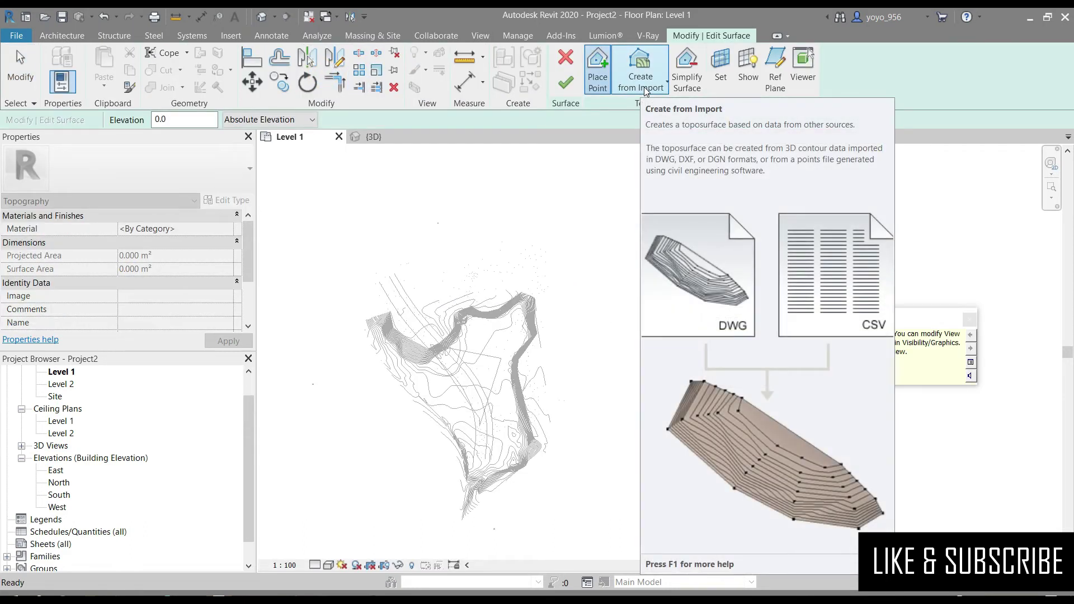
left_click(646, 90)
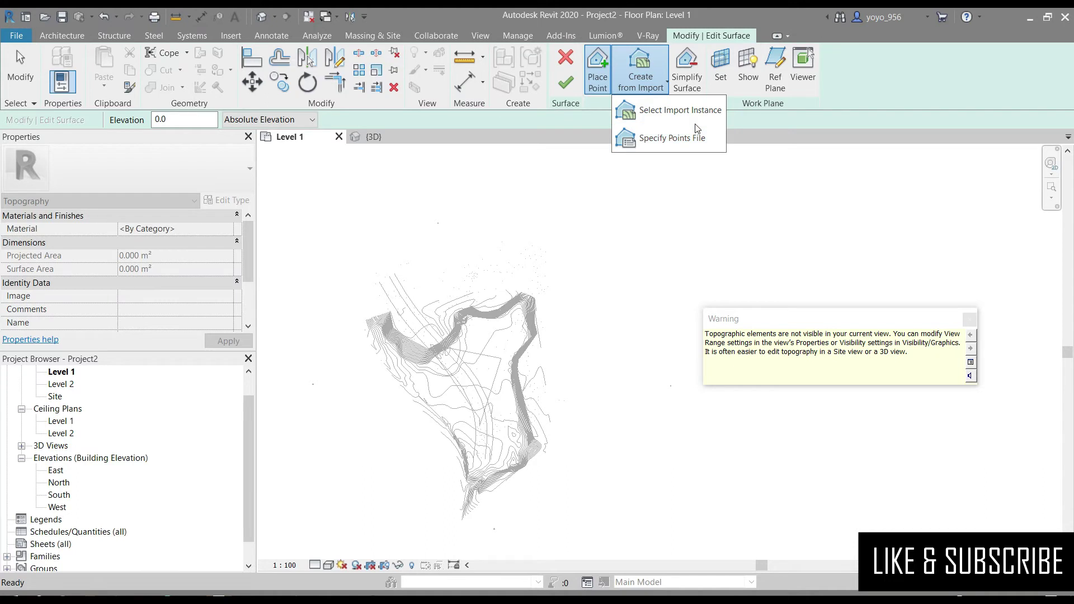
left_click(688, 139)
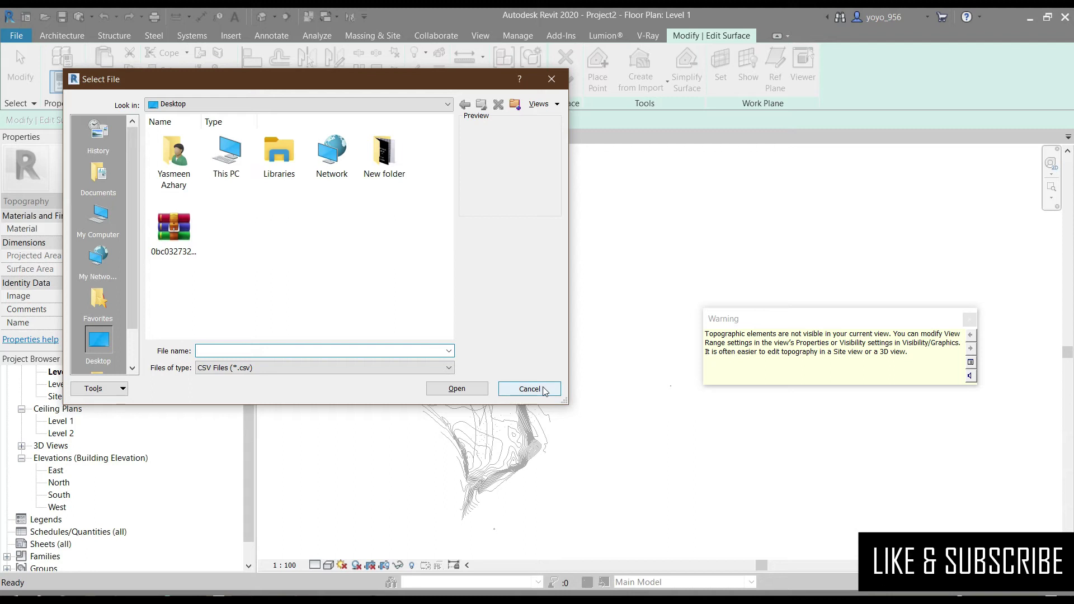
left_click(526, 392)
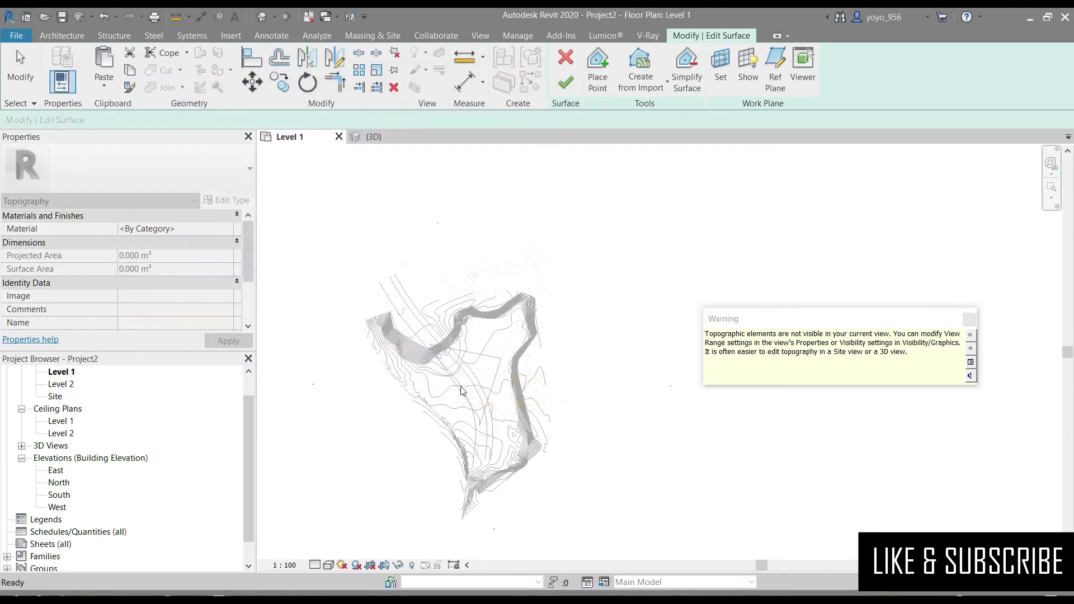
Step: Place three points by hand and finish the 8190.136 m² toposurface
left_click(598, 84)
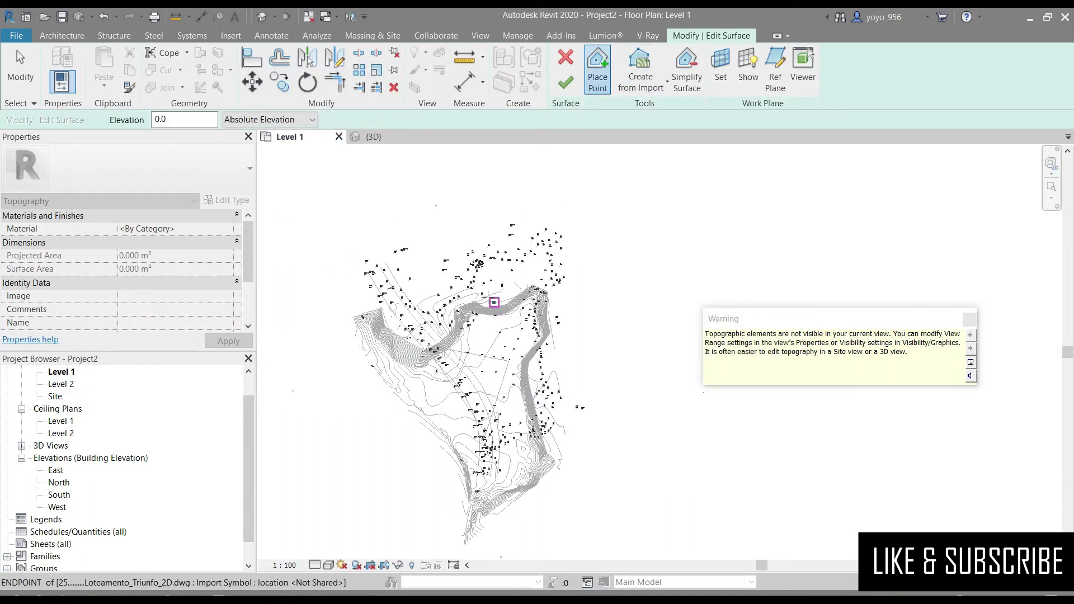
scroll(488, 296, "up", 5)
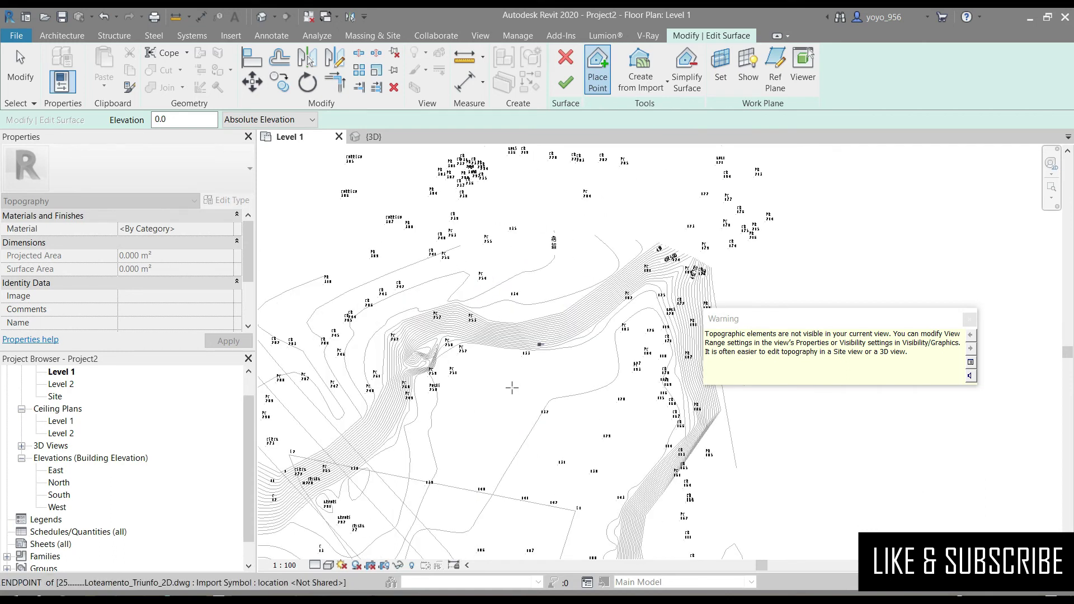
scroll(520, 384, "down", 1)
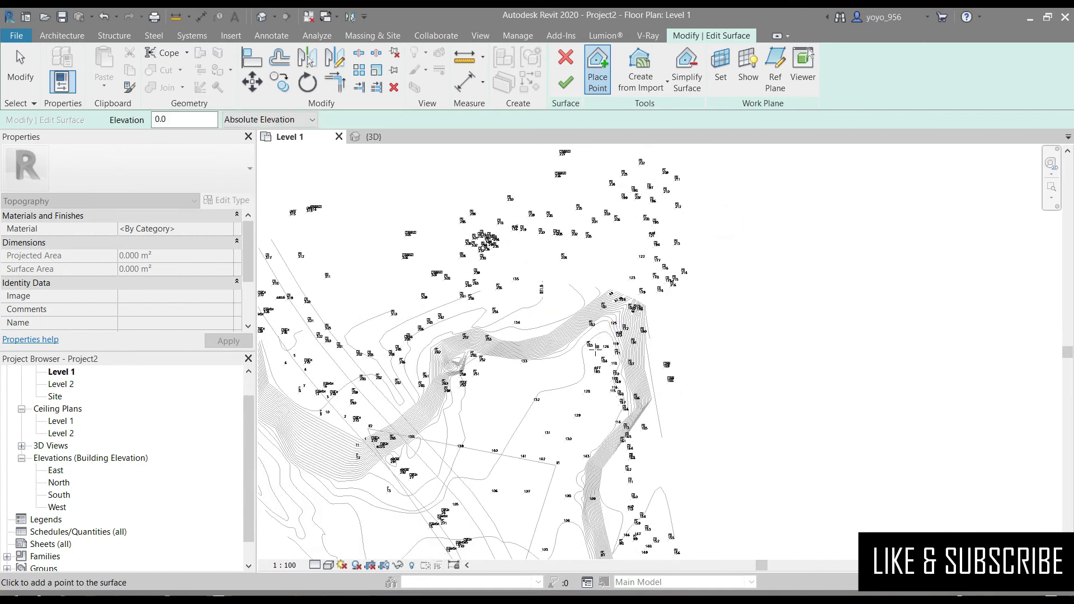
left_click(551, 316)
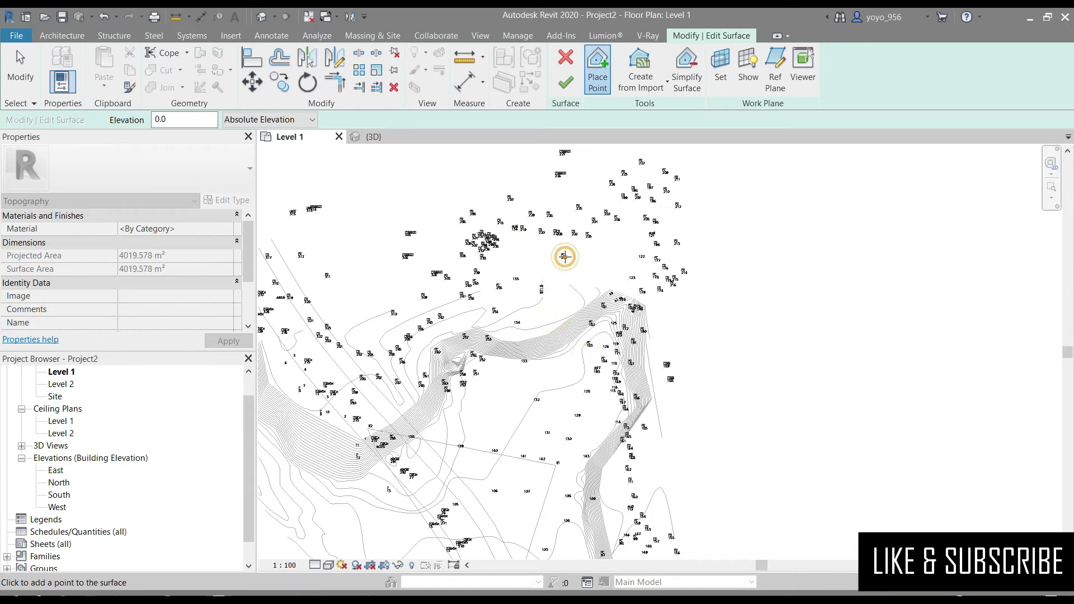
left_click(691, 191)
middle_click_drag(690, 191, 670, 192)
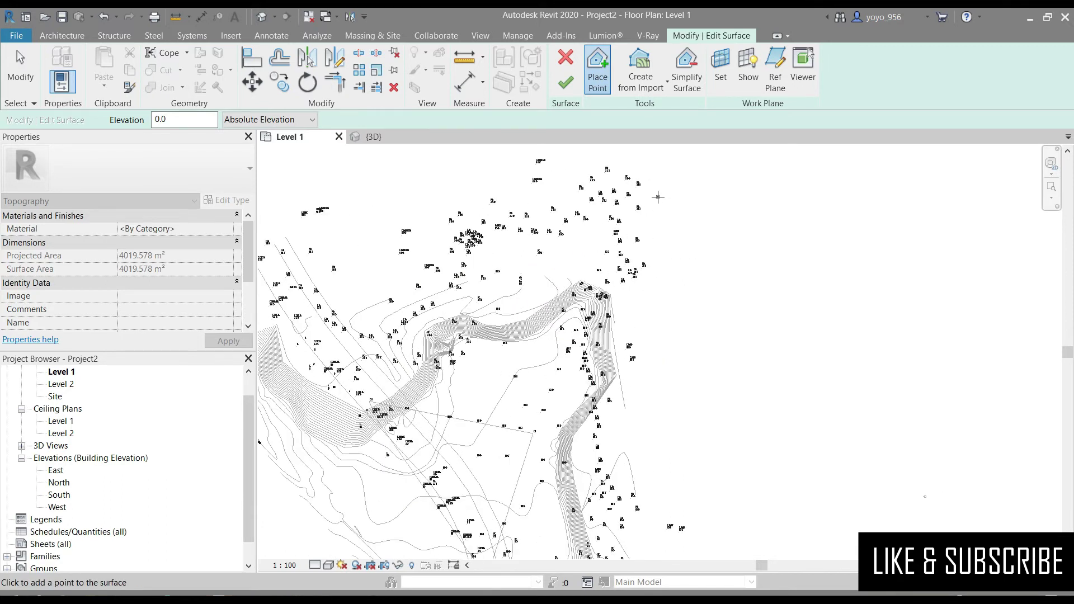
left_click(675, 191)
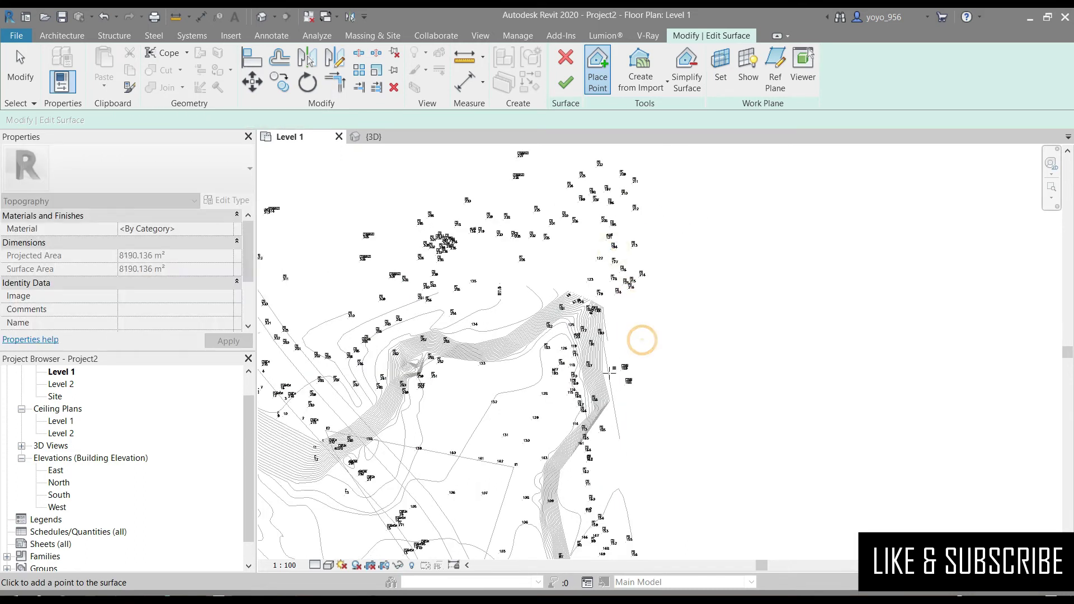
left_click(561, 90)
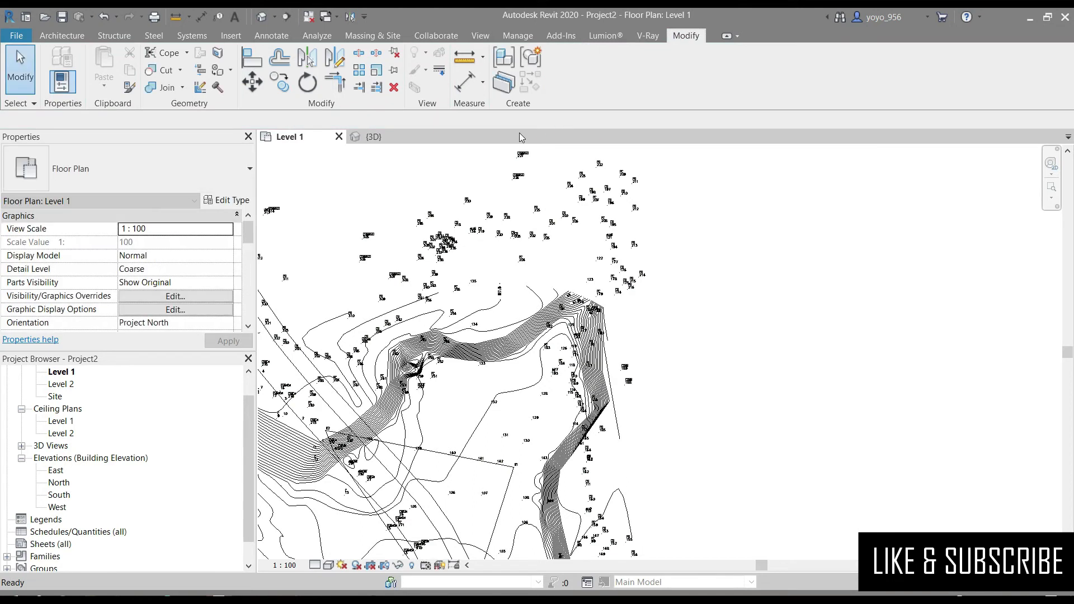
Step: In the {3D} view, edit the toposurface and move a boundary point
left_click(364, 137)
scroll(494, 218, "down", 1)
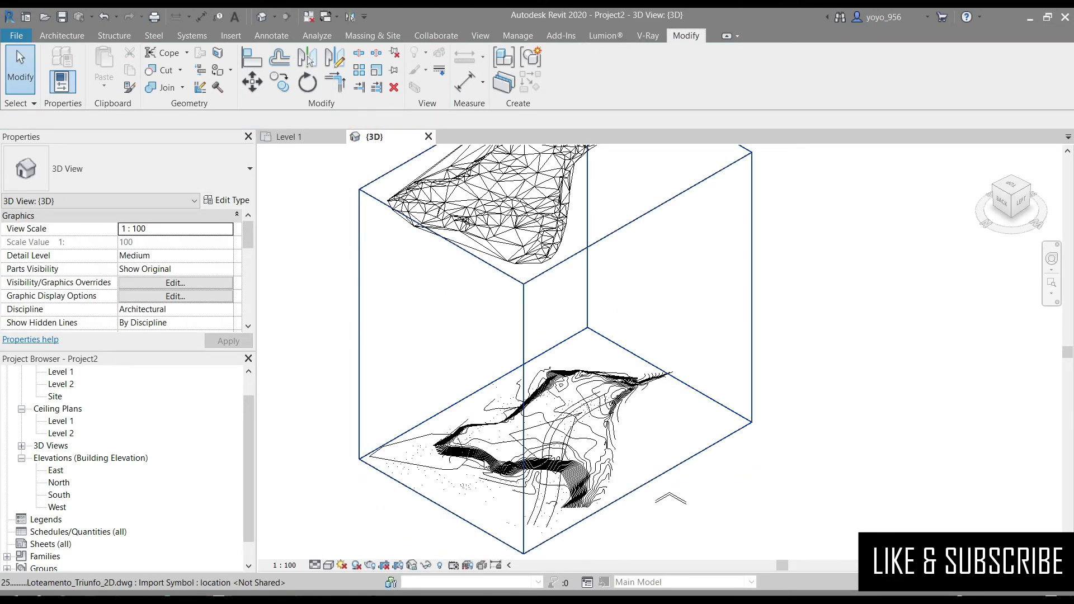
left_click(441, 465)
scroll(448, 463, "up", 2)
scroll(473, 459, "up", 2)
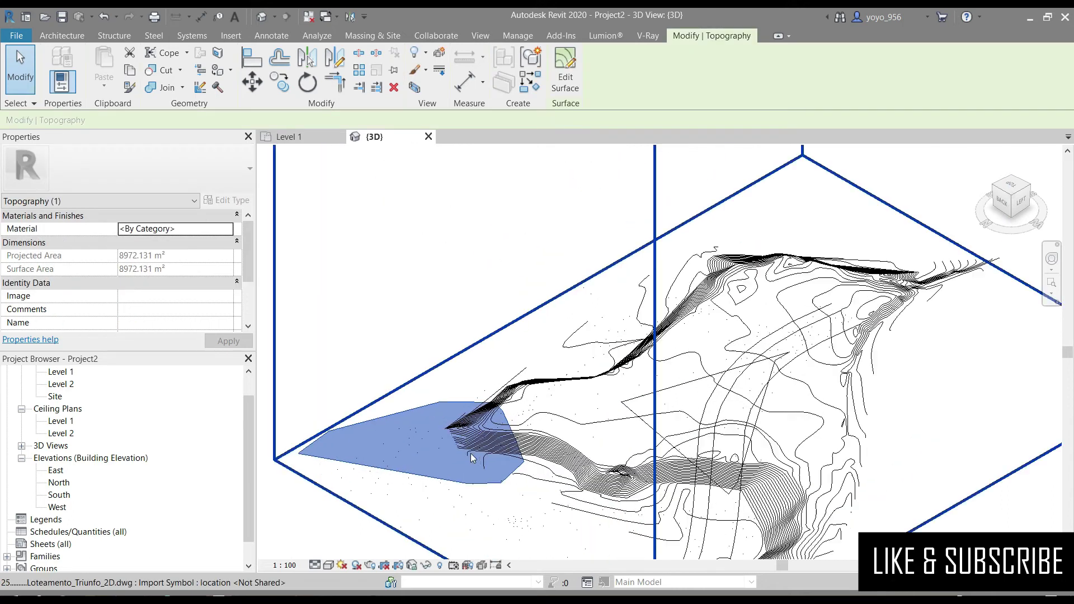
left_click(565, 70)
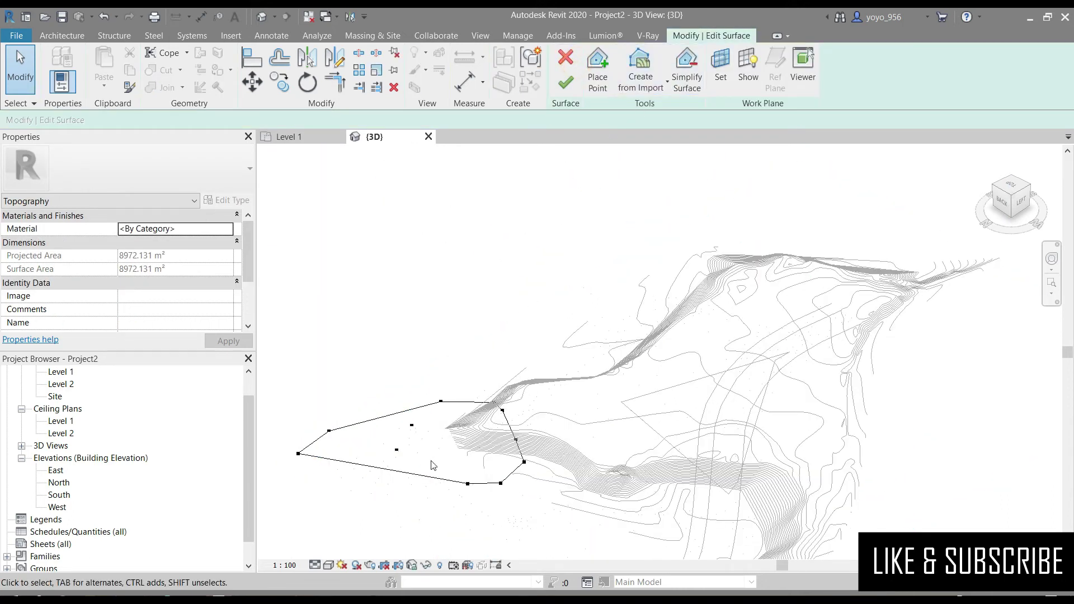
left_click(329, 431)
left_click_drag(329, 431, 323, 404)
Step: From a left side view, drag surface points into a peak with raised and lowered edges
middle_click_drag(427, 319, 597, 305, "shift")
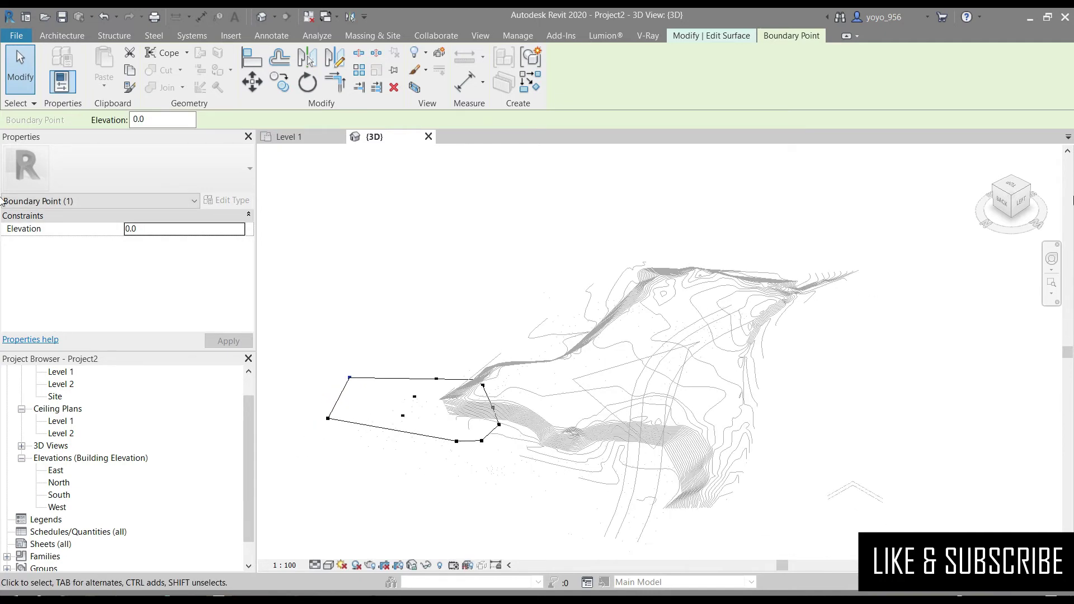
left_click(1027, 205)
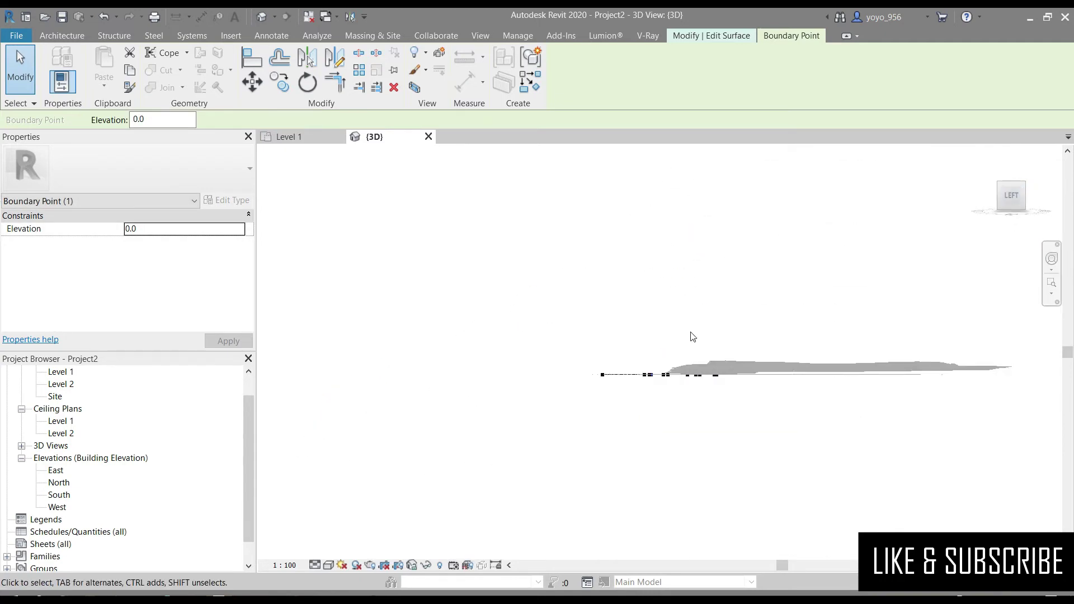
mouse_move(662, 384)
left_mouse_down()
mouse_move(703, 366)
mouse_move(719, 424)
left_mouse_up()
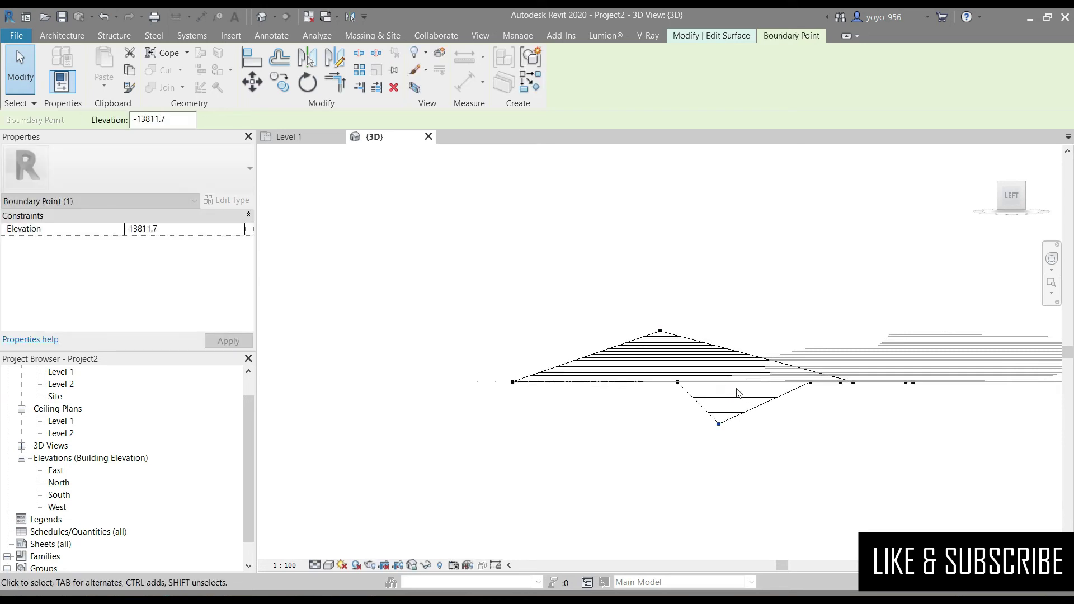
left_click_drag(680, 386, 640, 395)
mouse_move(852, 382)
left_mouse_down()
mouse_move(876, 333)
mouse_move(892, 335)
left_mouse_up()
left_click_drag(811, 382, 799, 350)
left_click_drag(659, 336, 657, 367)
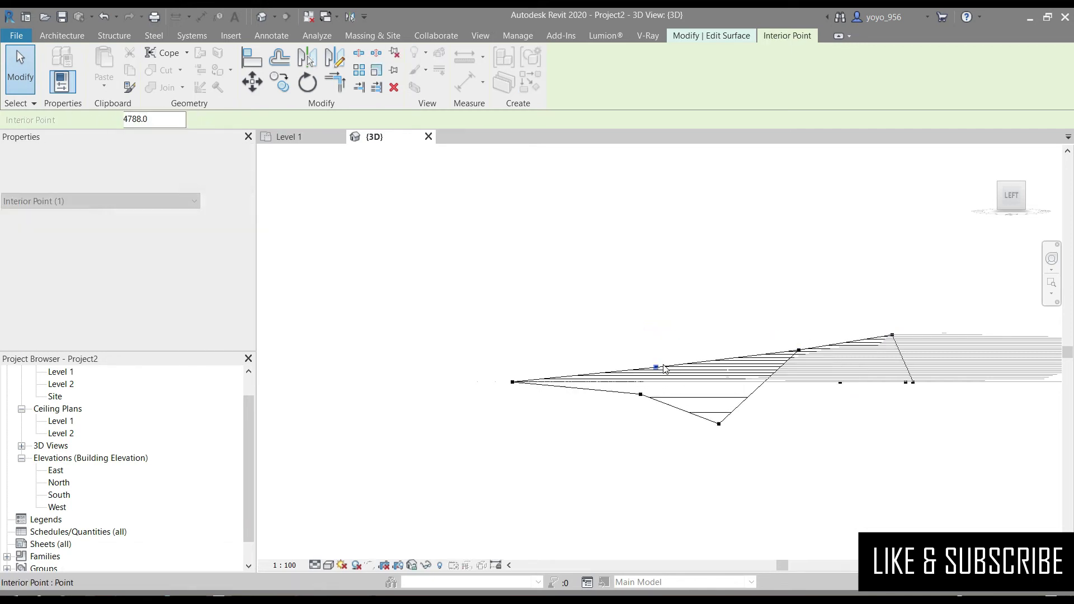
left_click(840, 385)
left_click_drag(839, 386, 831, 409)
left_click_drag(912, 383, 945, 345)
Step: Orbit down onto the reshaped surface and finish the point edit
left_click_drag(1012, 197, 844, 246)
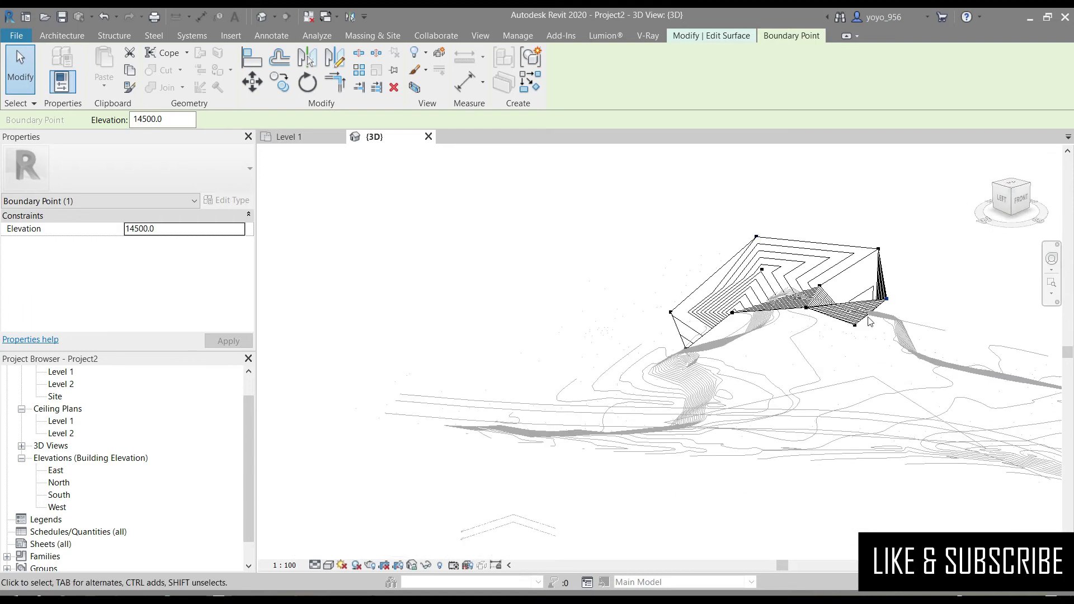
scroll(470, 267, "down", 2)
scroll(425, 318, "down", 3)
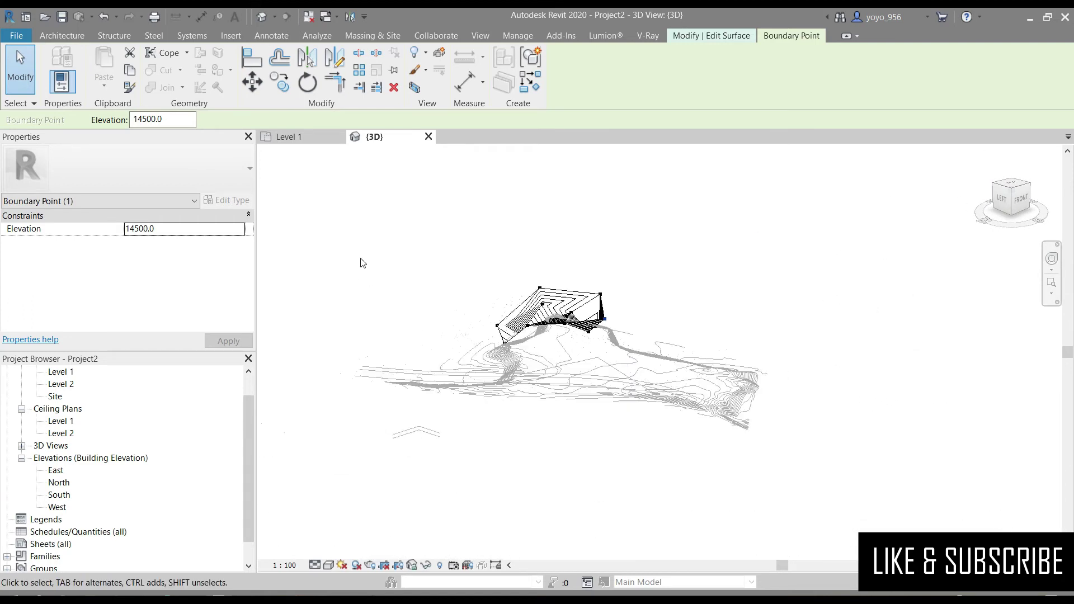
left_click(413, 235)
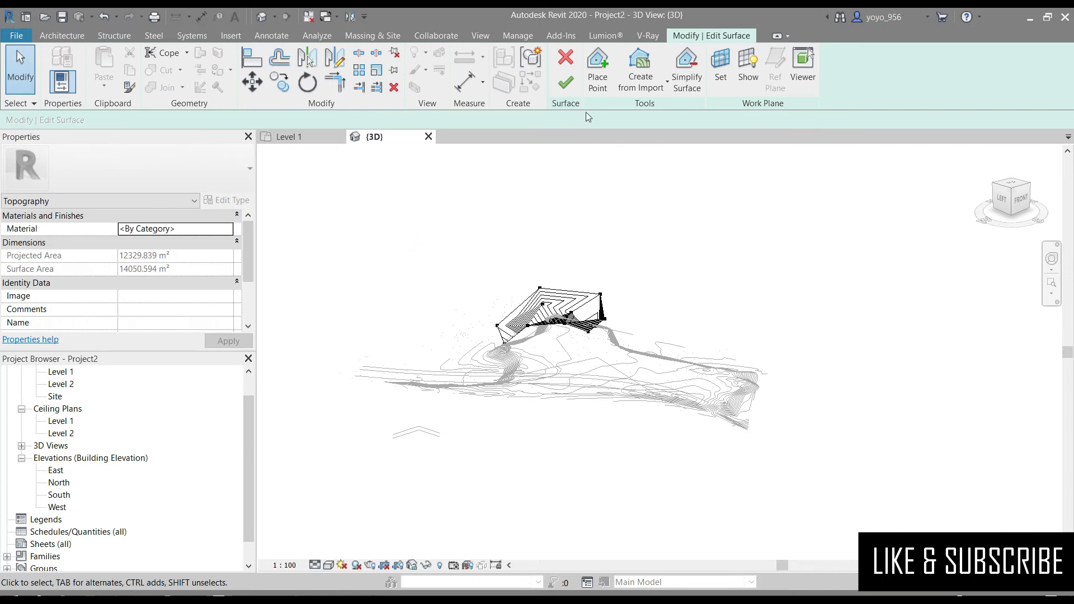
left_click(566, 79)
Step: Temporarily hide the imported DWG in the 3D view
left_click(661, 370)
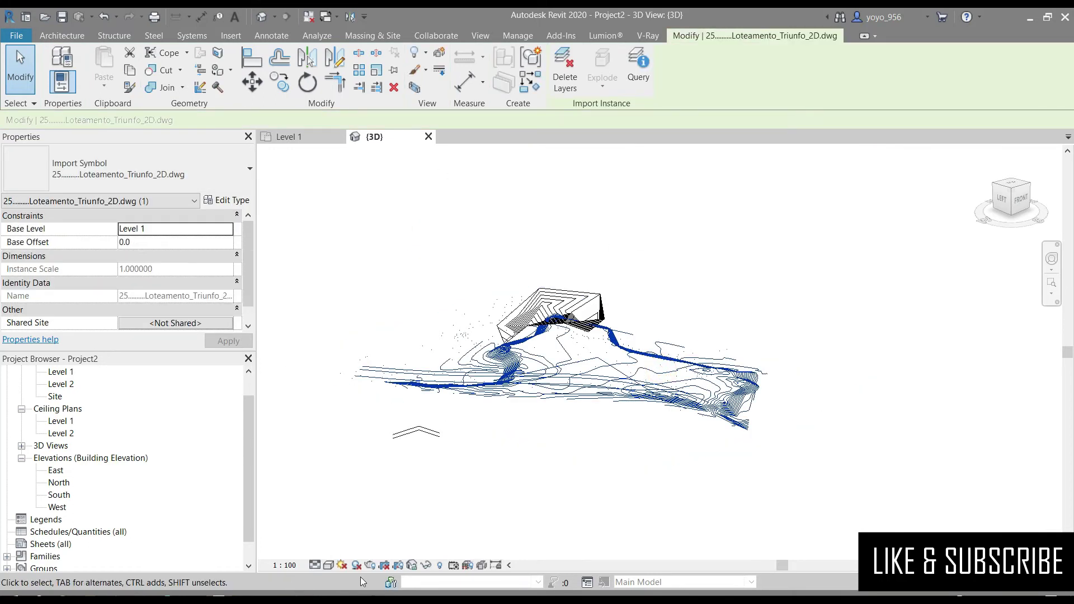
left_click(425, 566)
left_click(448, 530)
mouse_move(984, 220)
left_mouse_down()
mouse_move(1002, 251)
mouse_move(1010, 246)
left_mouse_up()
Step: Set the top boundary point's elevation to 16000 and apply it
left_click(666, 384)
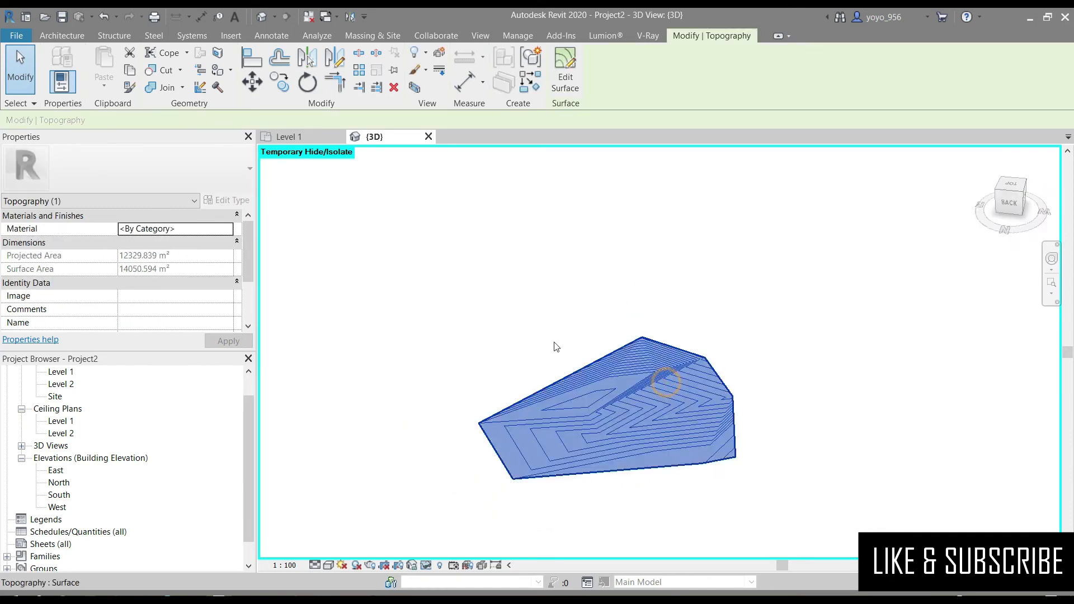
left_click(565, 70)
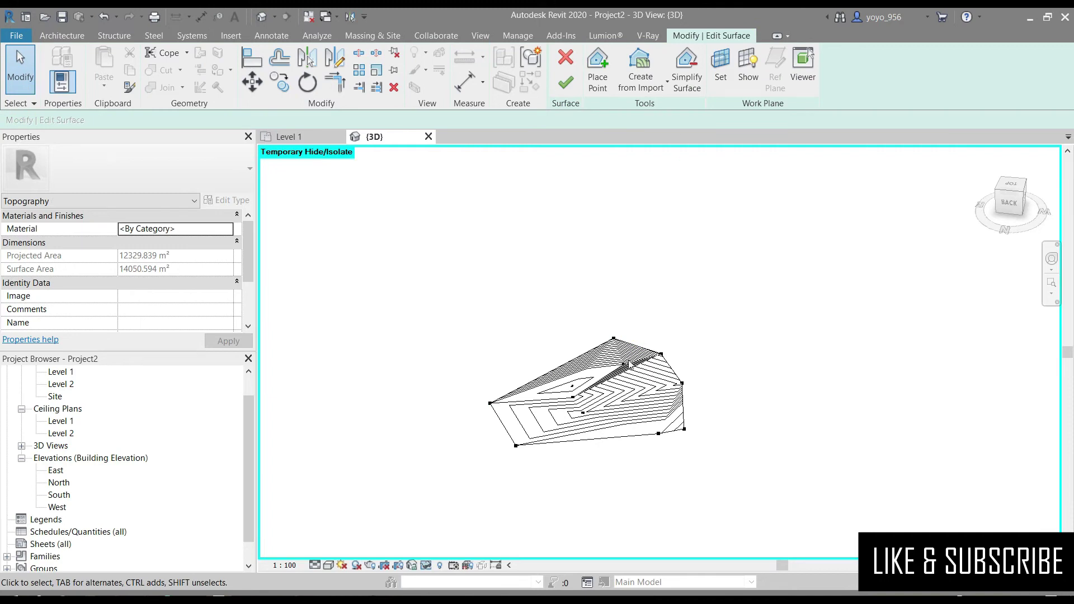
left_click(623, 364)
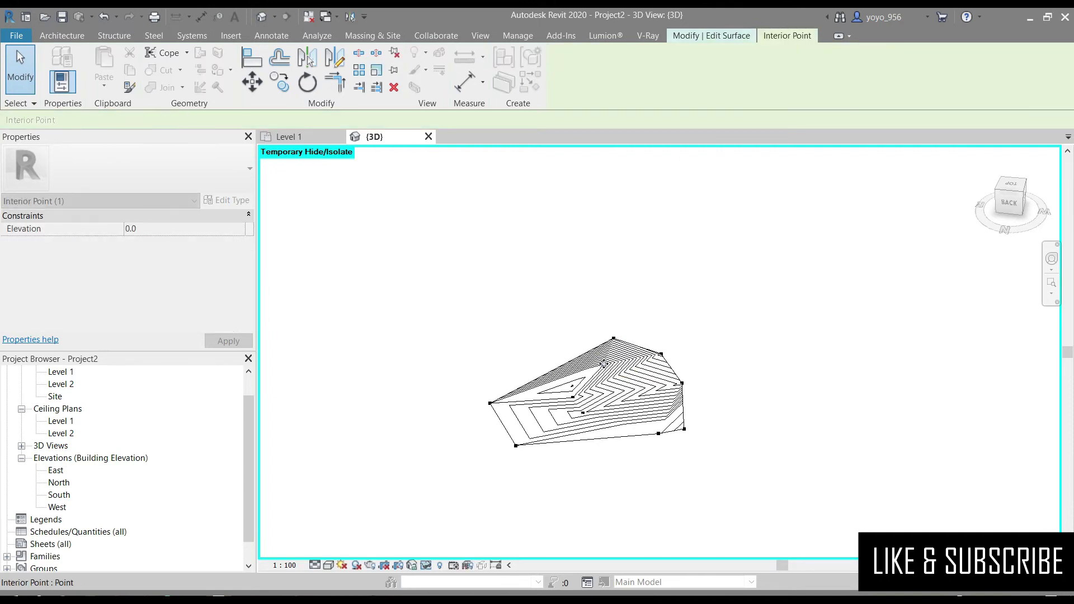
scroll(587, 396, "up", 2)
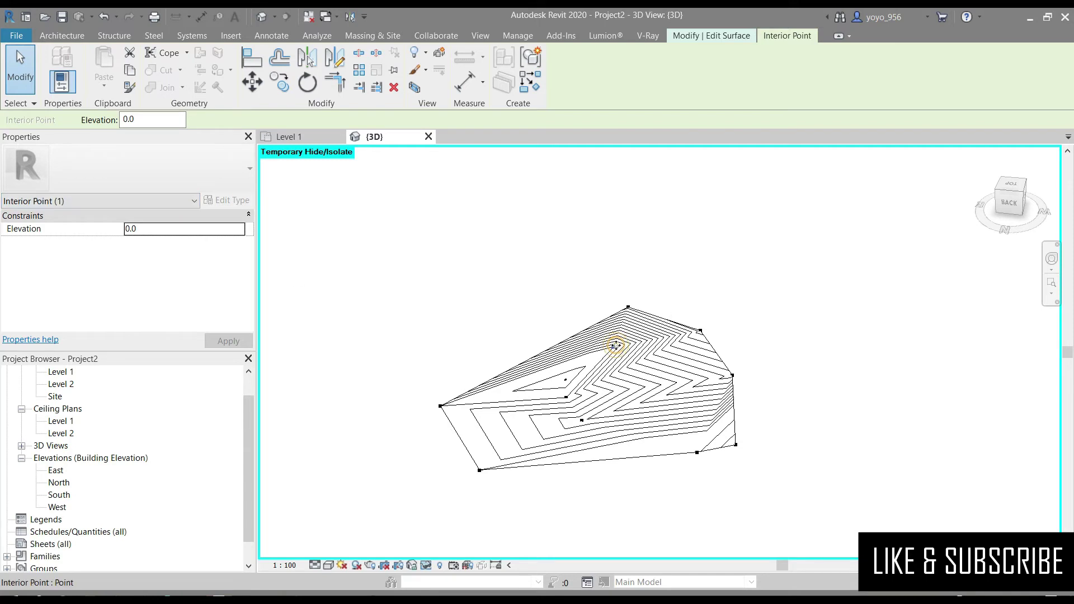
left_click(628, 307)
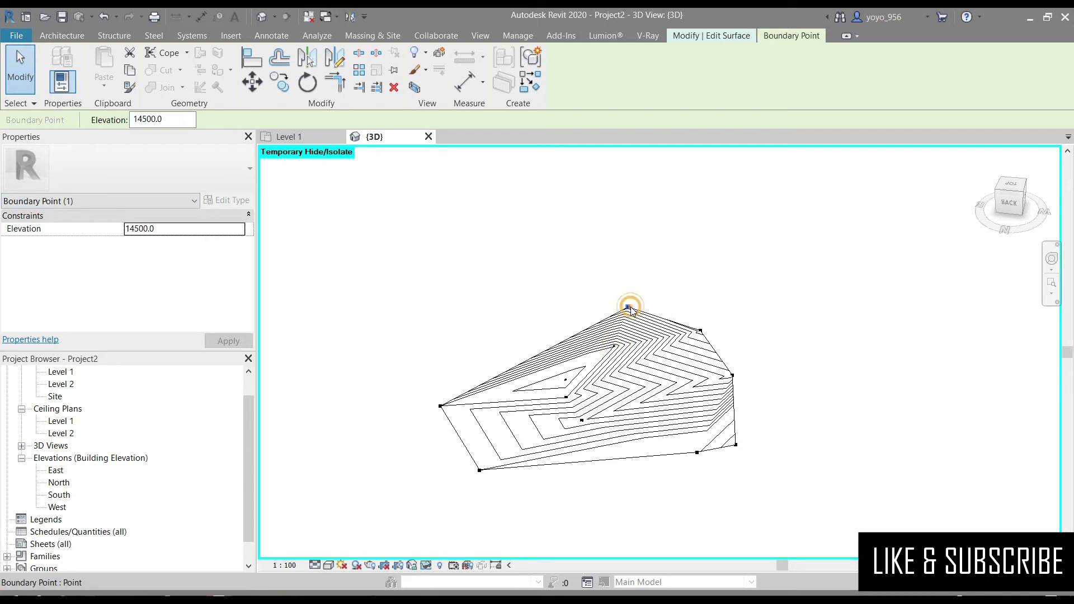
double_click(140, 230)
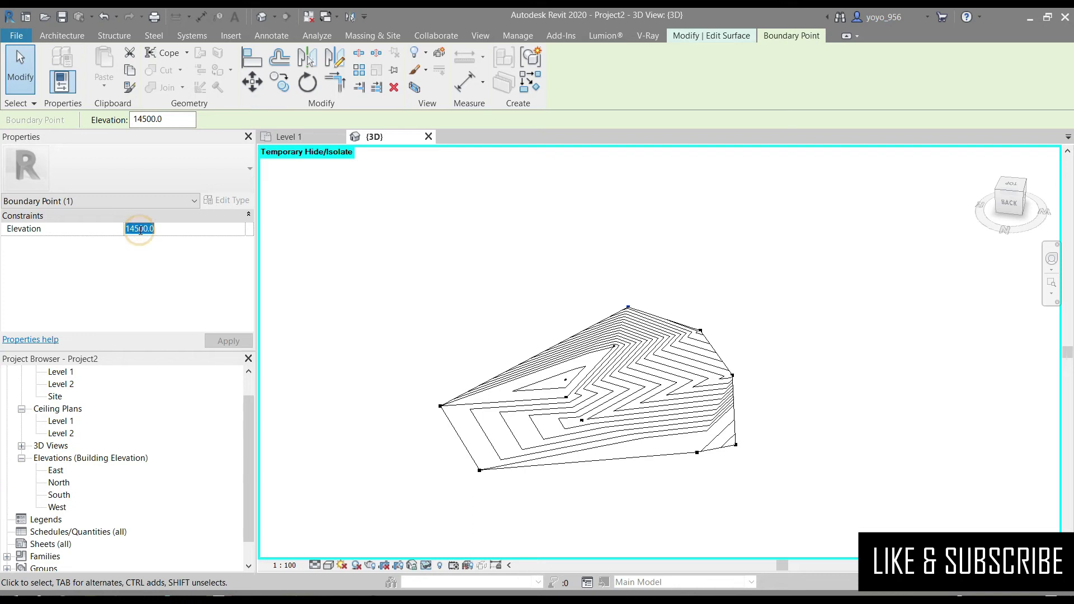
type("16000")
key("Return")
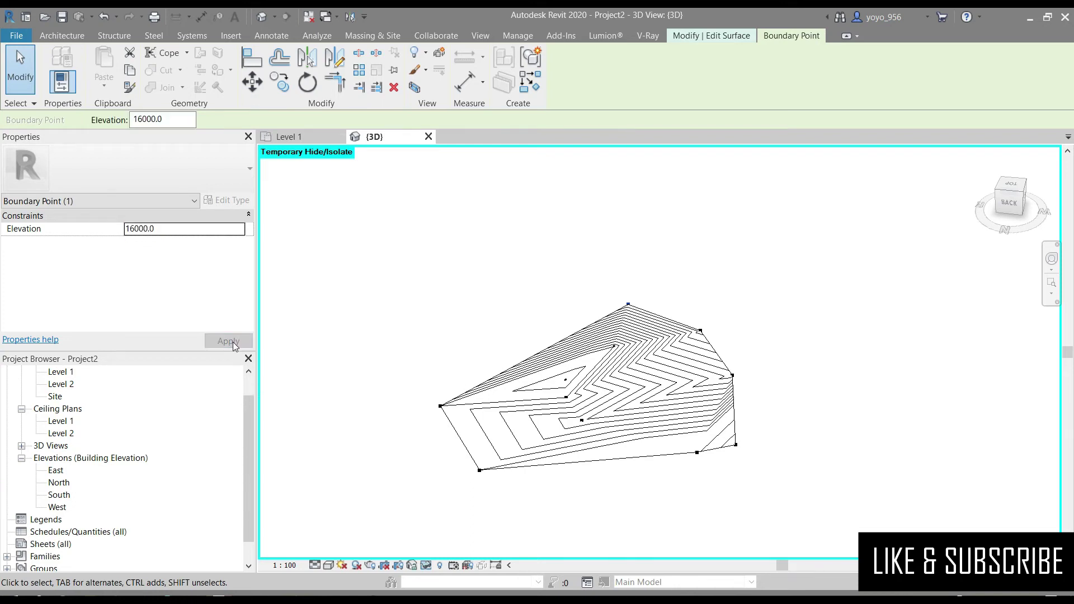
left_click(516, 276)
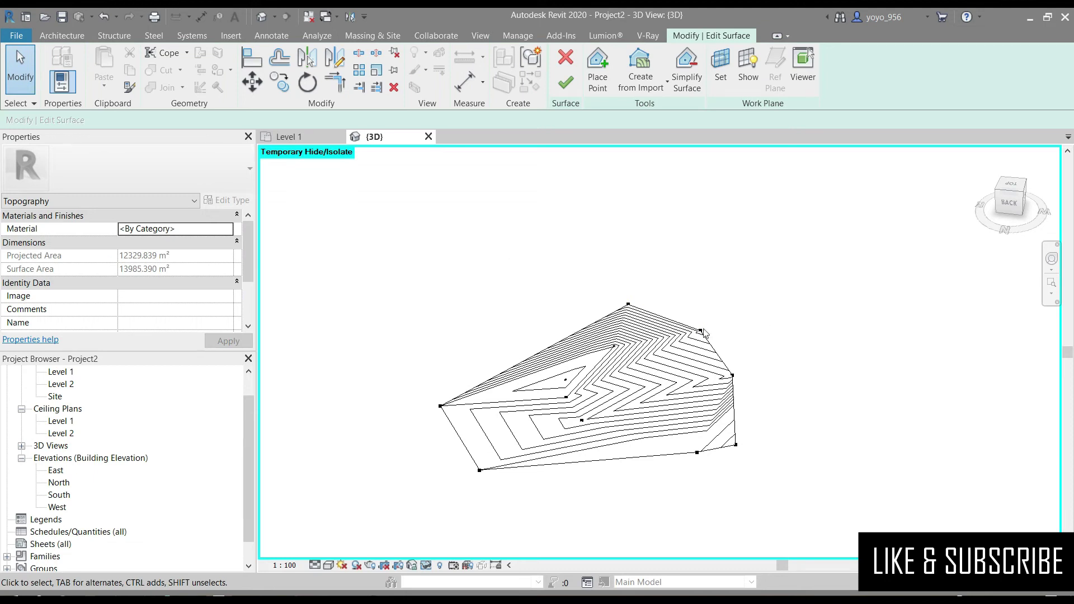
Step: Finish the surface edit and orbit to a top-down view of the hill
left_click(566, 83)
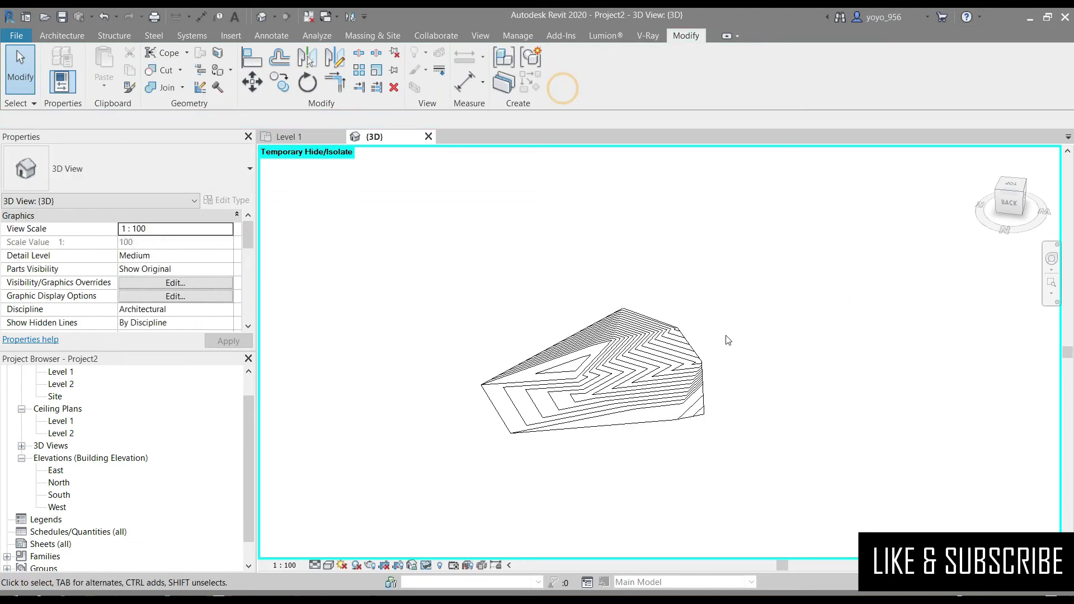
left_click_drag(1012, 190, 1001, 235)
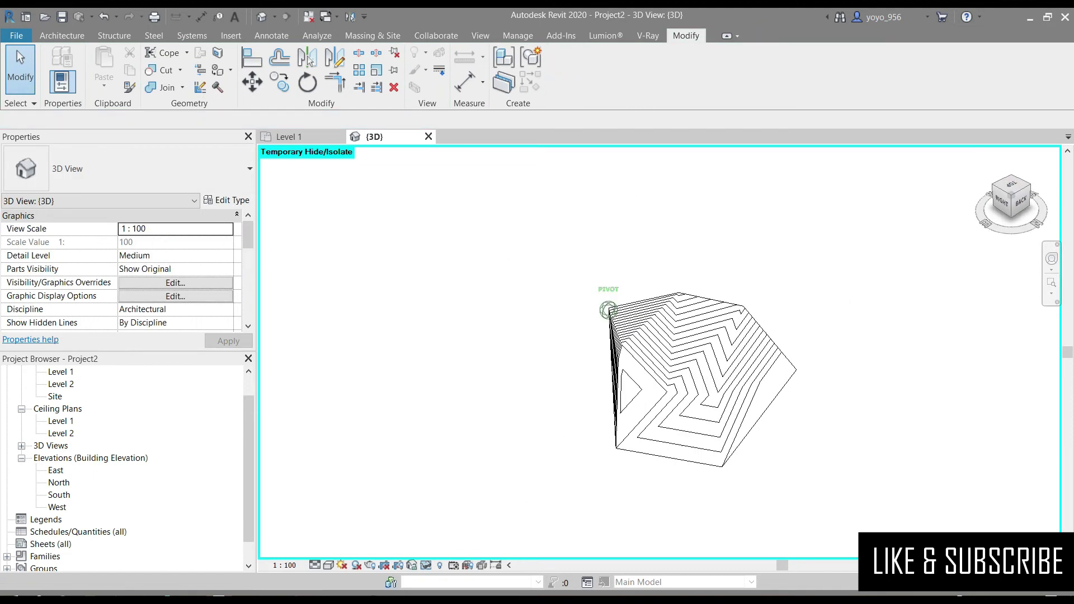
mouse_move(1011, 196)
left_mouse_down()
mouse_move(1013, 224)
mouse_move(1007, 207)
left_mouse_up()
Step: Show the terrain Shaded, then render it in Ray Trace
left_click(334, 565)
left_click(358, 513)
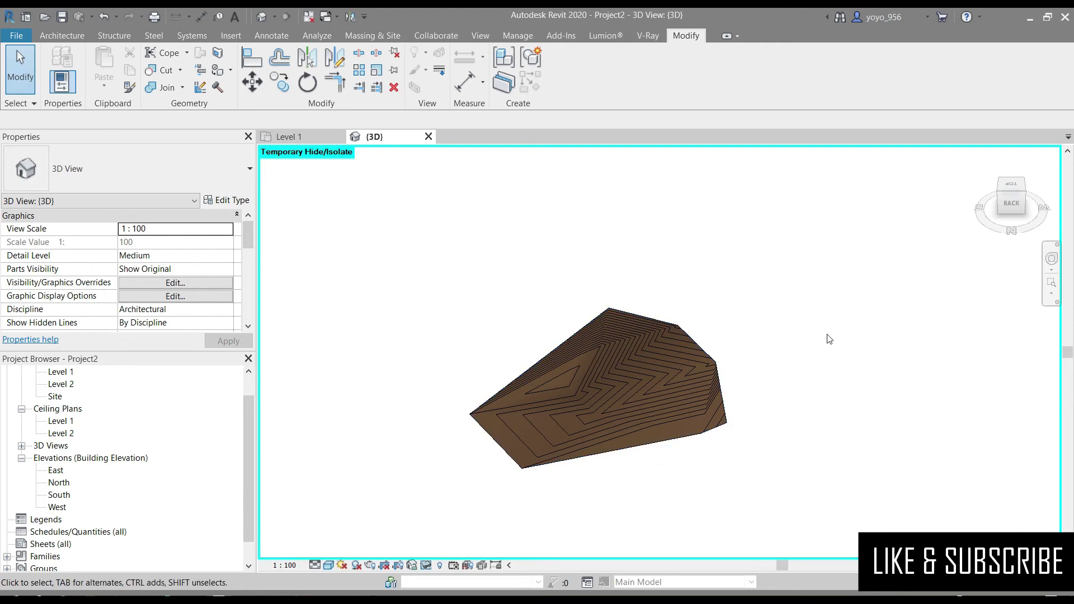
scroll(698, 369, "up", 2)
left_click(330, 565)
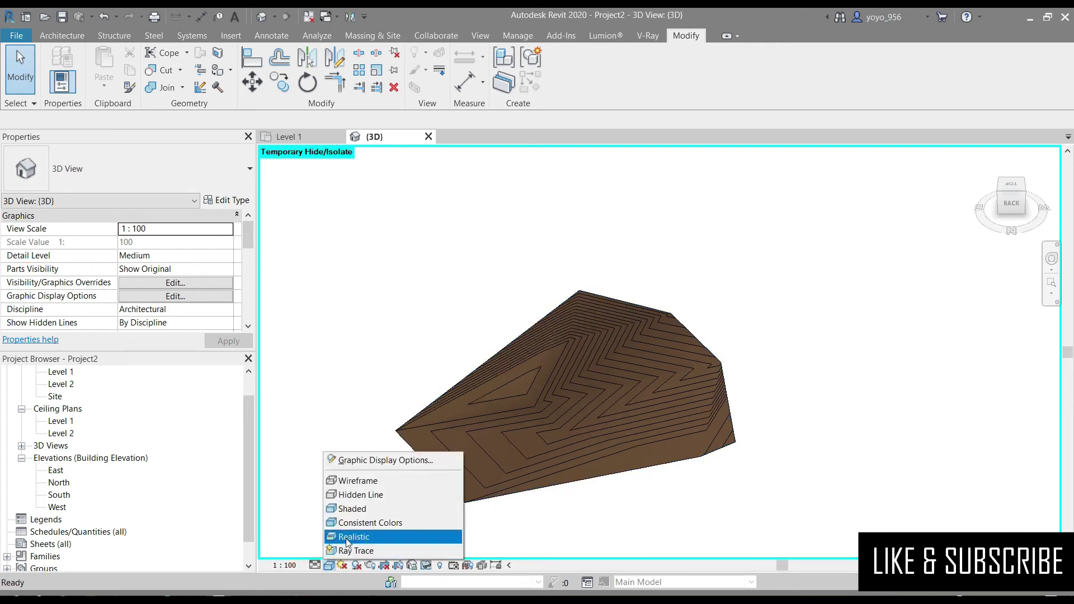
left_click(357, 551)
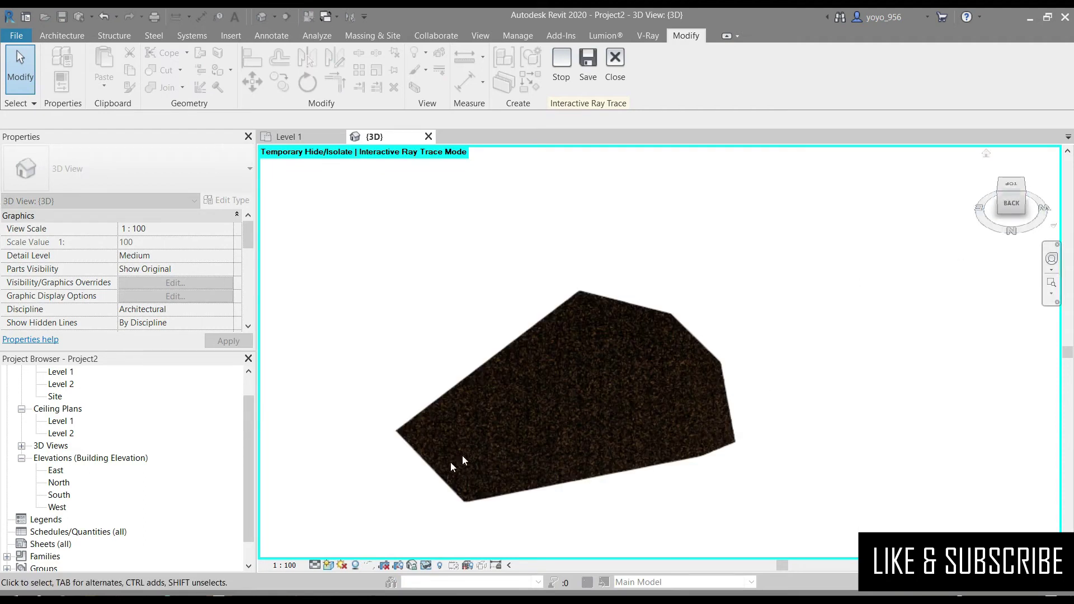
scroll(562, 419, "down", 2)
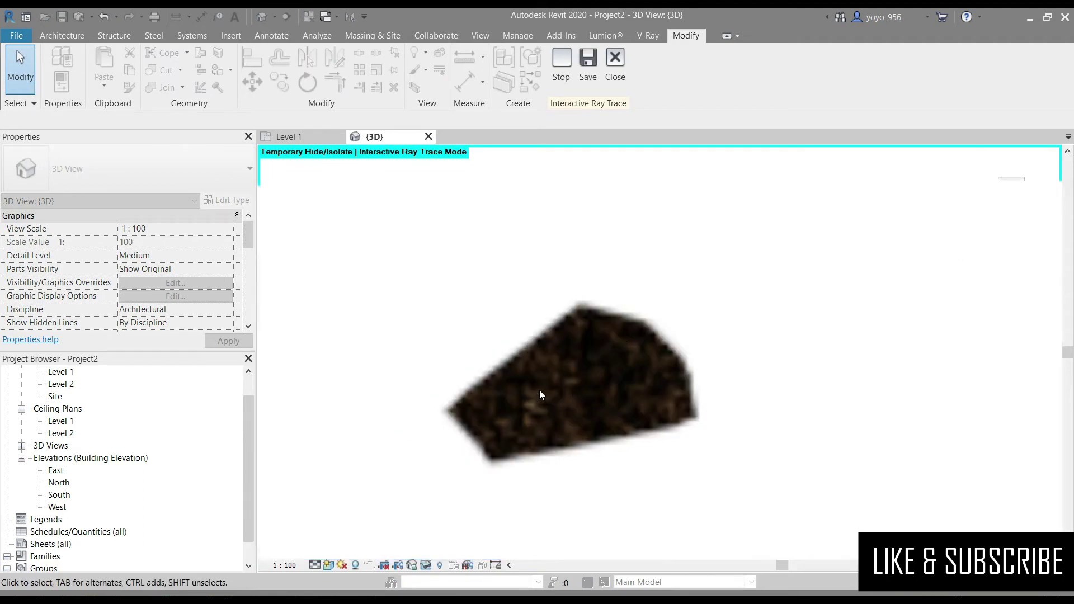
Step: In Hidden Line view, confirm Default Floor as the toposurface material
left_click(329, 565)
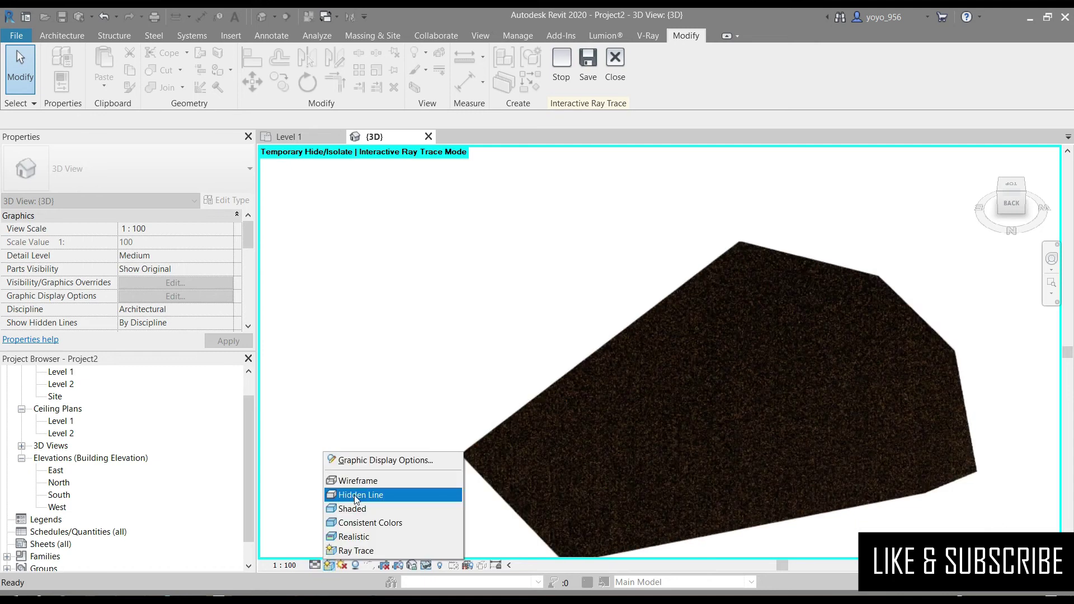
left_click(358, 501)
left_click(548, 405)
left_click(233, 230)
left_click(406, 280)
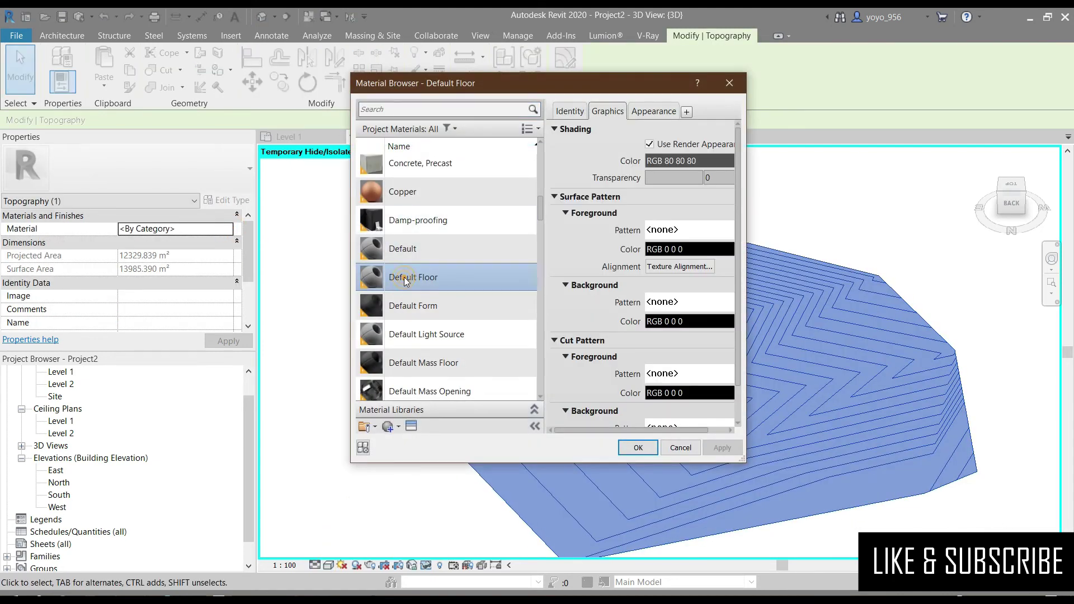
left_click(633, 448)
left_click(416, 363)
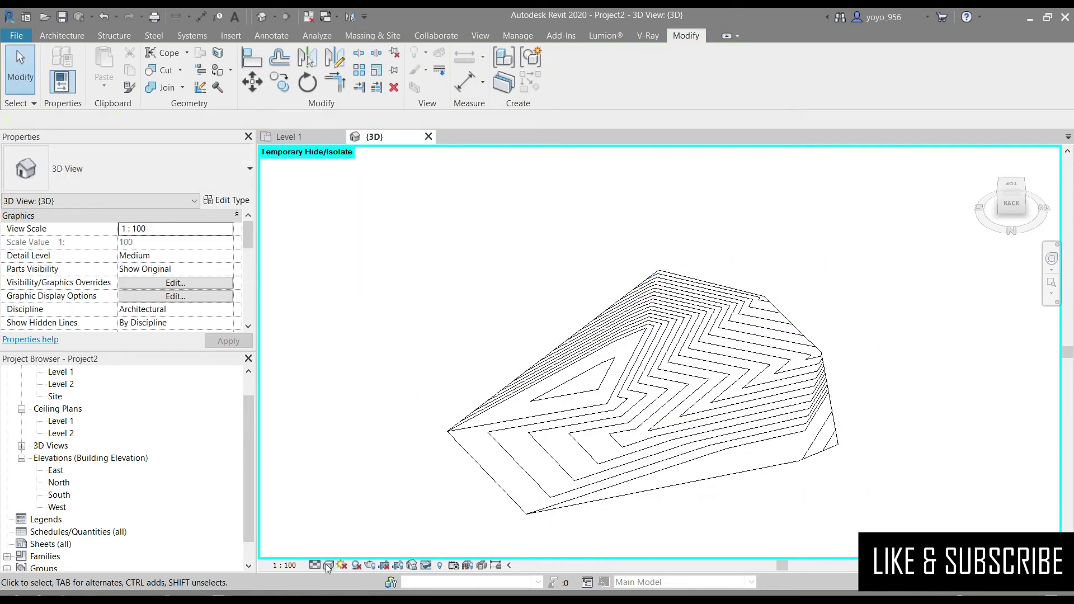
Step: Preview the surface in Ray Trace, then switch the view to Shaded
left_click(328, 566)
left_click(350, 555)
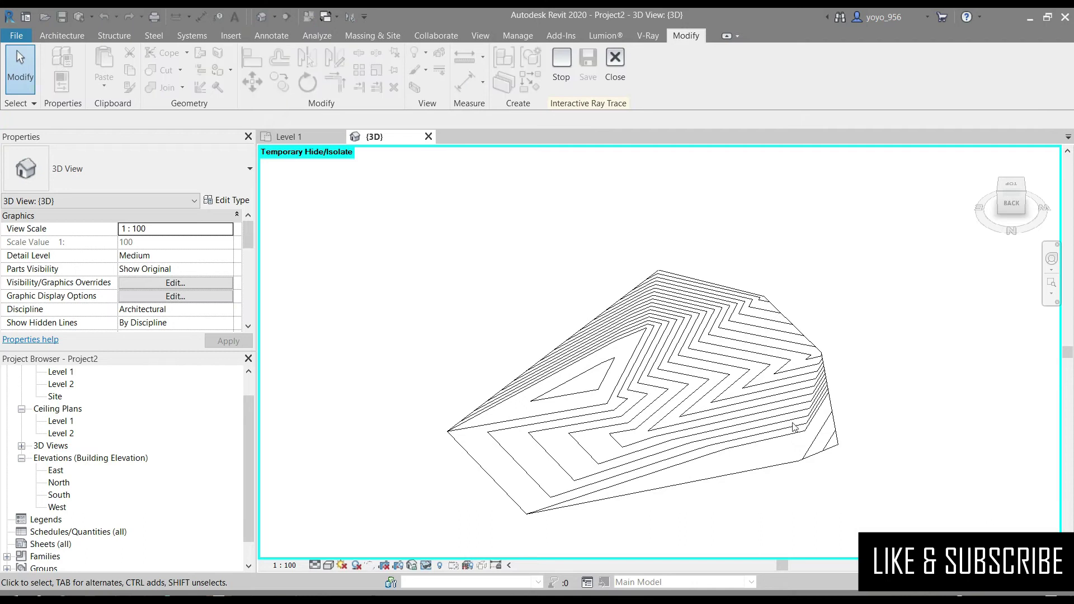
left_click_drag(1030, 194, 985, 199)
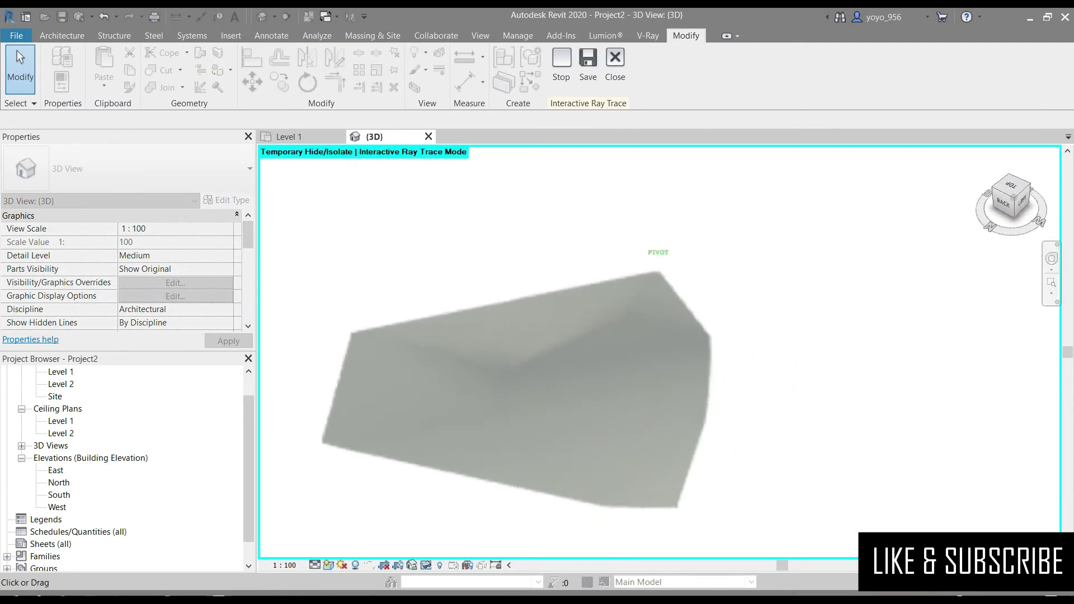
left_click(329, 566)
left_click(423, 511)
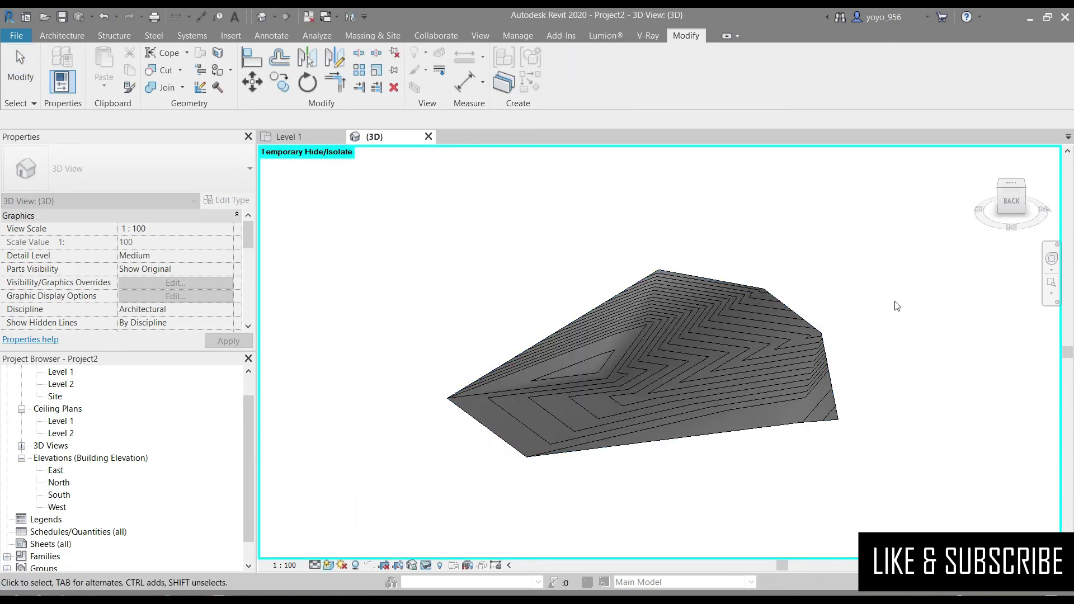
Step: Orbit and pan to a top-down view of the shaded contoured hill
middle_click_drag(897, 305, 811, 336, "shift")
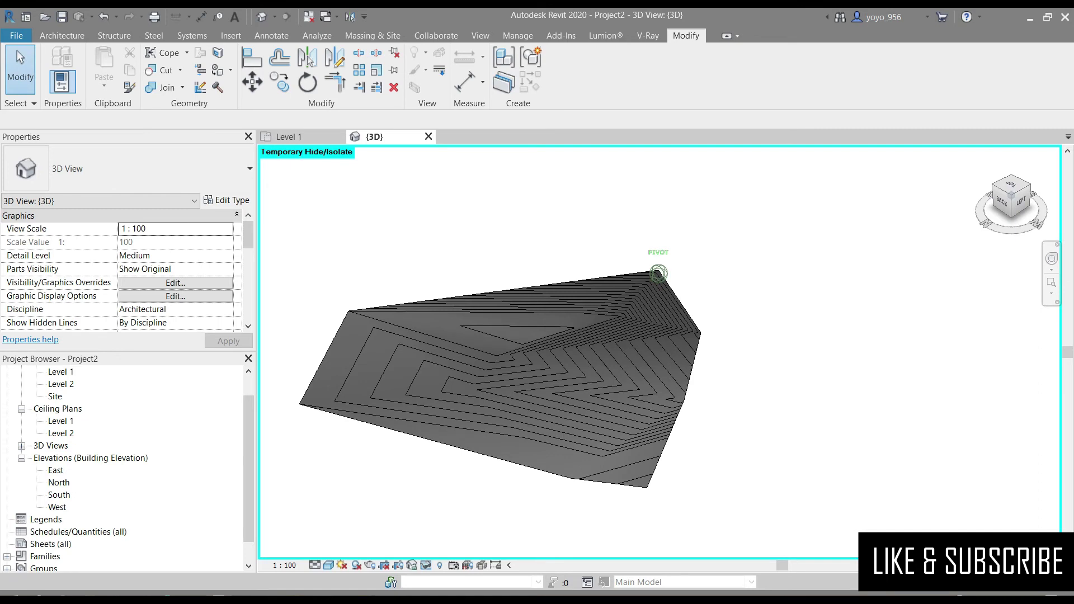
left_click_drag(1001, 204, 1019, 202)
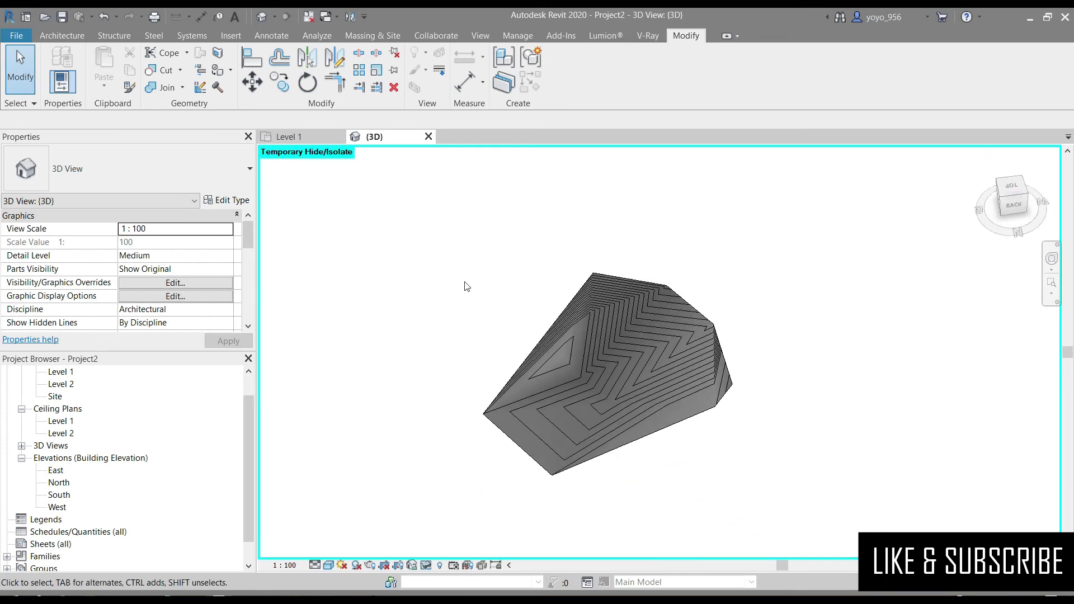
middle_click_drag(933, 458, 783, 383)
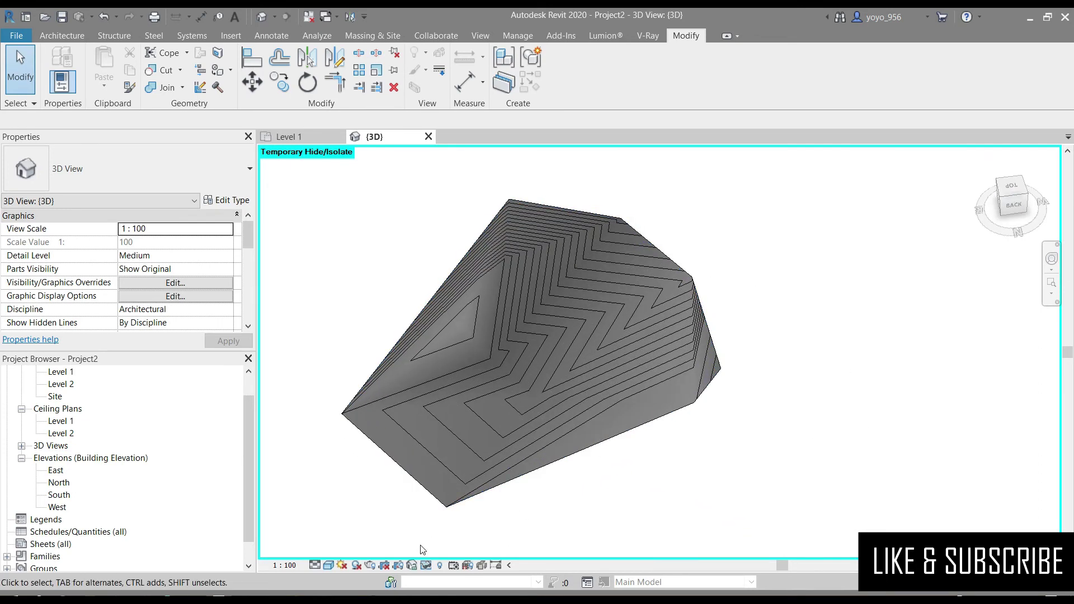
left_click(329, 566)
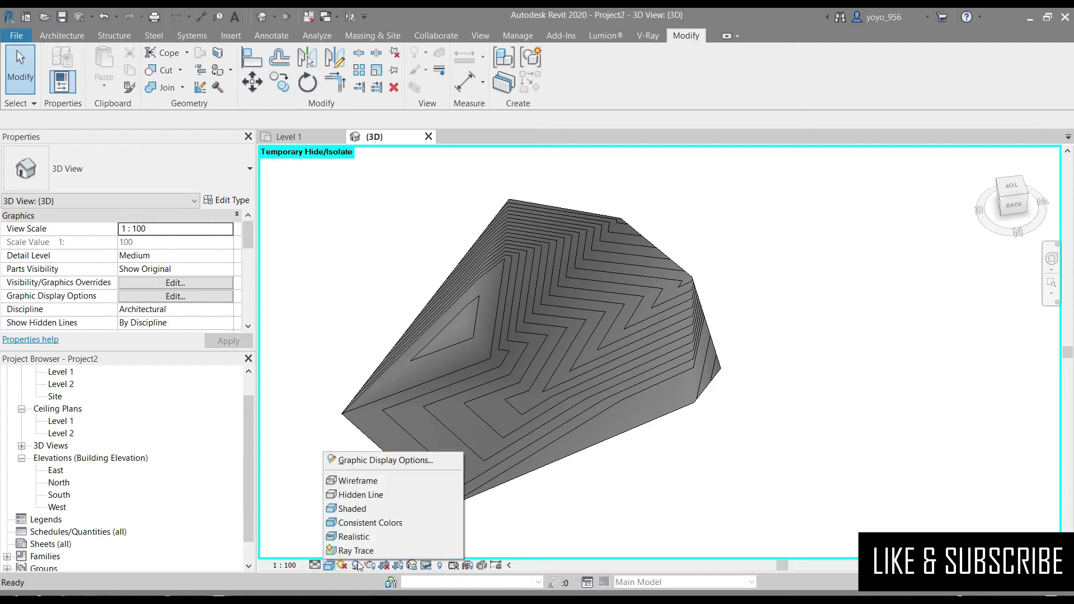
left_click(604, 492)
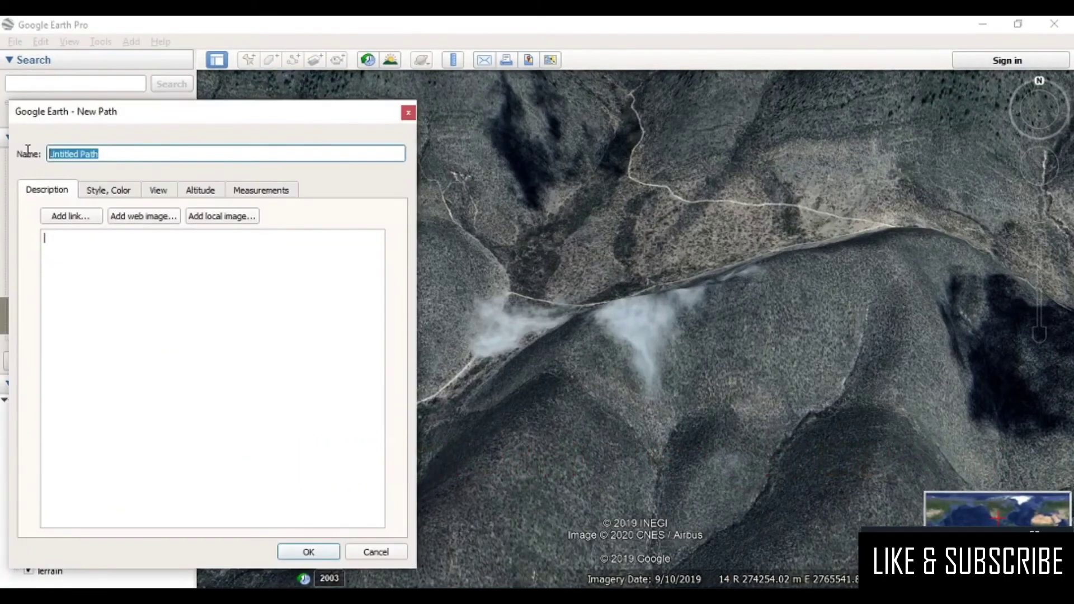
Step: Name the new path 'Site', confirm it, and bring up its Places context menu
type("Site")
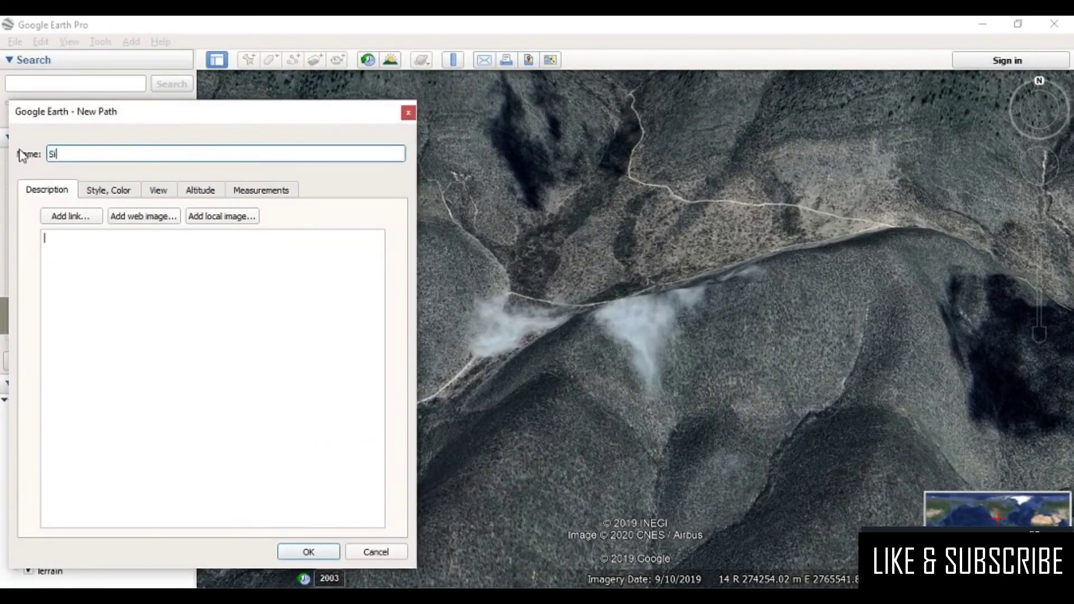
left_click(306, 551)
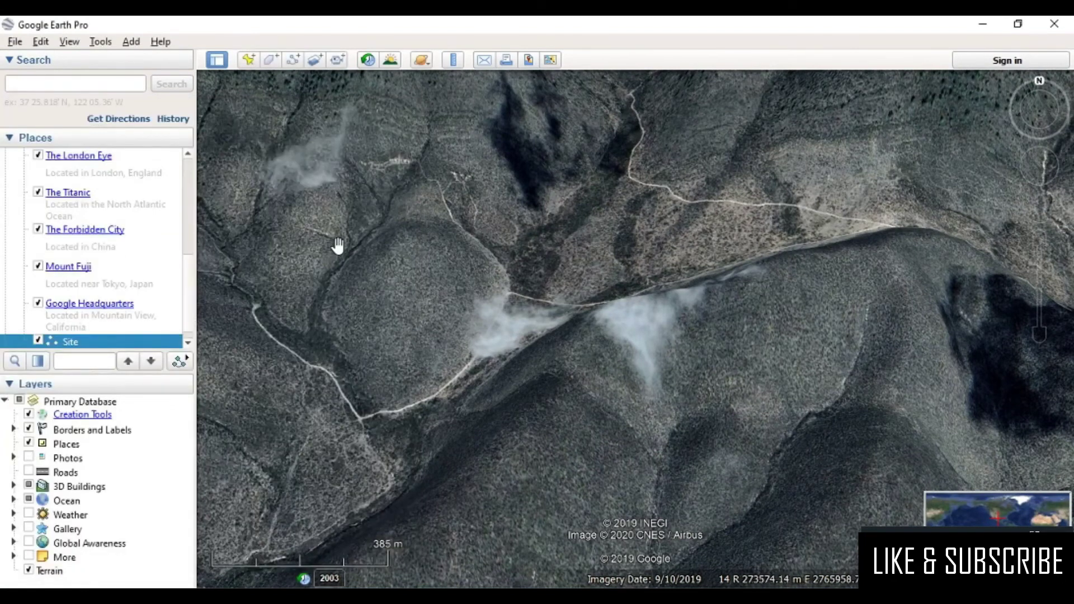
right_click(114, 341)
Step: Draw the Site path as a grid of north–south and east–west lines across the hillside
left_click(142, 505)
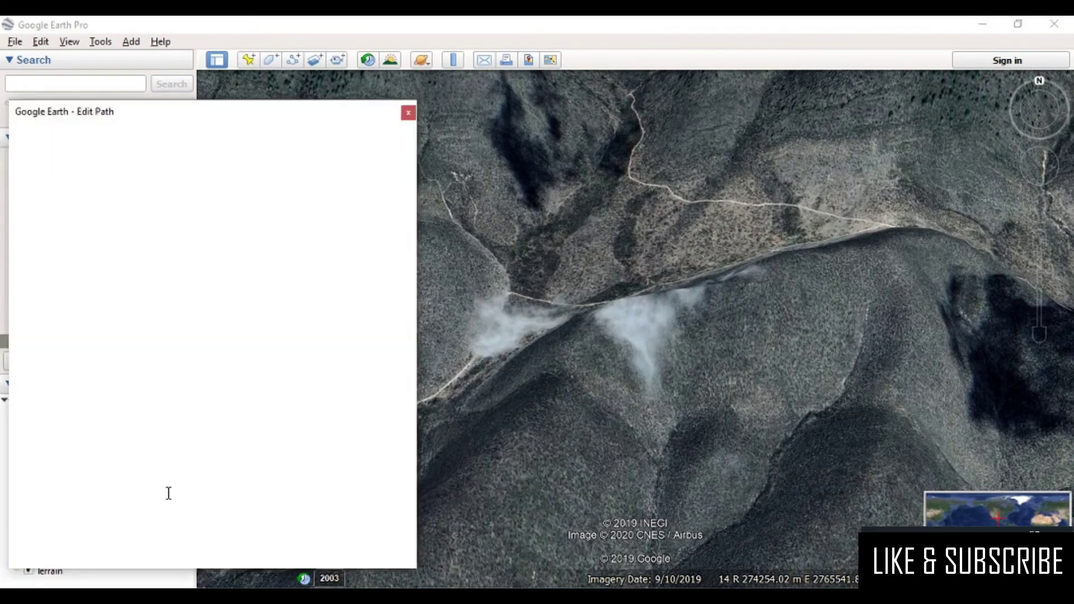
left_click_drag(357, 120, 202, 124)
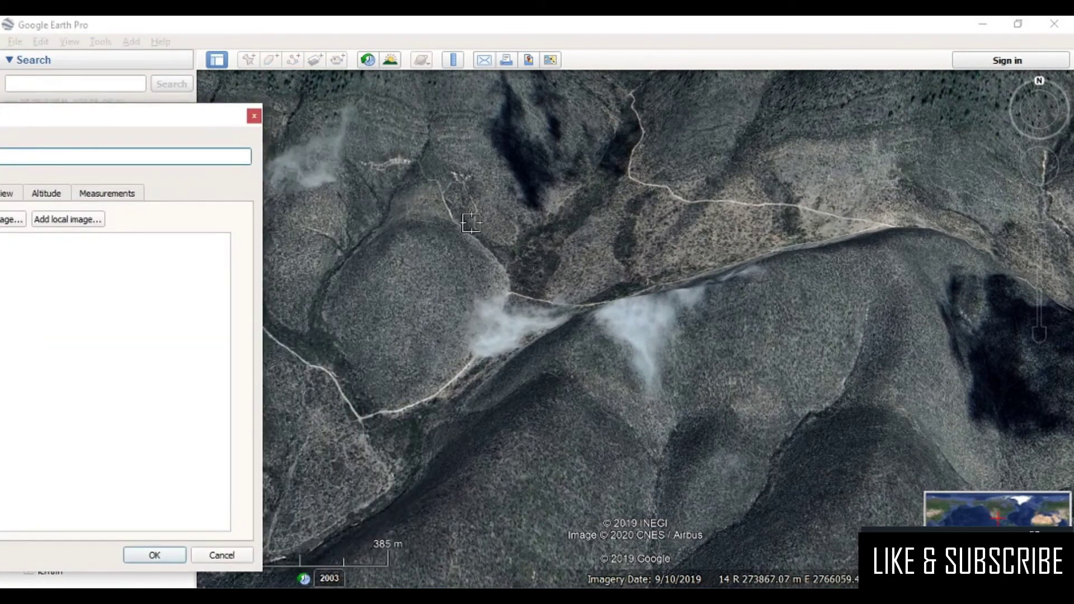
left_click(470, 223)
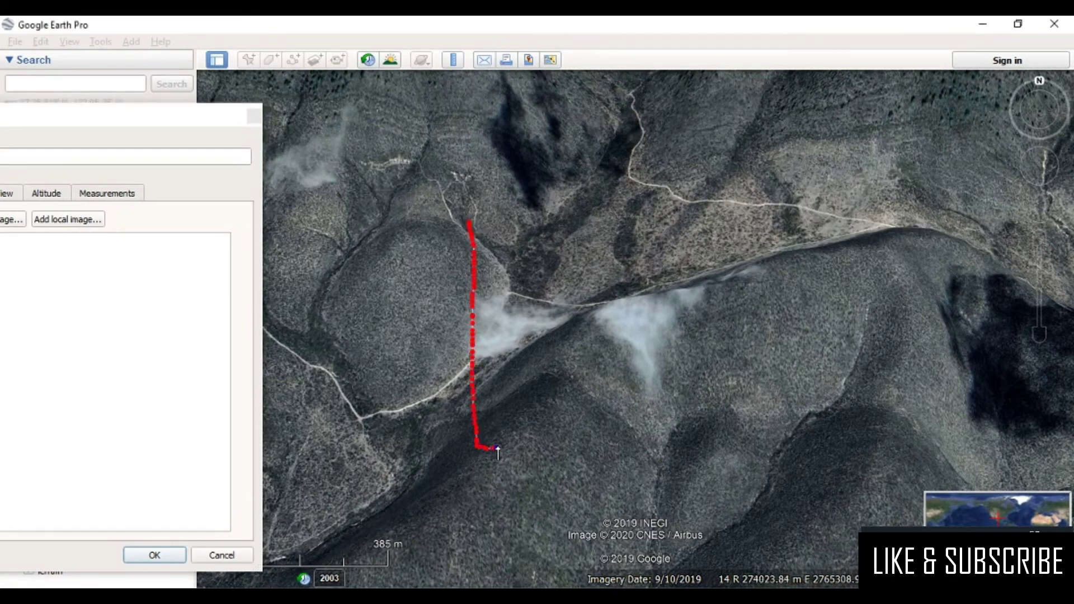
left_click_drag(490, 367, 482, 224)
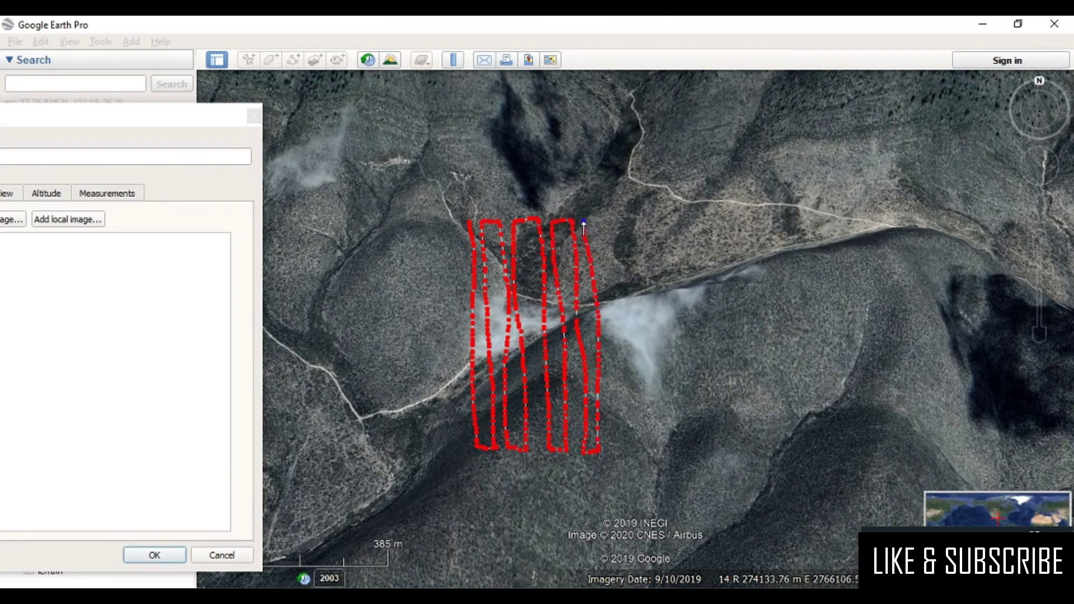
left_click_drag(584, 227, 610, 259)
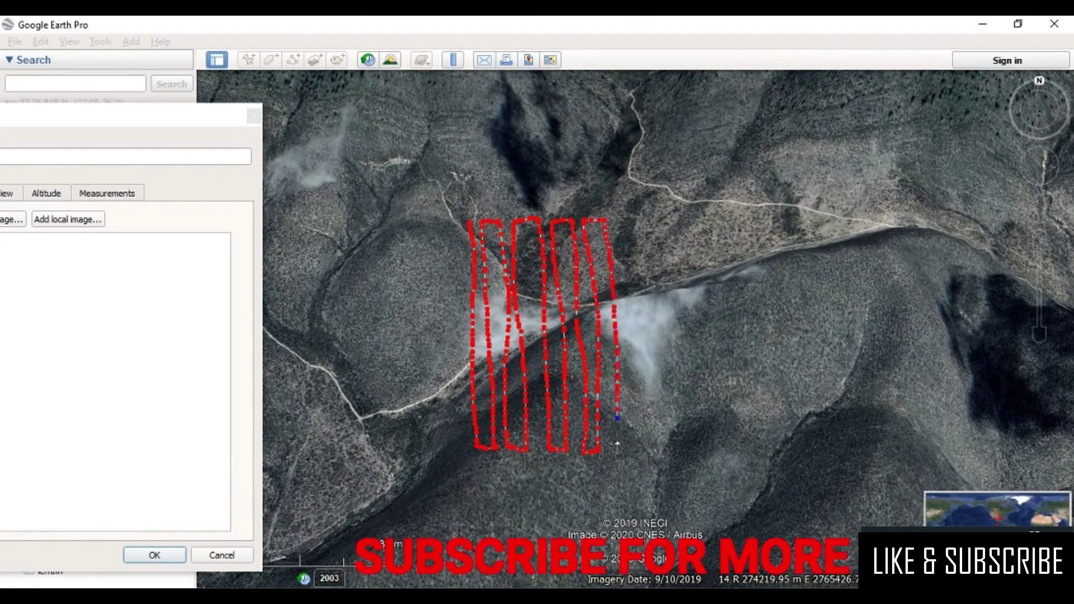
left_click_drag(617, 446, 639, 403)
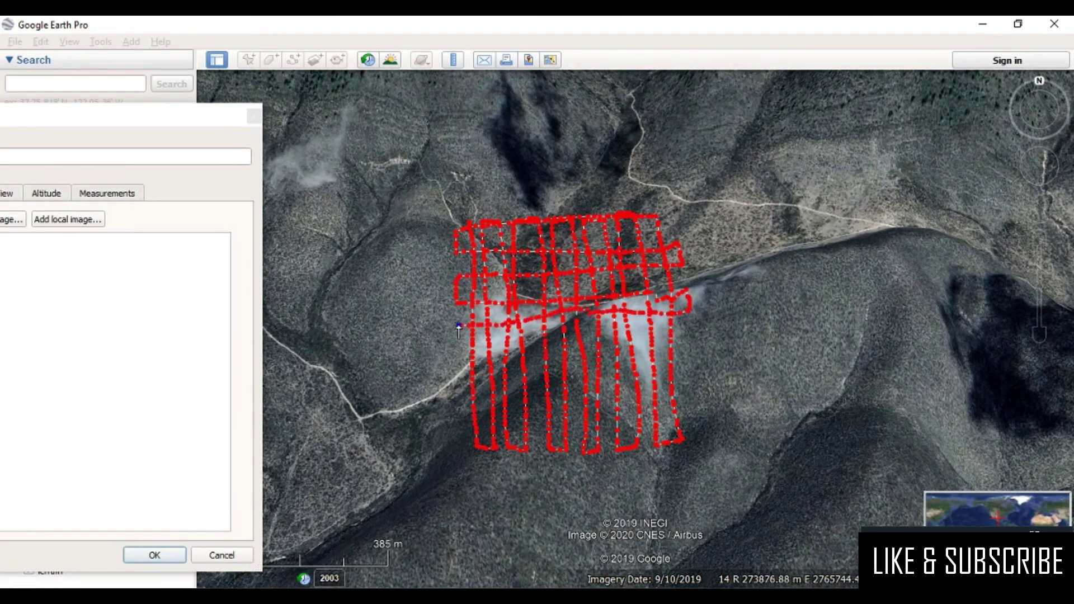
mouse_move(456, 350)
left_mouse_down()
mouse_move(658, 337)
mouse_move(621, 365)
left_mouse_up()
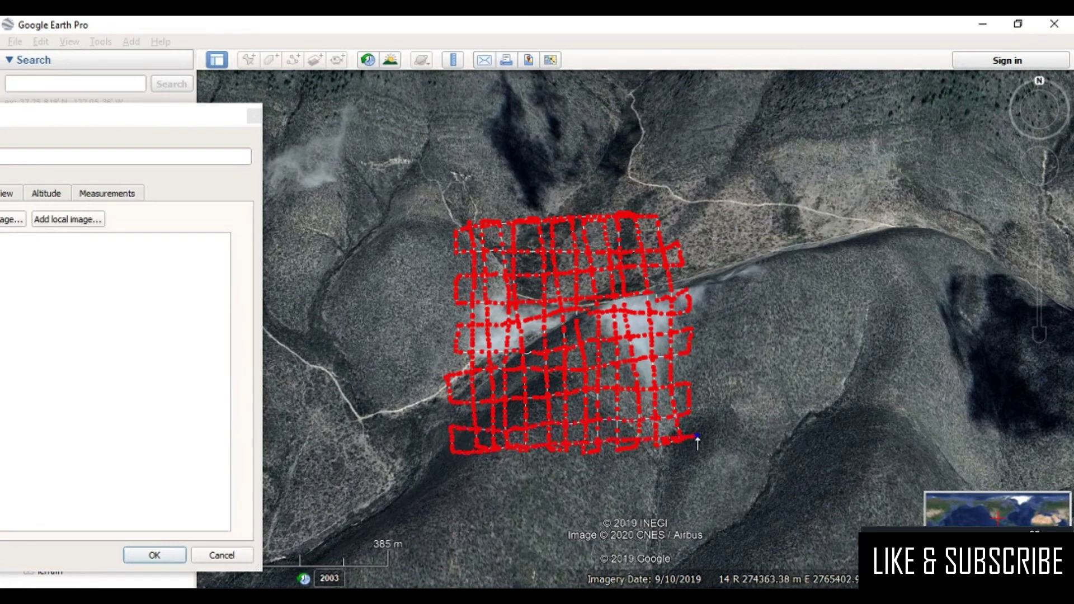
mouse_move(145, 119)
left_mouse_down()
mouse_move(529, 140)
mouse_move(525, 113)
left_mouse_up()
left_click(523, 295)
left_click(537, 550)
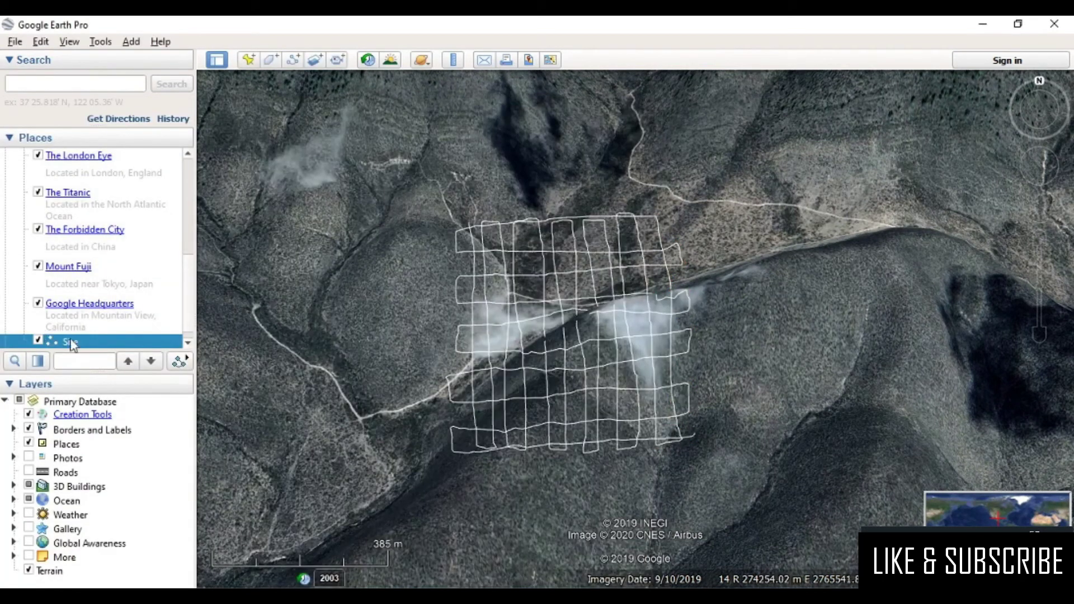
Step: Save the Site place as Site.kml in KML format, replacing the existing file
right_click(89, 348)
left_click(162, 444)
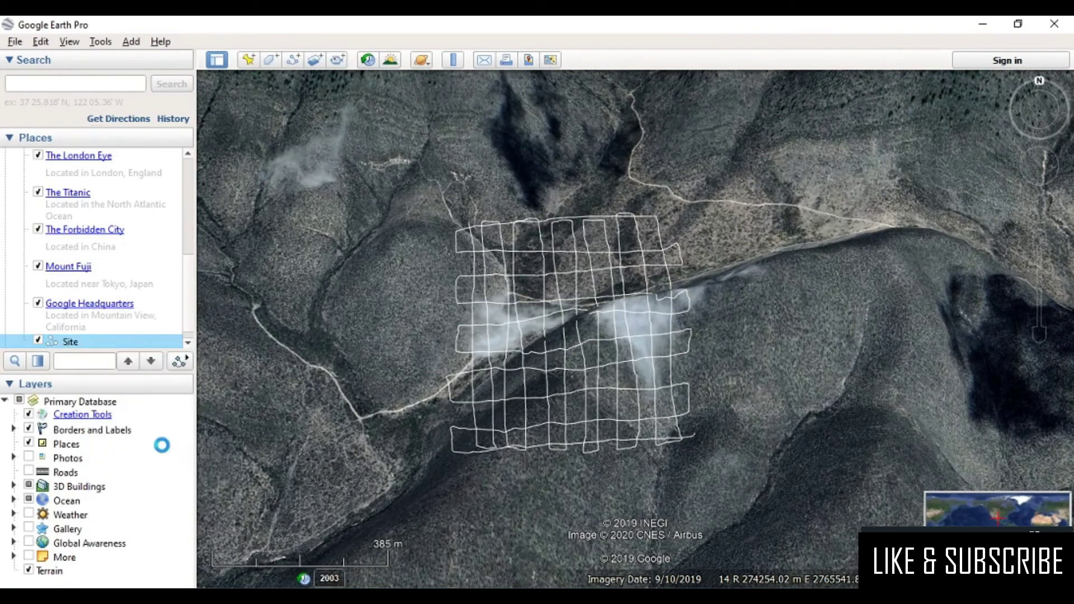
left_click(189, 147)
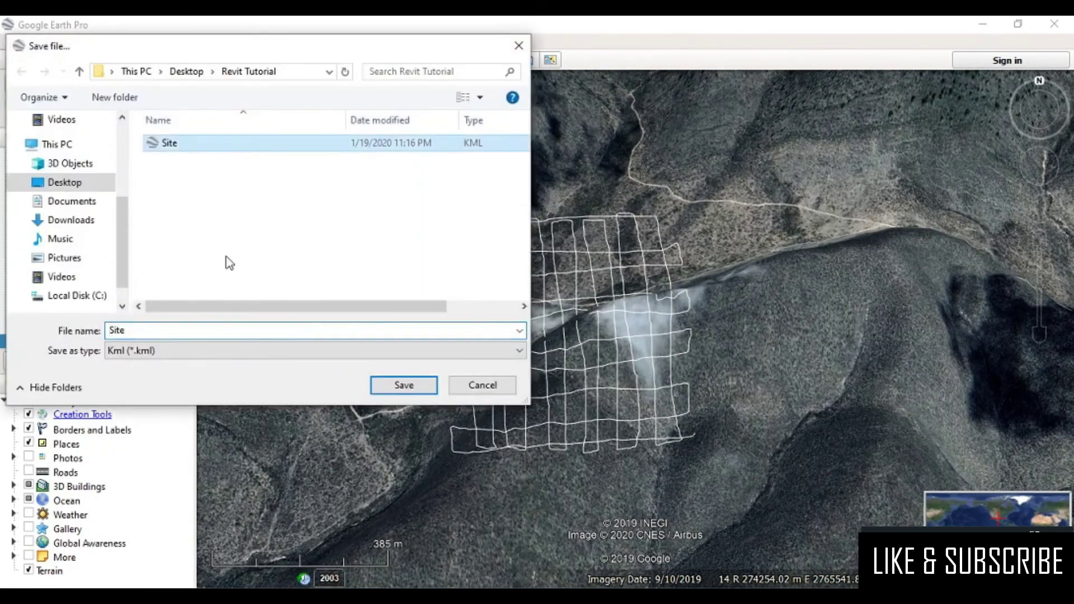
left_click(158, 351)
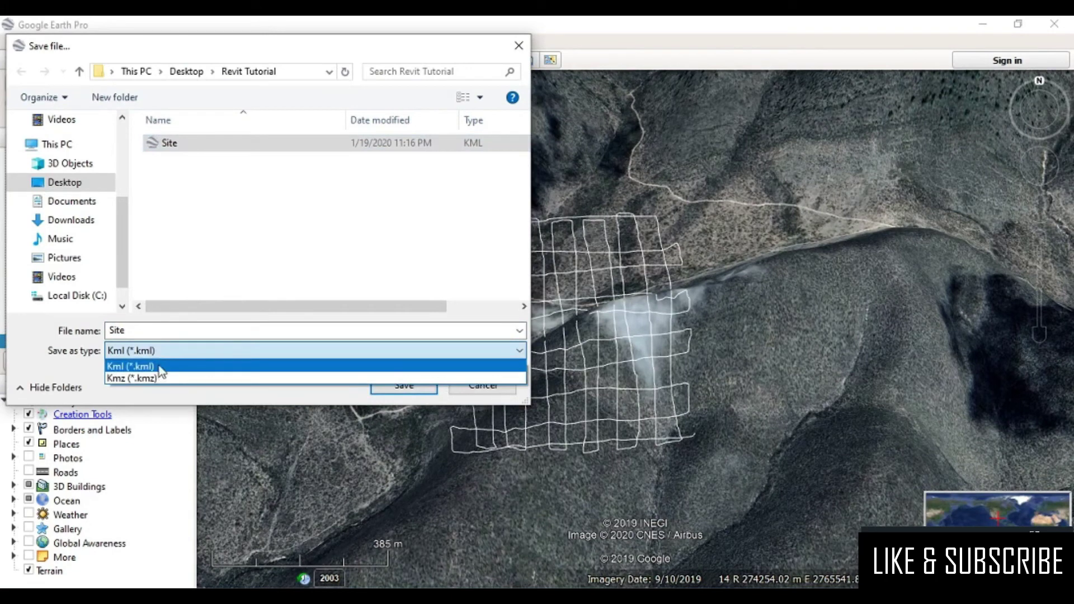
left_click(161, 367)
left_click(403, 386)
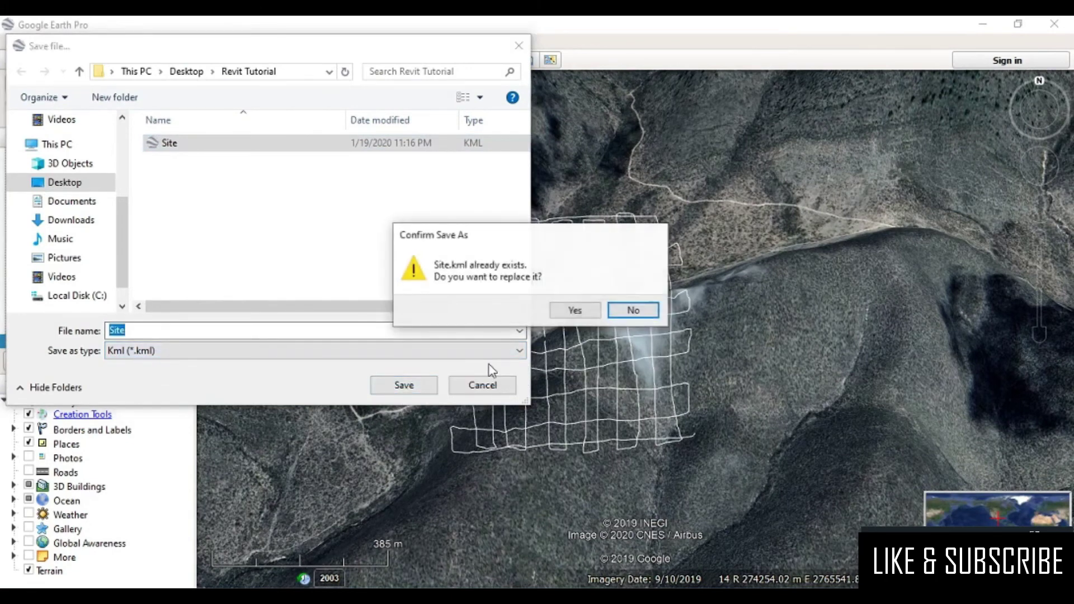
left_click(575, 309)
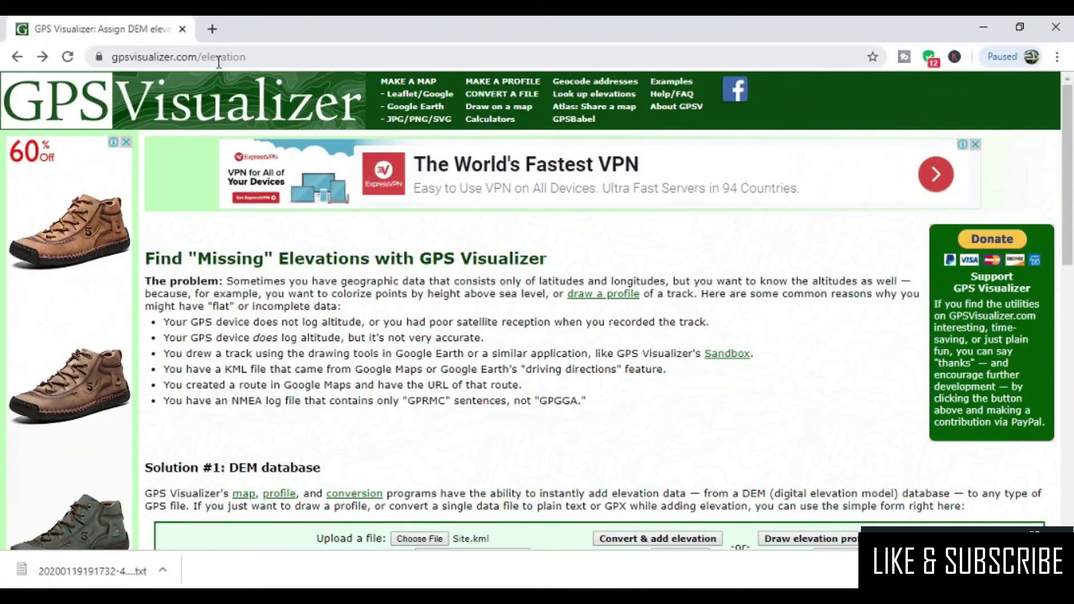
Step: Upload Site.kml to GPS Visualizer and convert it to plain text with elevations
left_click(423, 539)
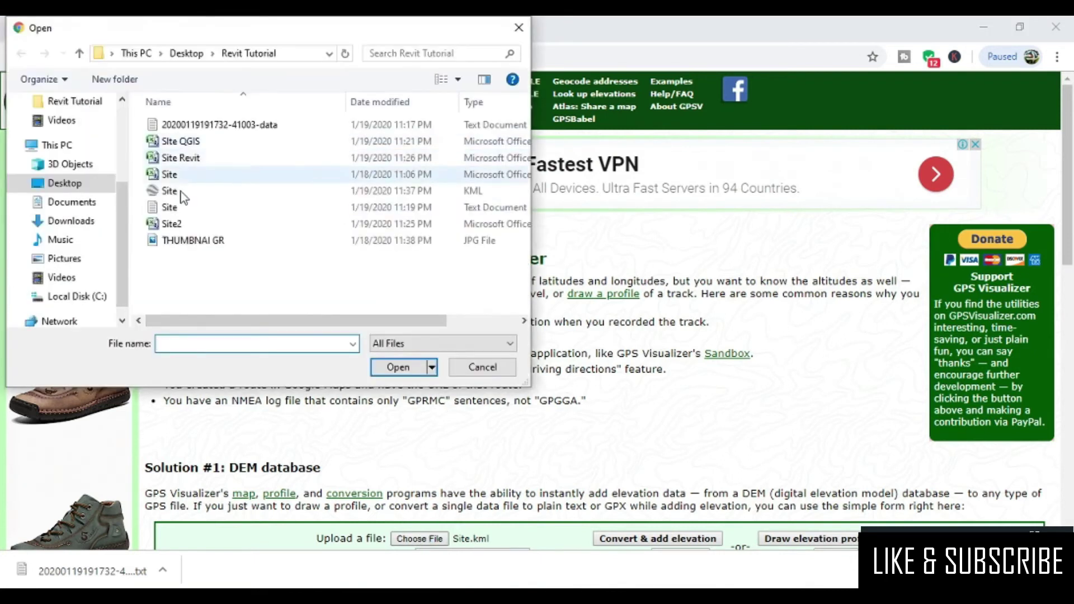
left_click(181, 192)
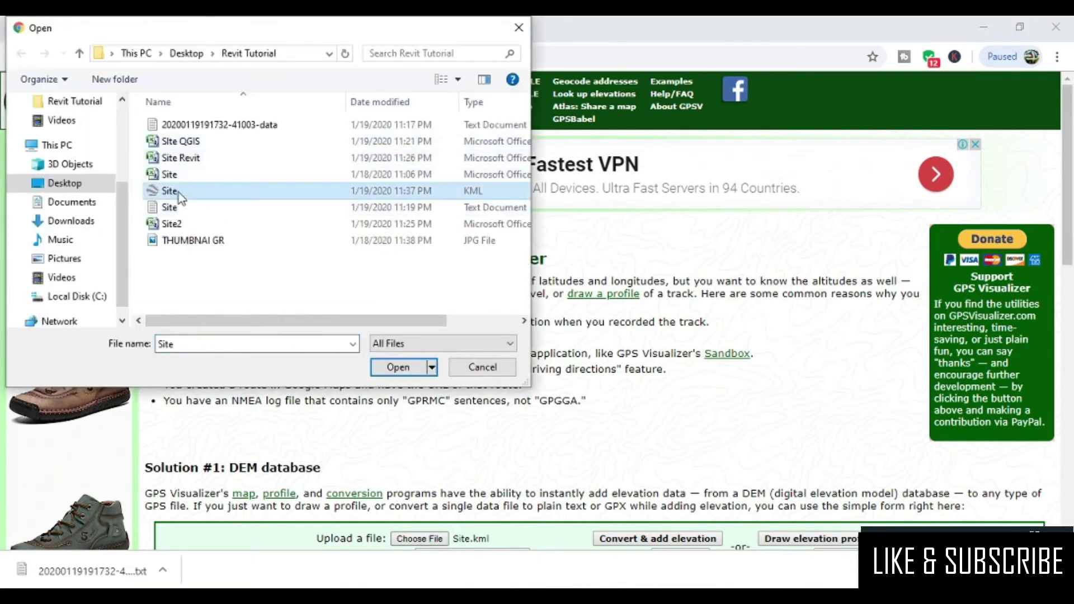
left_click(398, 368)
scroll(677, 503, "down", 3)
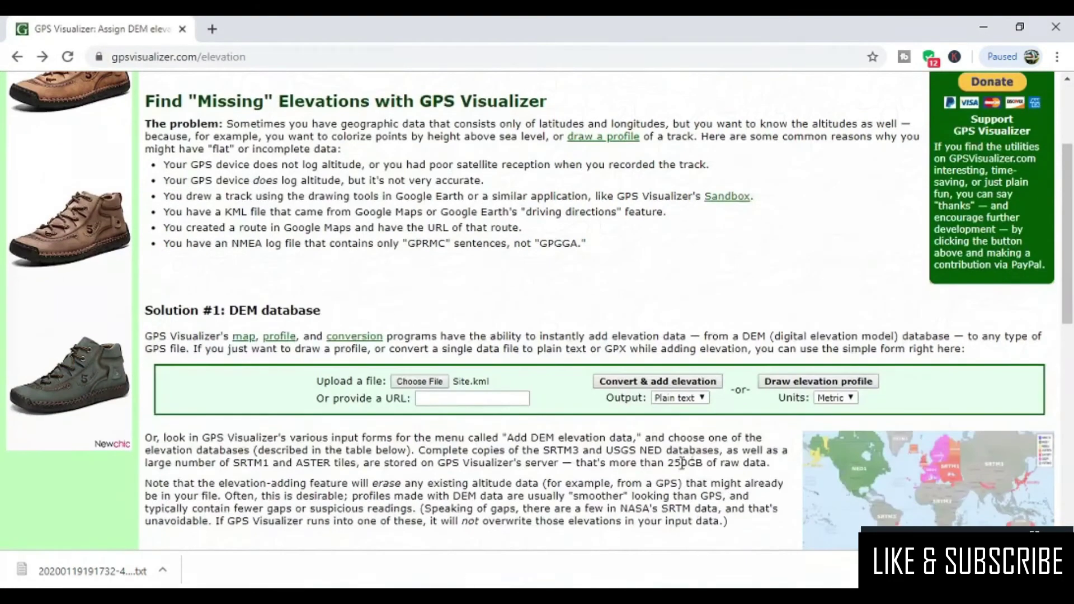
left_click(680, 398)
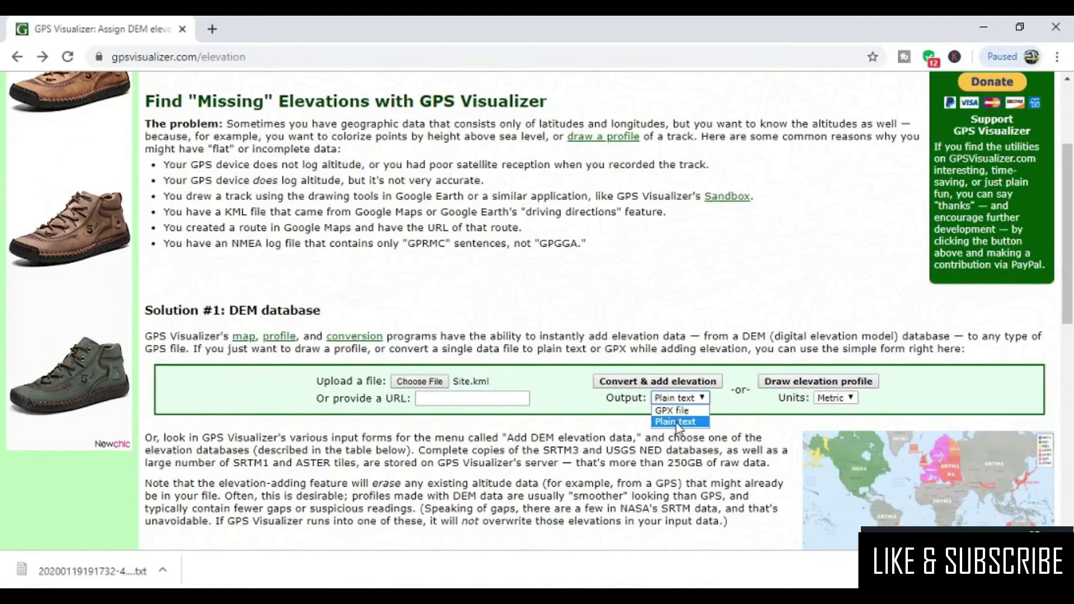
left_click(677, 423)
left_click(664, 384)
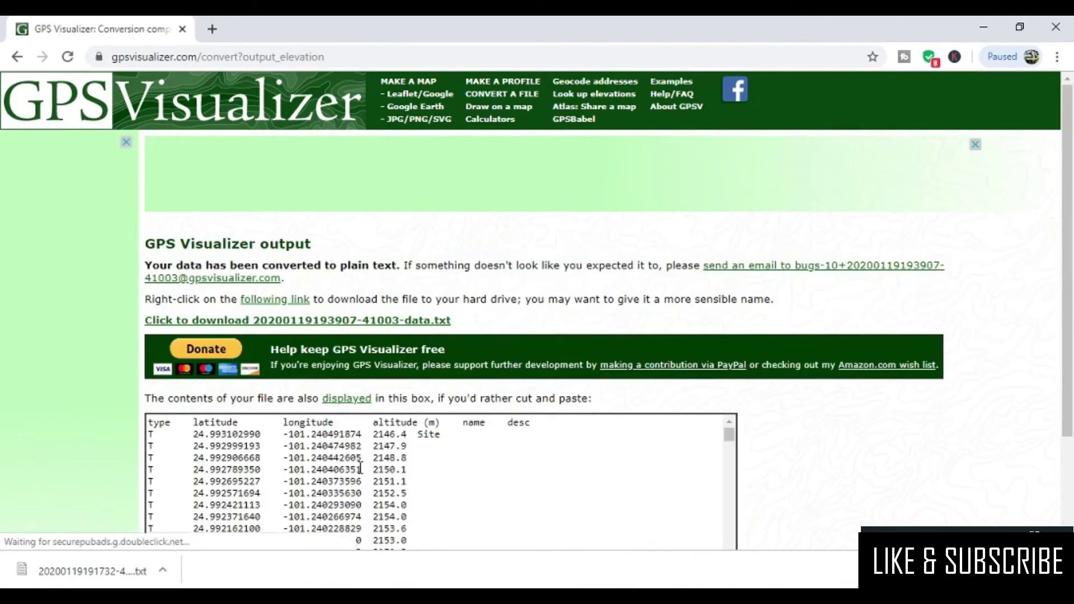
scroll(375, 454, "down", 5)
scroll(397, 479, "down", 5)
scroll(397, 479, "down", 1)
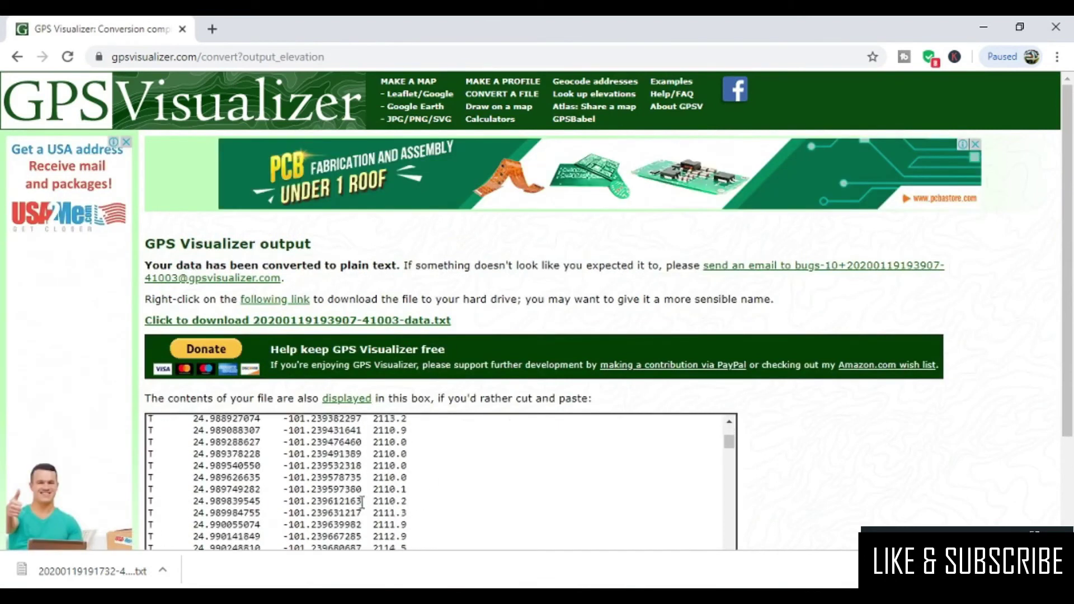
scroll(468, 496, "up", 1)
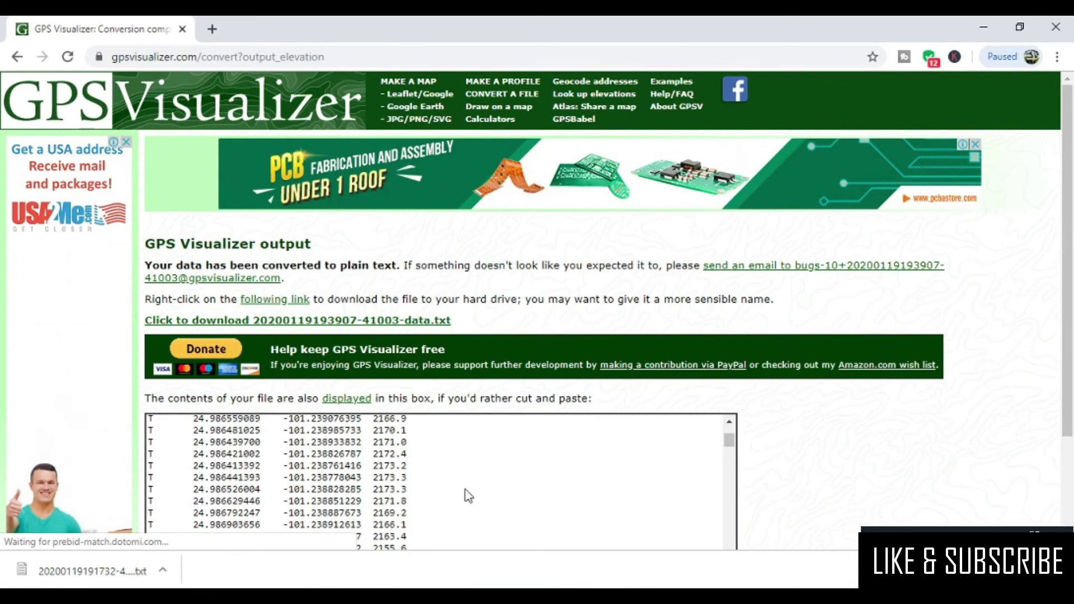
scroll(470, 495, "up", 3)
scroll(470, 496, "up", 4)
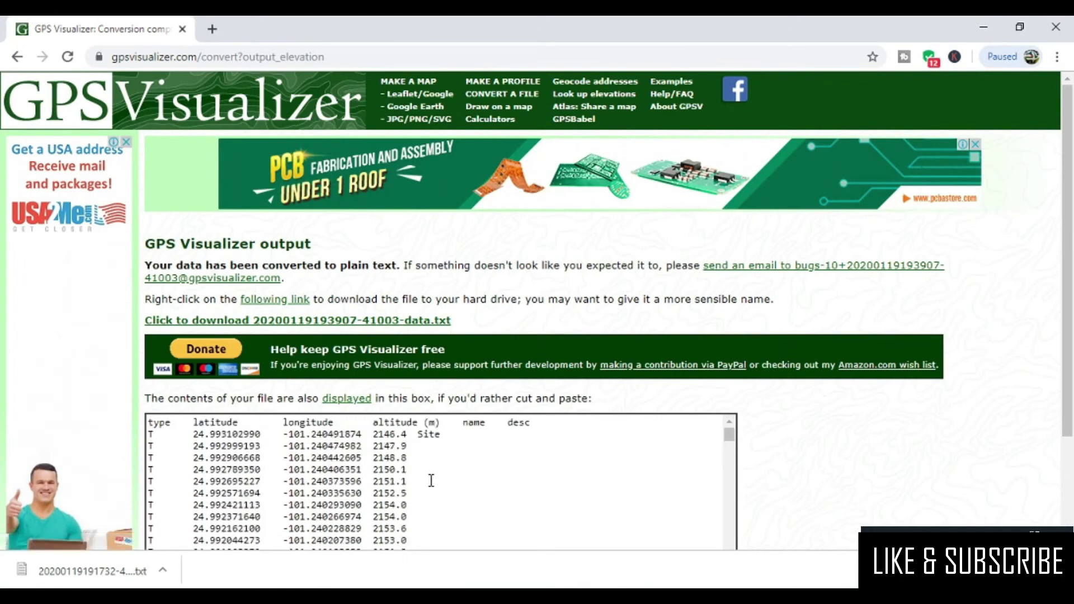
left_click(297, 328)
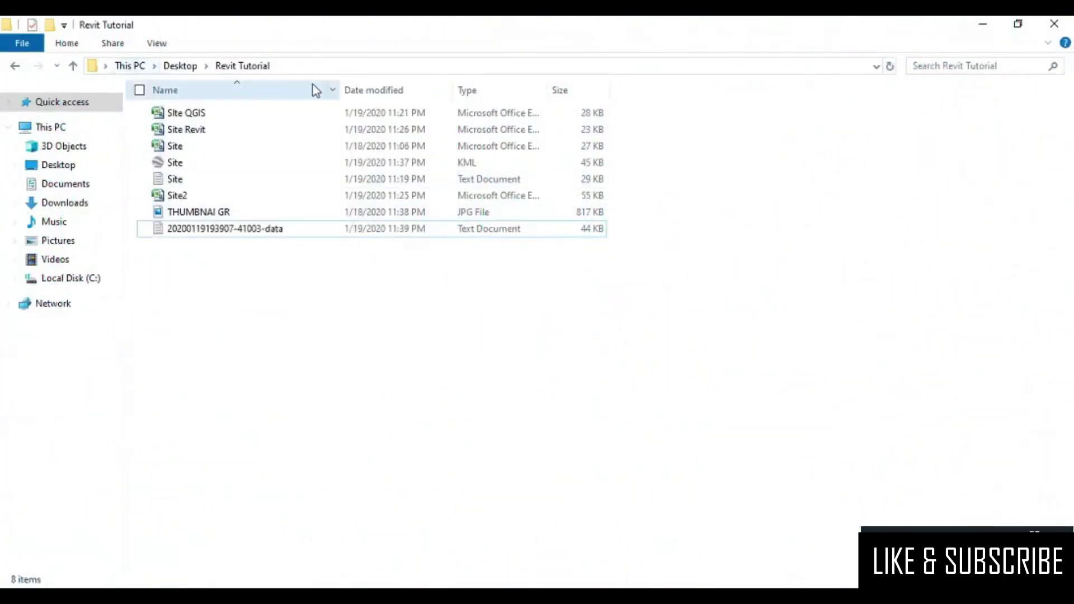
left_click(215, 235)
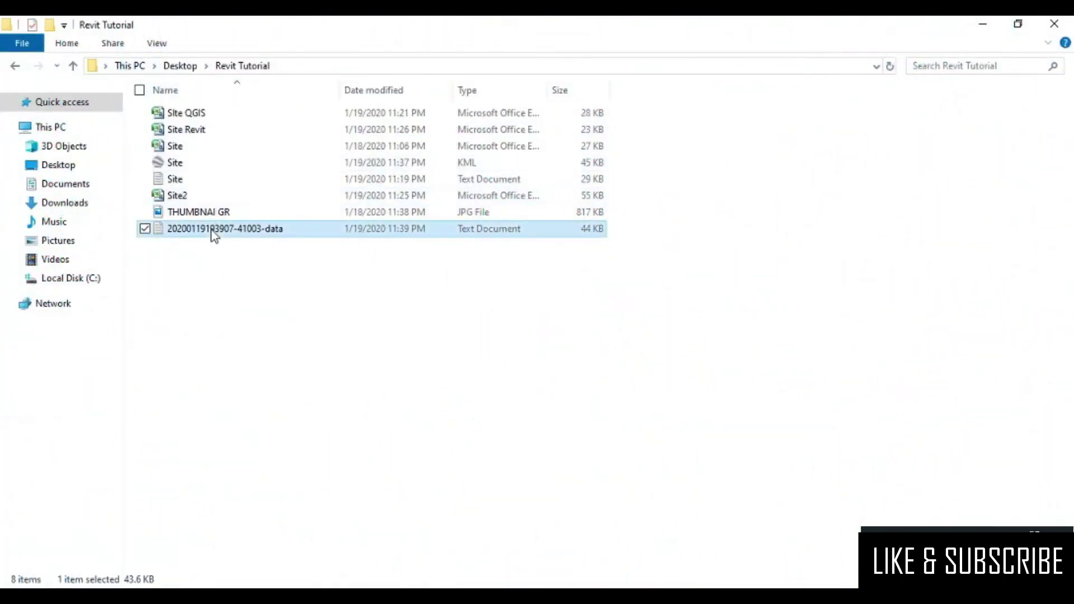
right_click(214, 234)
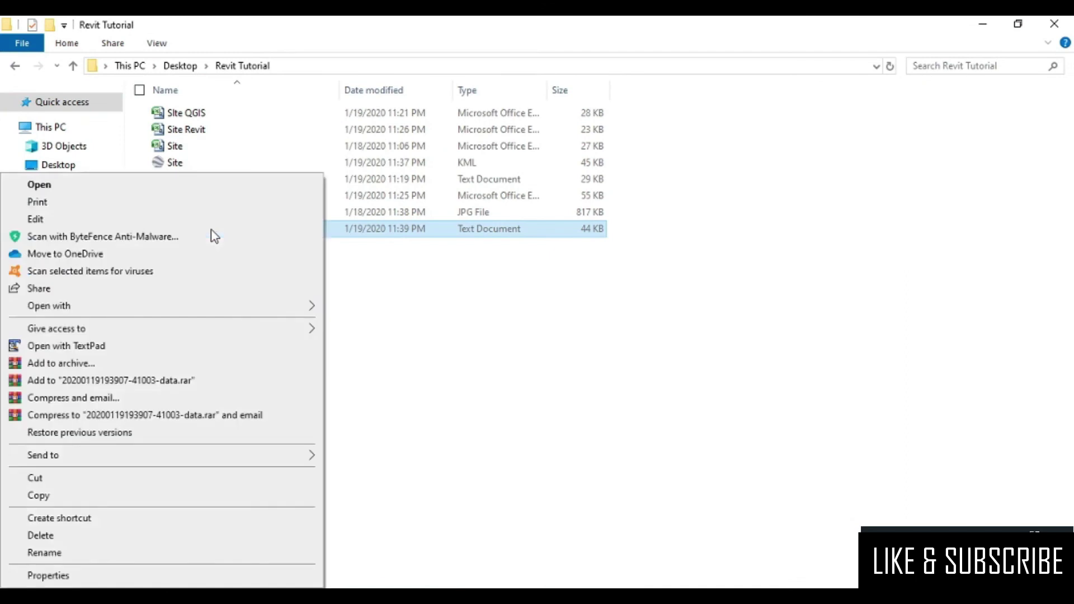
left_click(93, 347)
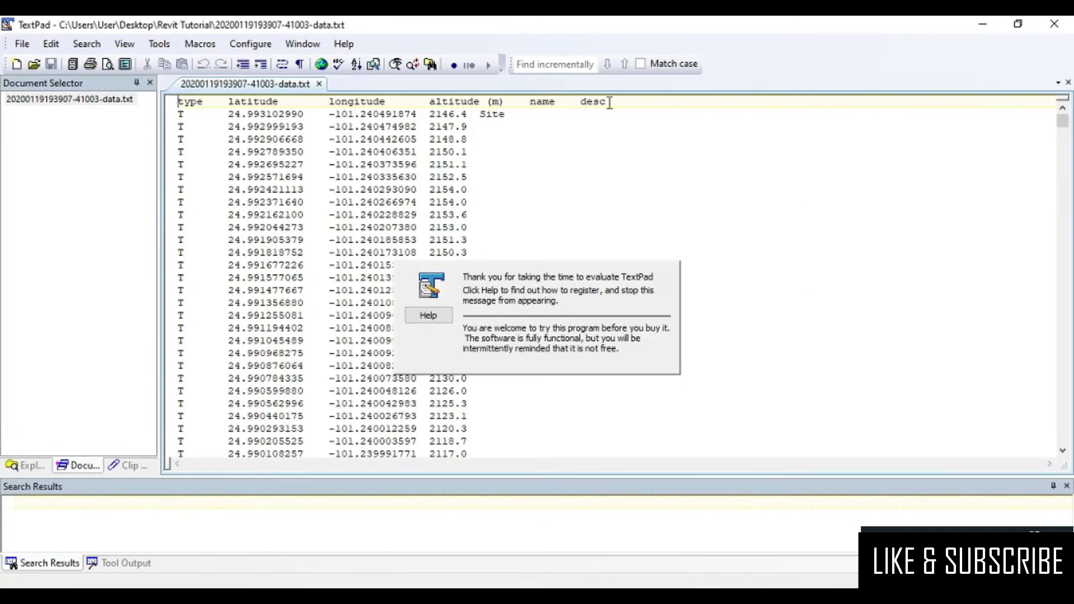
Step: Delete the '(m) name desc' header text and the word 'Site' from the first line
left_click_drag(614, 102, 491, 107)
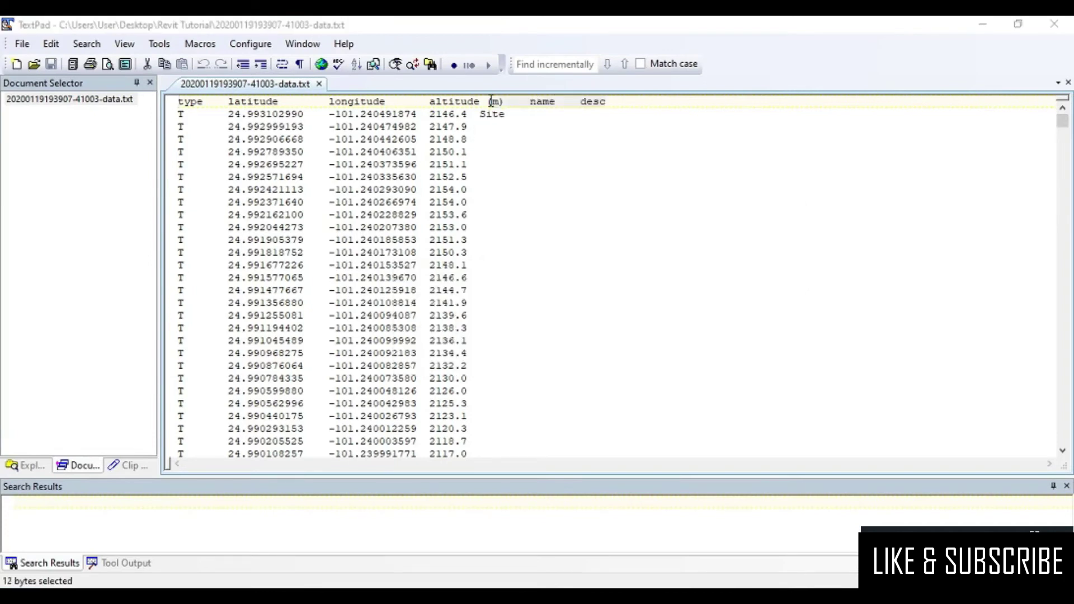
left_click(337, 274)
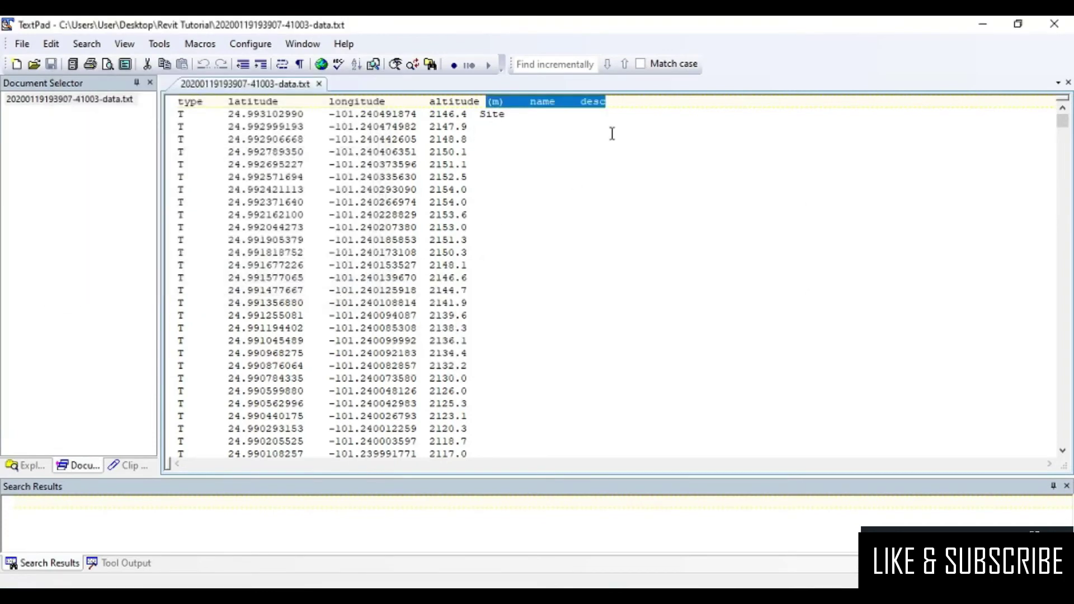
right_click(509, 112)
mouse_move(546, 245)
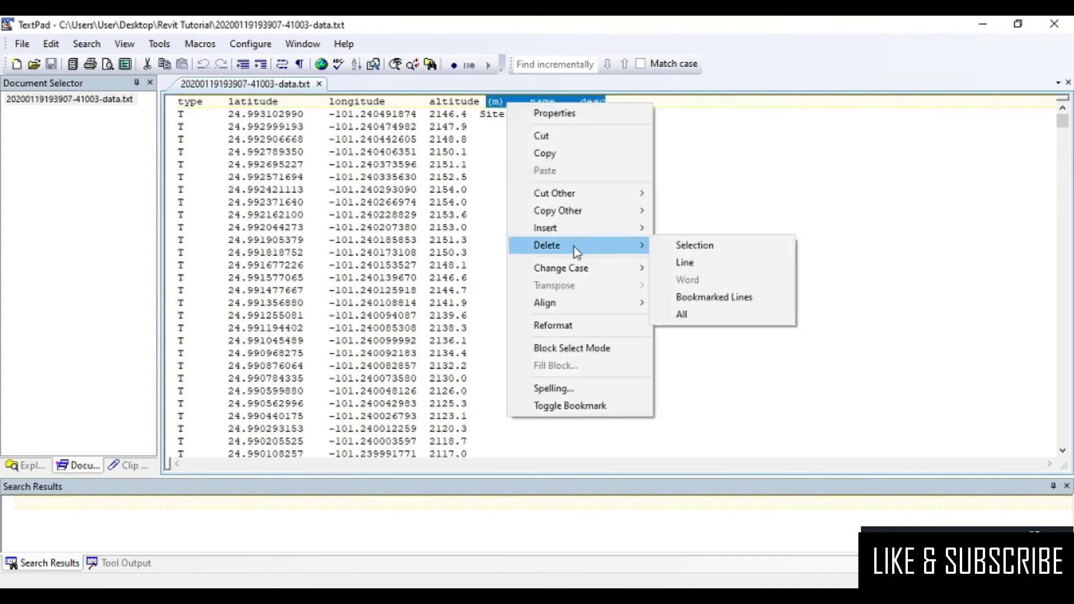
left_click(672, 246)
double_click(504, 114)
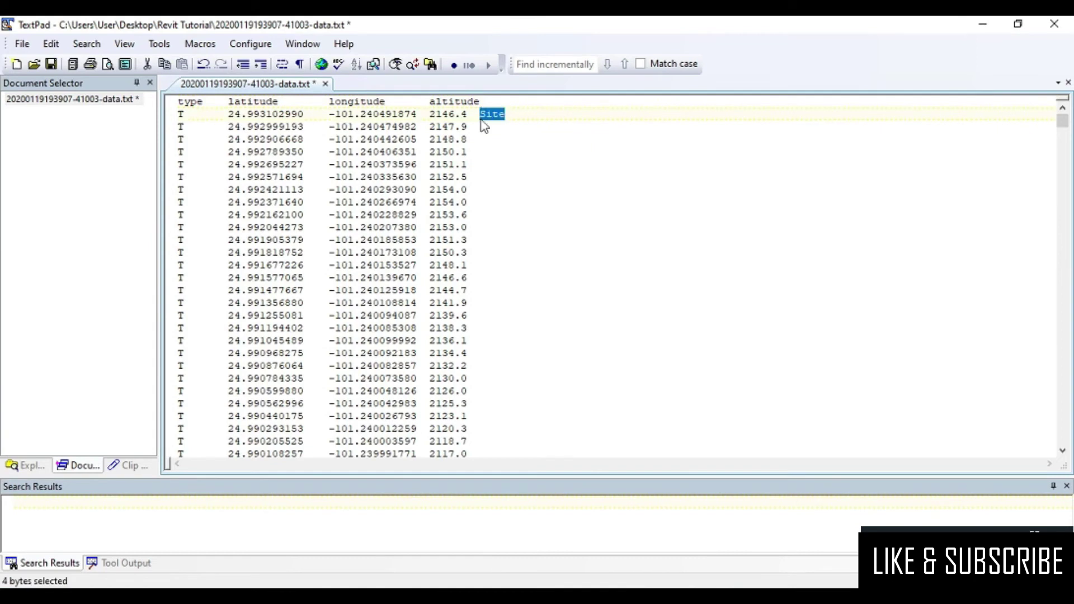
key("Delete")
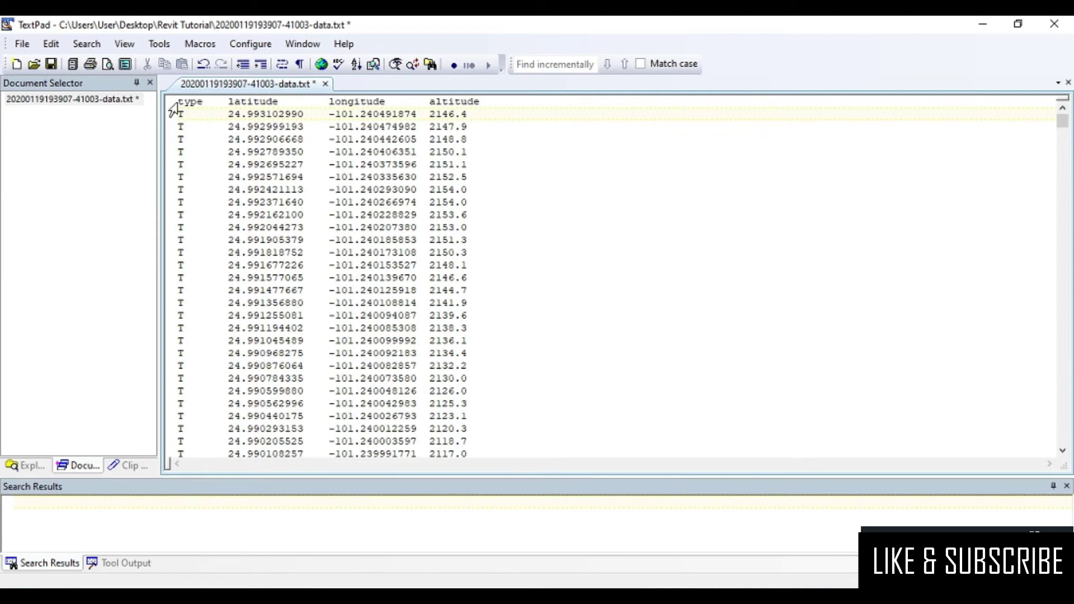
Step: Block-select the type column down to the last line and delete it
left_click_drag(174, 110, 220, 527)
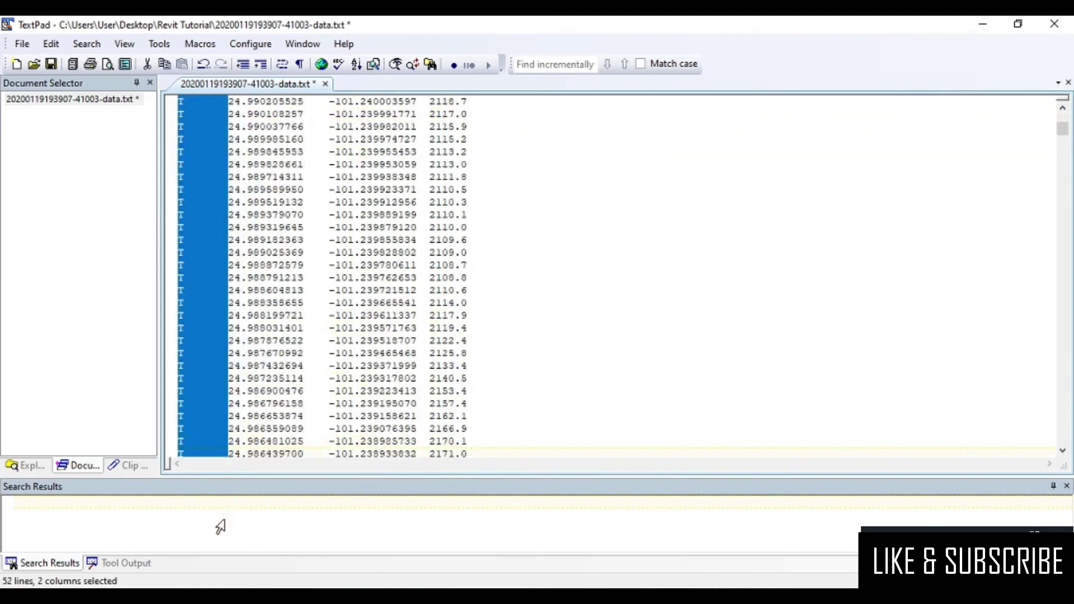
left_click_drag(220, 527, 220, 527)
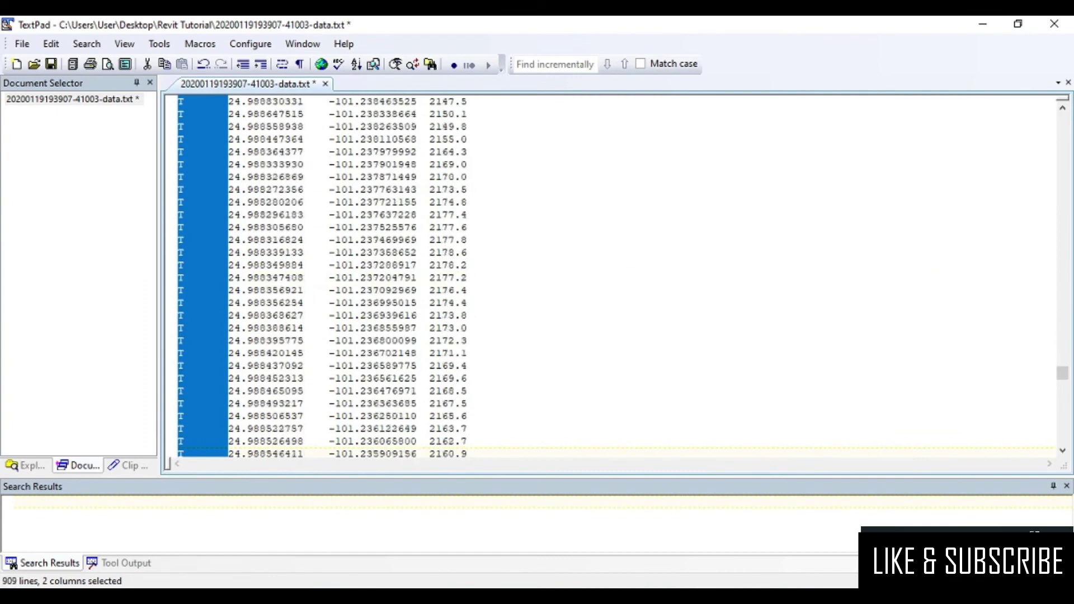
left_click_drag(219, 527, 217, 168)
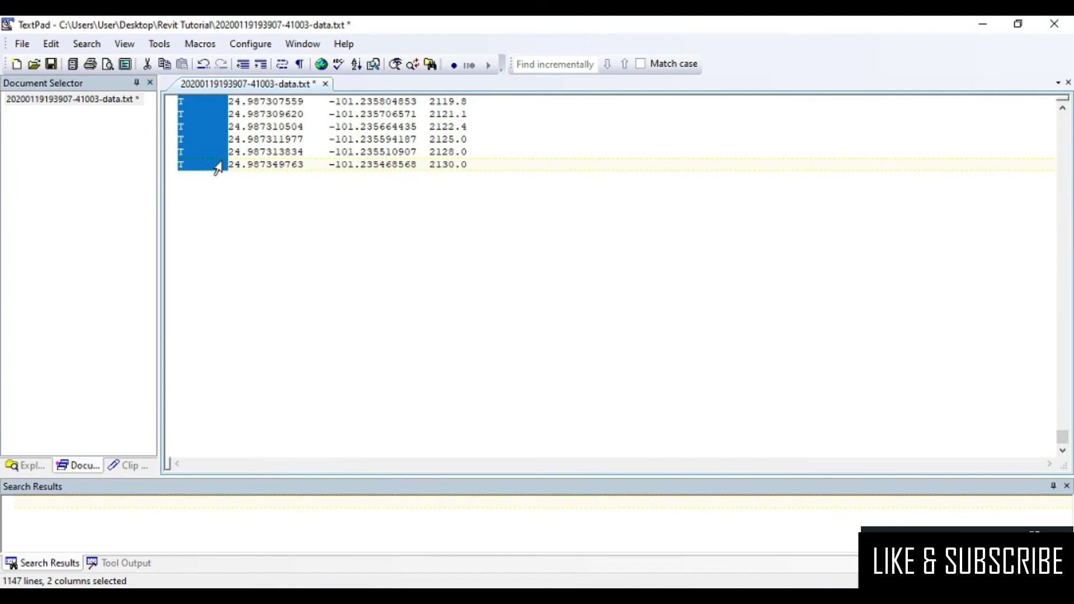
right_click(207, 141)
mouse_move(246, 283)
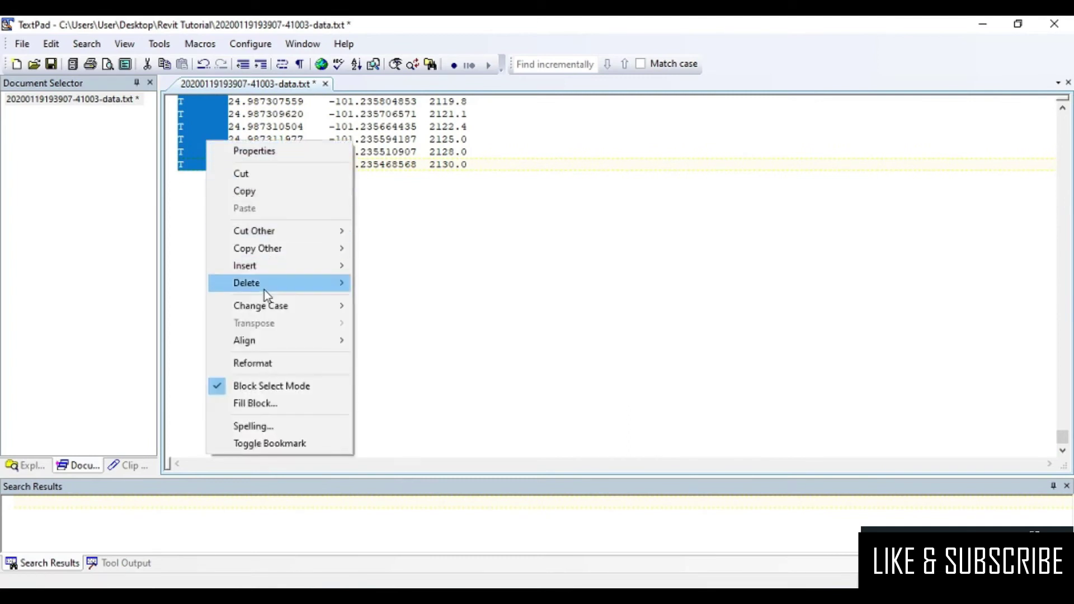
left_click(391, 283)
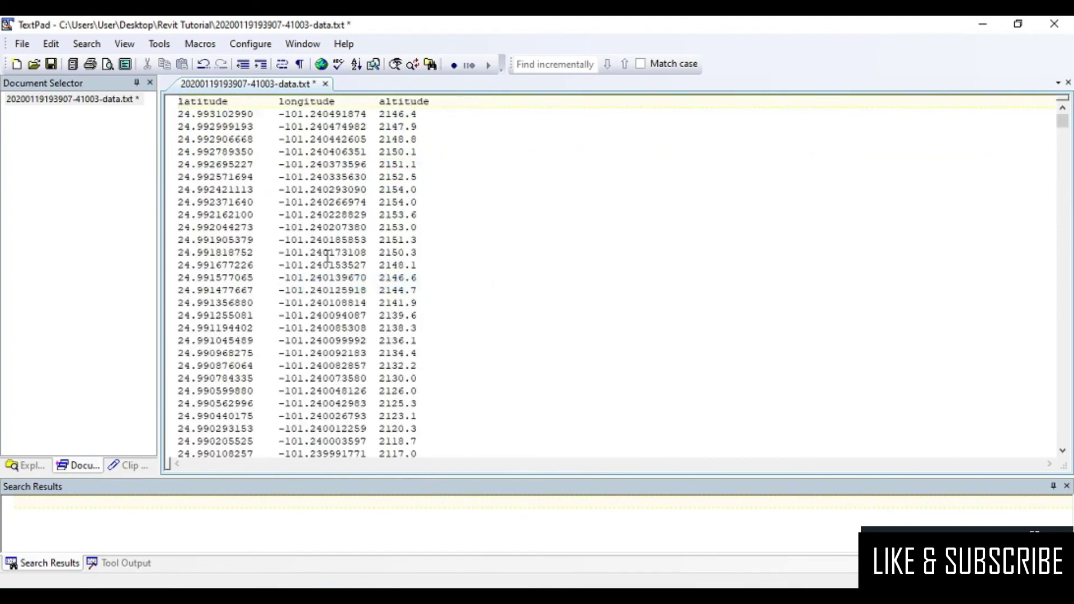
Step: Save the cleaned data over Site.txt and close TextPad
left_click(22, 44)
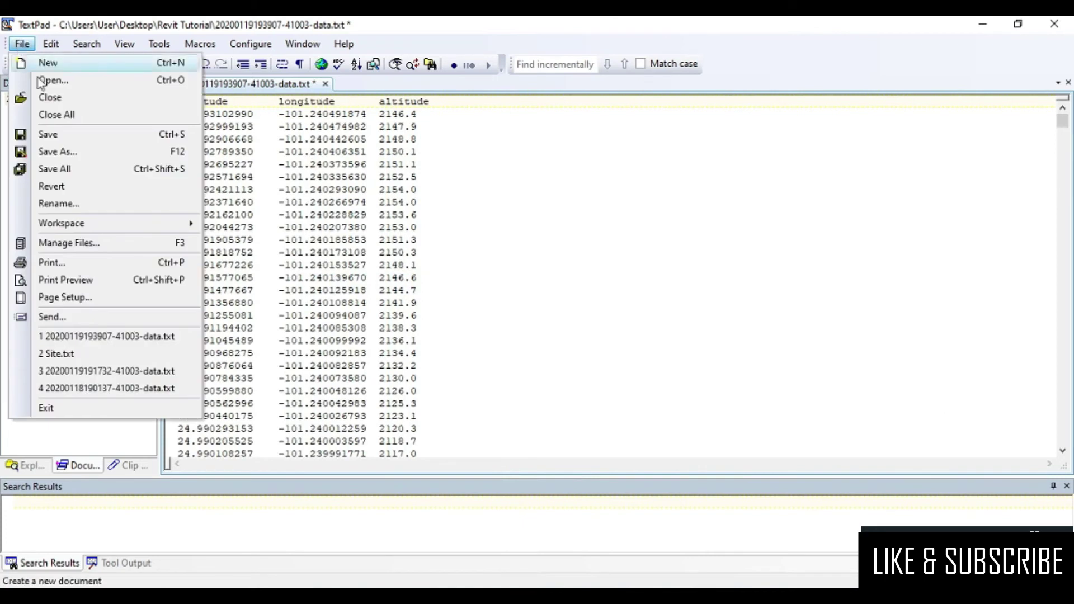
left_click(66, 152)
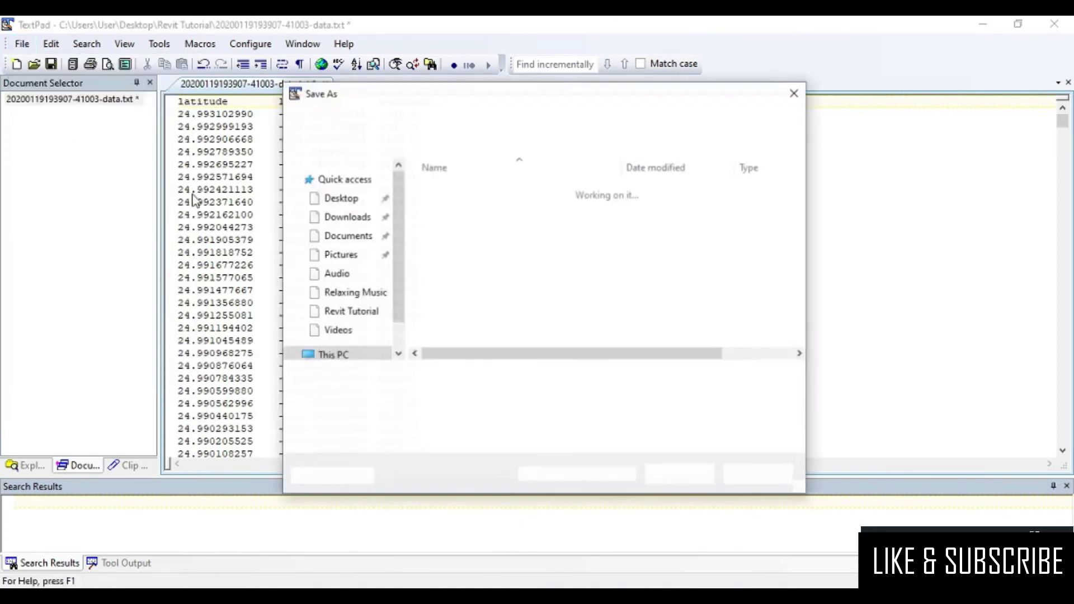
left_click(446, 273)
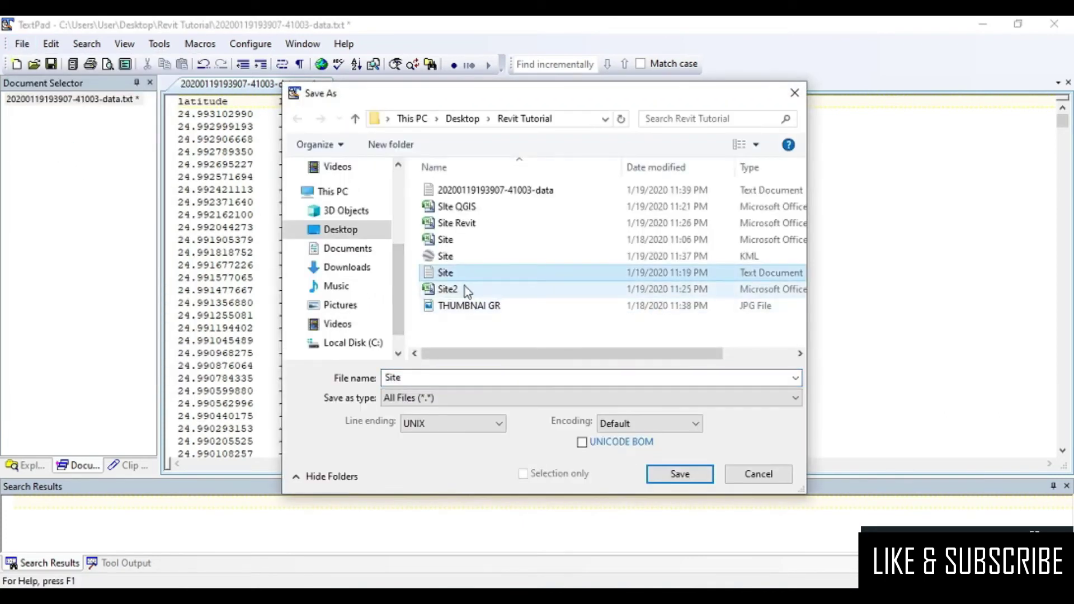
left_click(688, 475)
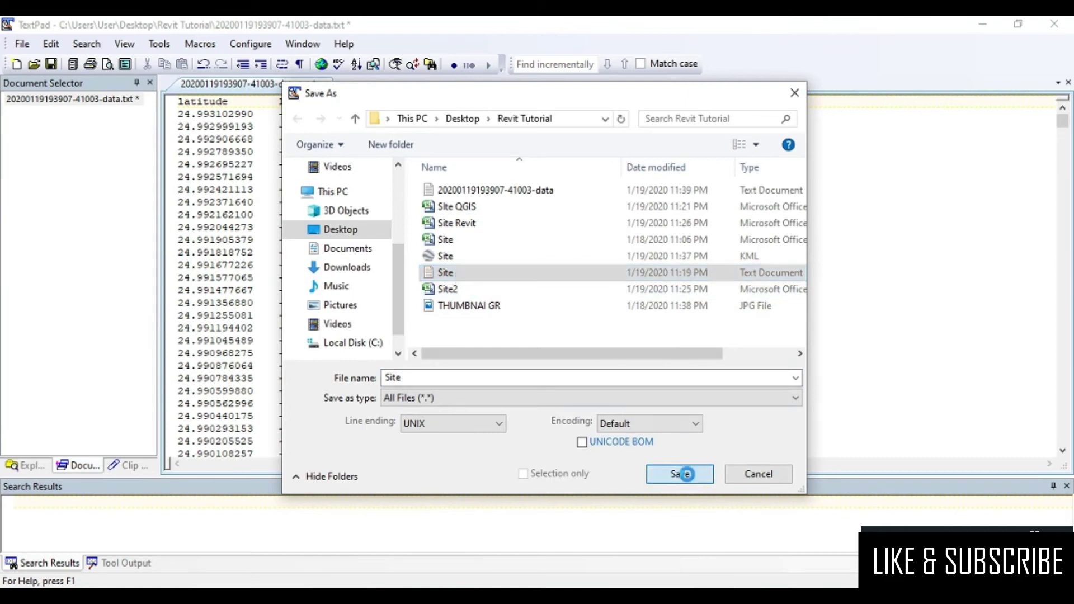
left_click(576, 311)
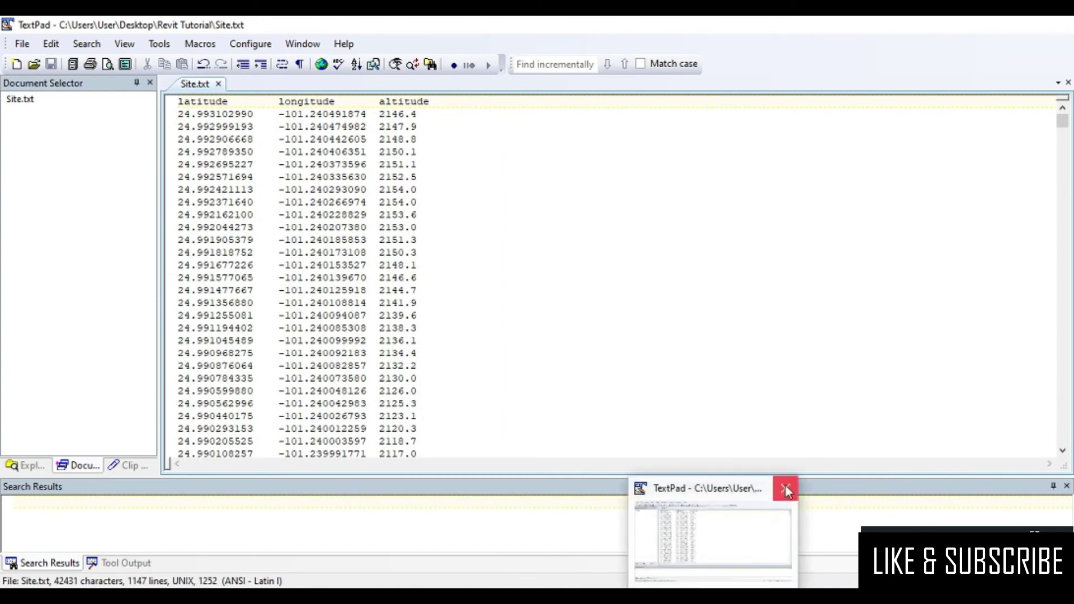
left_click(785, 490)
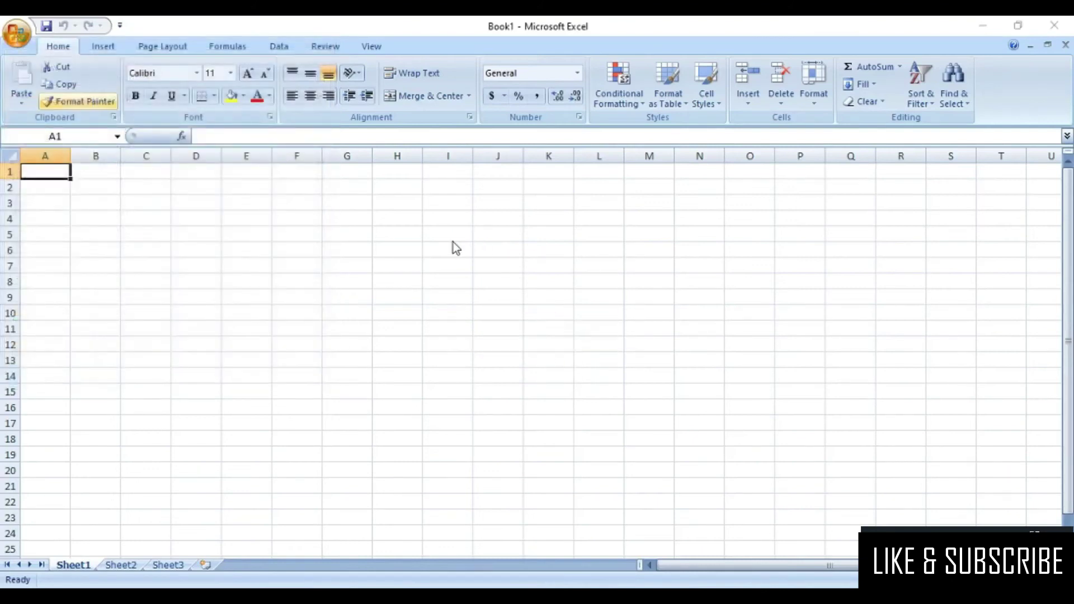
Step: Import Site.txt into Excel through the Text Import Wizard, splitting columns on spaces too
key("ctrl+o")
scroll(86, 152, "down", 1)
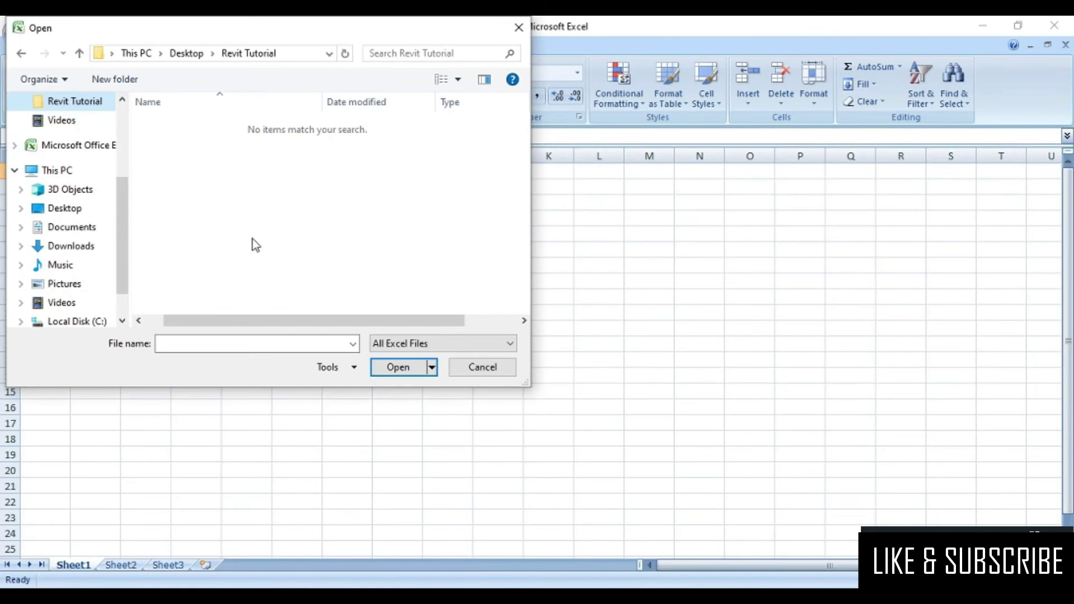
left_click(404, 344)
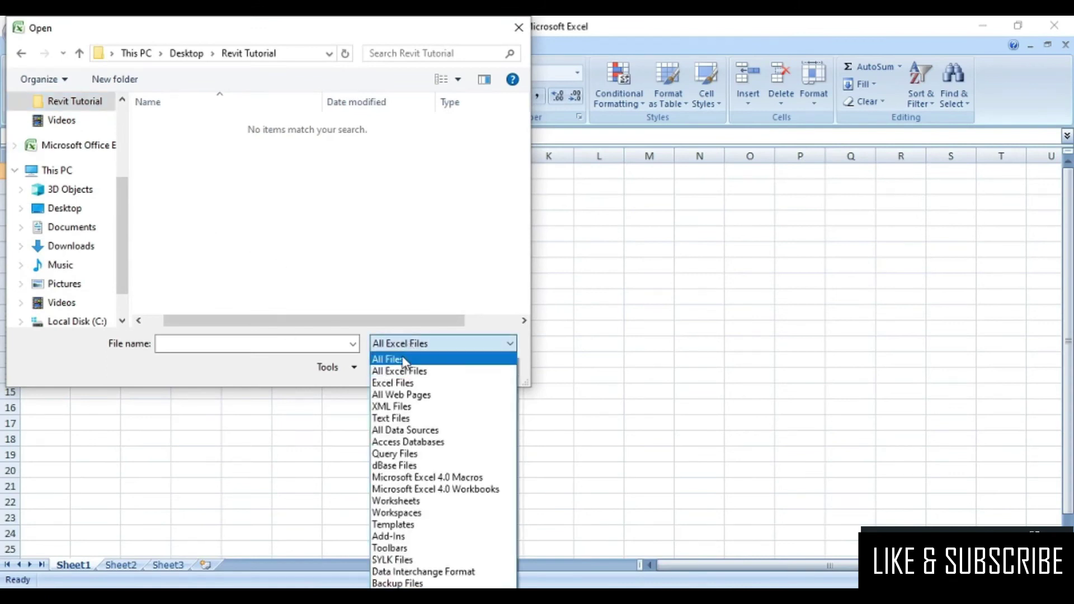
left_click(403, 359)
left_click(181, 212)
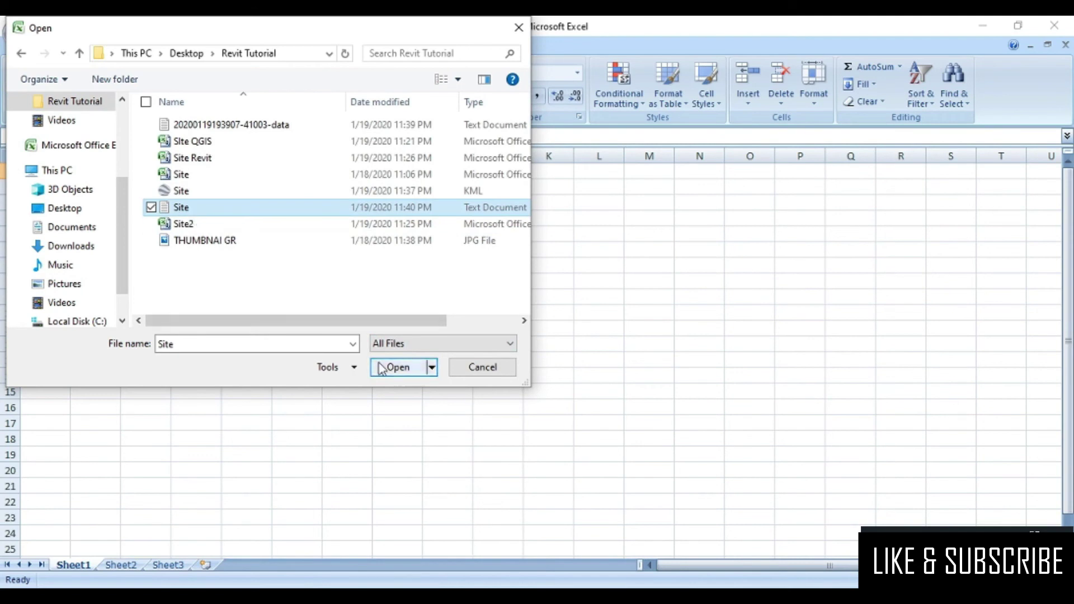
left_click(386, 367)
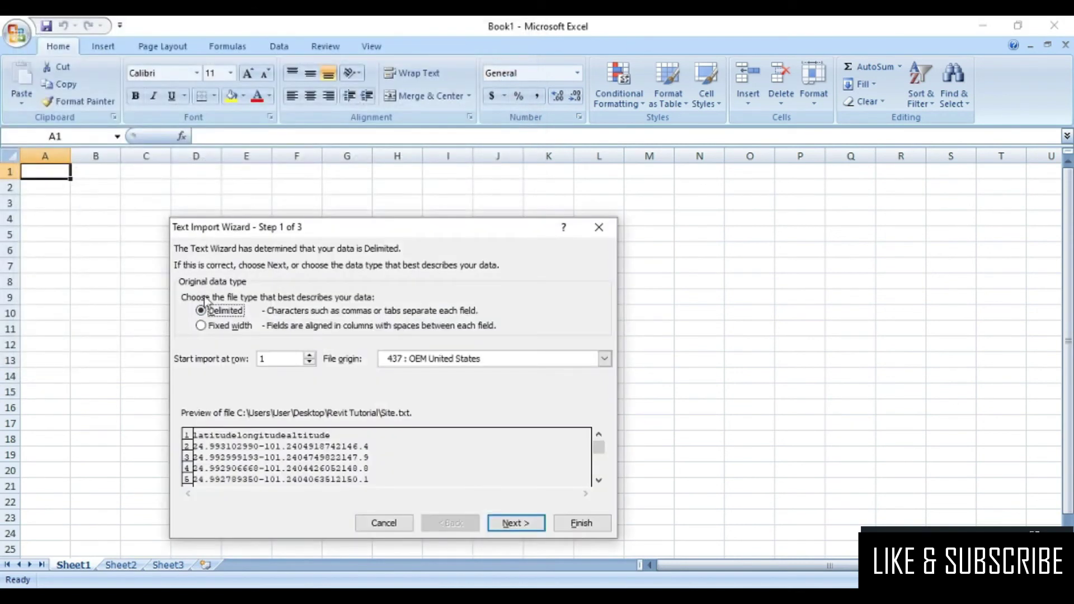
left_click(516, 523)
left_click(203, 338)
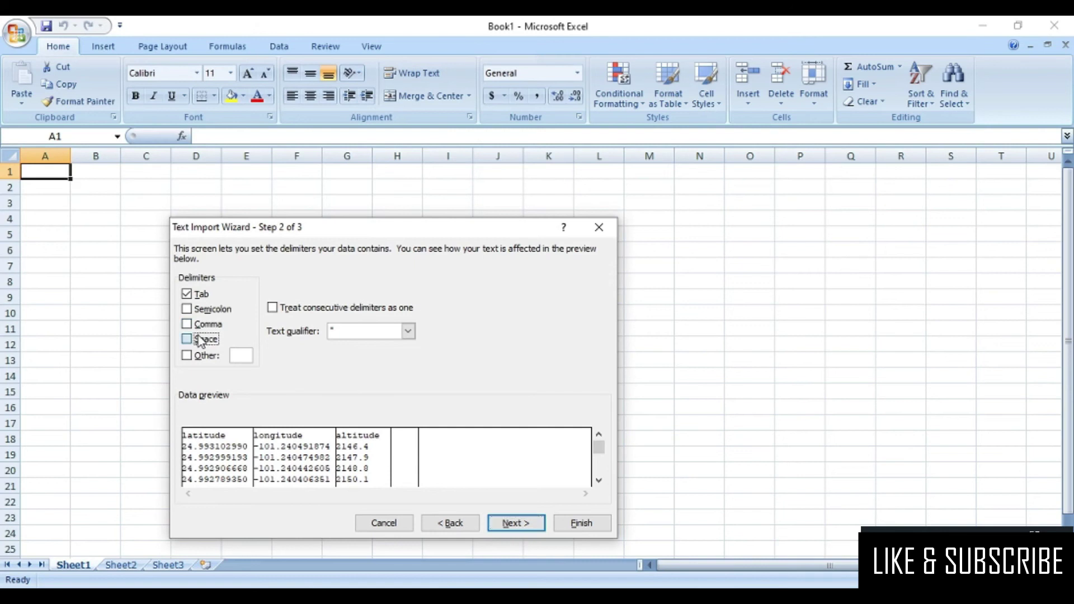
left_click(500, 523)
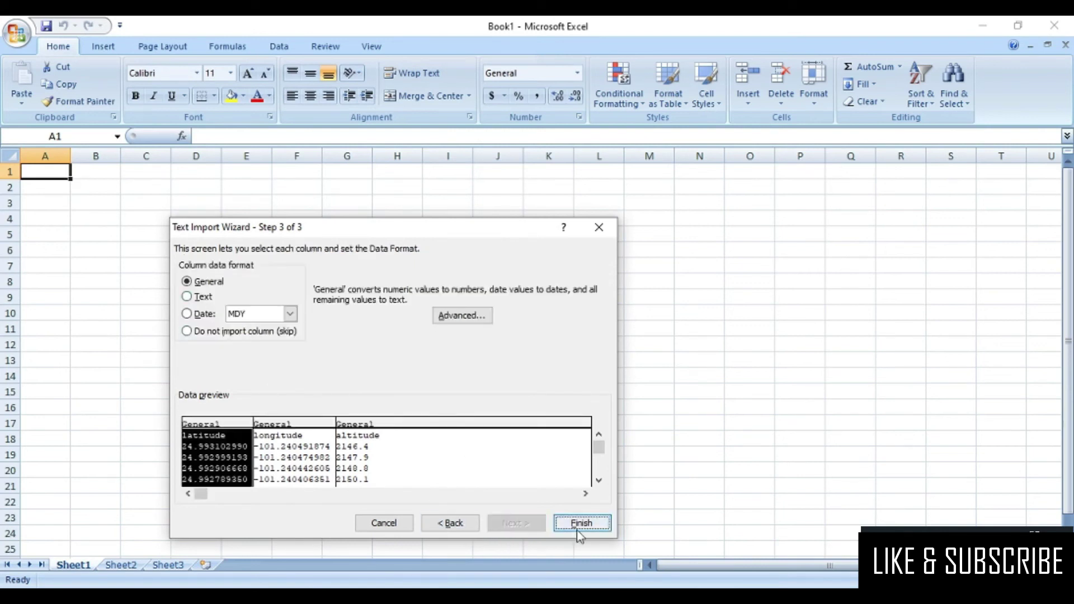
left_click(579, 525)
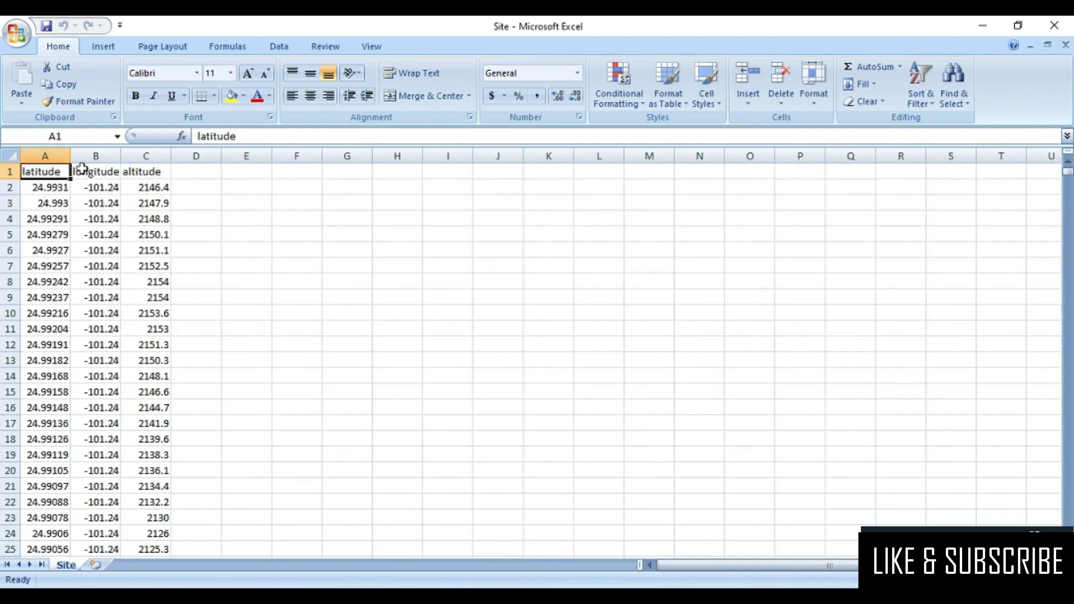
Step: Insert an empty column A and head it 'point'
left_click(45, 155)
right_click(44, 156)
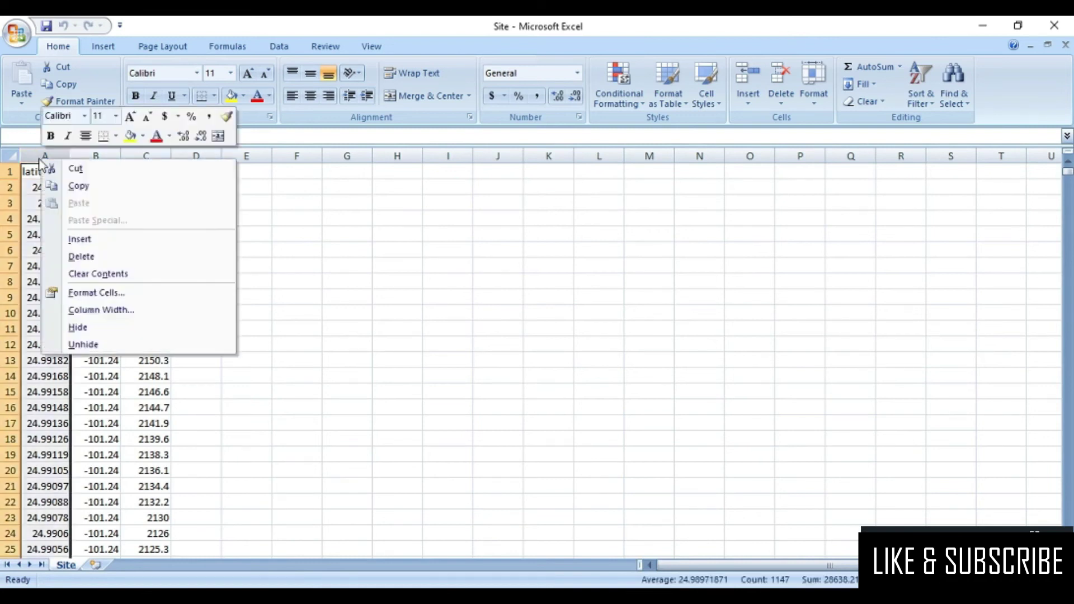
left_click(80, 244)
type("point")
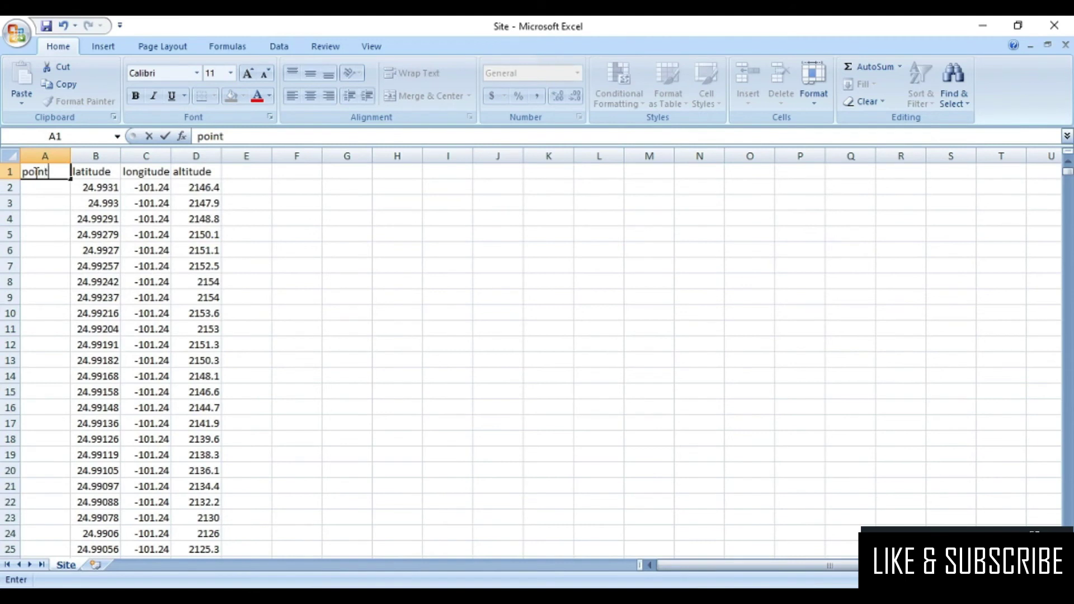
key("Return")
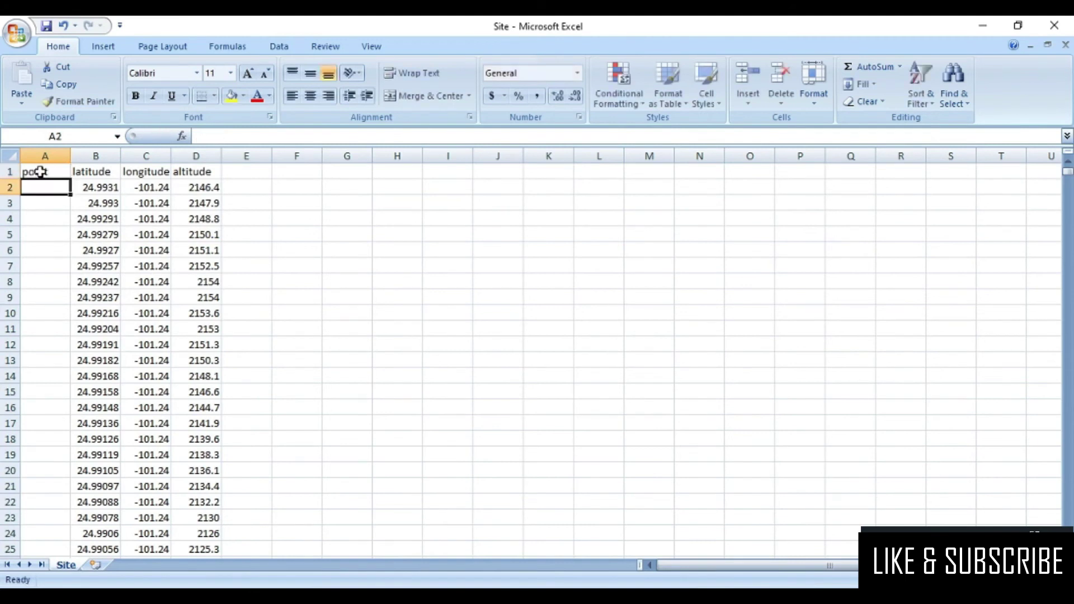
Step: Enter 1 in A2 and the formula =1+A2 in A3
type("1")
key("Return")
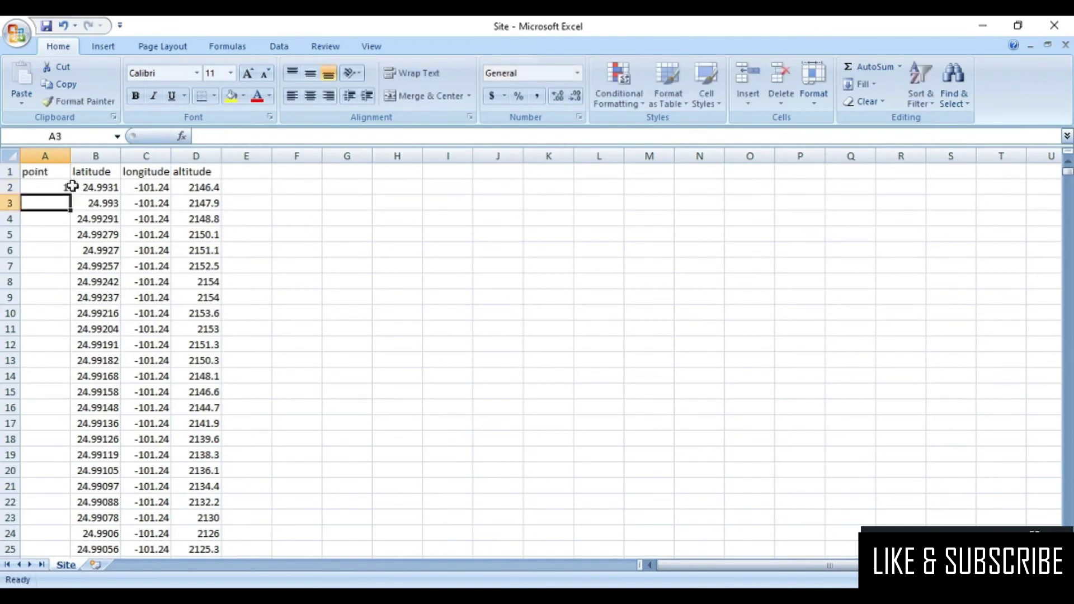
type("=1+")
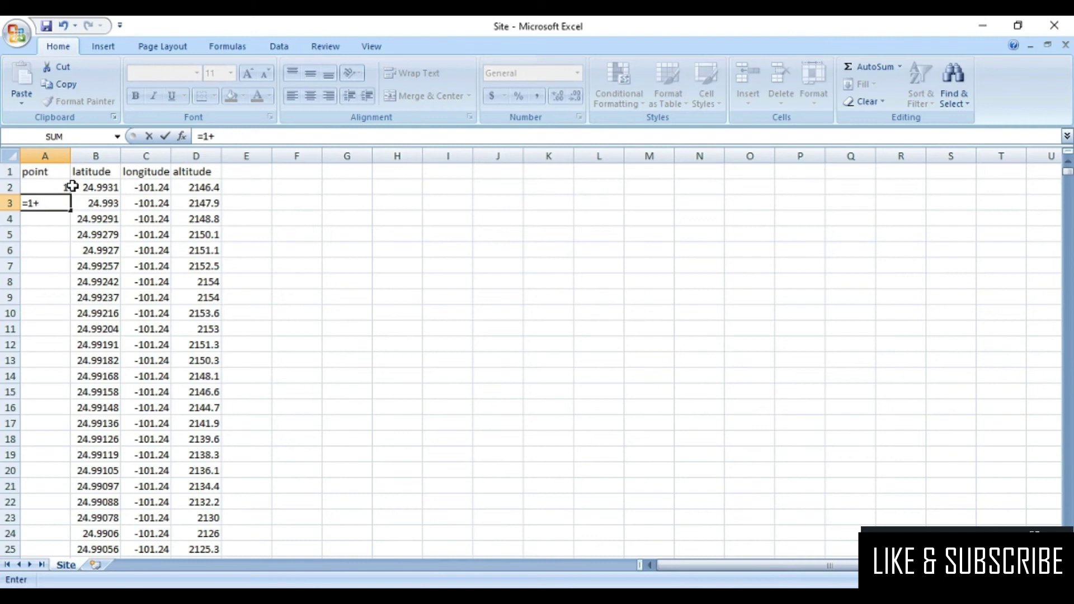
left_click(55, 188)
key("Return")
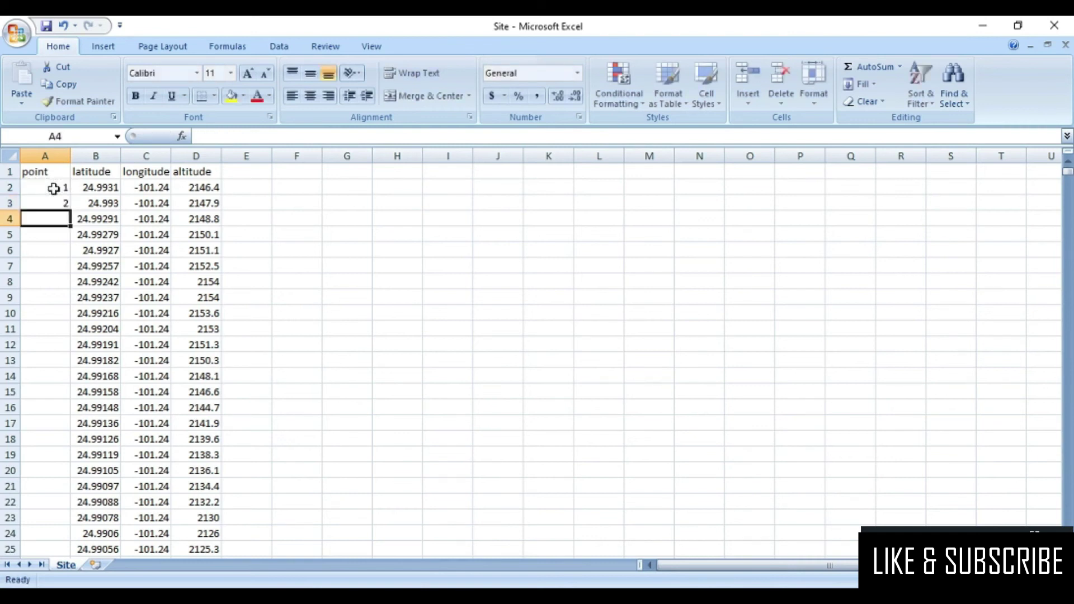
Step: Fill the numbering formula down column A to the last data row, 1147
left_click(60, 205)
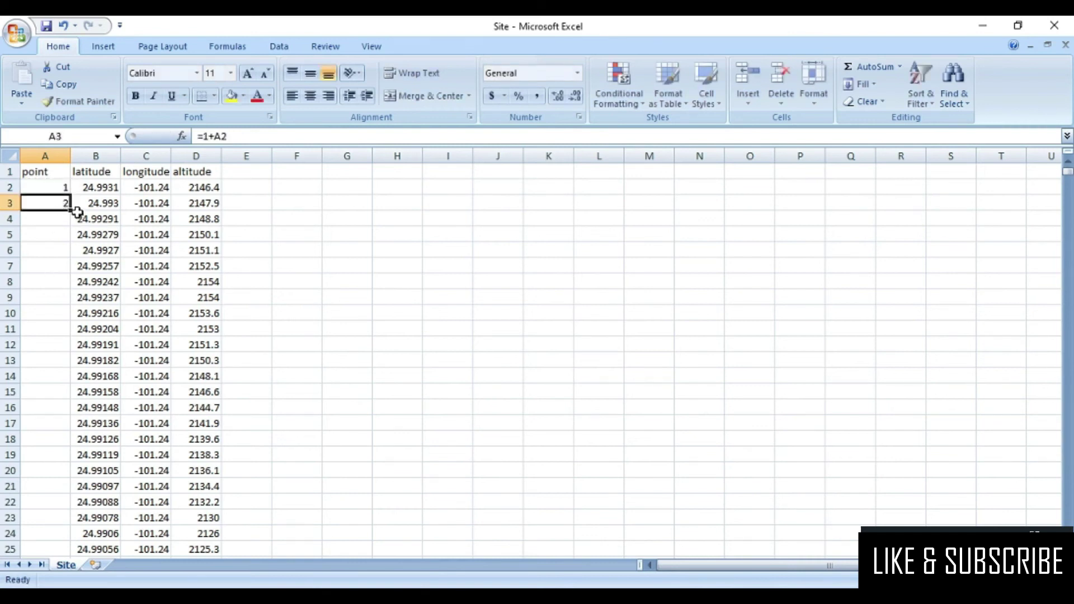
left_click_drag(71, 212, 62, 554)
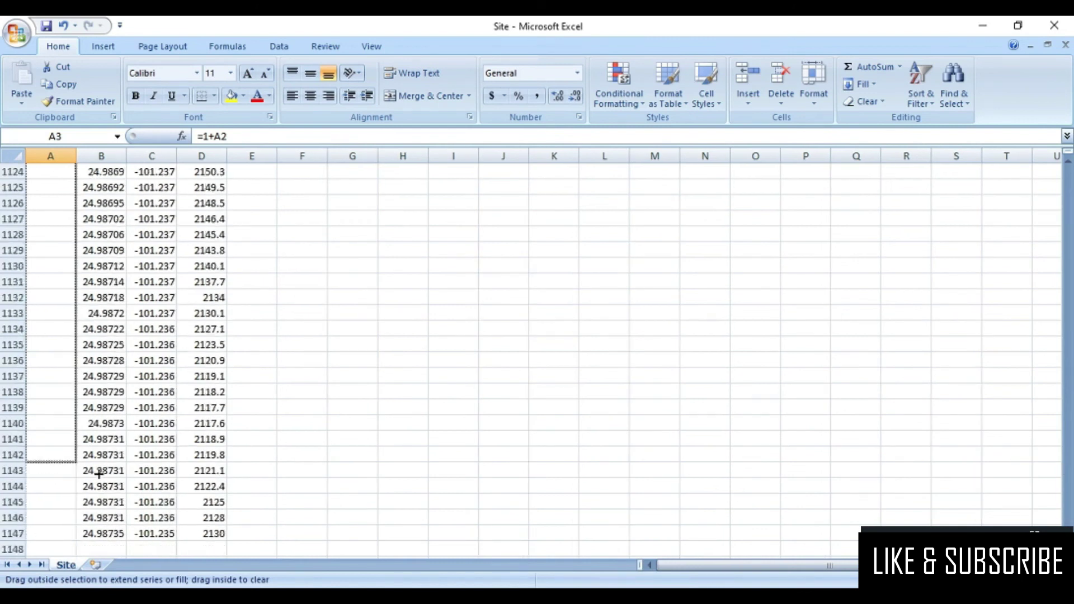
left_click_drag(62, 554, 61, 526)
scroll(173, 439, "down", 3)
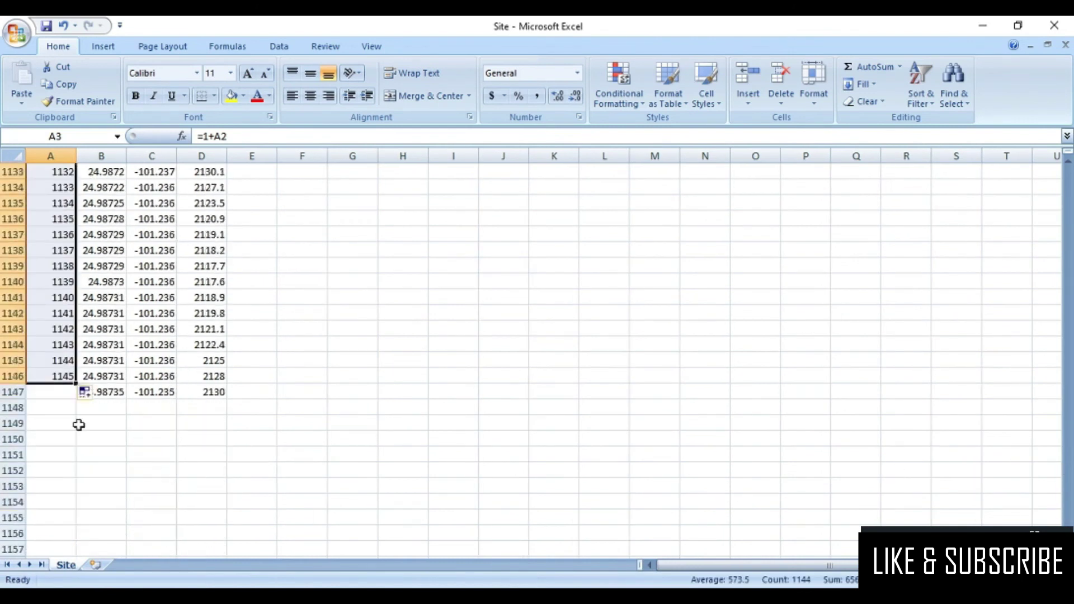
left_click(49, 391)
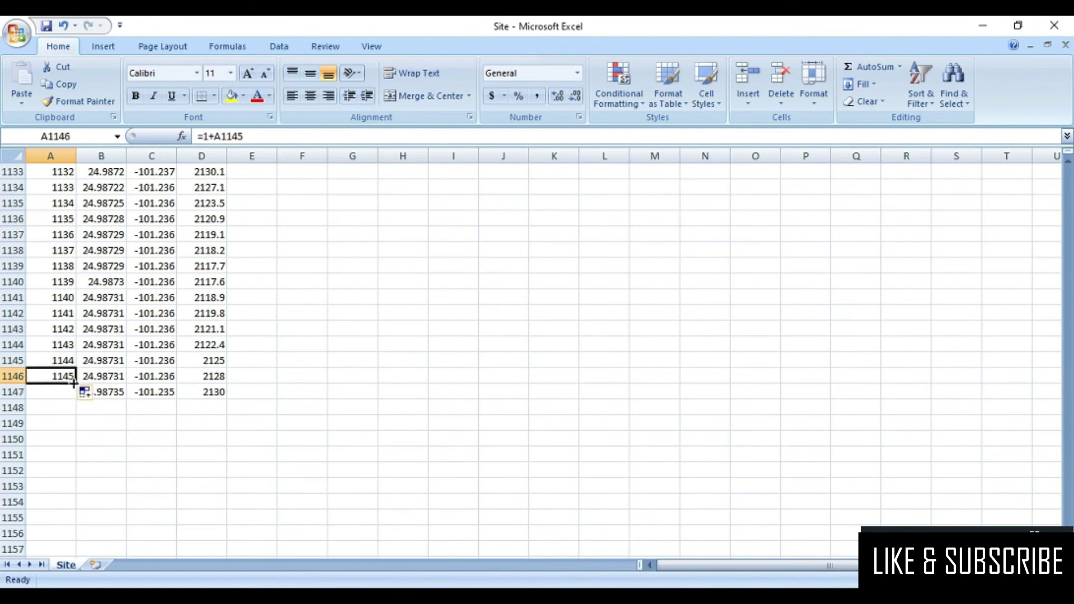
left_click_drag(74, 384, 75, 398)
left_click(350, 437)
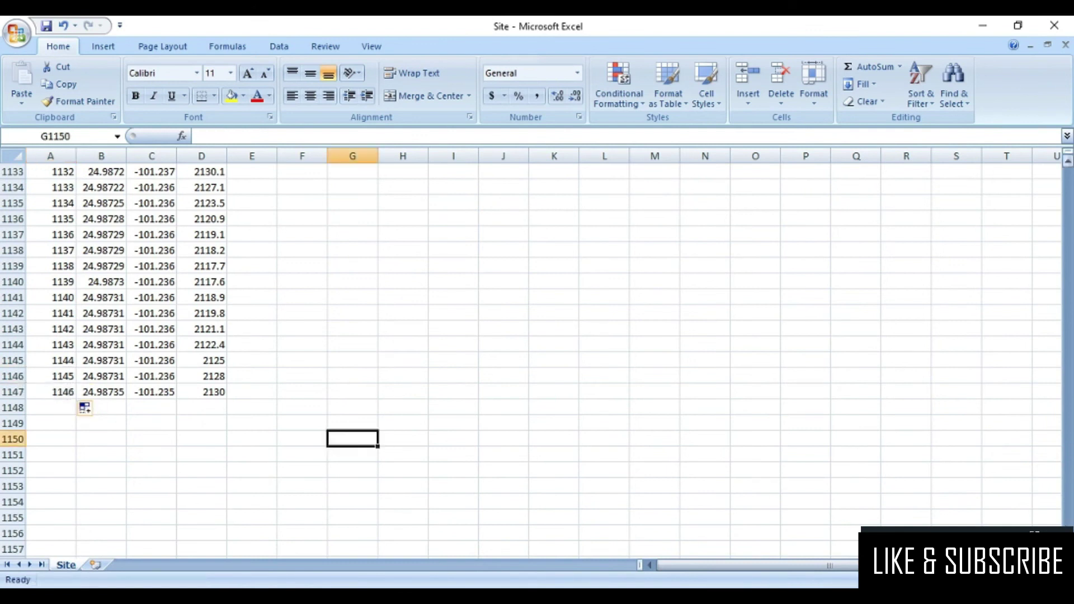
left_click_drag(1068, 184, 1067, 162)
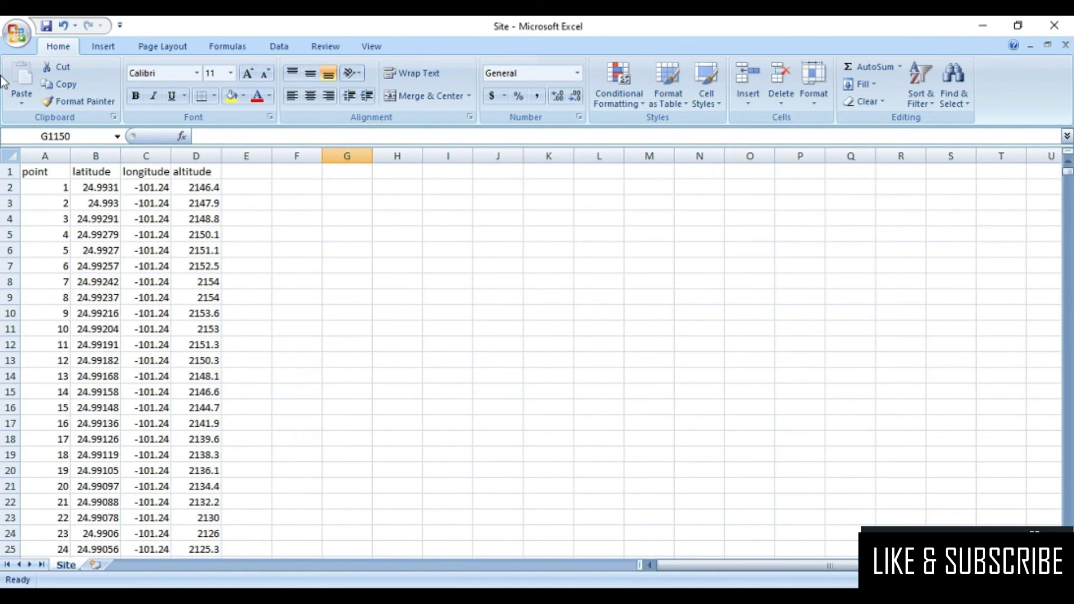
Step: Save the table as comma-delimited 'SIte QGIS.csv', replacing the old file, then close Excel without saving
left_click(18, 32)
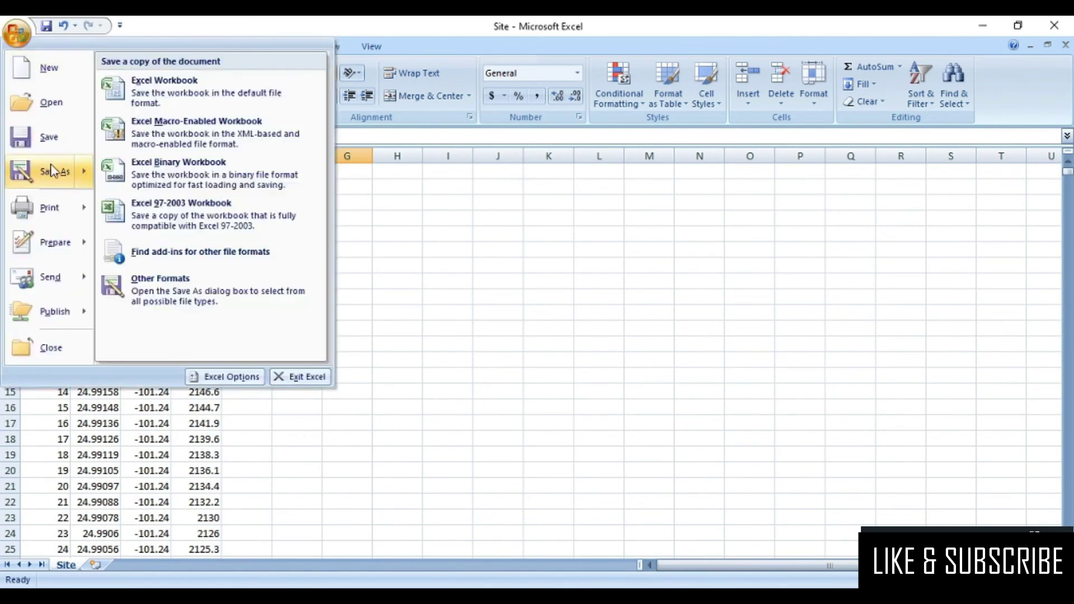
left_click(52, 171)
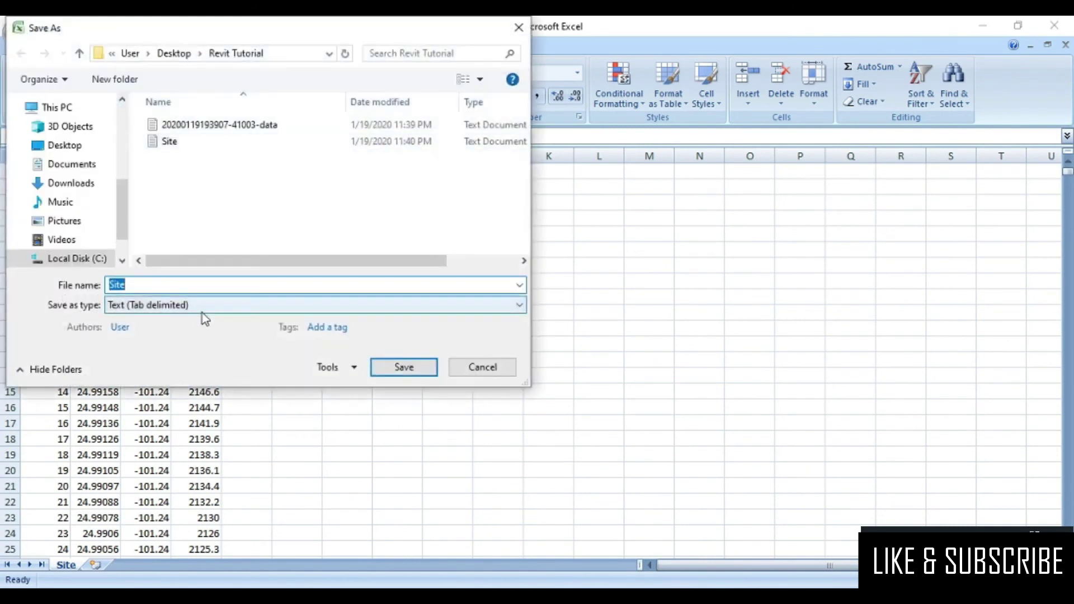
left_click(205, 319)
left_click(199, 485)
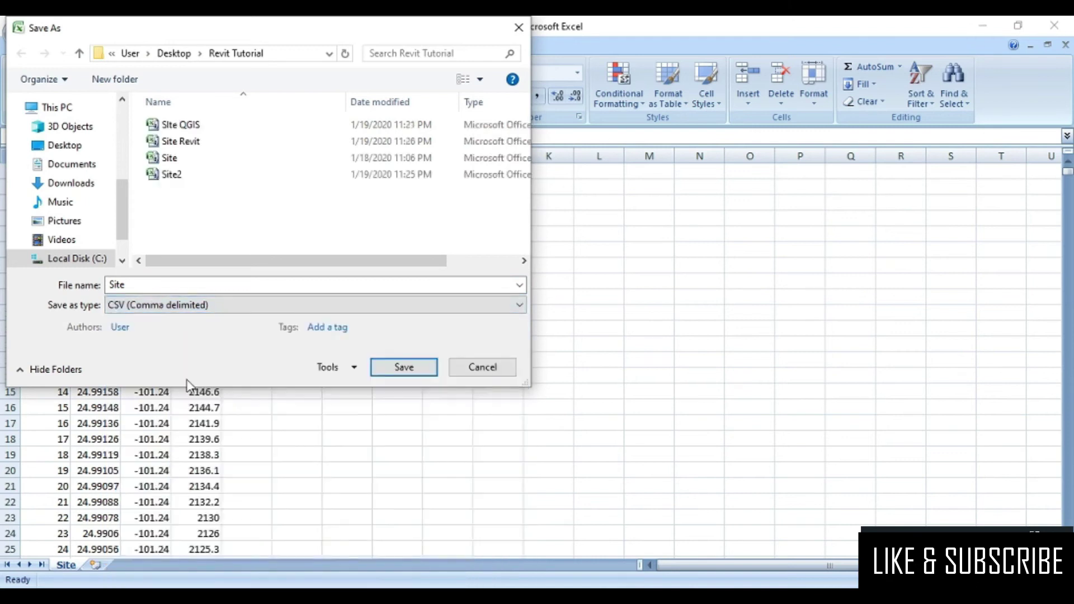
left_click(189, 127)
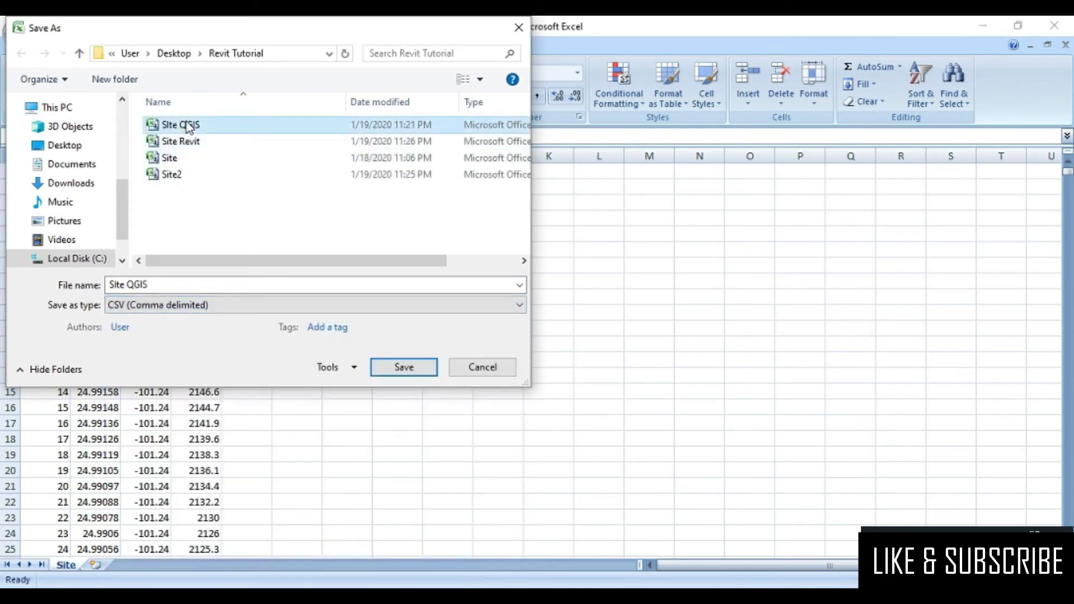
left_click(413, 369)
left_click(582, 314)
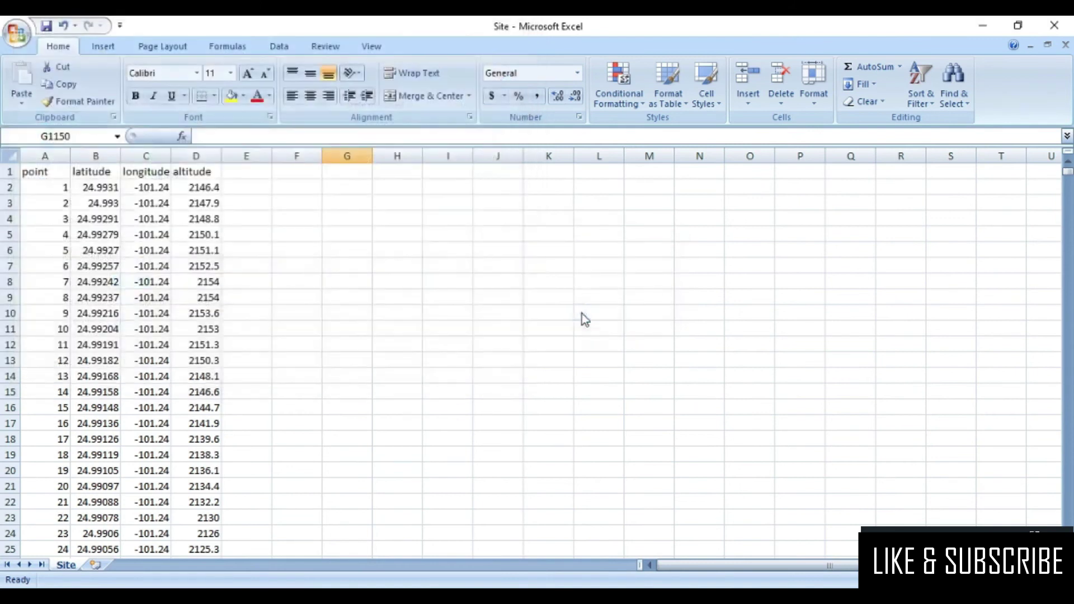
left_click(489, 365)
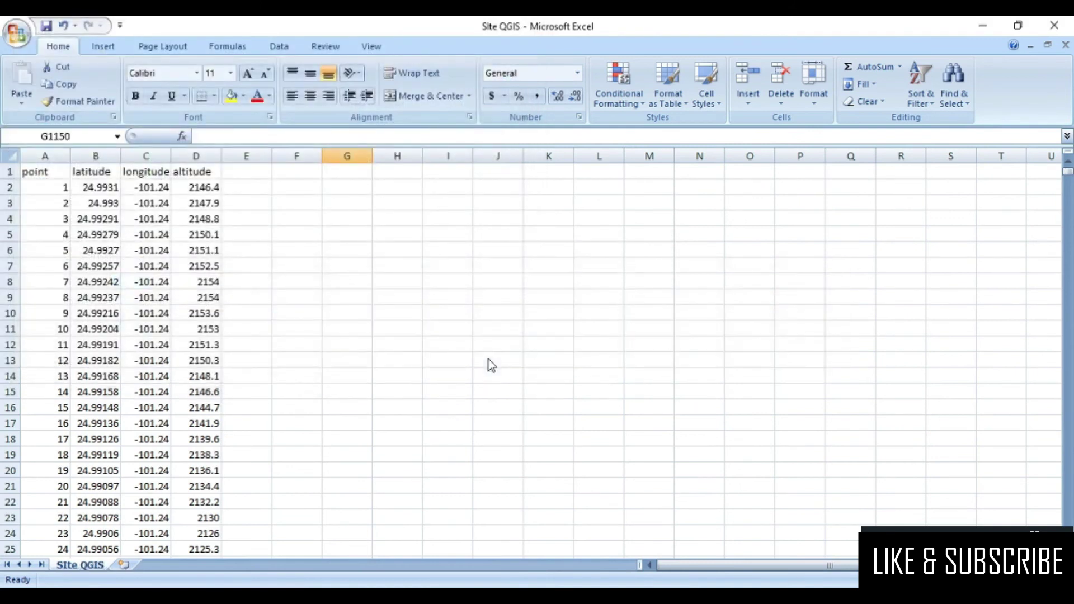
left_click(1063, 25)
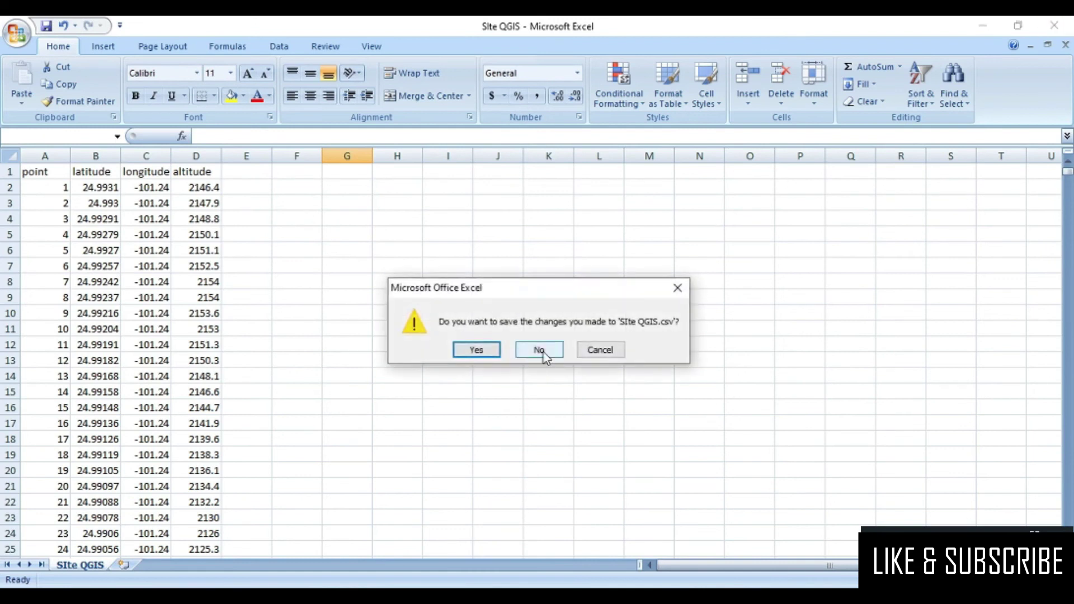
left_click(539, 350)
Step: Add SIte QGIS.csv as a delimited text layer with X=longitude, Y=latitude, CRS EPSG:4326
left_click(117, 42)
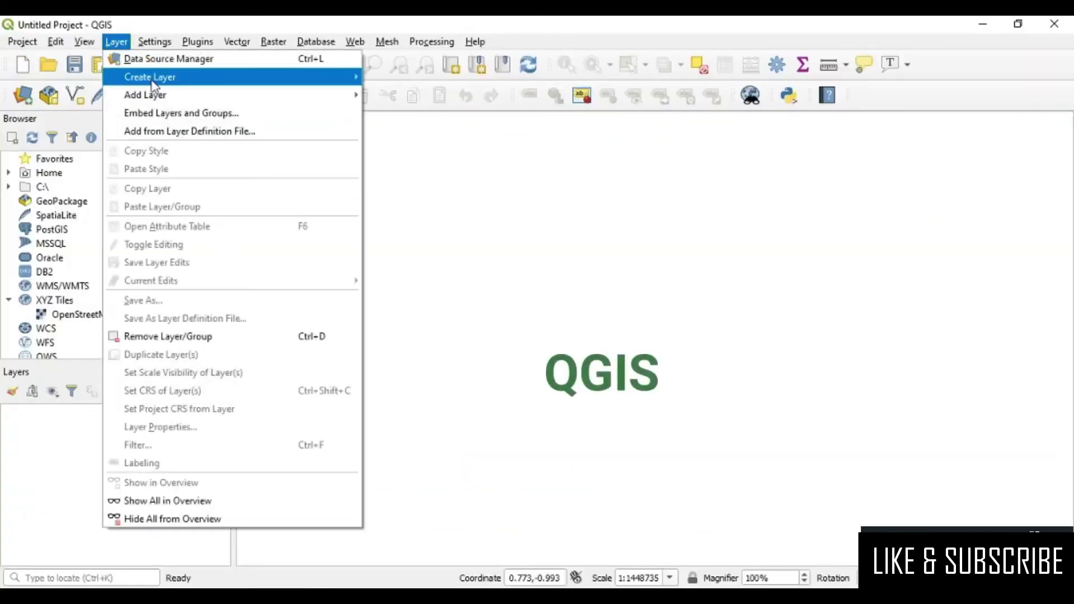
left_click(428, 148)
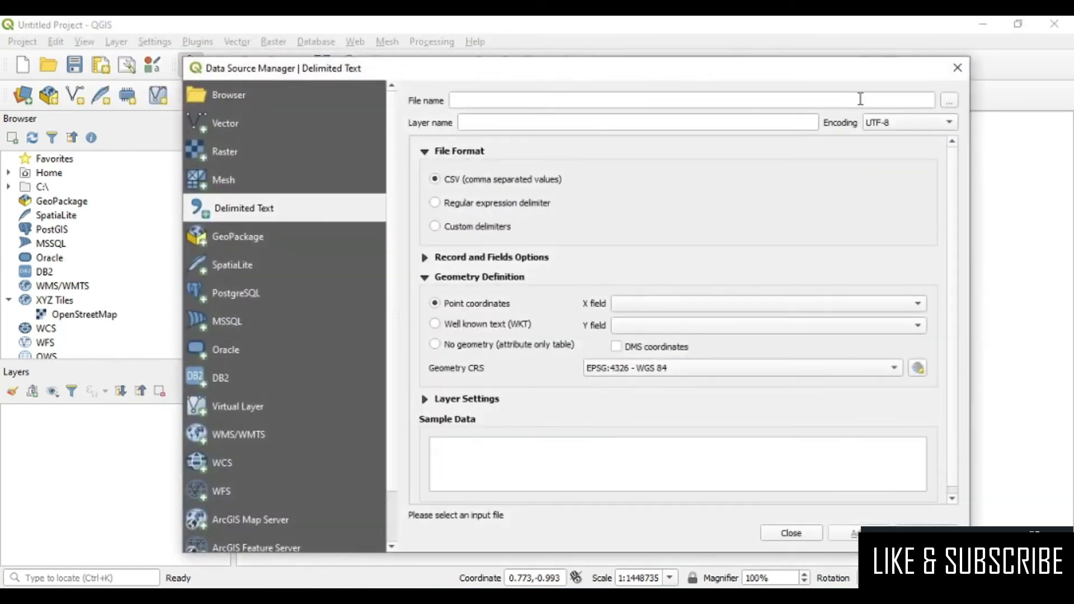
left_click(949, 100)
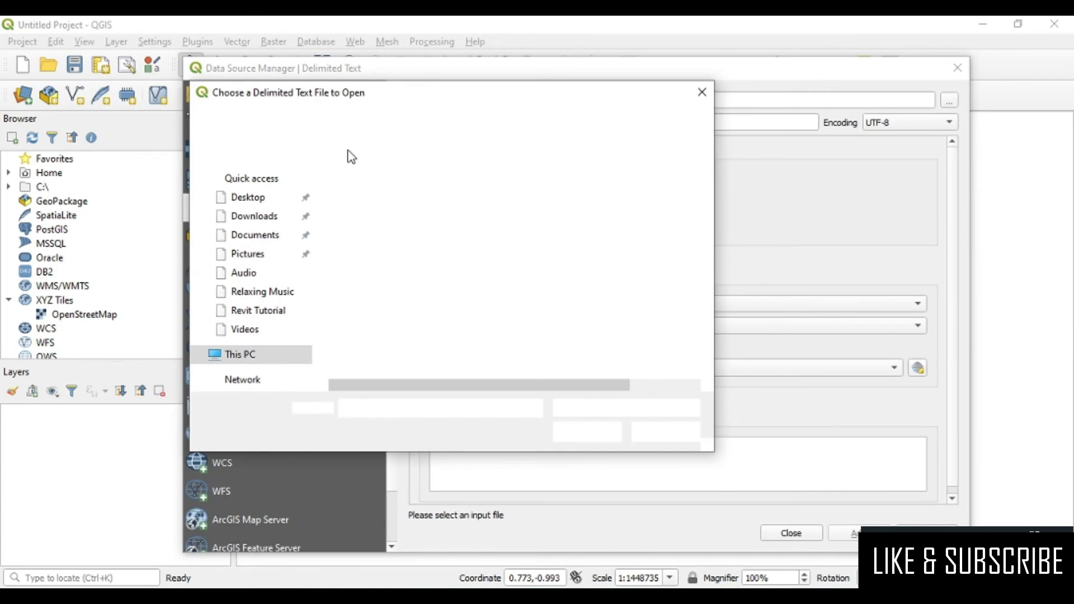
left_click(374, 207)
left_click(582, 433)
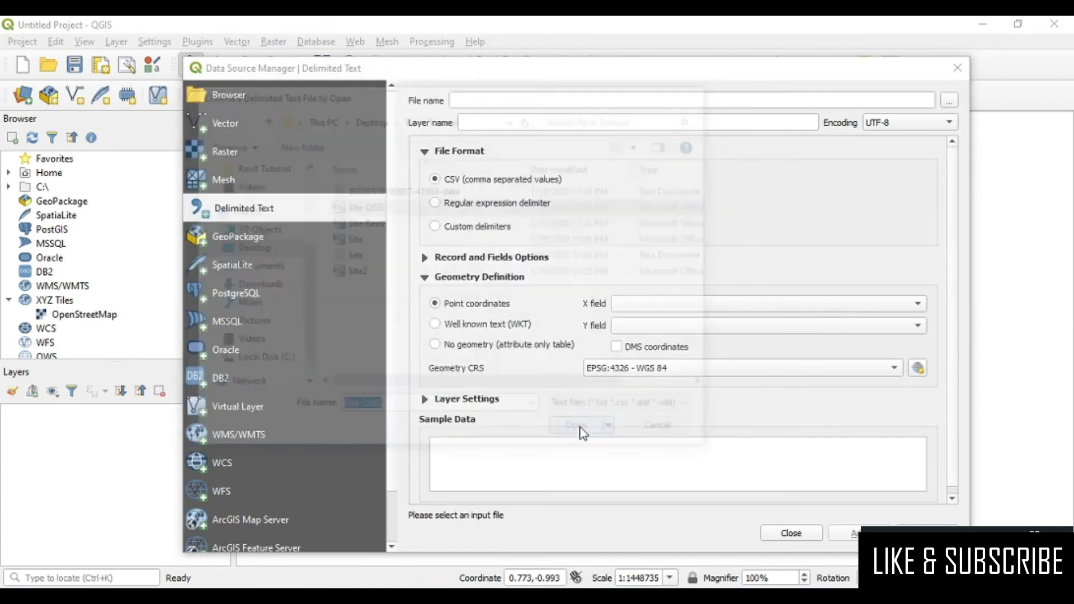
left_click(645, 307)
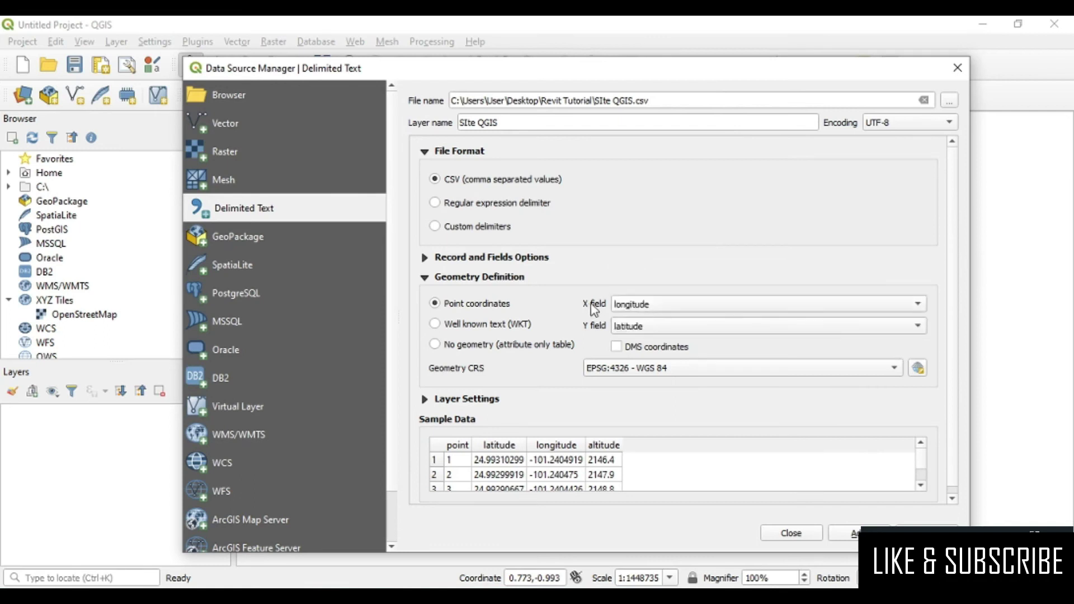
left_click(624, 326)
left_click(640, 328)
left_click(662, 372)
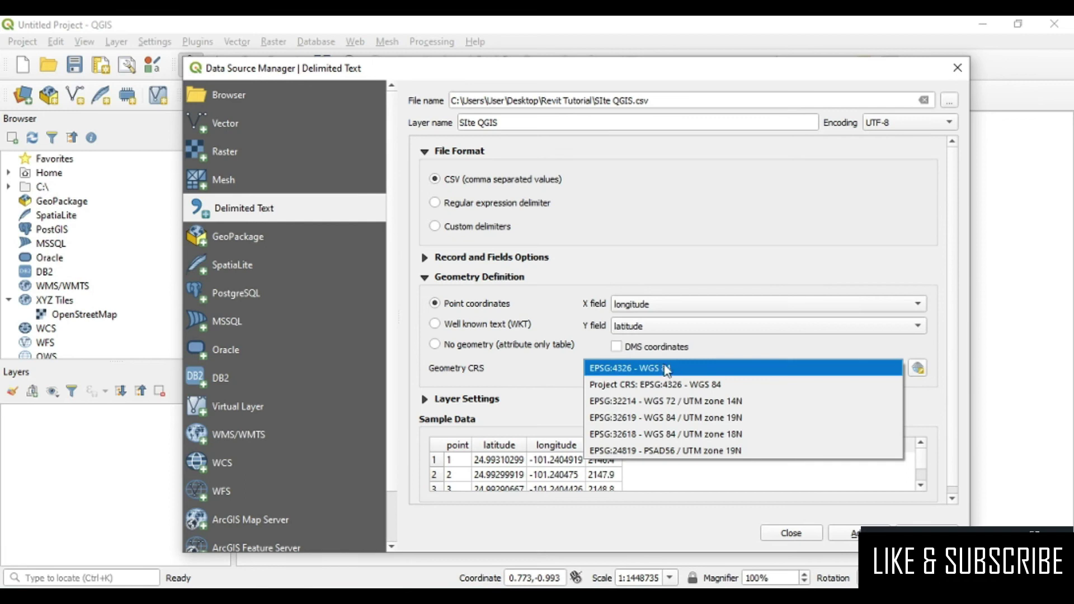
left_click(673, 372)
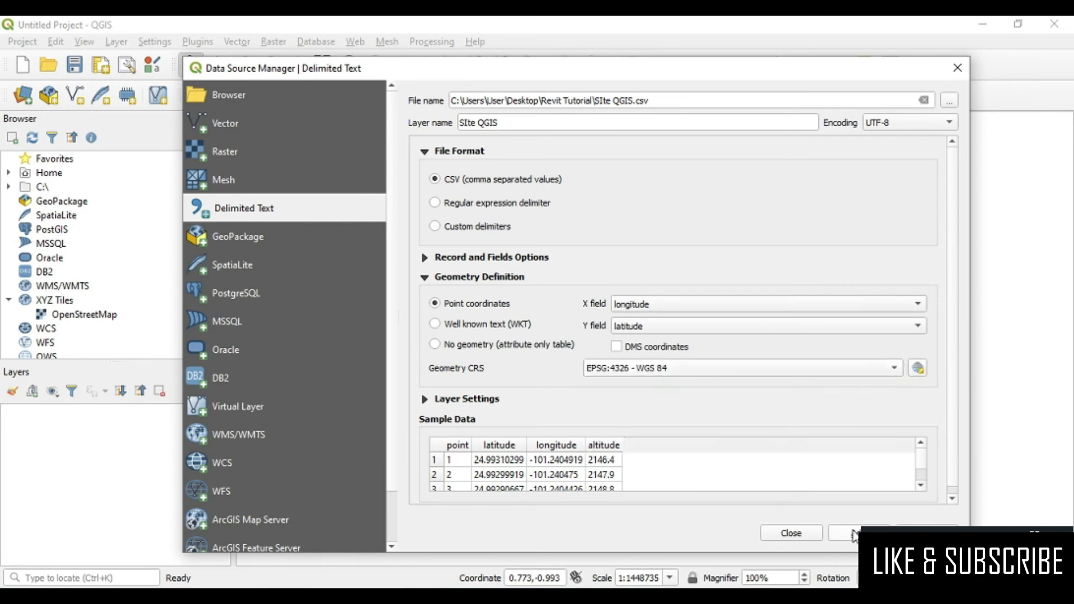
left_click(845, 536)
left_click(783, 536)
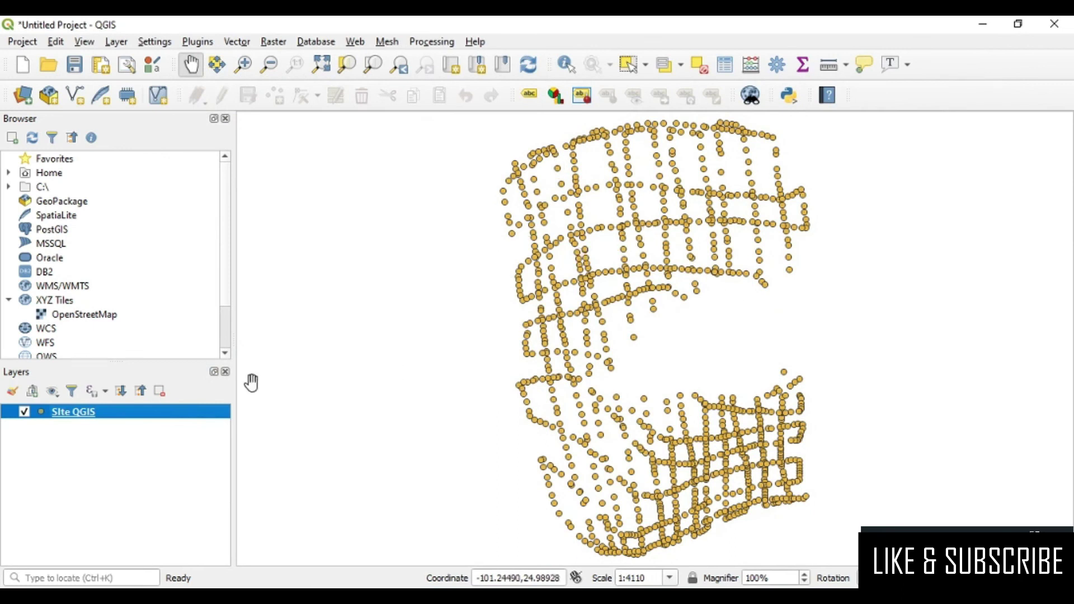
Step: Set Site2.csv as the output file for saving the SIte QGIS layer's features
right_click(116, 413)
mouse_move(149, 364)
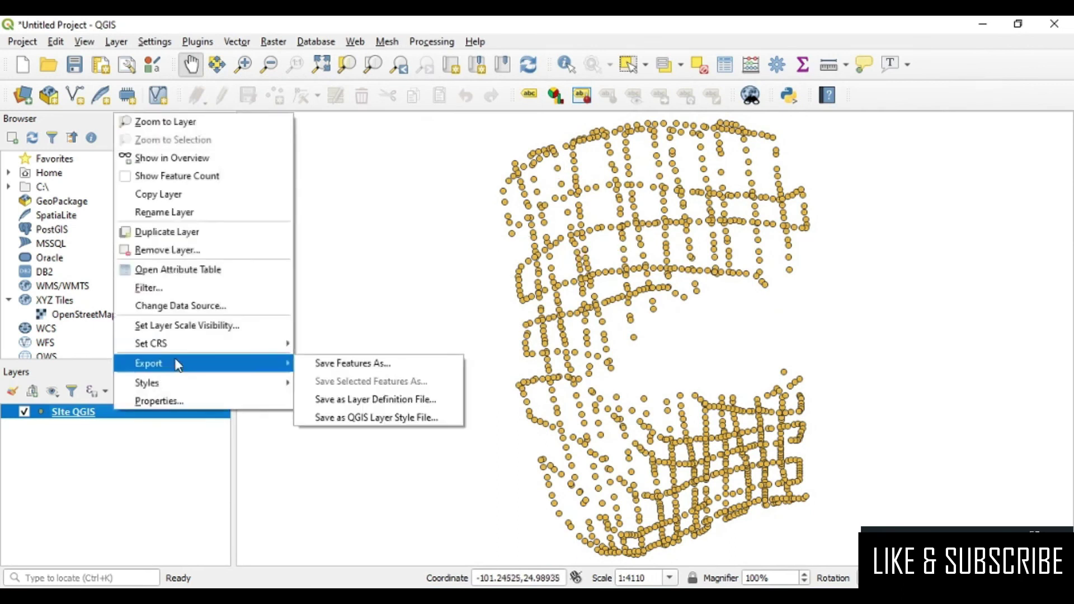
left_click(334, 365)
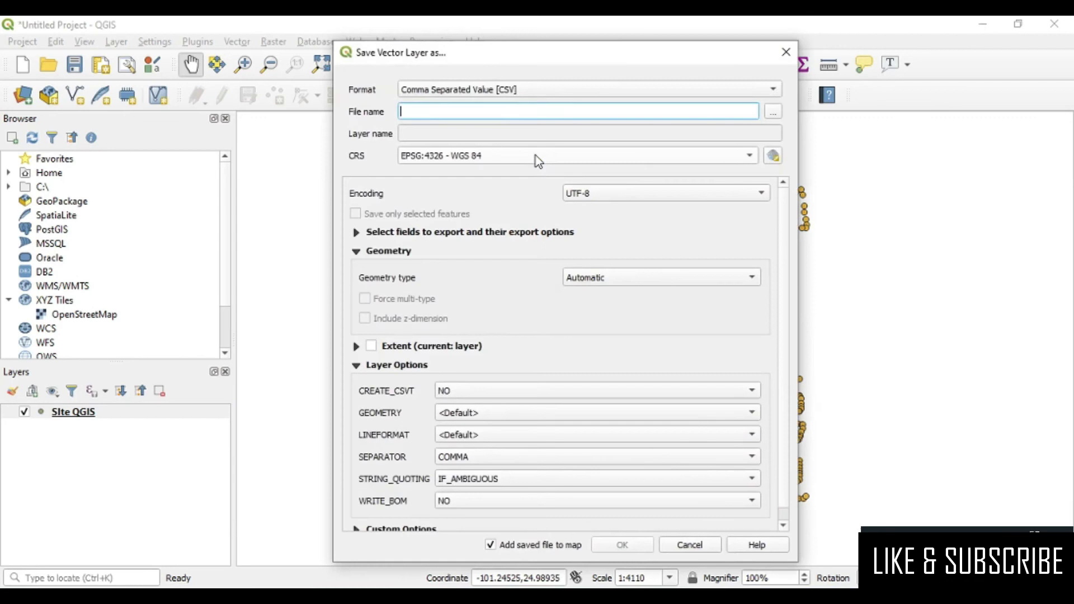
left_click(770, 113)
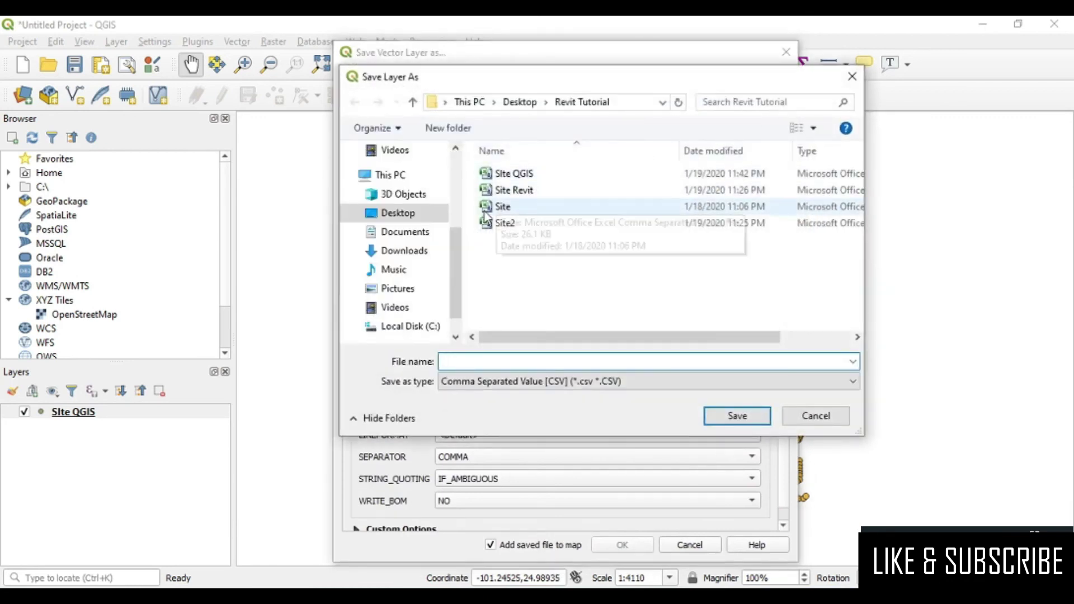
left_click(508, 227)
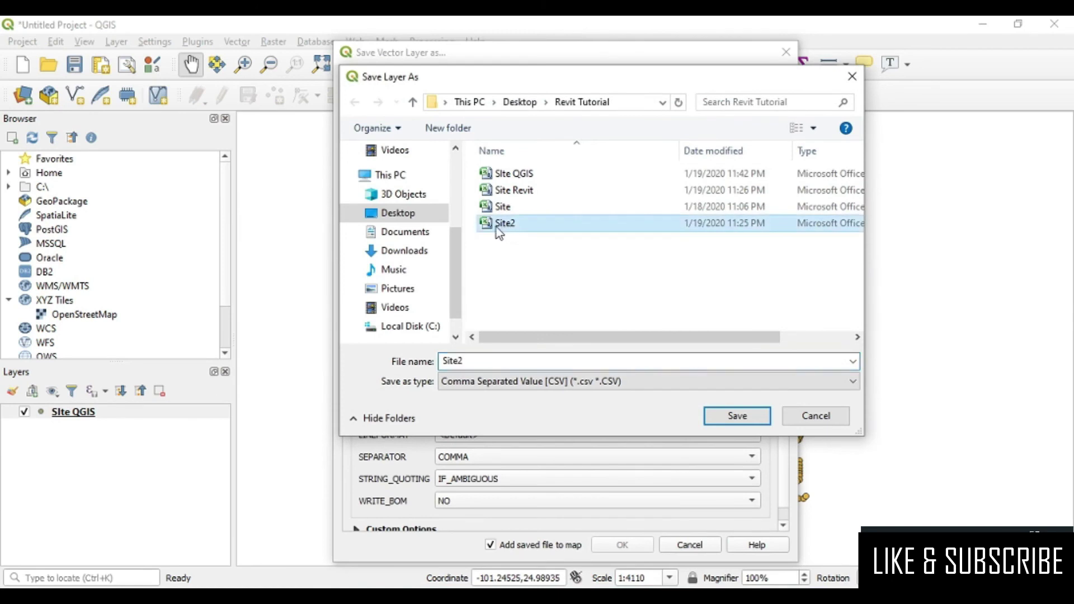
left_click(510, 227)
left_click(532, 278)
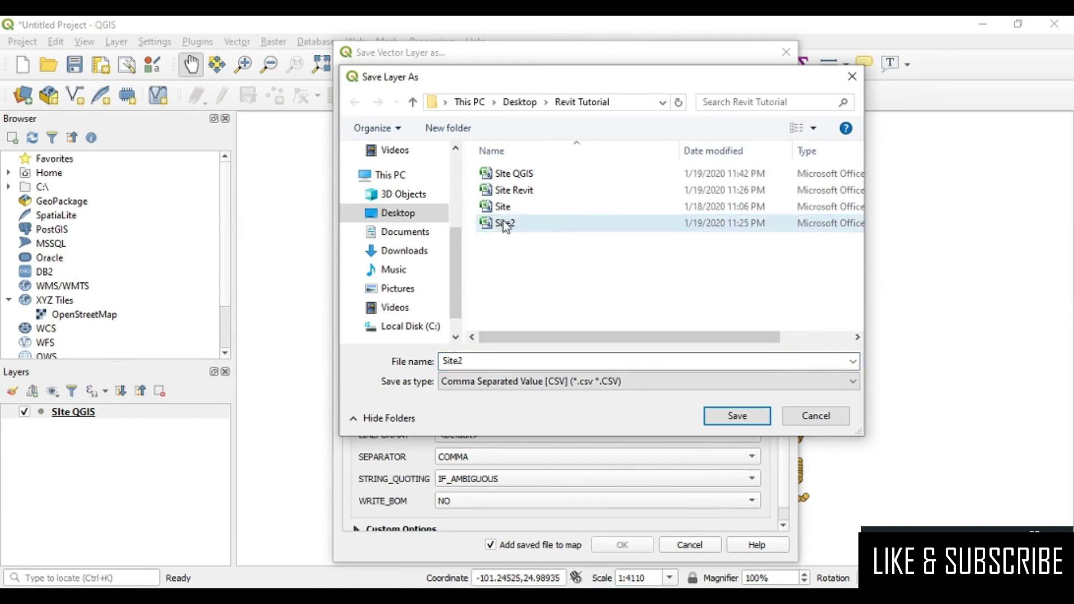
left_click(716, 416)
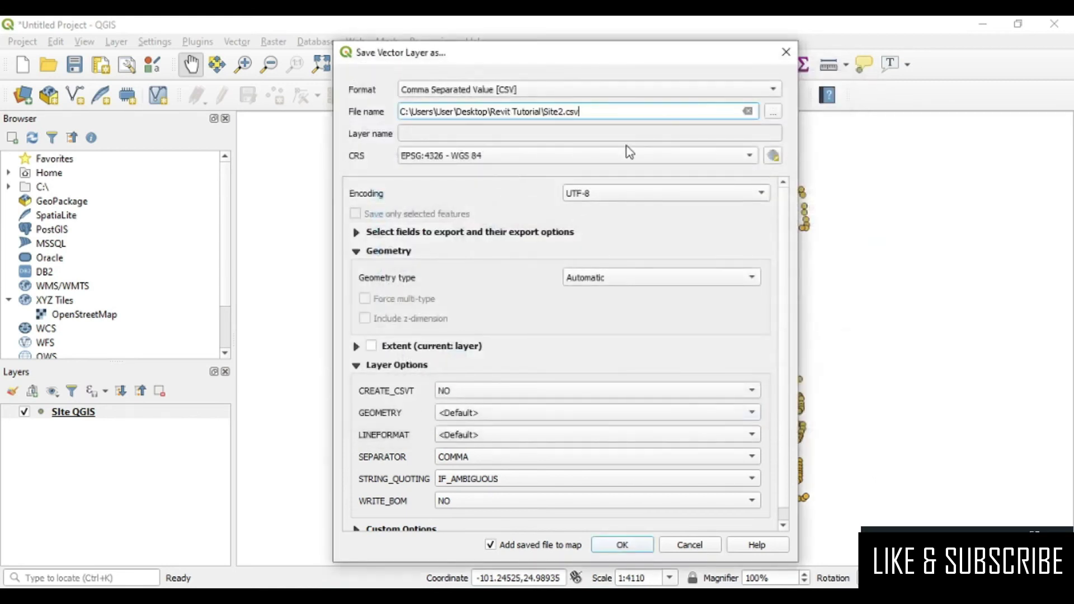
Step: Export in WGS 72 / UTM zone 14N with geometry AS_YX, overwriting Site2.csv
left_click(689, 156)
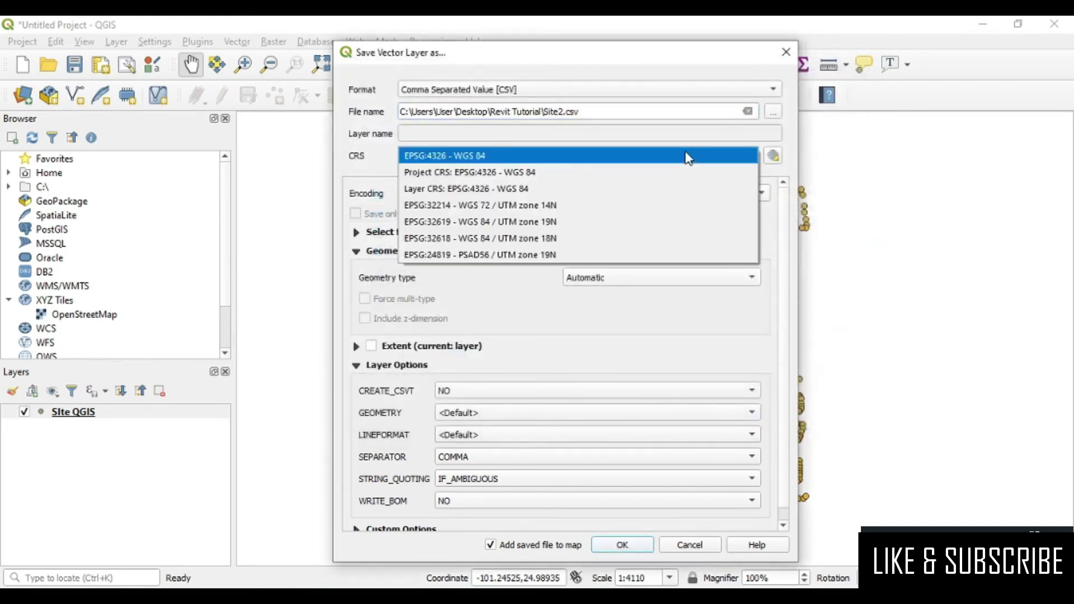
left_click(486, 213)
left_click(773, 159)
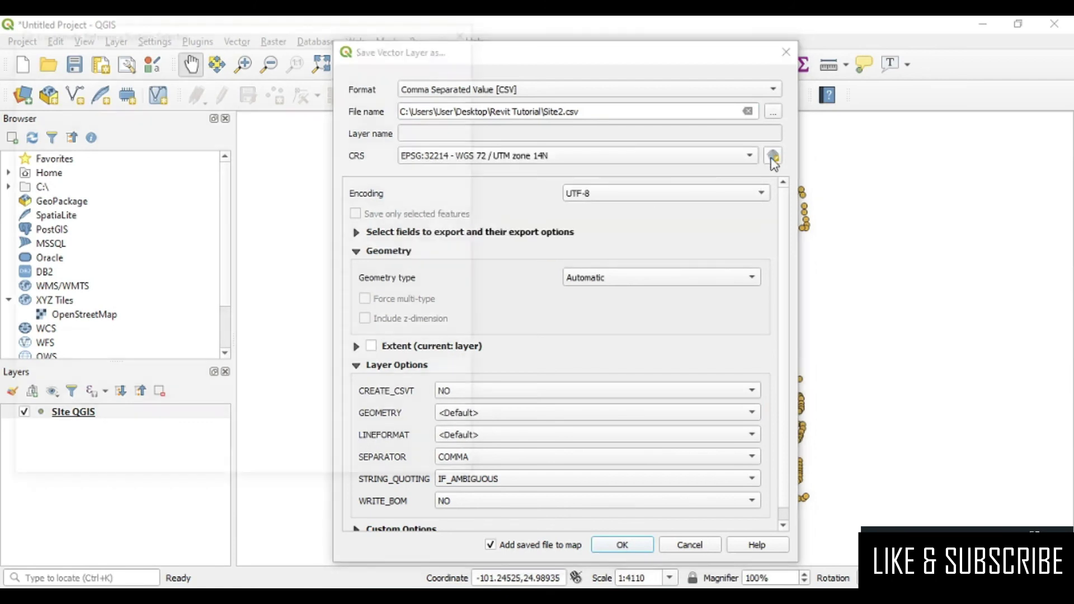
scroll(103, 207, "down", 1)
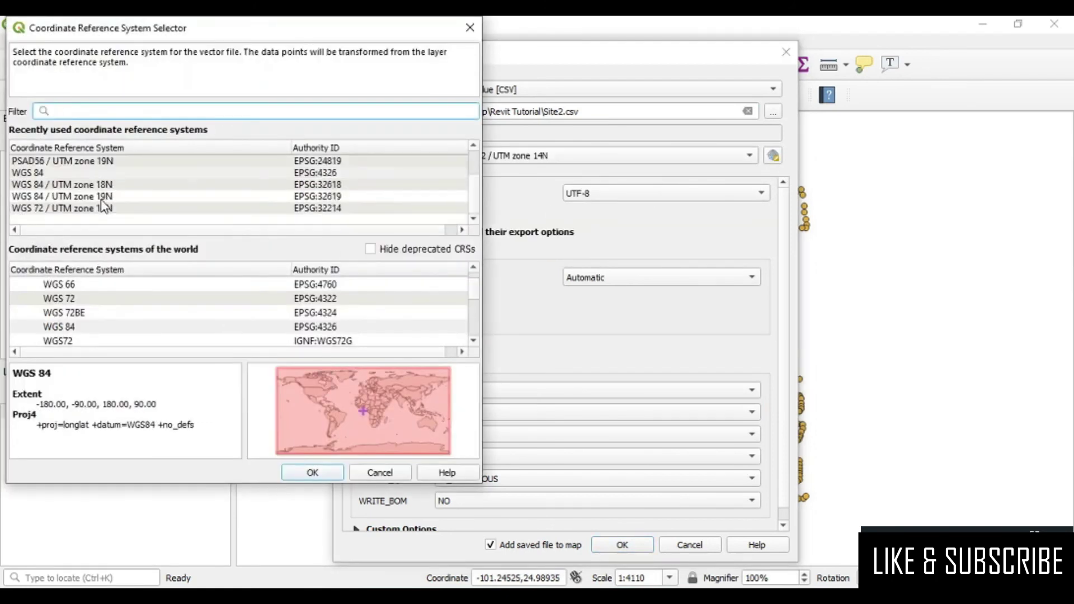
left_click(101, 209)
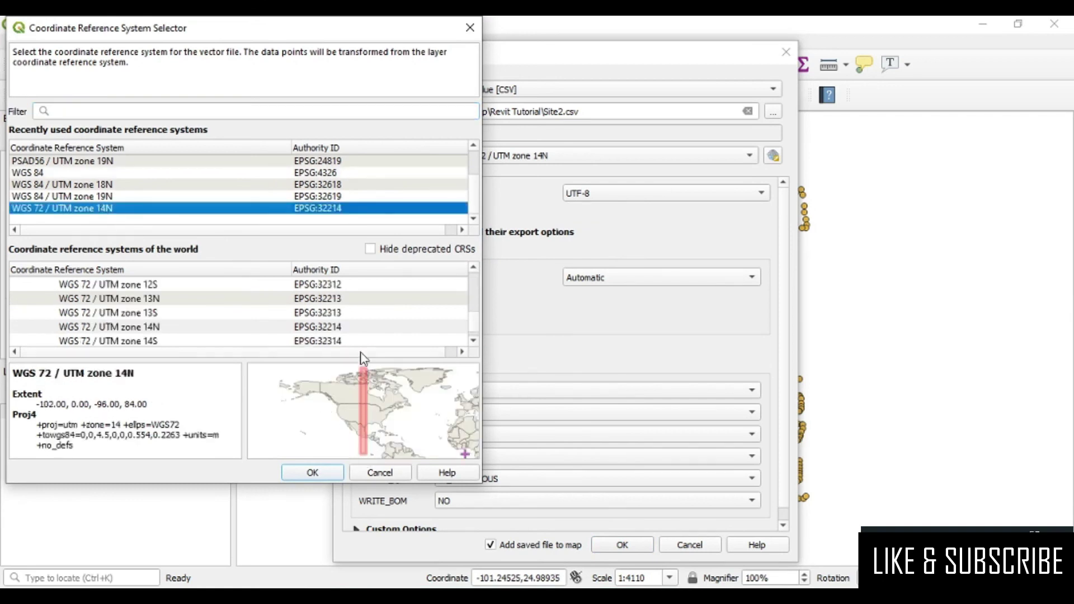
left_click(312, 473)
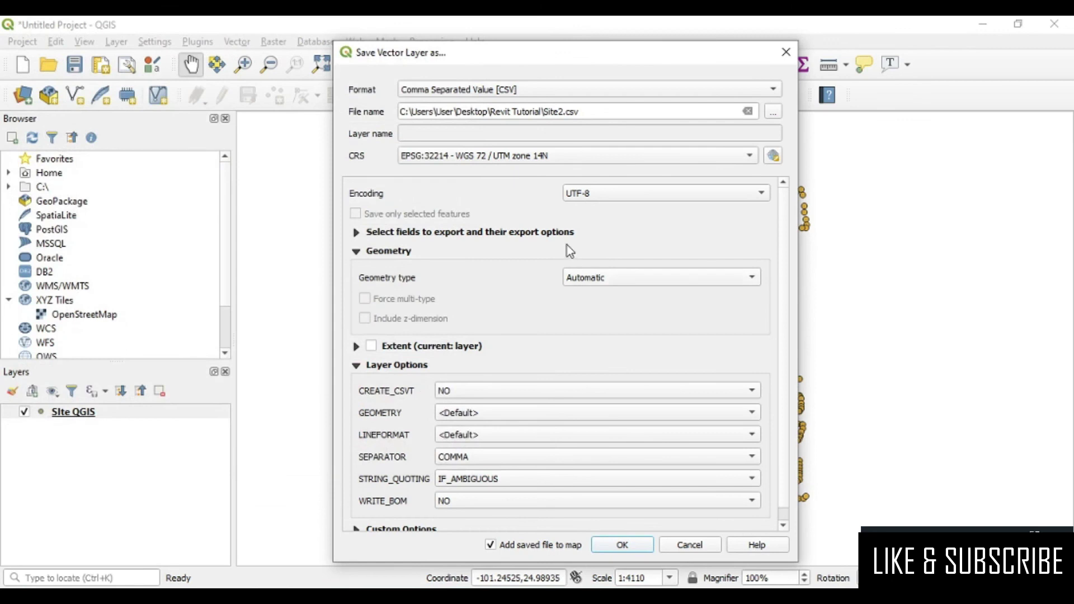
left_click(456, 417)
left_click(464, 388)
left_click(619, 547)
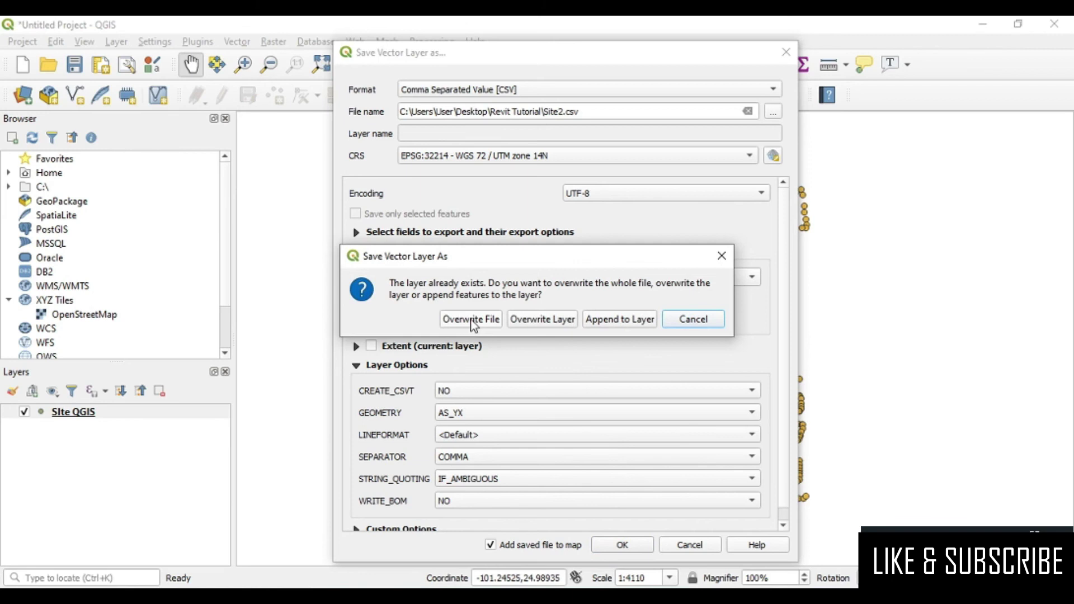
left_click(471, 320)
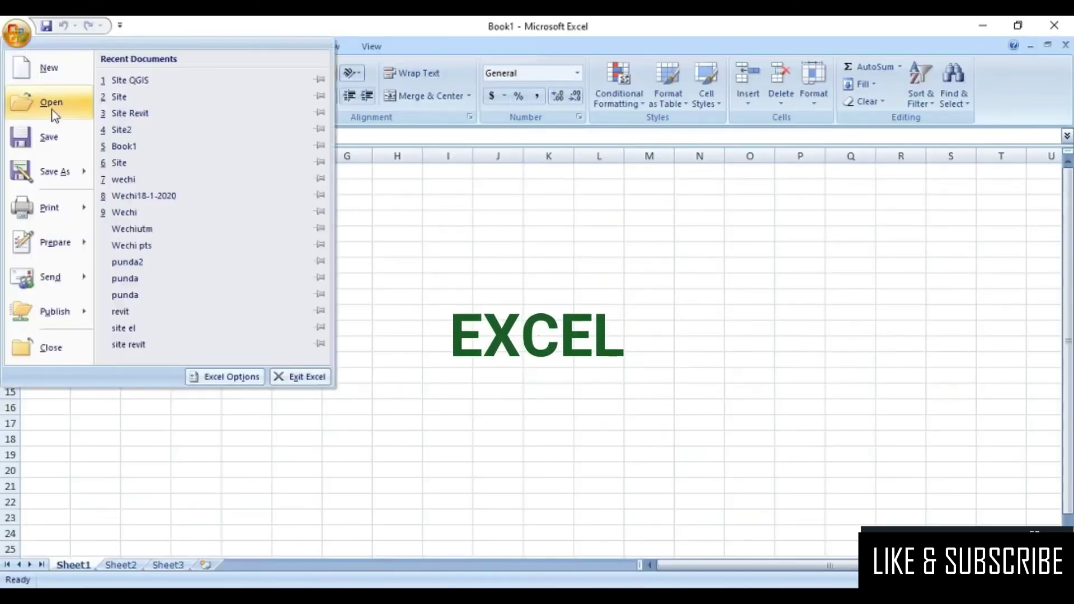
Step: In Excel, browse all file types and select the exported Site2 file
key("ctrl+o")
left_click(386, 343)
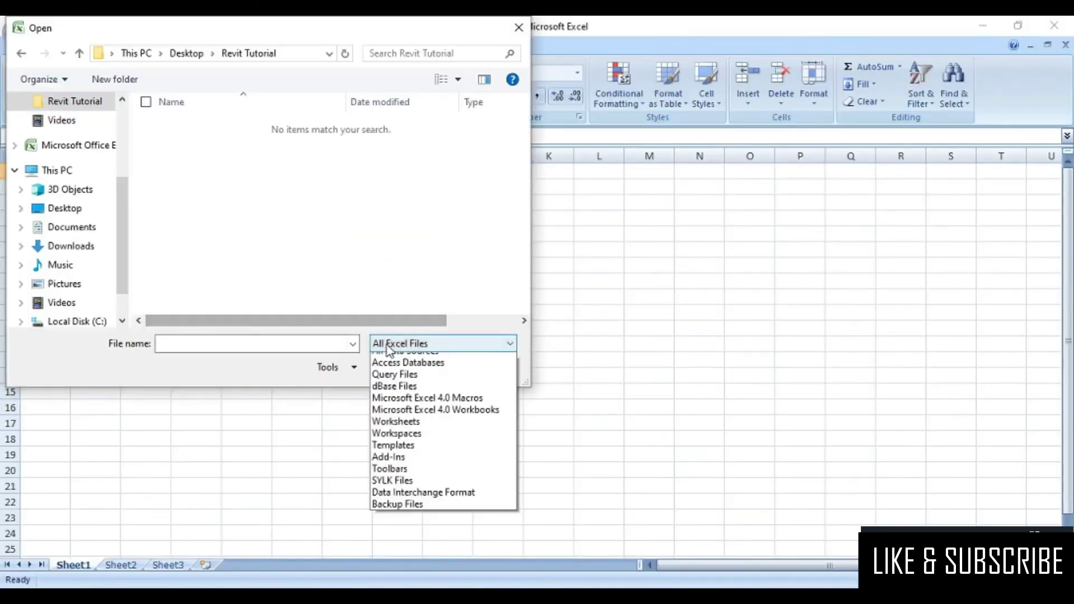
left_click(388, 358)
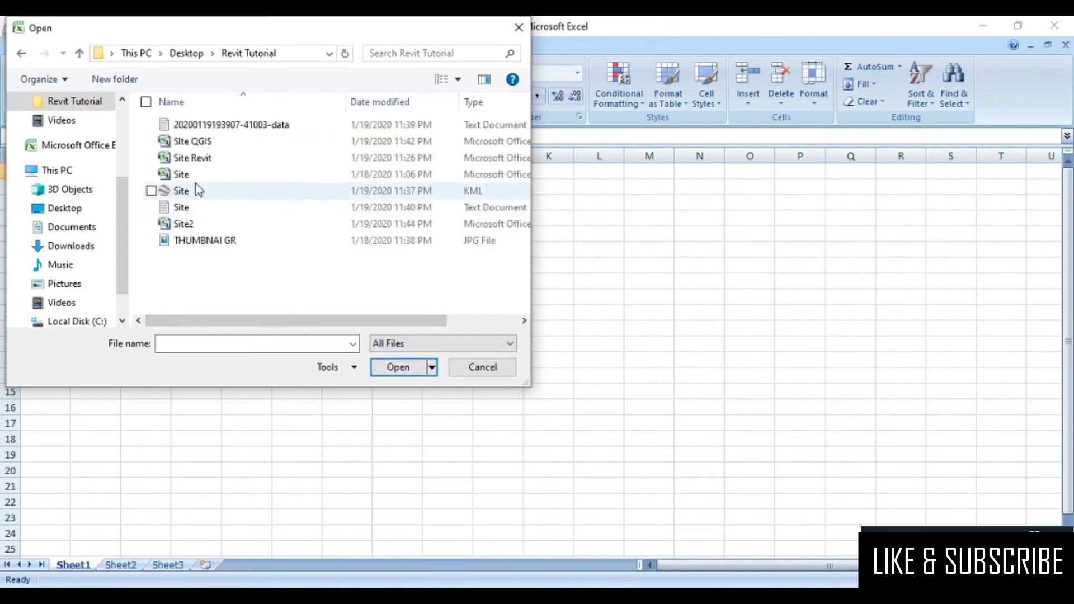
left_click(184, 224)
Step: Open Site2.csv read-only and delete the point, latitude and longitude columns
left_click(390, 372)
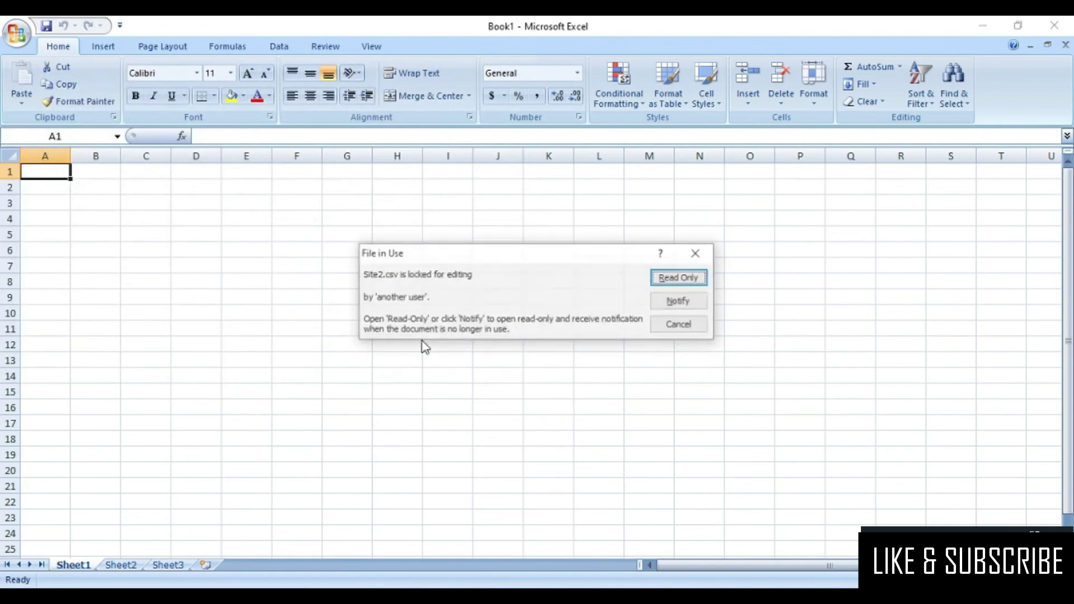
left_click(680, 286)
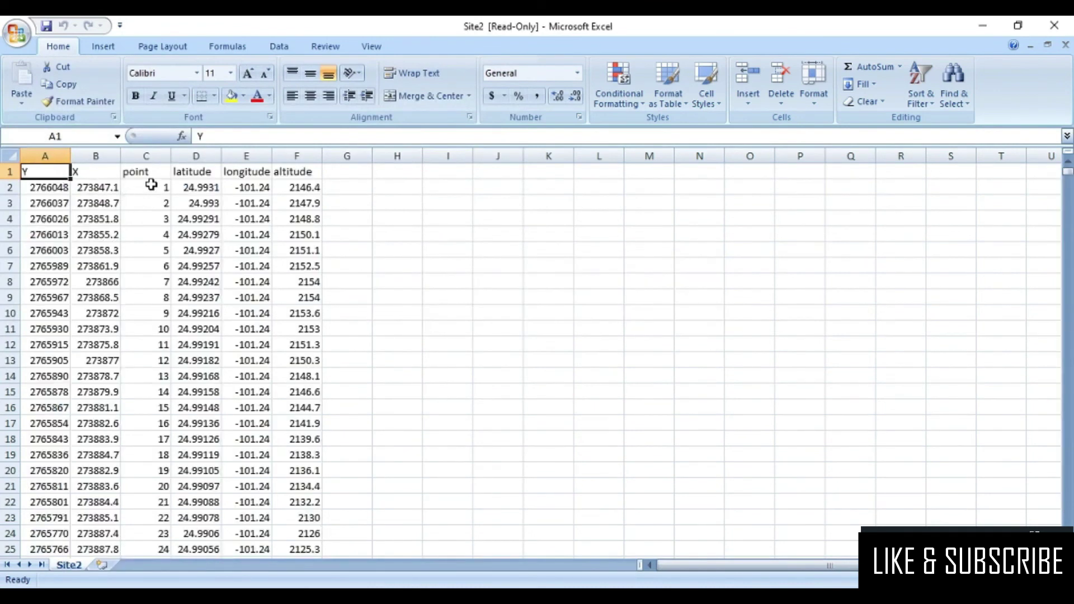
left_click_drag(144, 156, 234, 176)
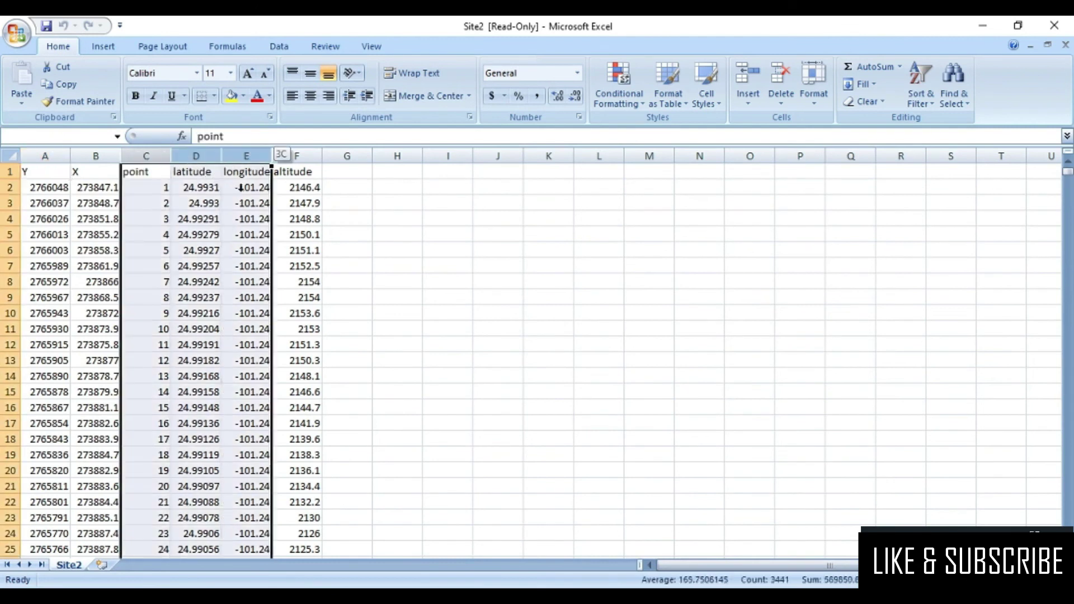
right_click(233, 157)
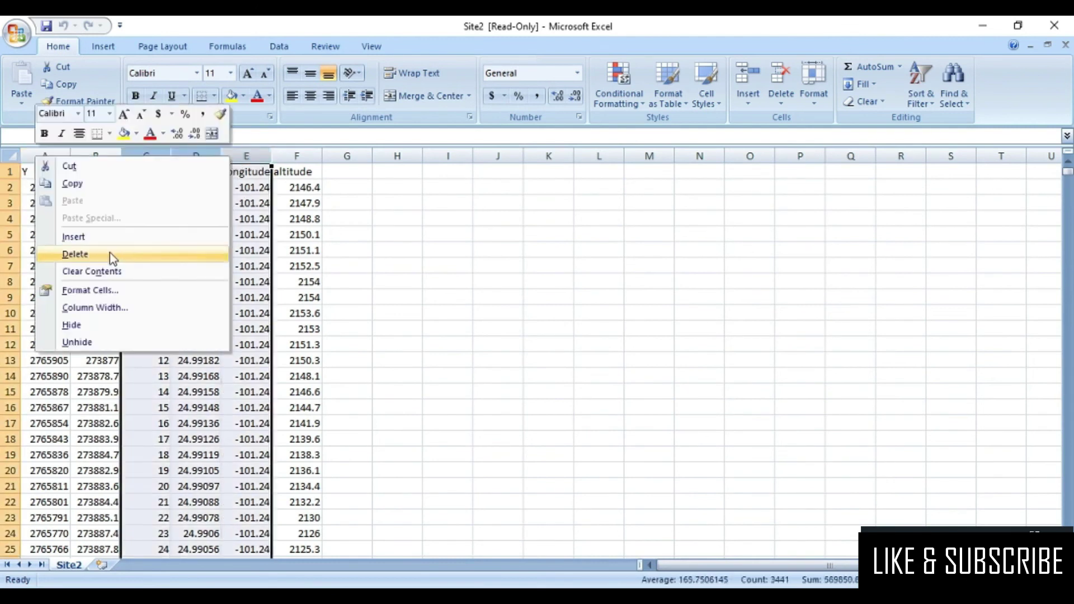
left_click(140, 253)
left_click(502, 361)
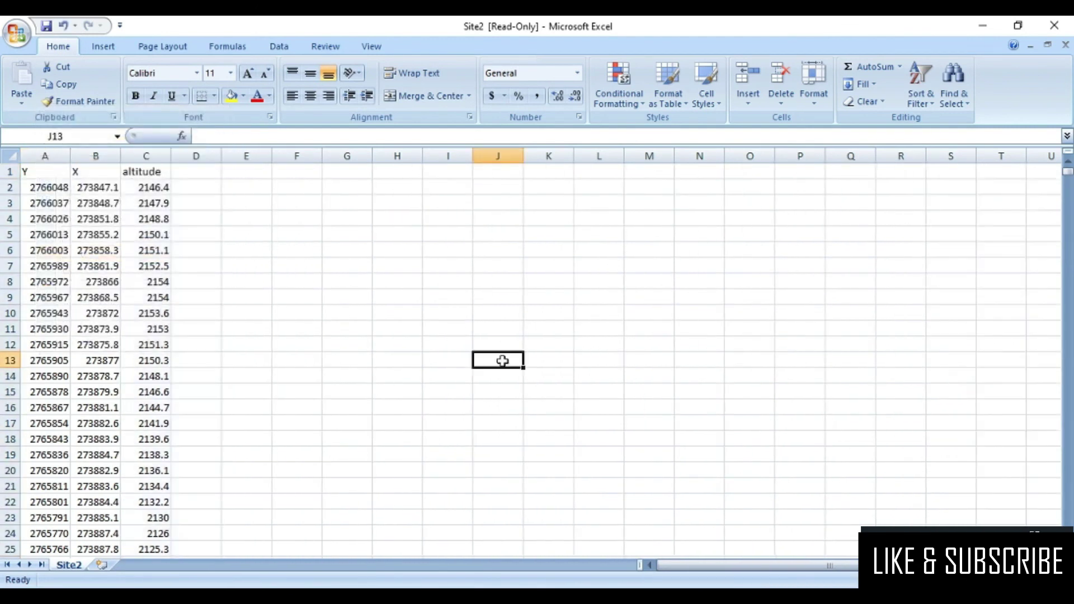
Step: Delete the header row and bring up Format Cells for columns A–C
left_click(10, 171)
right_click(13, 172)
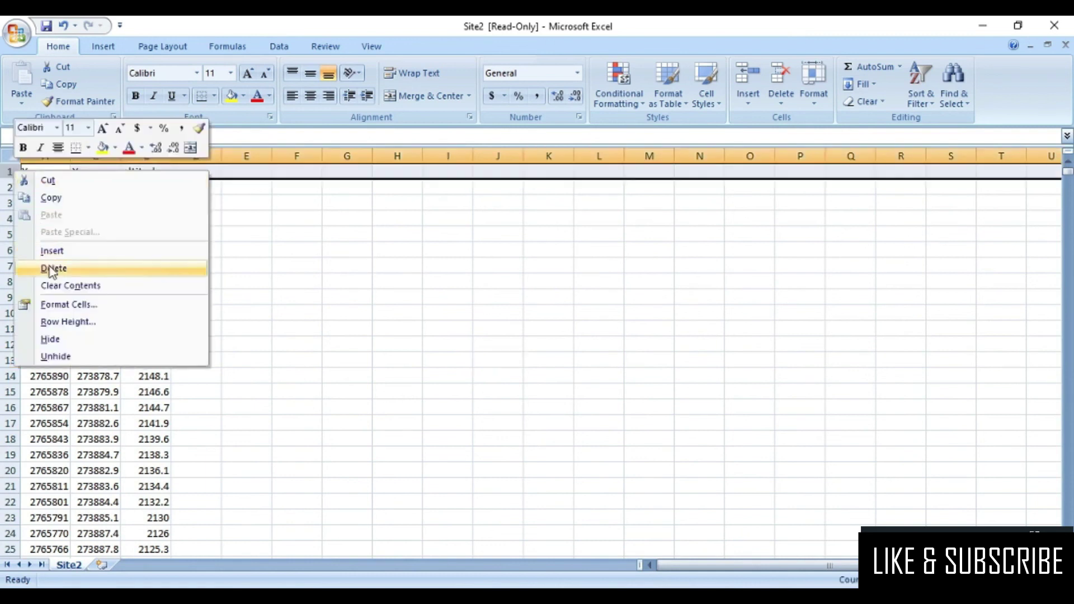
left_click(52, 270)
left_click(345, 316)
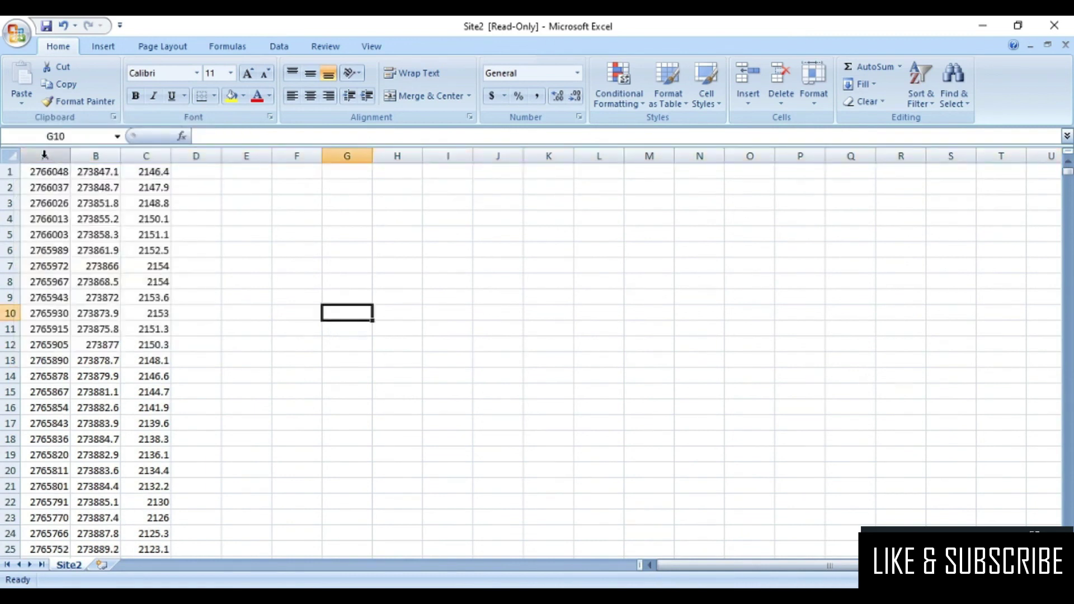
left_click_drag(49, 158, 133, 159)
right_click(125, 208)
left_click(59, 348)
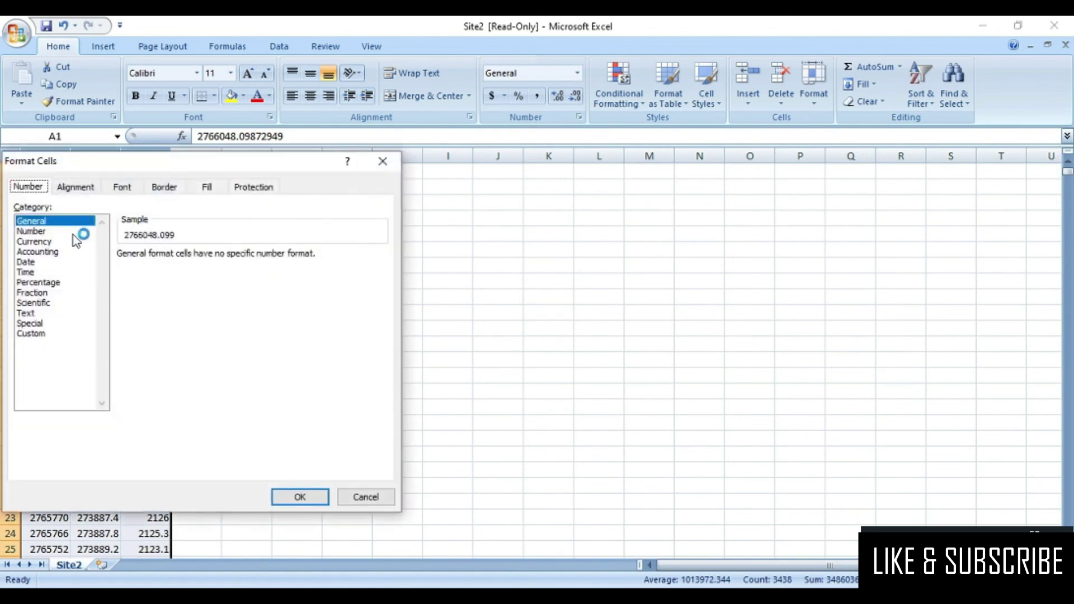
Step: Format columns A–C as Number with two decimal places
left_click(74, 233)
left_click_drag(149, 161, 462, 176)
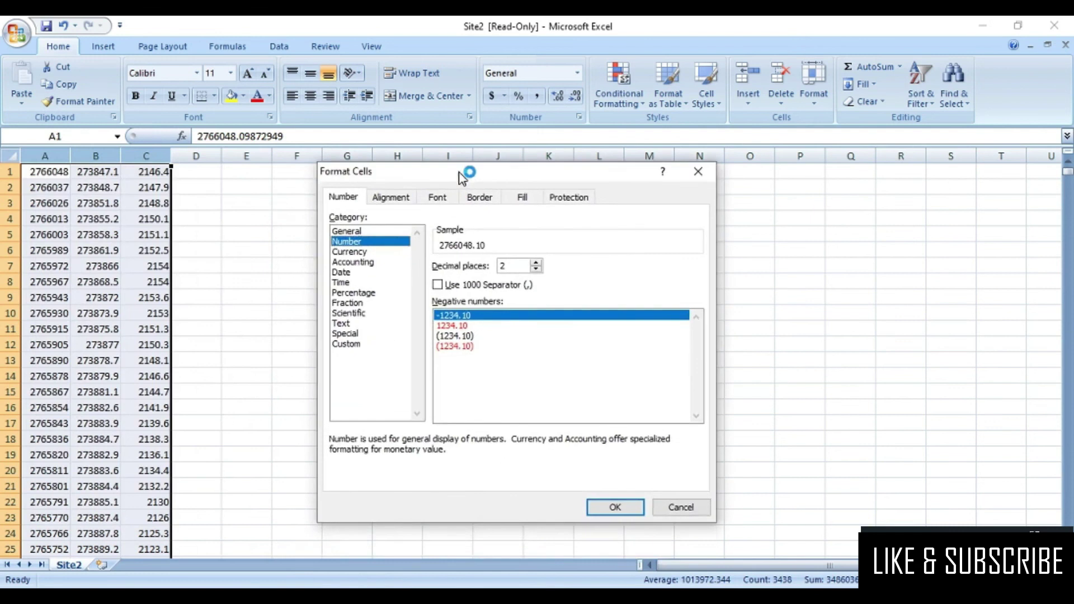
left_click(615, 507)
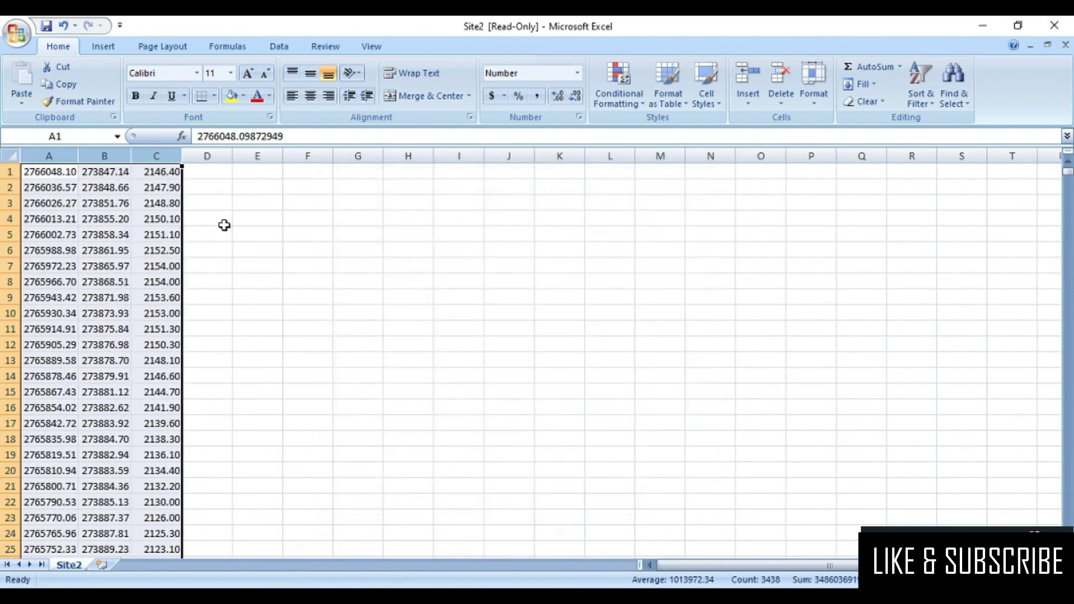
left_click(305, 282)
Step: Save the sheet as CSV over 'Site Revit.csv', then close Excel without saving further changes
left_click(17, 33)
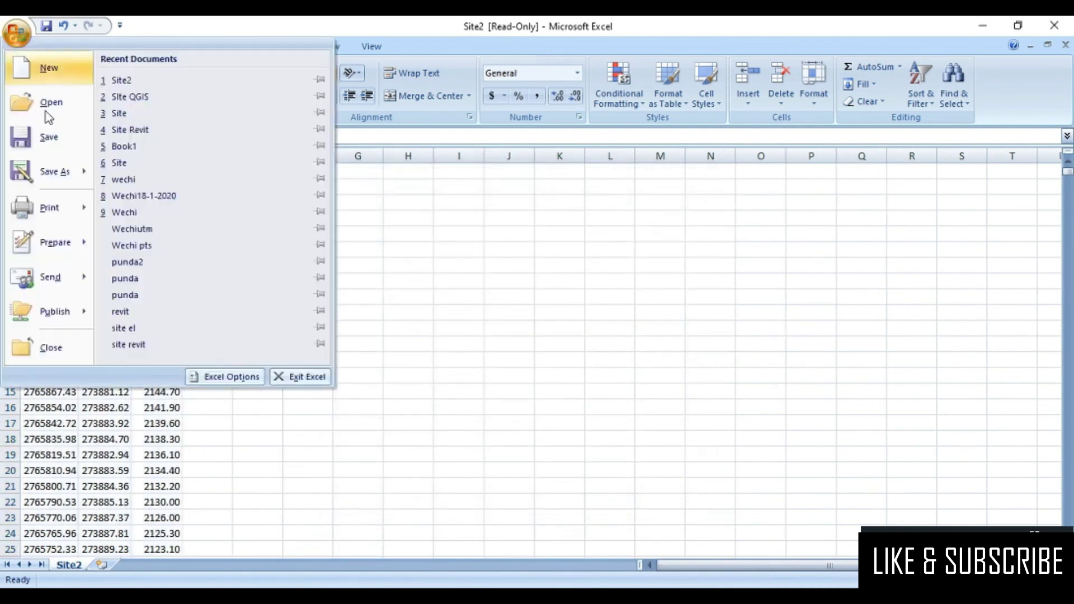
key("F12")
left_click(193, 147)
left_click(403, 369)
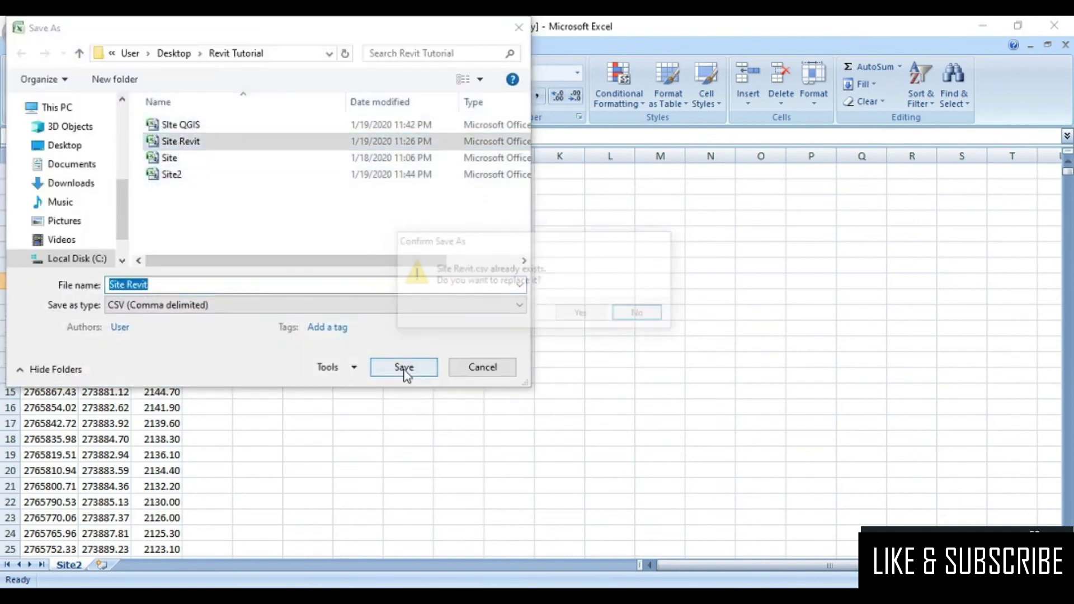
left_click(583, 316)
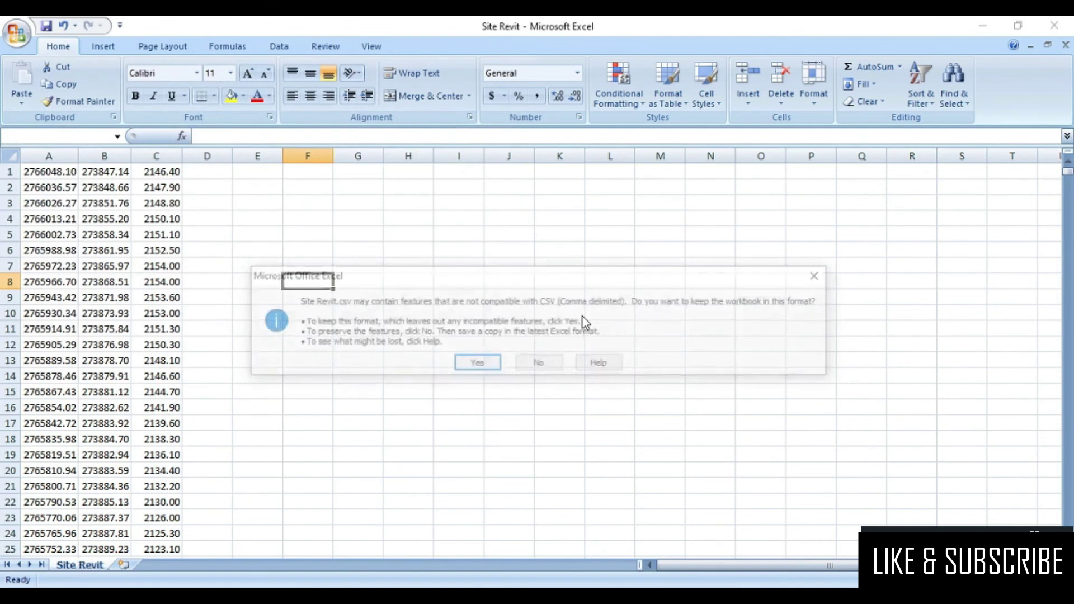
left_click(481, 359)
left_click(563, 342)
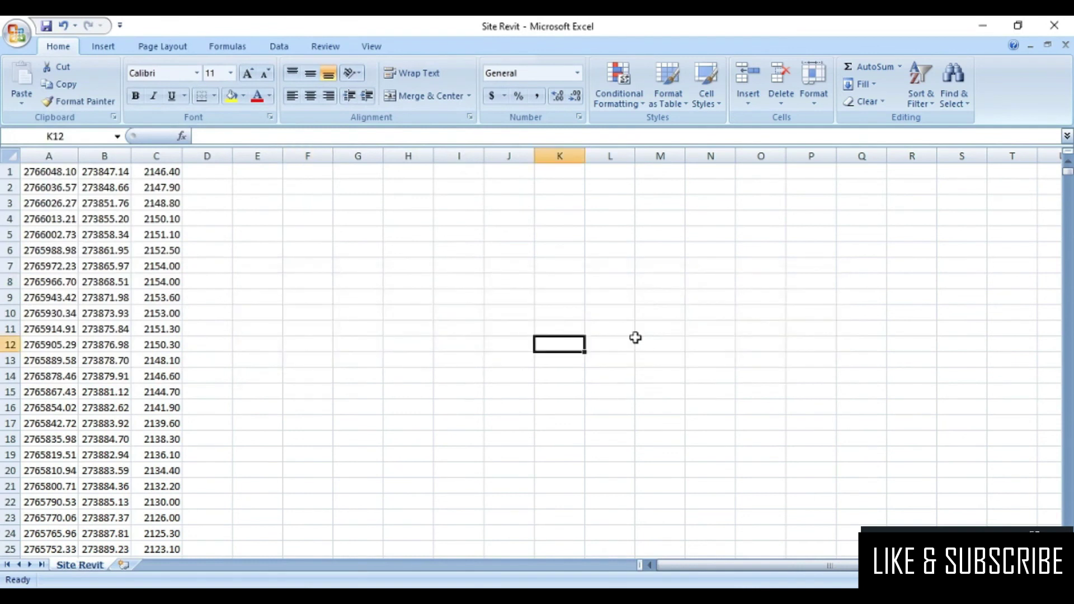
left_click(1054, 26)
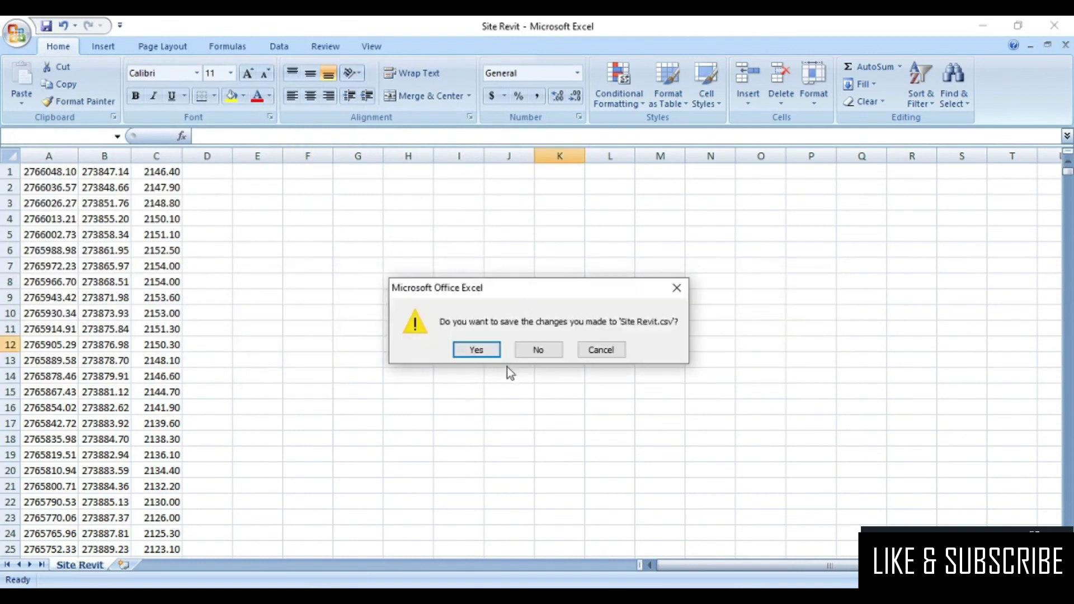
left_click(536, 357)
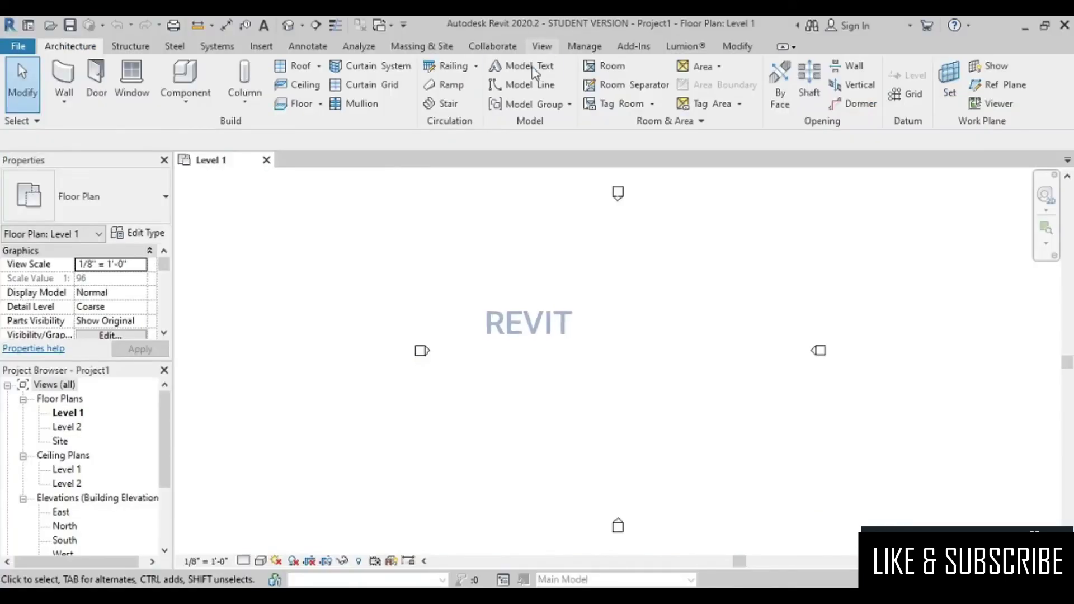
Step: Set project Length units to meters and Area to square meters, then open the Site plan
left_click(576, 49)
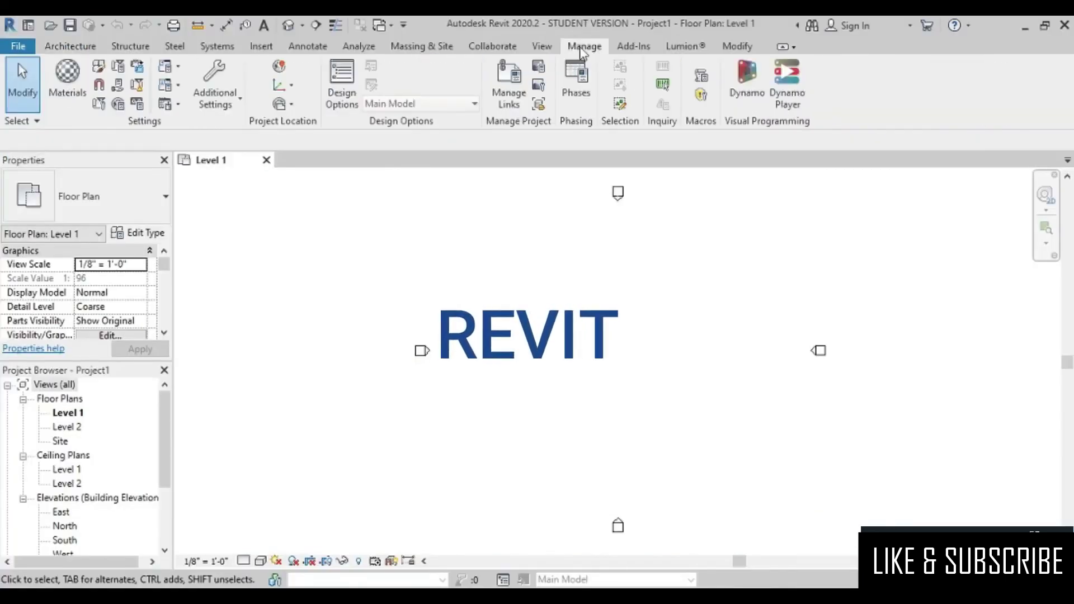
left_click(140, 108)
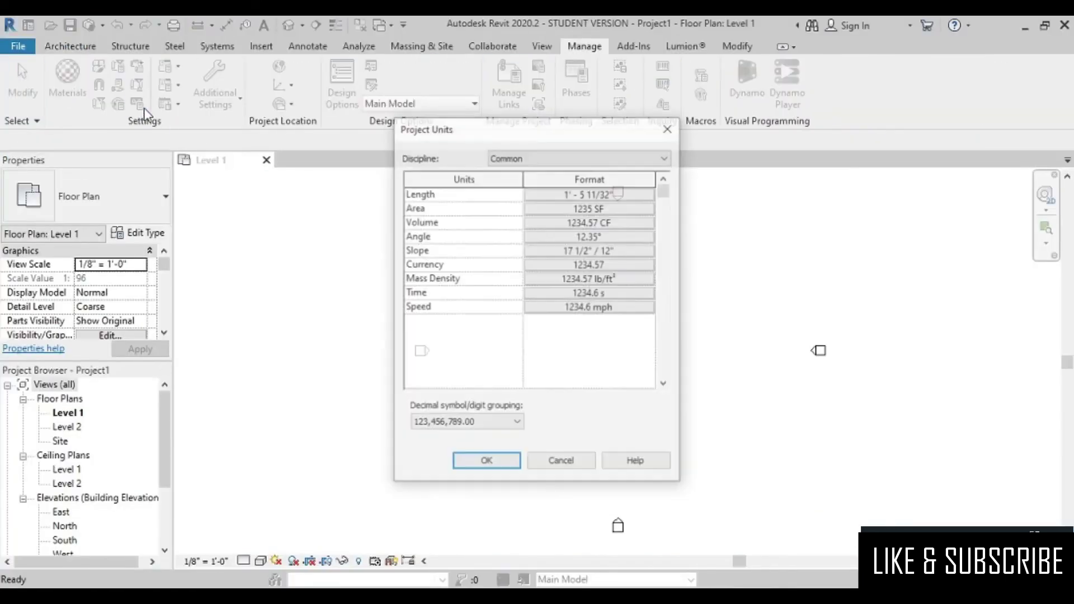
left_click(572, 196)
left_click(559, 222)
left_click(521, 277)
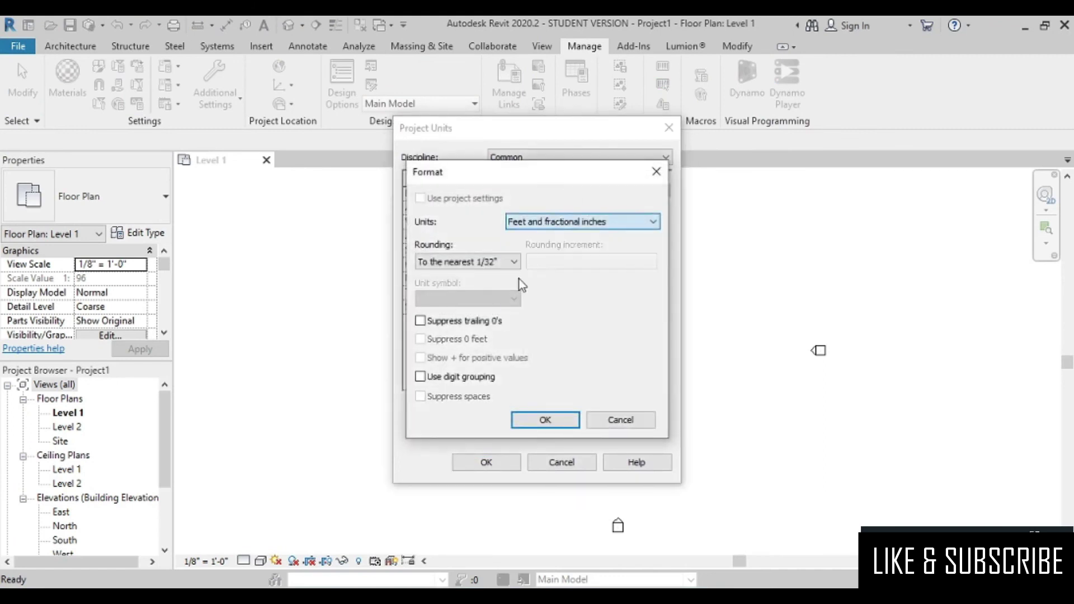
left_click(526, 414)
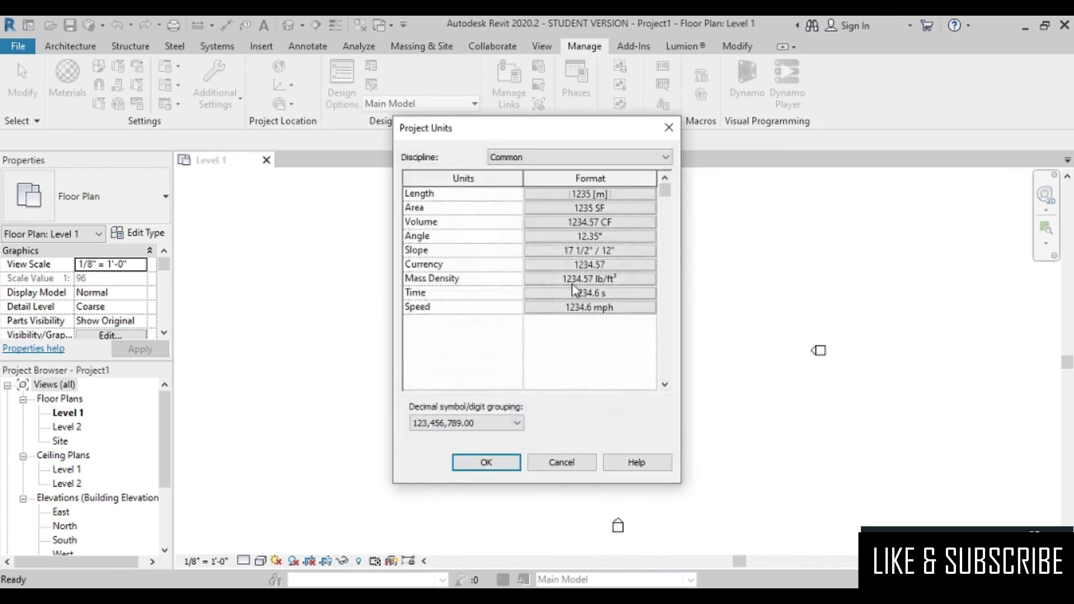
left_click(576, 207)
left_click(560, 222)
left_click(533, 257)
left_click(546, 420)
left_click(499, 462)
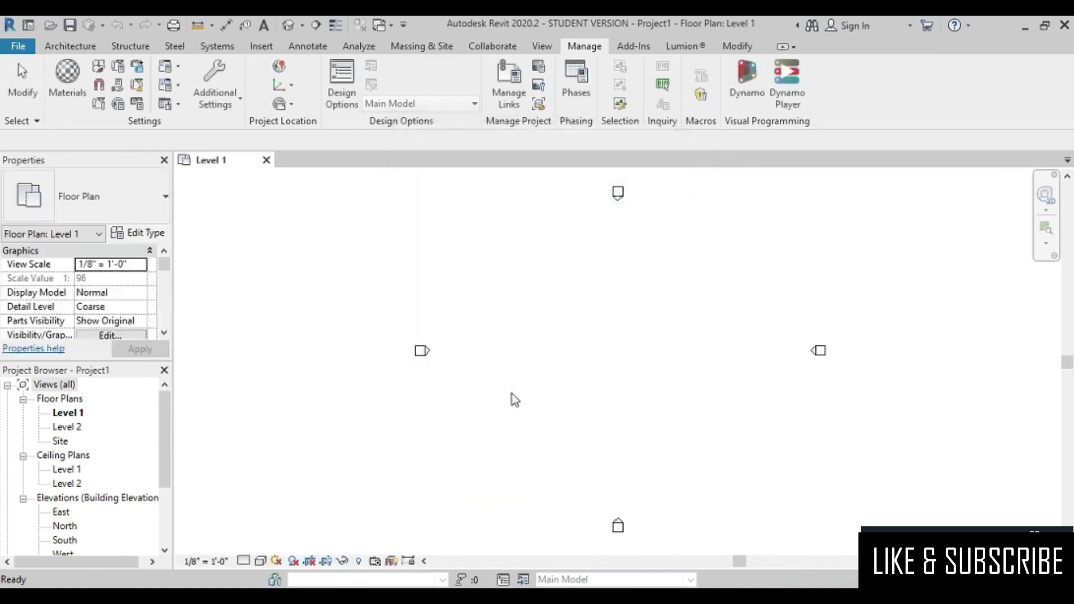
double_click(61, 442)
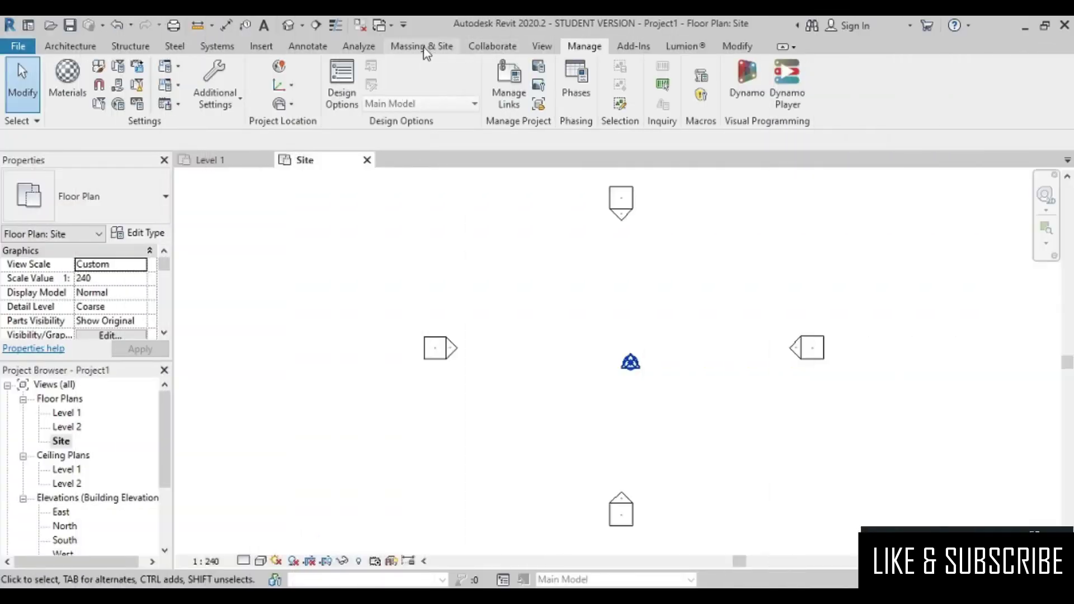
Step: Create a toposurface from the Site Revit.csv points in the Revit Tutorial folder, read as meters, and finish it
left_click(425, 48)
left_click(354, 101)
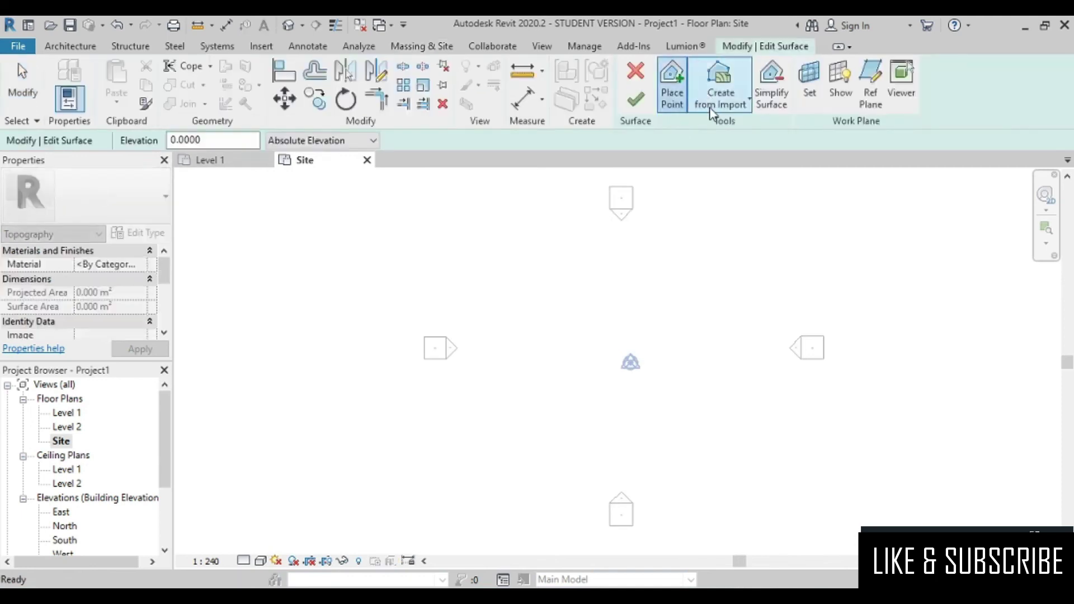
left_click(720, 98)
left_click(683, 162)
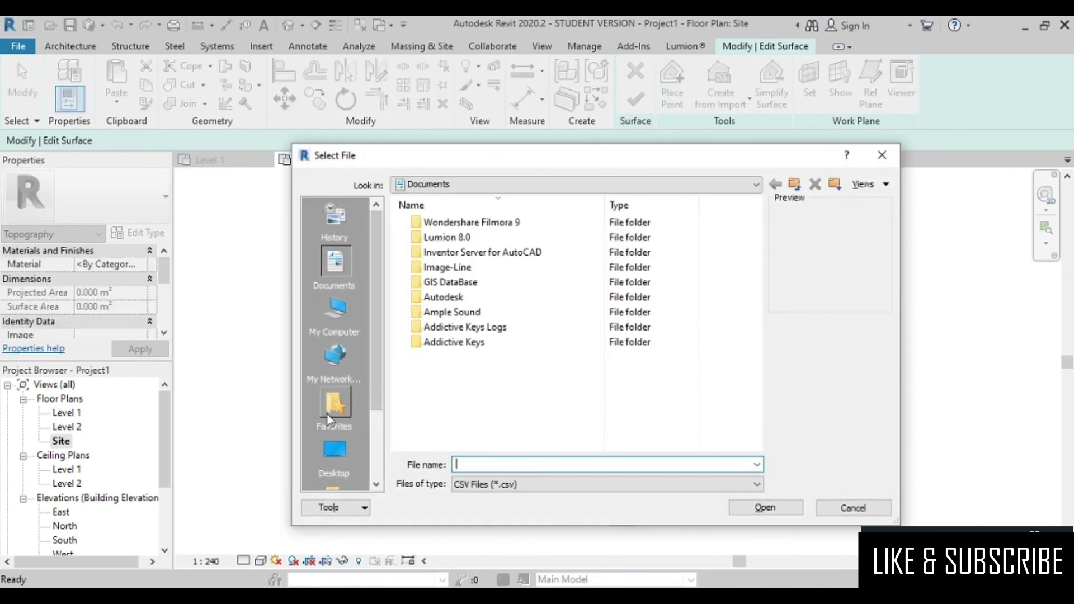
left_click(336, 453)
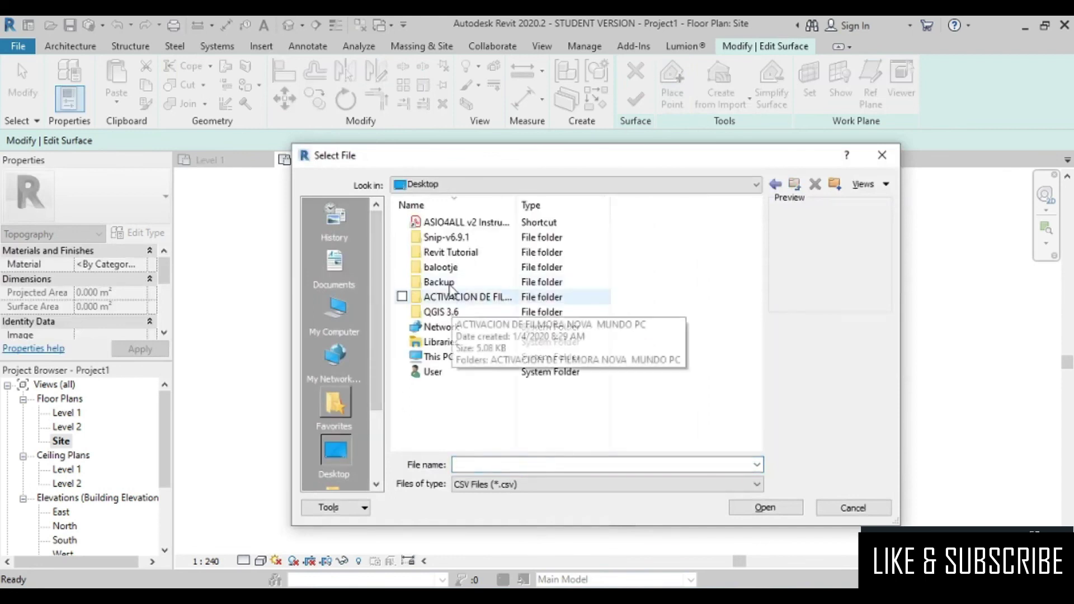
double_click(451, 253)
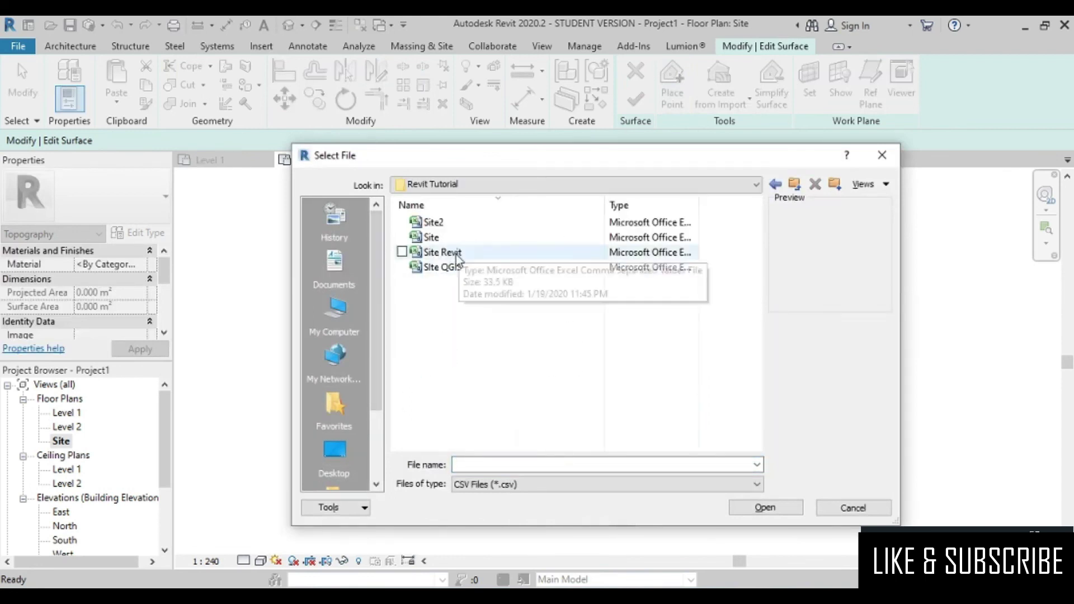
left_click(454, 256)
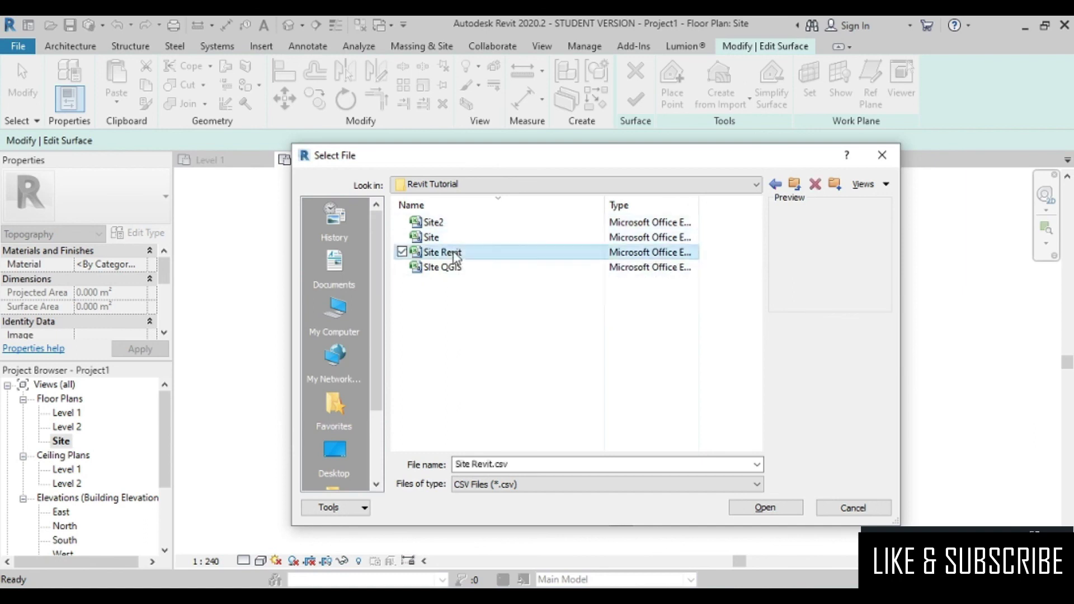
left_click(769, 501)
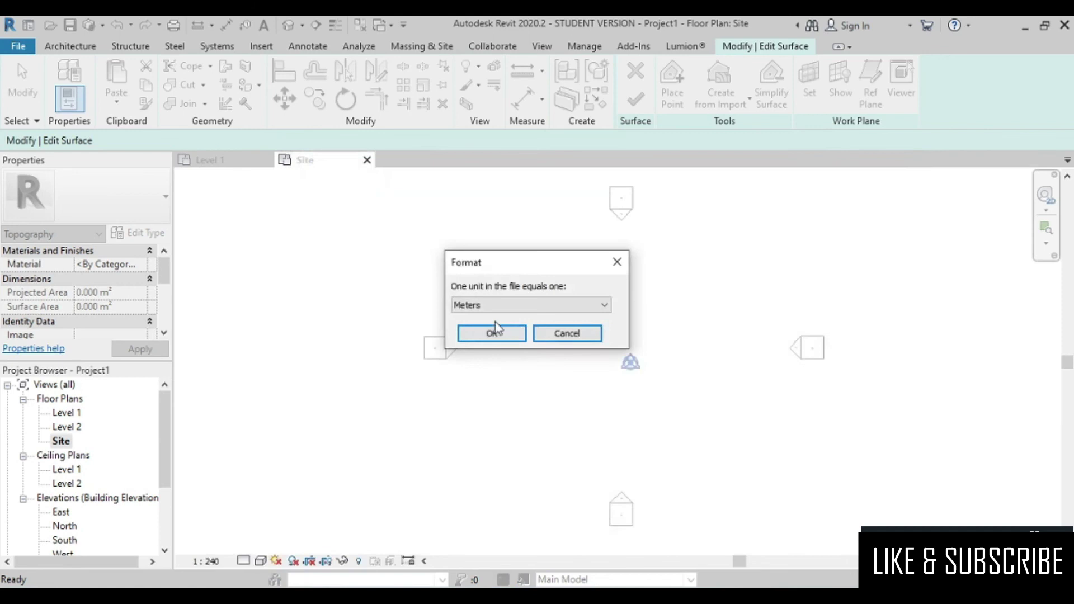
left_click(493, 333)
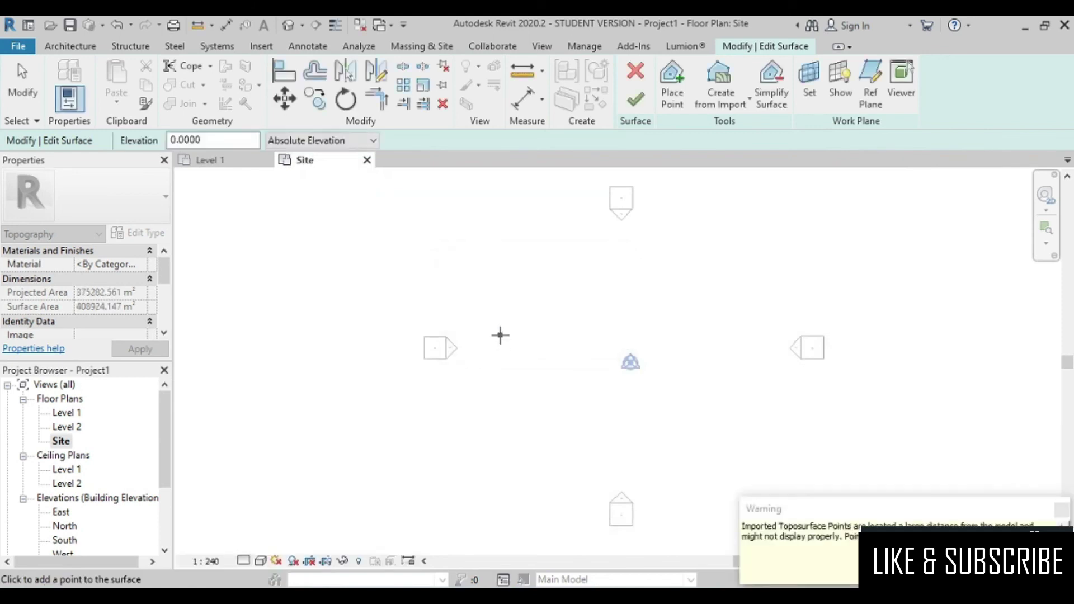
left_click(635, 99)
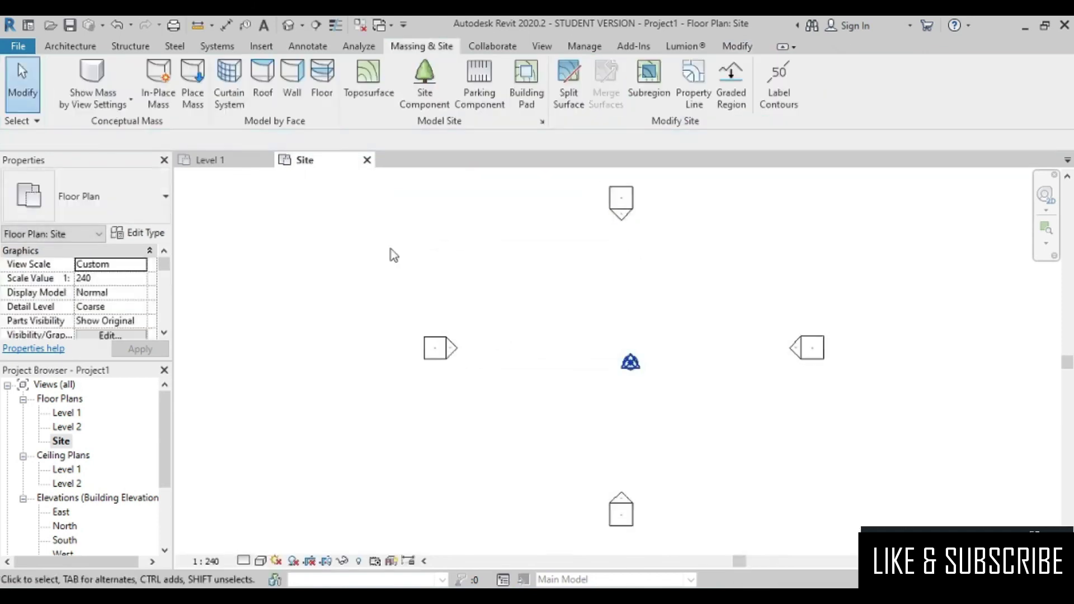
Step: Open the default 3D view and orbit to inspect the terrain from low-side and oblique top angles
left_click(289, 26)
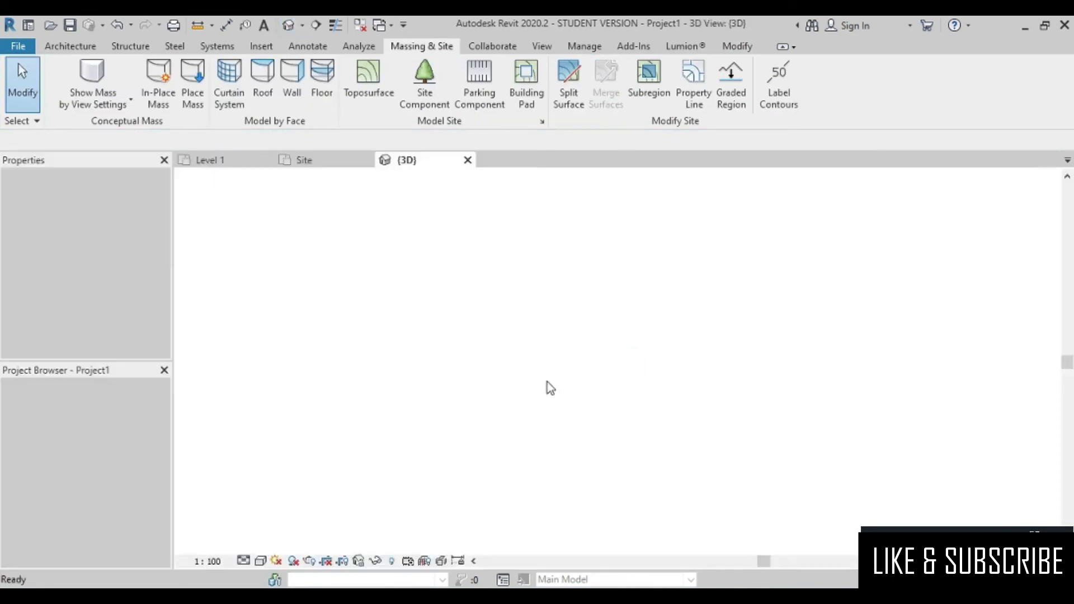
scroll(625, 222, "up", 5)
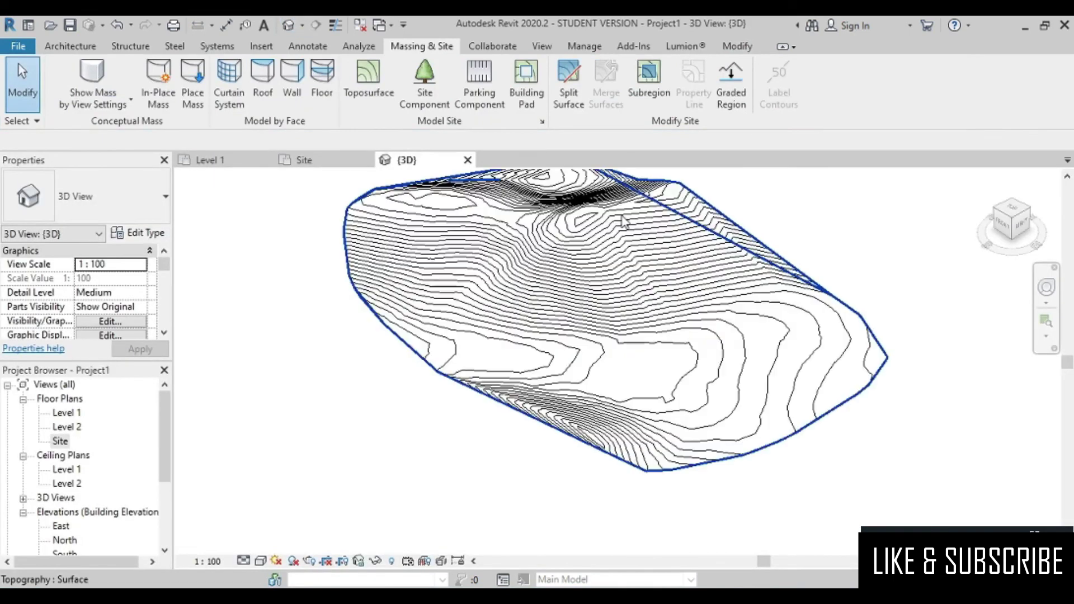
mouse_move(538, 263)
middle_mouse_down("shift")
mouse_move(628, 283)
mouse_move(720, 208)
mouse_move(859, 362)
mouse_move(973, 324)
middle_mouse_up("shift")
mouse_move(542, 336)
middle_mouse_down("shift")
mouse_move(690, 384)
mouse_move(727, 364)
mouse_move(562, 412)
middle_mouse_up("shift")
scroll(561, 412, "up", 5)
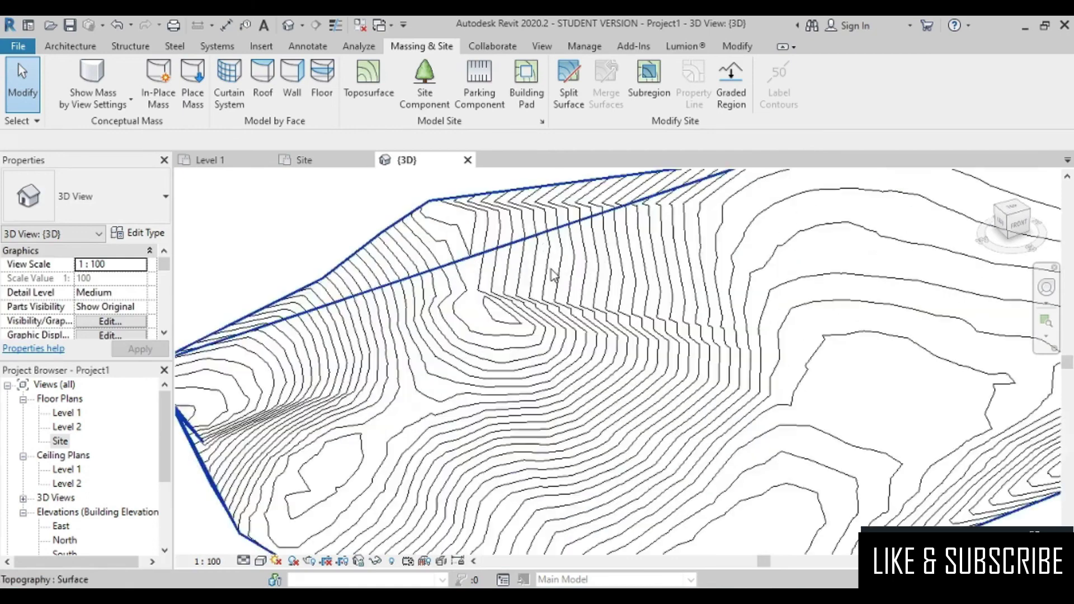
mouse_move(707, 455)
middle_mouse_down("shift")
mouse_move(687, 404)
mouse_move(671, 426)
middle_mouse_up("shift")
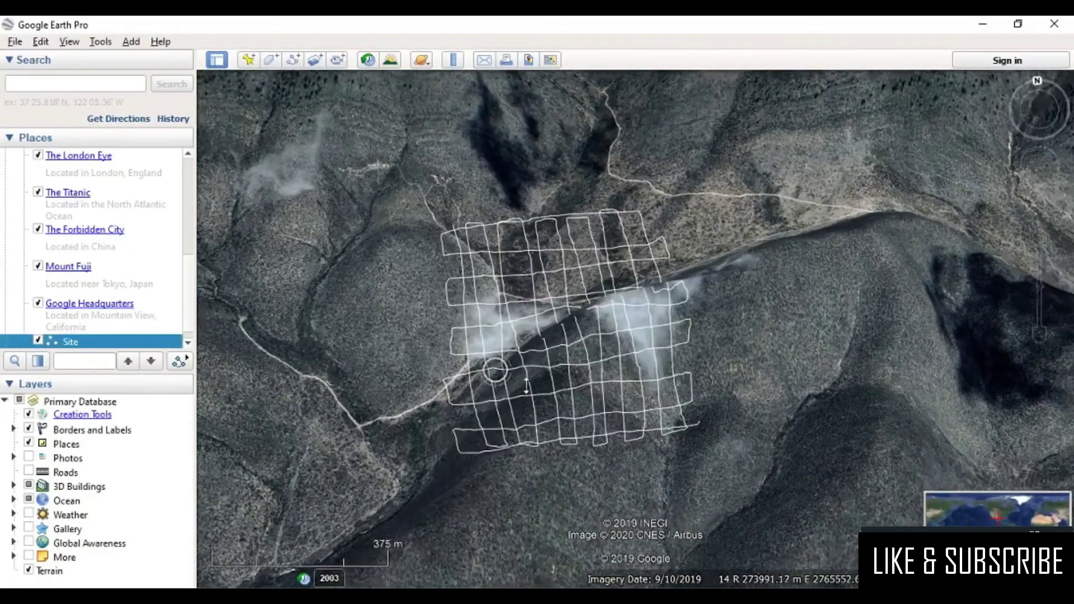
mouse_move(495, 370)
middle_mouse_down()
mouse_move(547, 369)
mouse_move(730, 421)
mouse_move(733, 442)
mouse_move(949, 337)
mouse_move(796, 501)
mouse_move(828, 459)
middle_mouse_up()
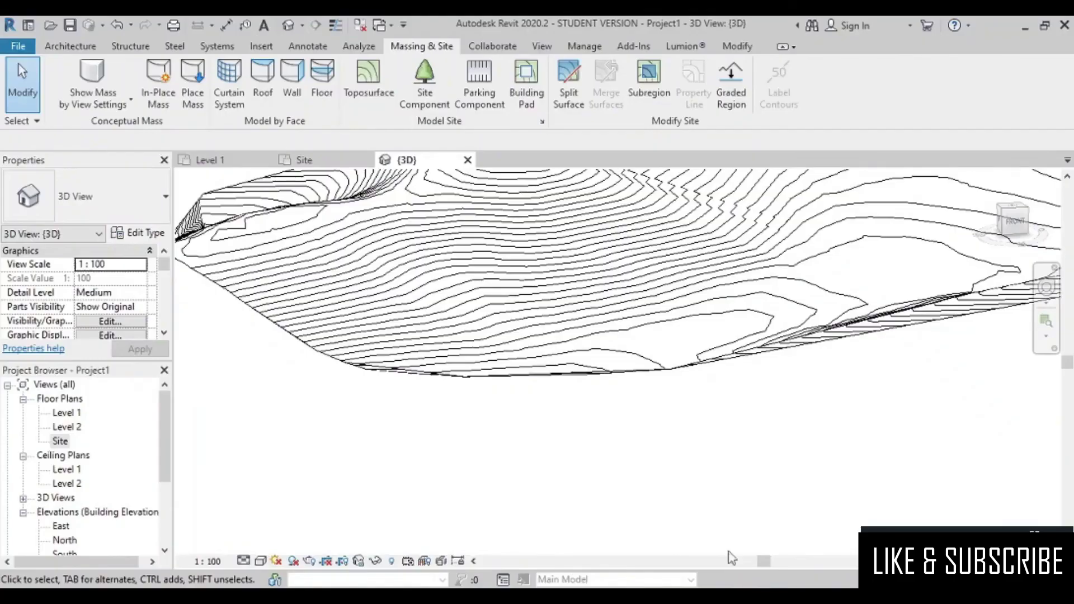
Step: Orbit to view the terrain from the right and back, then set the visual style to Realistic
mouse_move(692, 418)
middle_mouse_down("shift")
mouse_move(736, 455)
mouse_move(636, 439)
middle_mouse_up("shift")
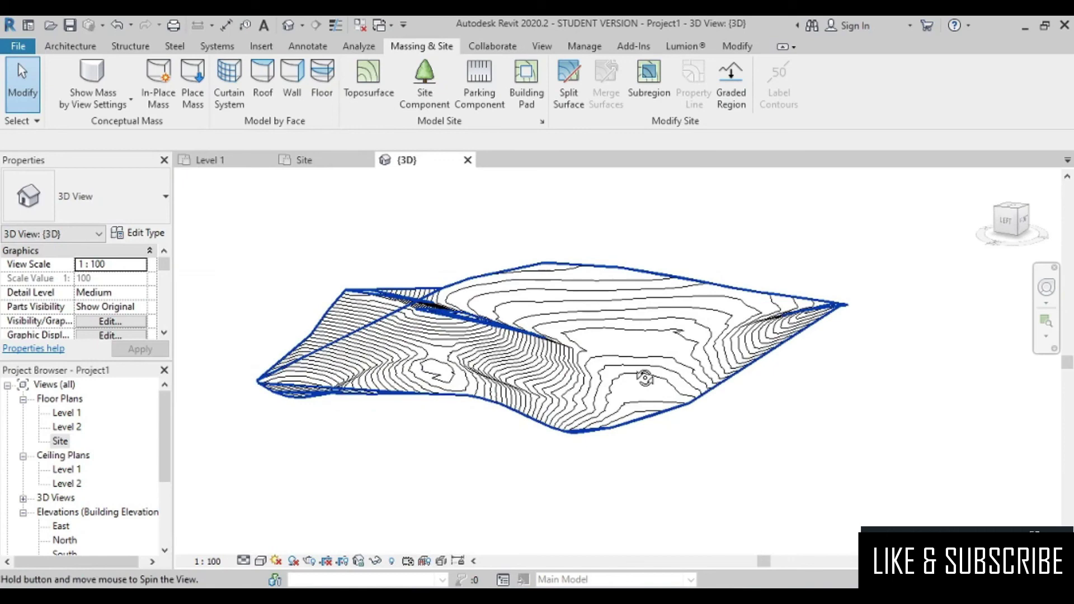
middle_click_drag(400, 397, 699, 312, "shift")
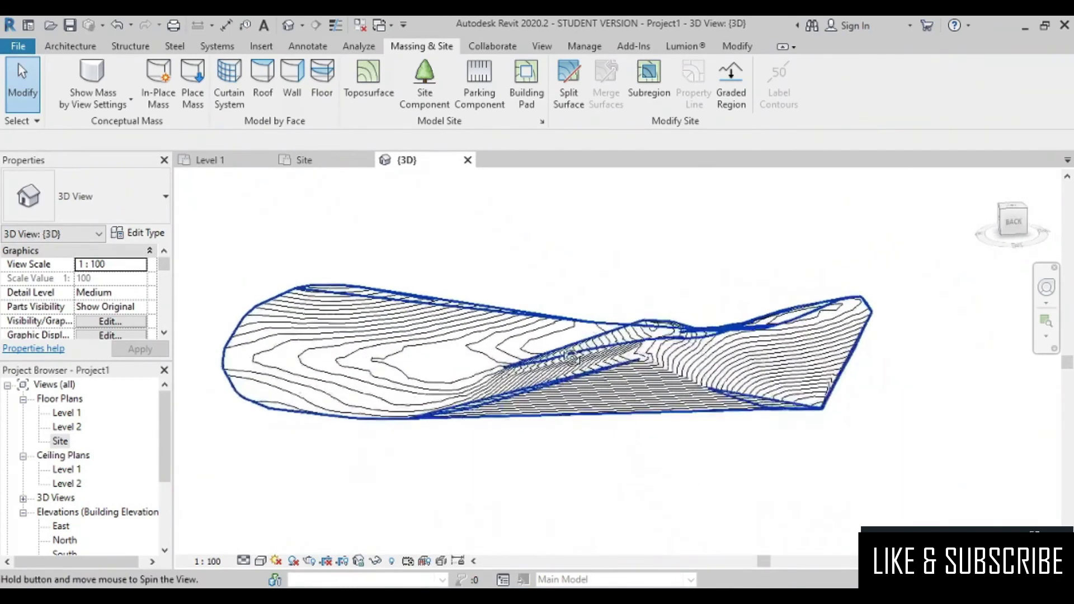
middle_click_drag(759, 305, 628, 497, "shift")
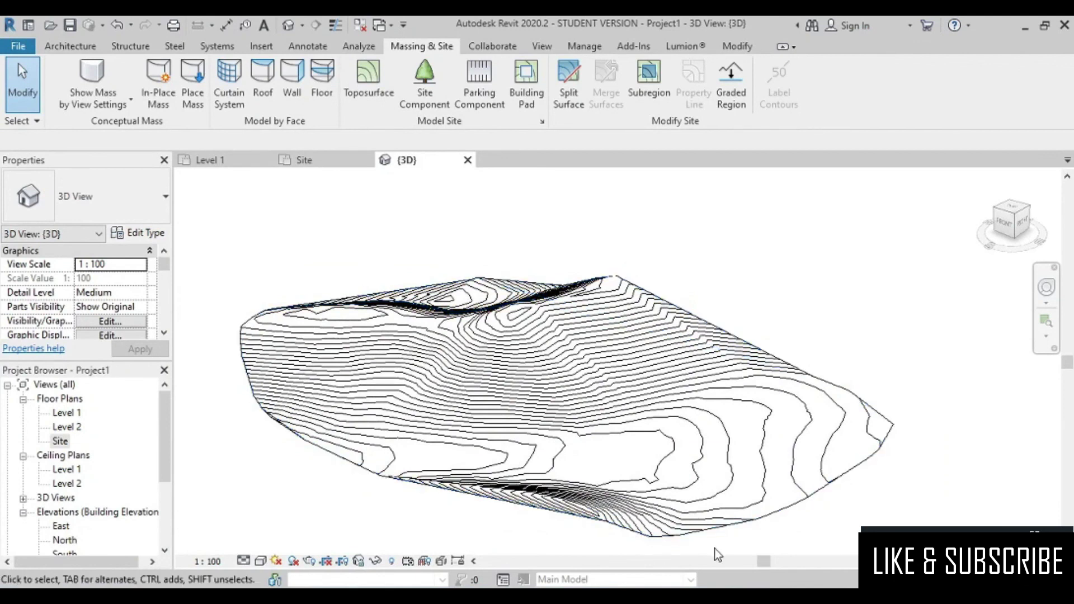
left_click(261, 560)
left_click(281, 534)
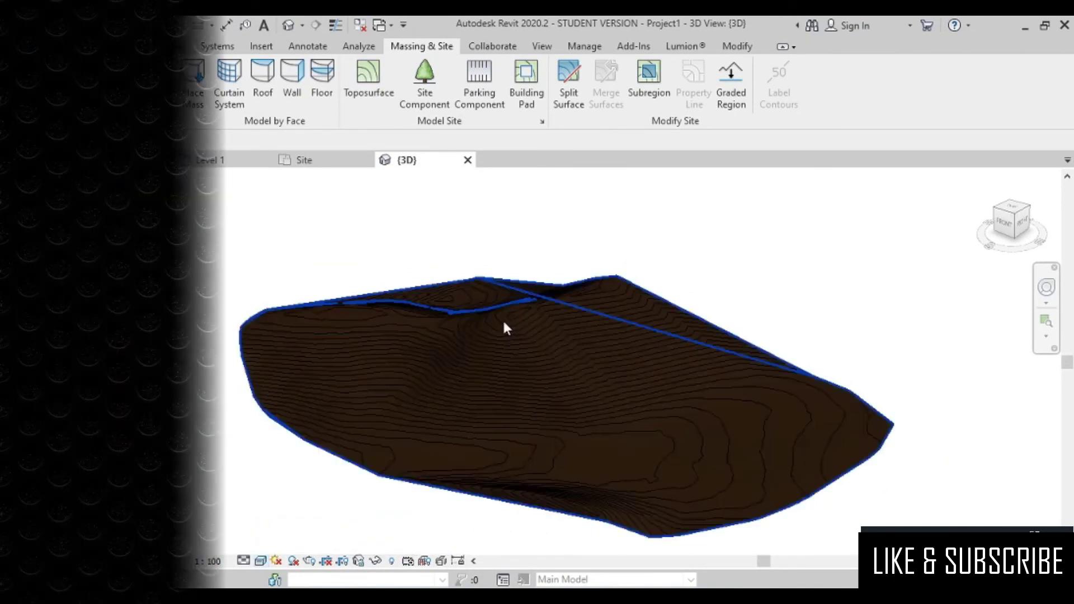